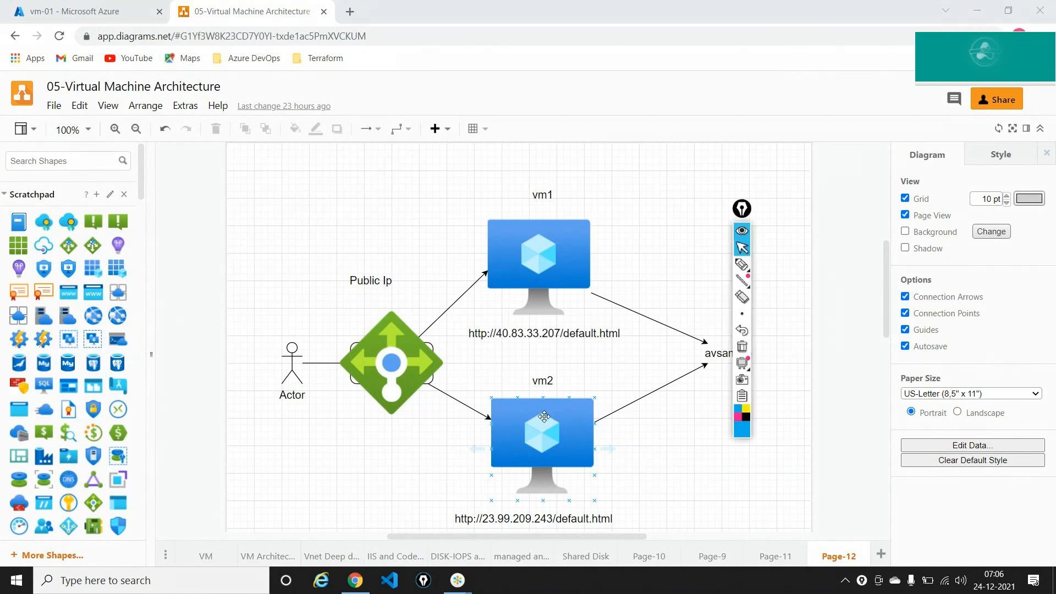
Circle the "Public Ip" label with the annotation pen and handwrite "Backend" below the load balancer icon
mouse_move(742, 209)
mouse_down()
mouse_move(917, 210)
mouse_move(1031, 125)
mouse_up()
click(1028, 179)
mouse_move(365, 264)
mouse_down()
mouse_move(348, 284)
mouse_move(406, 277)
mouse_move(377, 269)
mouse_up()
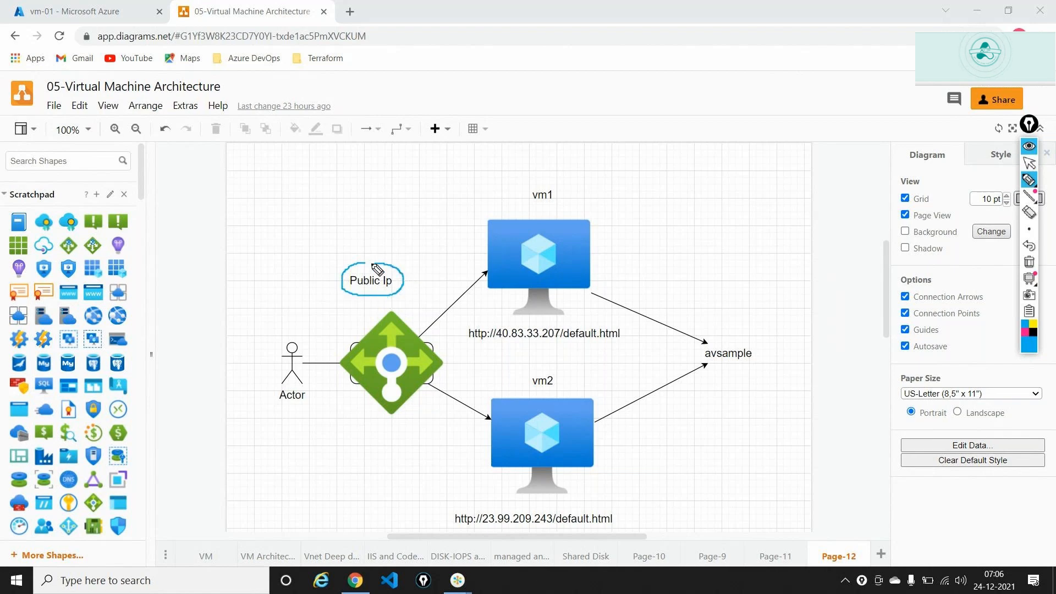
mouse_move(325, 437)
mouse_down()
mouse_move(325, 455)
mouse_move(327, 438)
mouse_move(323, 453)
mouse_move(366, 439)
mouse_move(363, 450)
mouse_move(421, 424)
mouse_up()
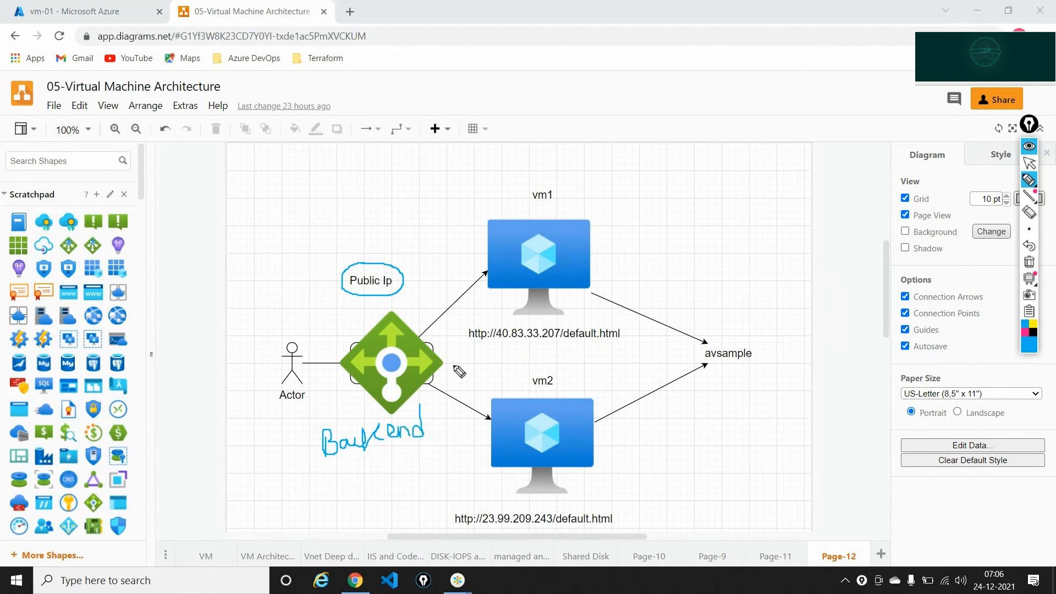
Draw pen arrows from the load balancer to vm1 and vm2, and handwrite "HP" below "Backend"
mouse_move(403, 315)
mouse_down()
mouse_move(469, 248)
mouse_move(470, 263)
mouse_up()
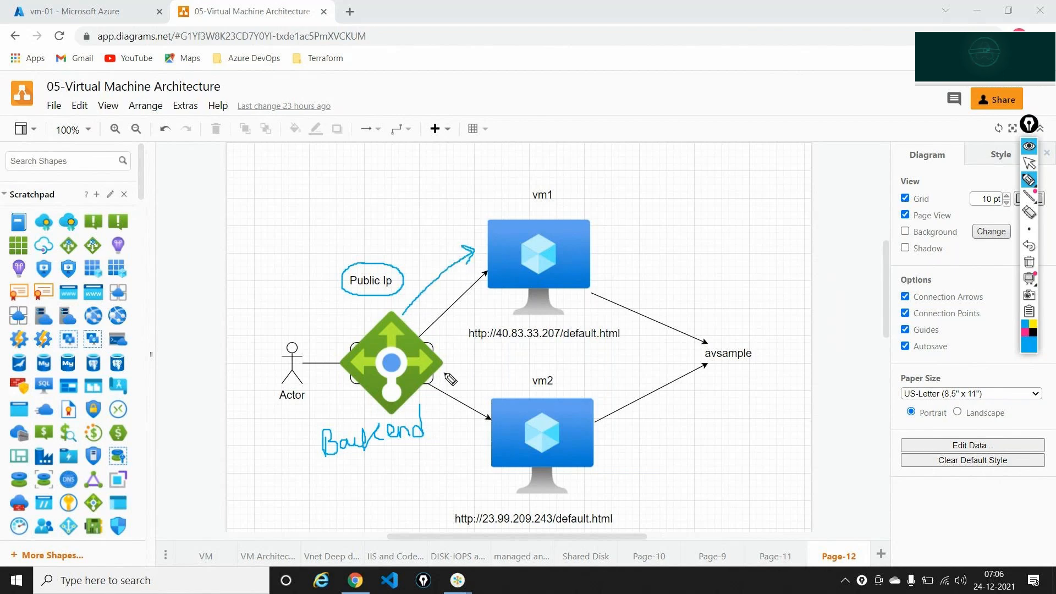
mouse_move(444, 373)
mouse_down()
mouse_move(486, 400)
mouse_move(488, 391)
mouse_up()
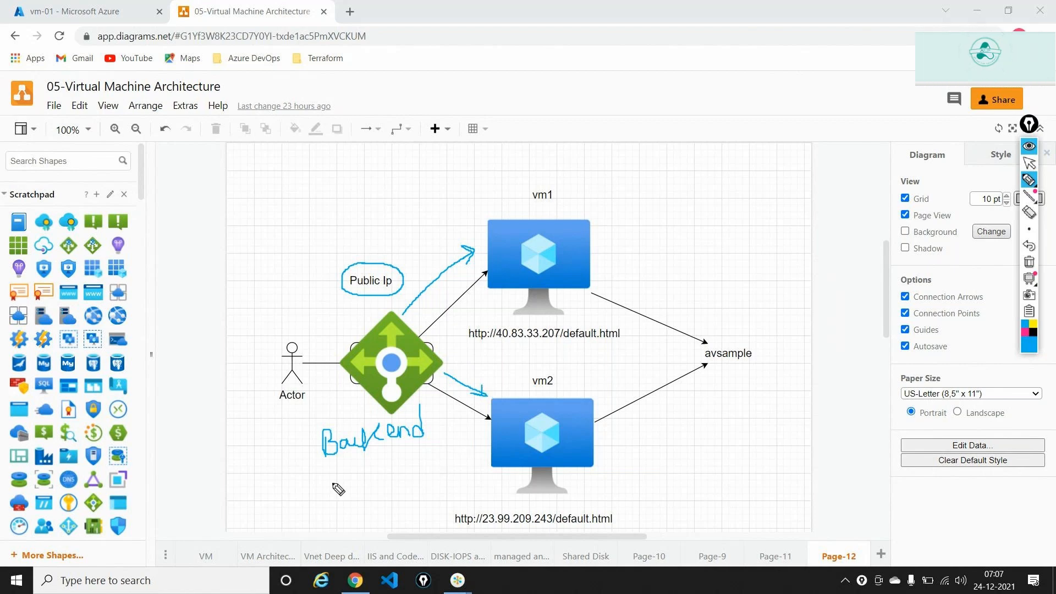
mouse_move(331, 478)
mouse_down()
mouse_move(333, 500)
mouse_move(352, 500)
mouse_move(353, 485)
mouse_up()
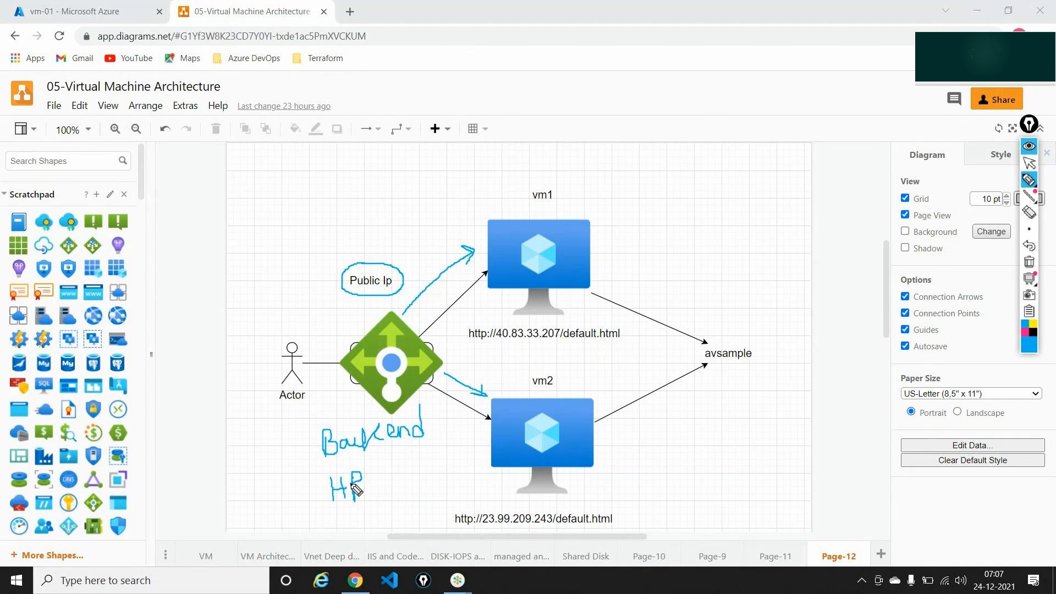
Draw a second pen arrow from the load balancer to vm1 and handwrite "Ping" above that machine
drag(416, 314, 486, 256)
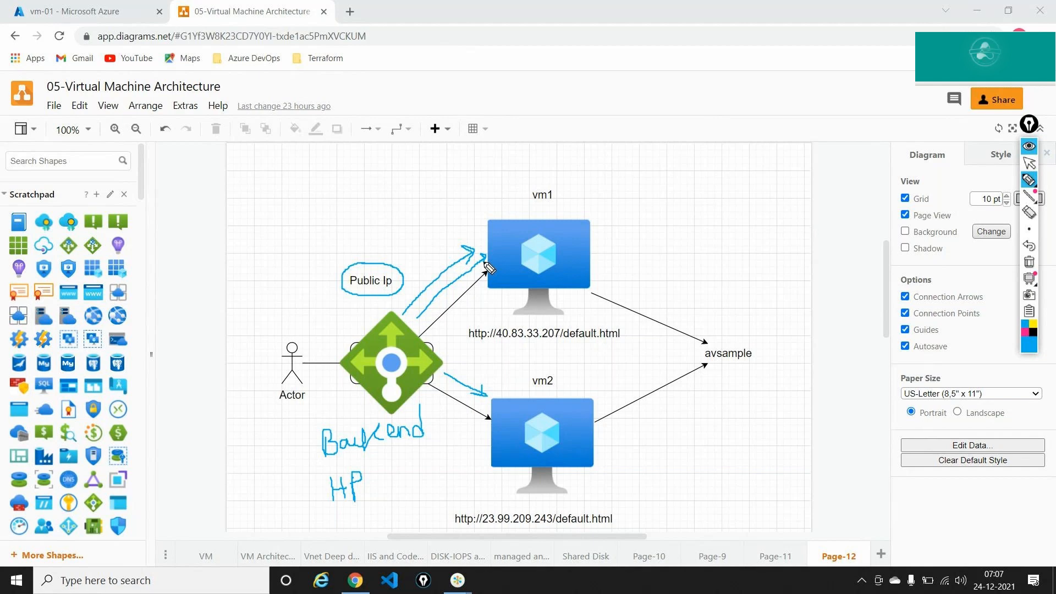
mouse_move(475, 218)
mouse_down()
mouse_move(466, 169)
mouse_move(489, 179)
mouse_move(492, 160)
mouse_move(516, 175)
mouse_move(521, 161)
mouse_up()
click(481, 161)
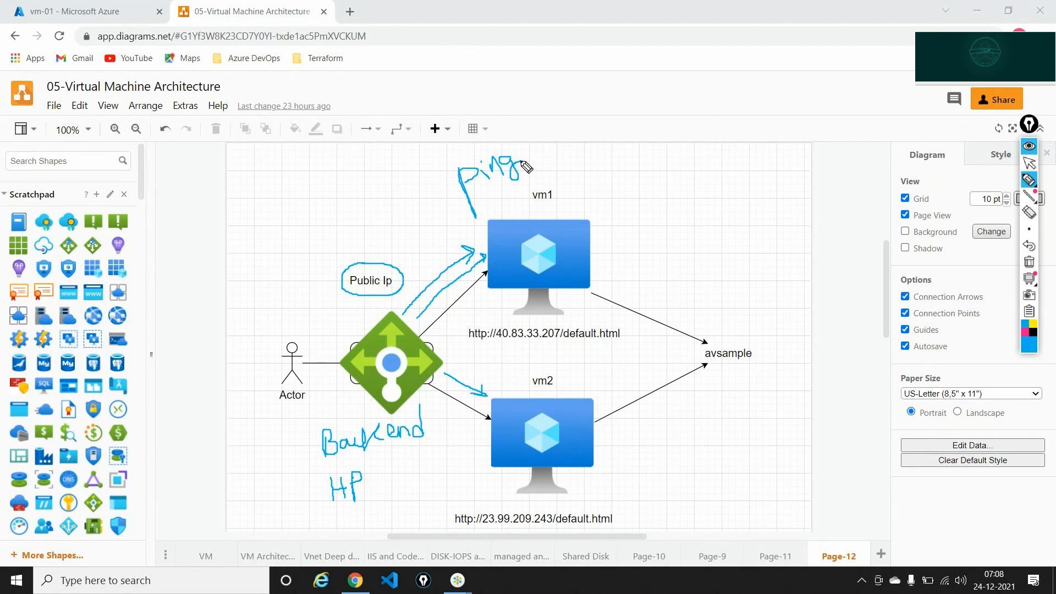
Mark vm1 with a handwritten "2" and a check mark, tick vm2, and circle the "avsample" label
mouse_move(599, 212)
mouse_down()
mouse_move(606, 229)
mouse_move(624, 230)
mouse_up()
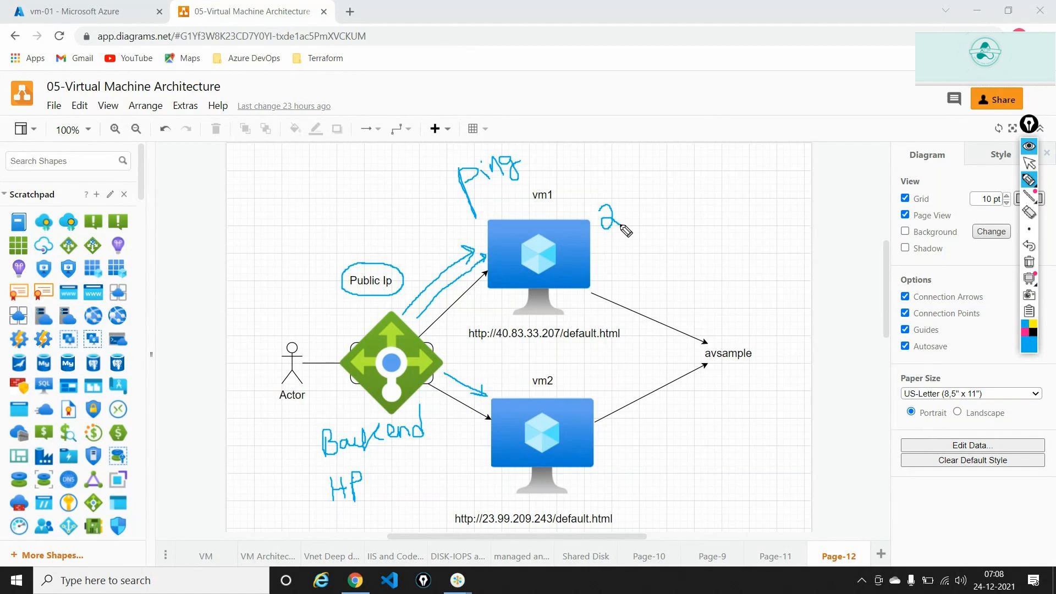
mouse_move(609, 244)
mouse_down()
mouse_move(617, 254)
mouse_move(632, 242)
mouse_up()
drag(588, 374, 603, 367)
mouse_move(741, 348)
mouse_down()
mouse_move(715, 337)
mouse_move(729, 364)
mouse_move(740, 337)
mouse_up()
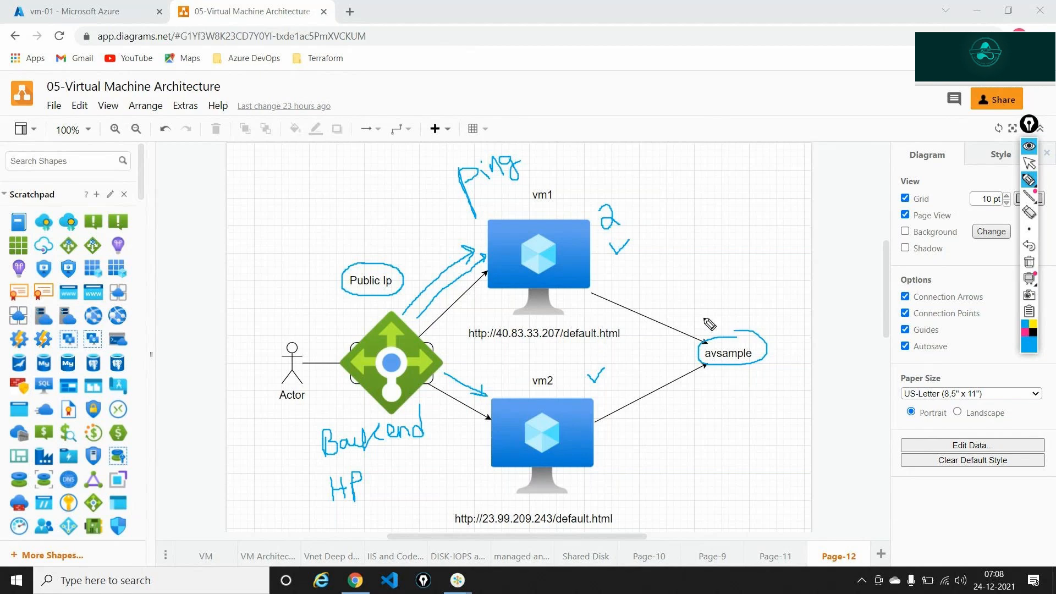
Handwrite "Basic" above the "Public Ip" label and circle the web addresses under vm1 and vm2
mouse_move(278, 236)
mouse_down()
mouse_move(286, 262)
mouse_move(276, 224)
mouse_move(289, 254)
mouse_move(348, 224)
mouse_move(360, 230)
mouse_up()
click(336, 201)
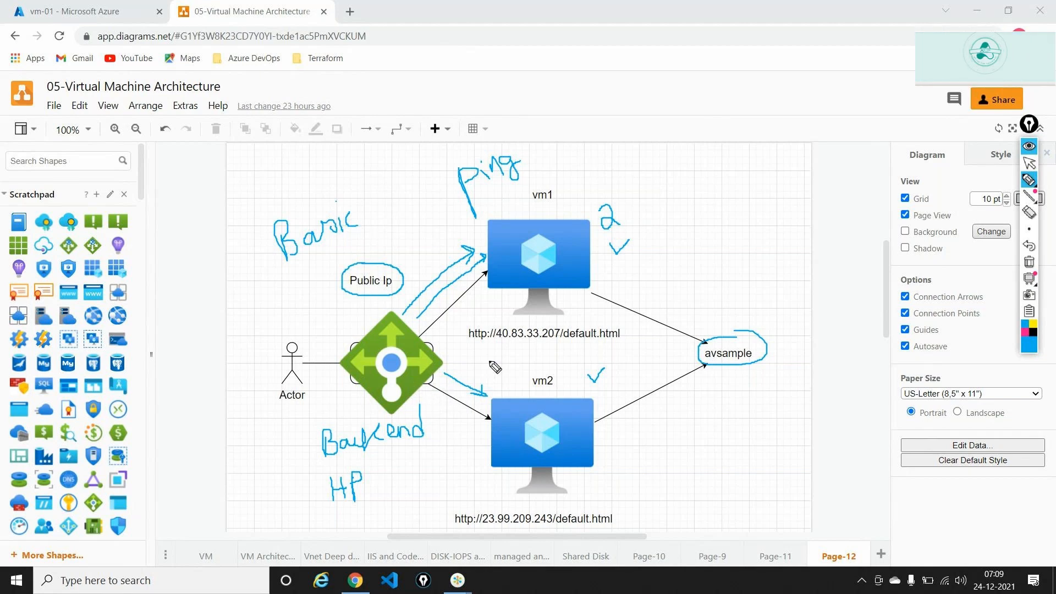
mouse_move(501, 322)
mouse_down()
mouse_move(466, 335)
mouse_move(597, 355)
mouse_move(612, 355)
mouse_move(624, 337)
mouse_move(580, 322)
mouse_move(497, 321)
mouse_up()
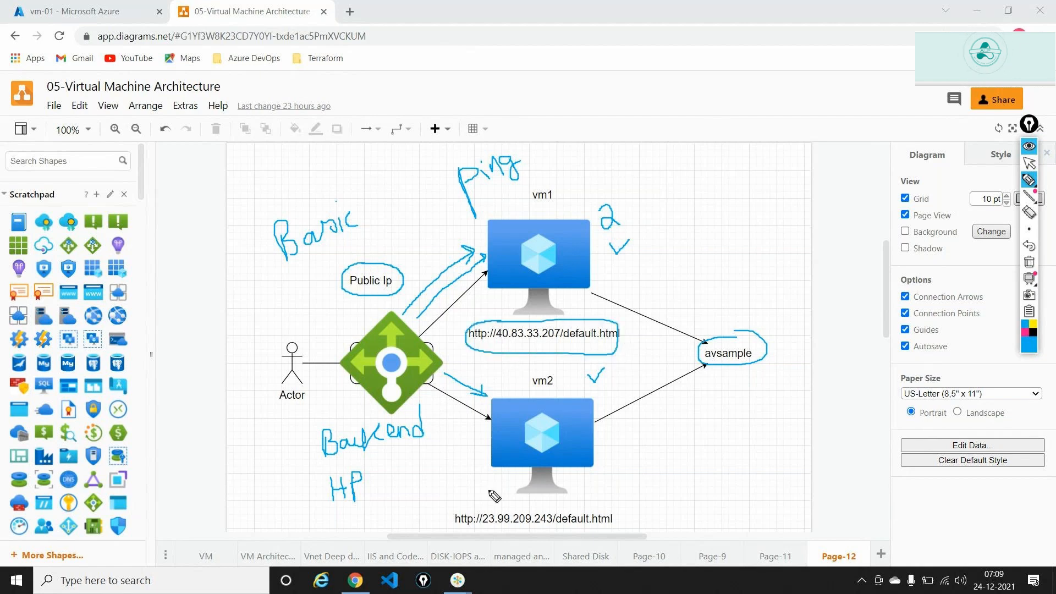
mouse_move(495, 496)
mouse_down()
mouse_move(452, 510)
mouse_move(556, 532)
mouse_move(500, 501)
mouse_up()
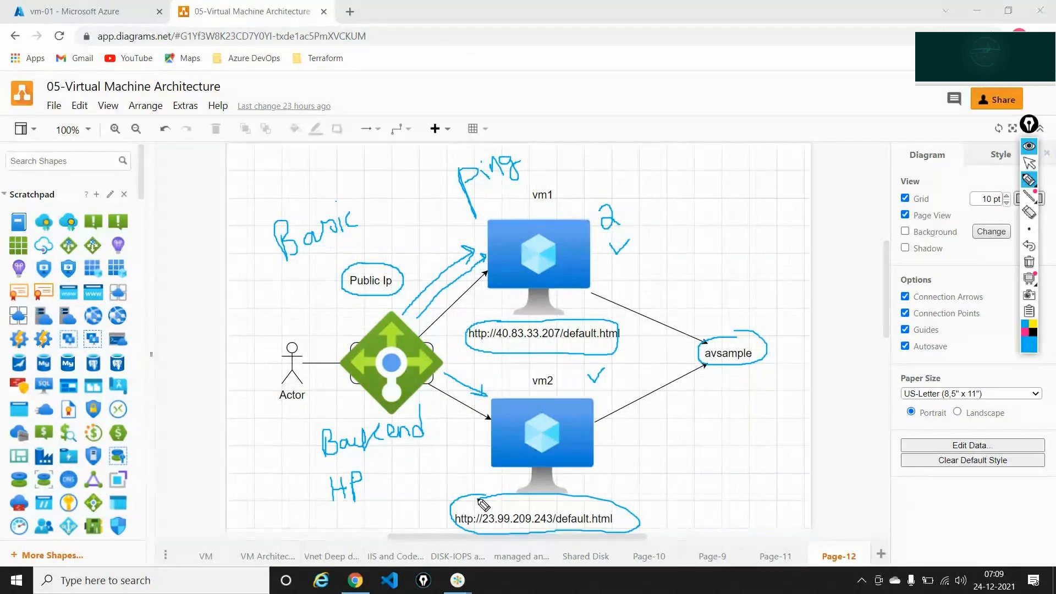
Tick the "Basic" note and retrace the load balancer's connections to both machines, ending by clearing all pen annotations
drag(378, 241, 395, 220)
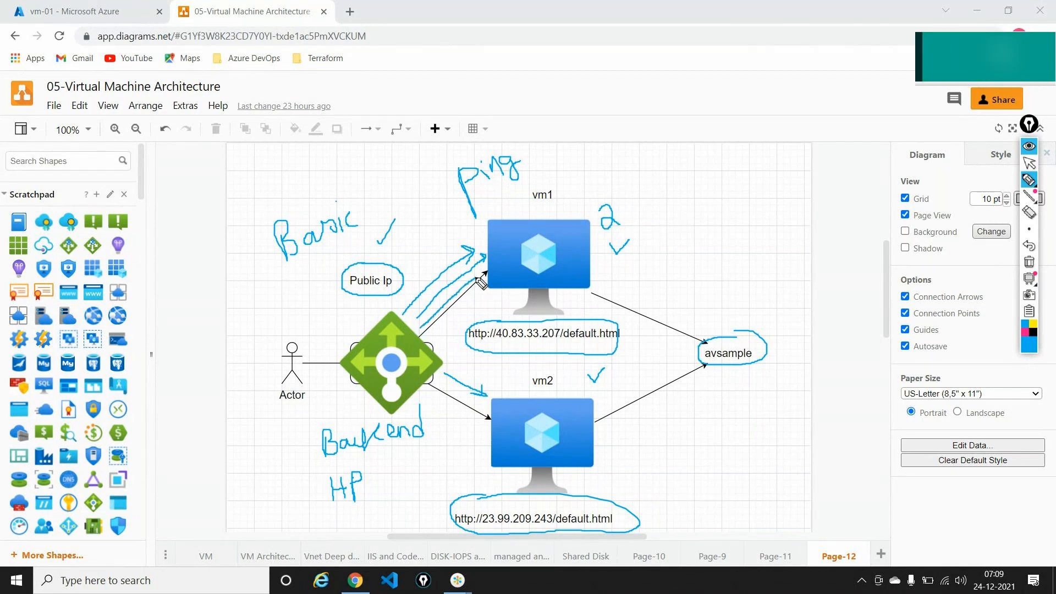
drag(445, 383, 483, 395)
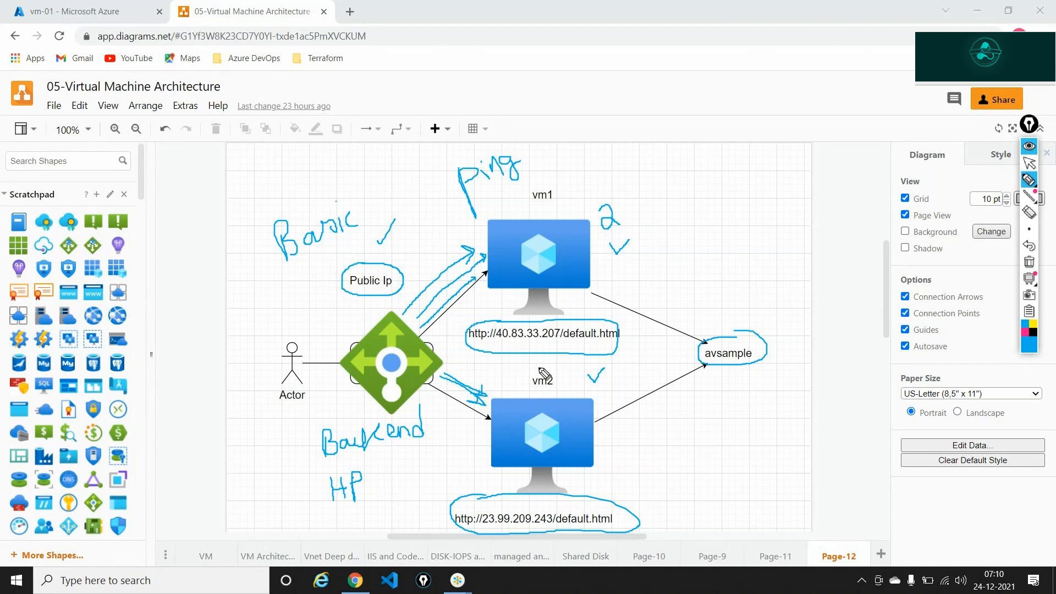
click(1029, 262)
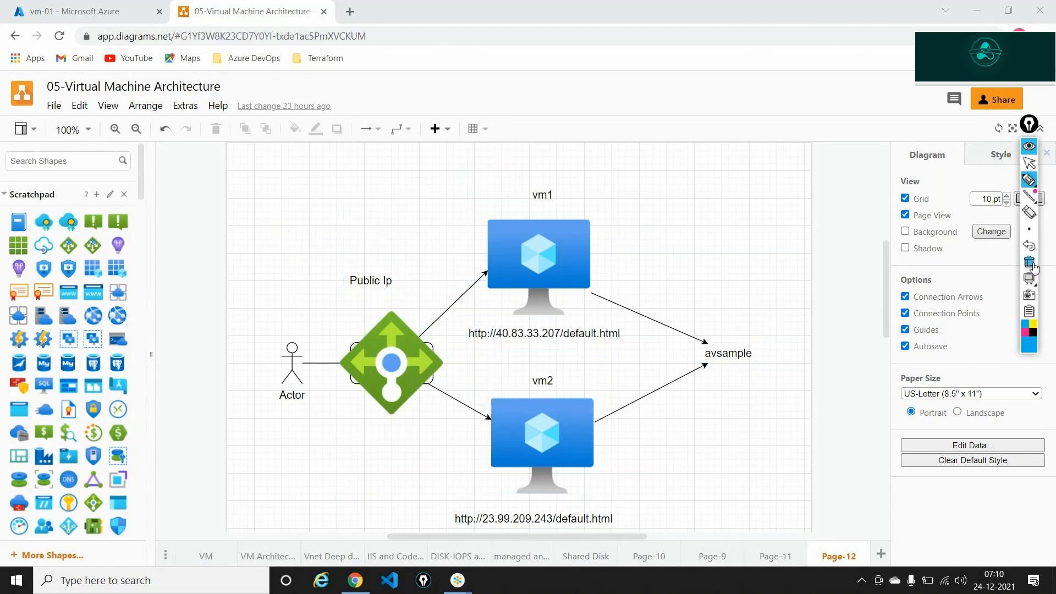
click(1030, 163)
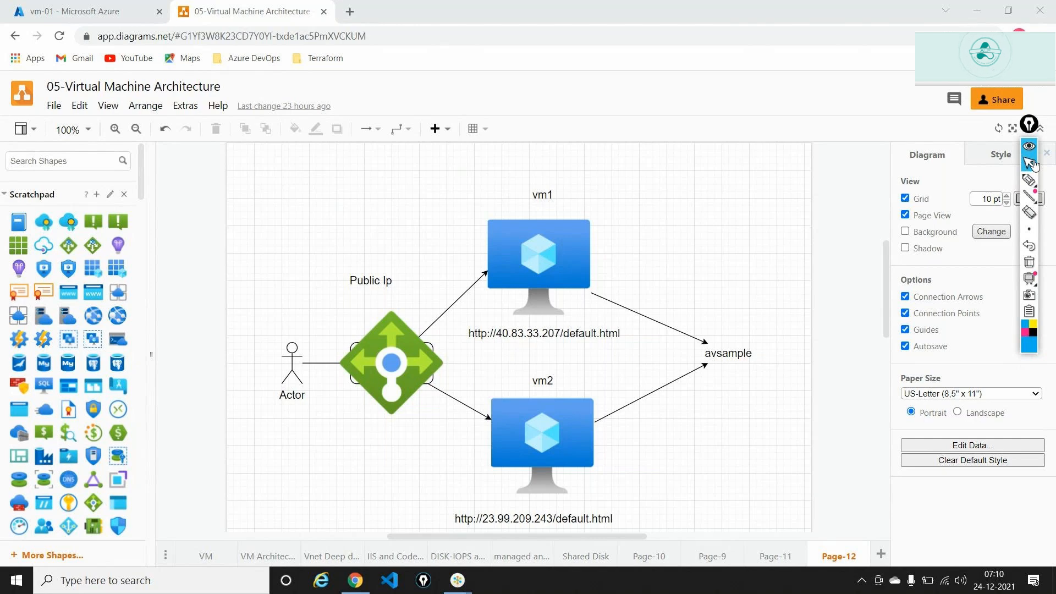
Circle the "avsample" label with the annotation pen, clear the mark and return to the normal pointer
click(1032, 184)
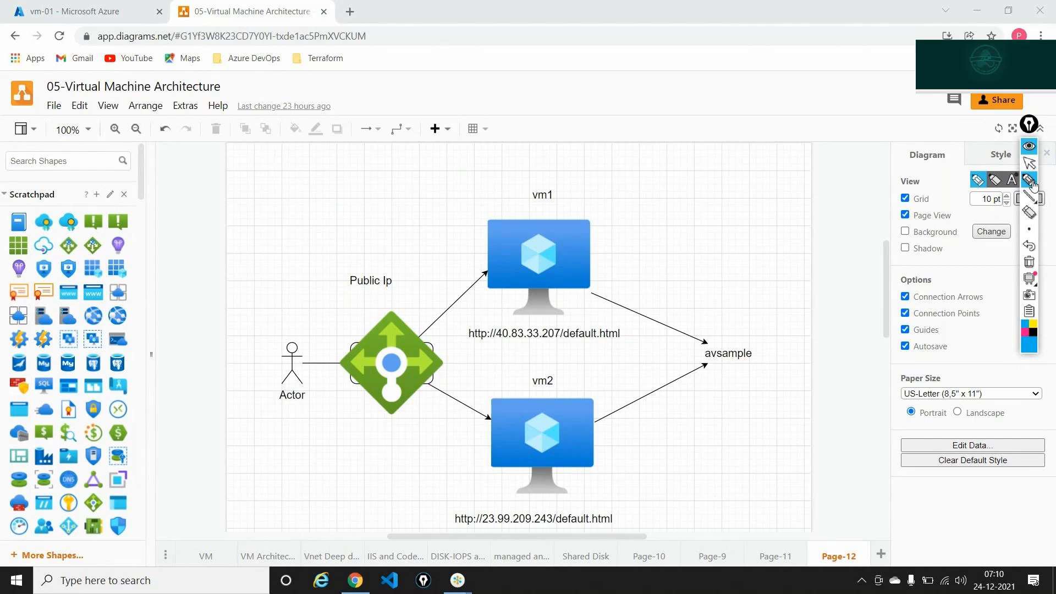
click(1032, 184)
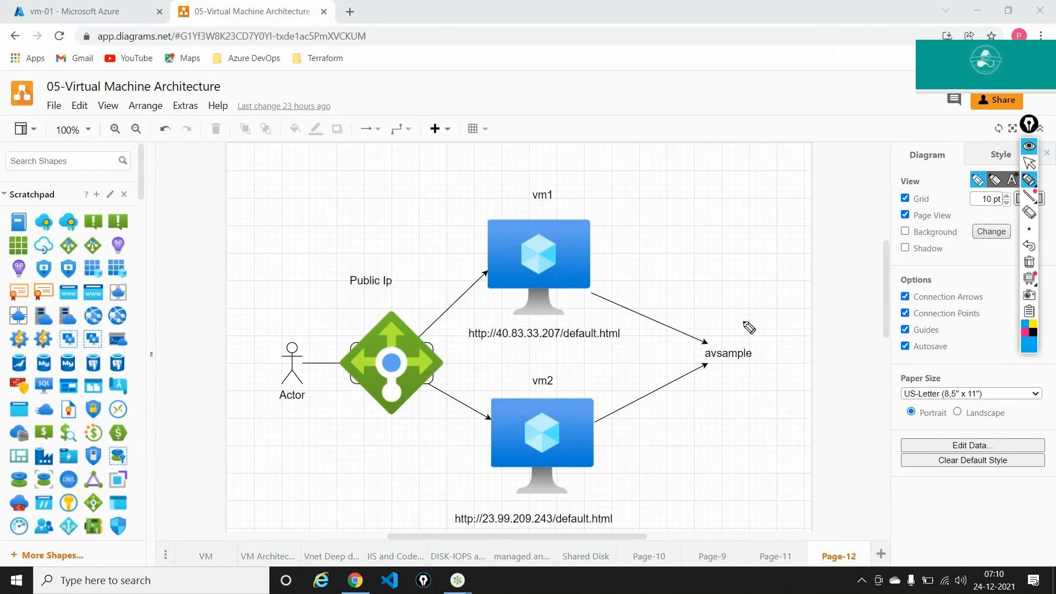
mouse_move(741, 321)
mouse_down()
mouse_move(716, 381)
mouse_move(749, 380)
mouse_move(749, 332)
mouse_up()
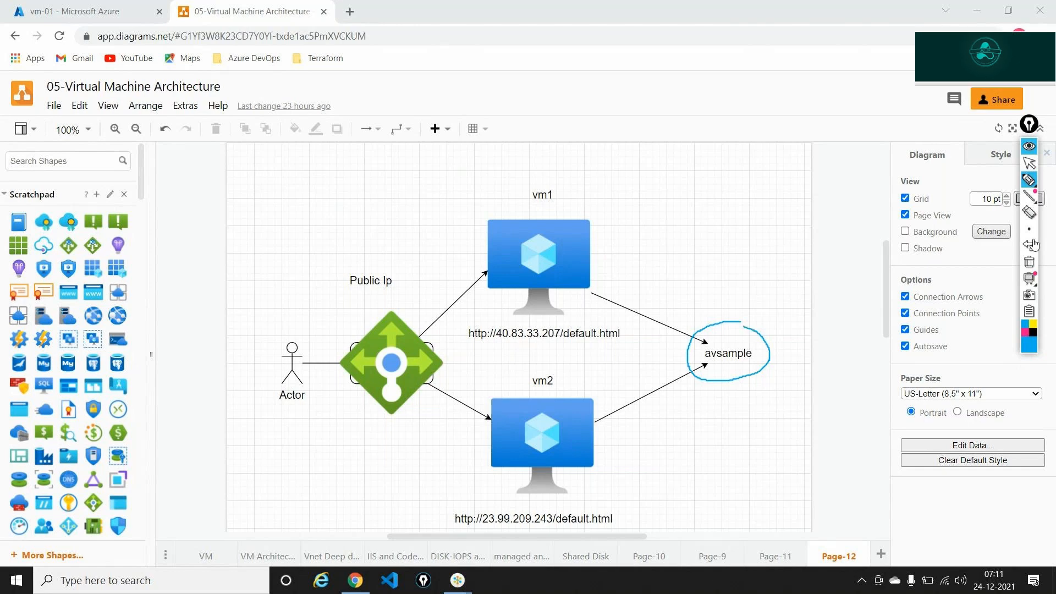
click(1029, 261)
click(1028, 163)
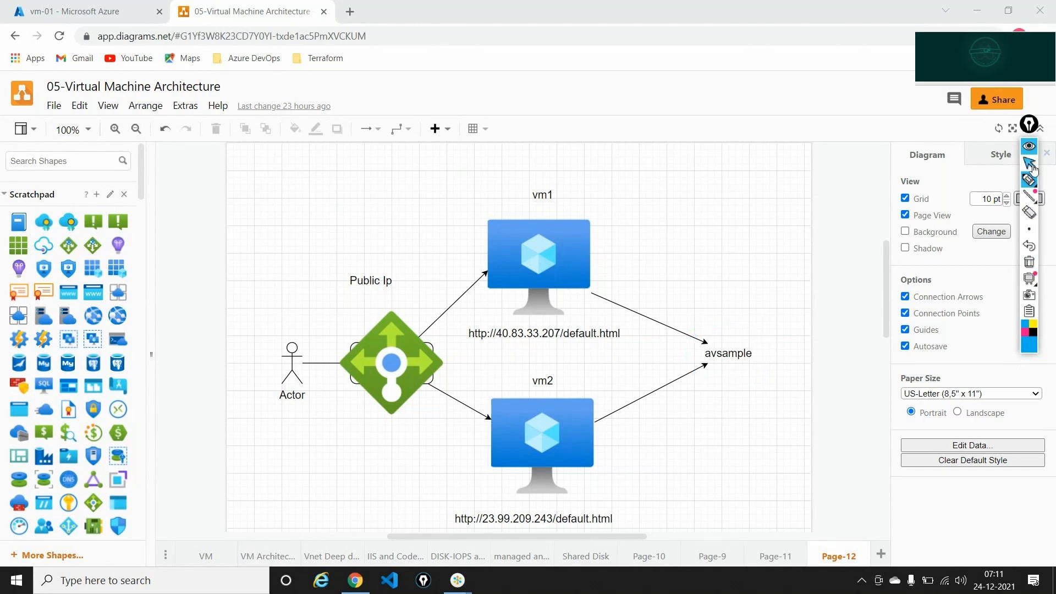
Add a new blank page to the diagram file and place a text shape near the top of its canvas
click(775, 555)
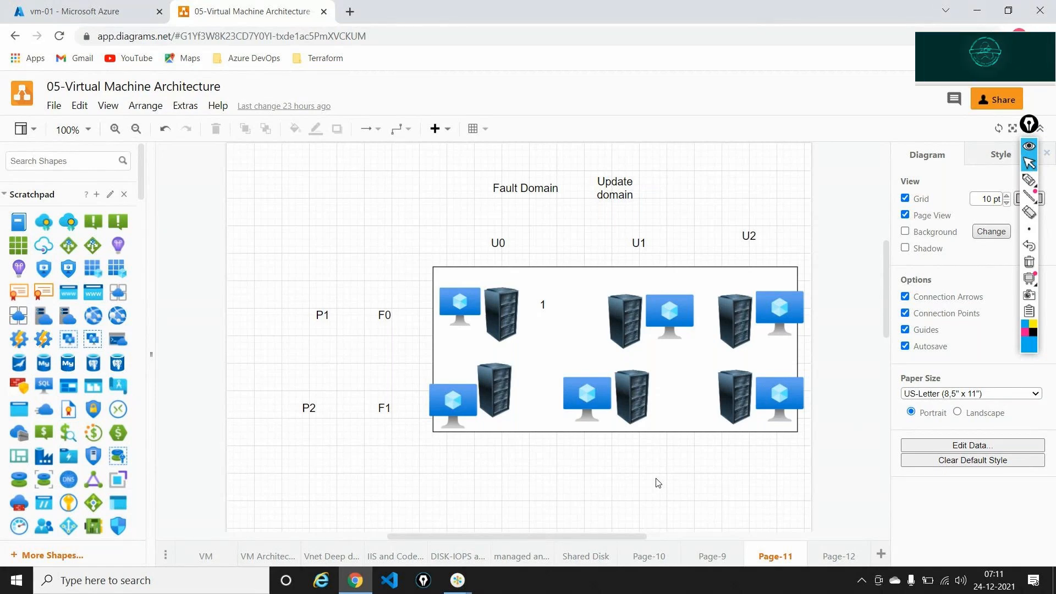
click(882, 552)
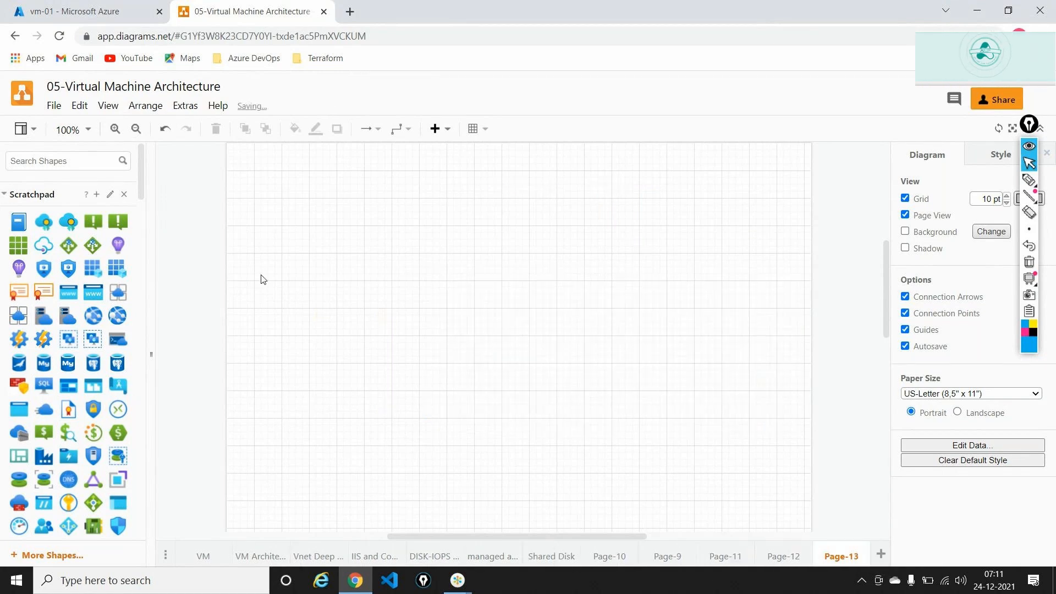
scroll(117, 402, down, 2)
scroll(116, 400, down, 4)
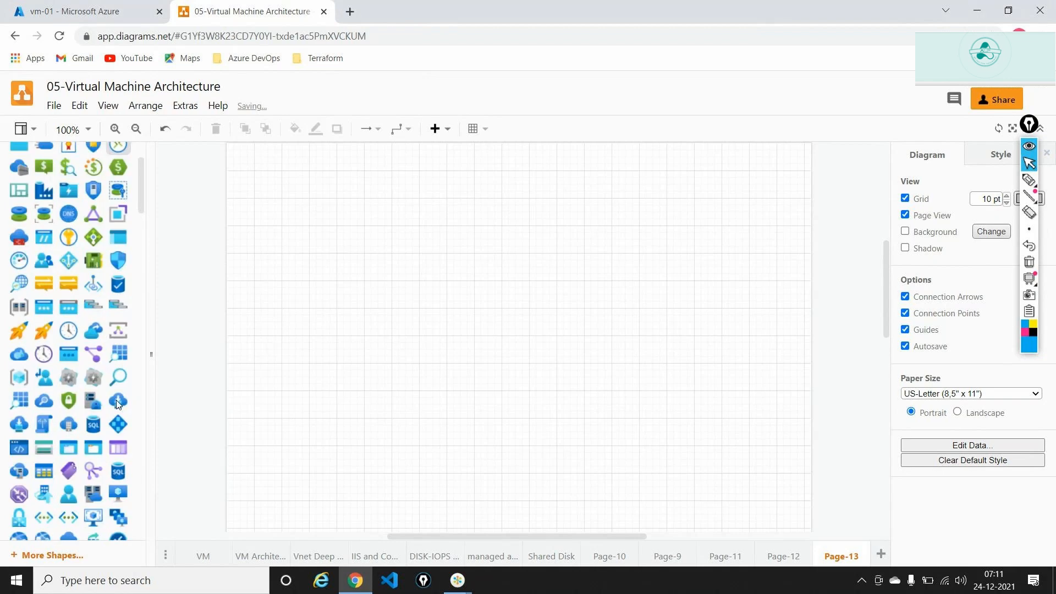
scroll(117, 404, down, 6)
drag(69, 336, 491, 168)
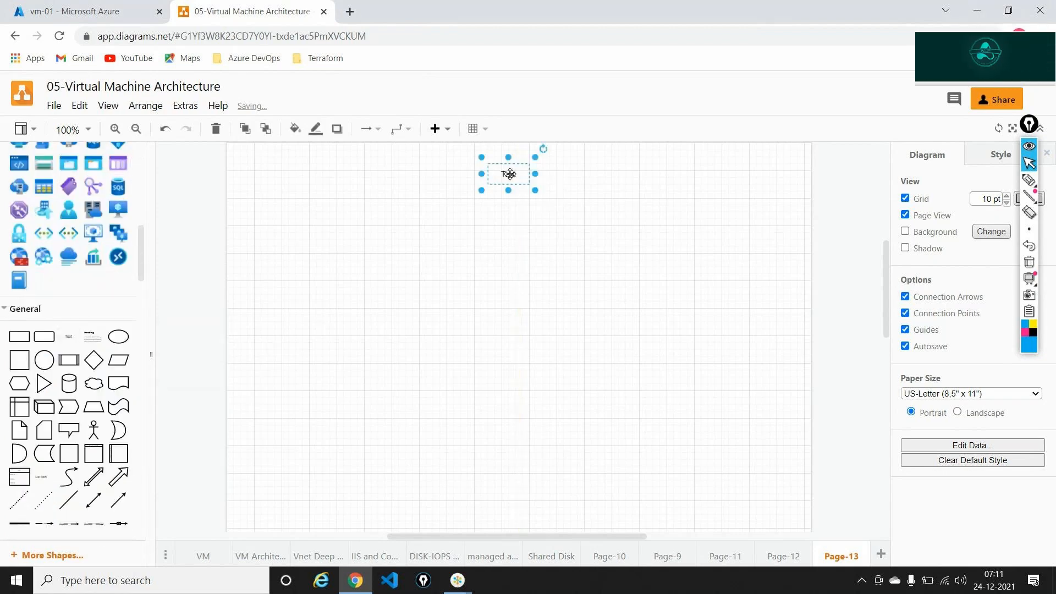
Set the wording of the new text shape to "AV ZONE"
text(AZ ZON)
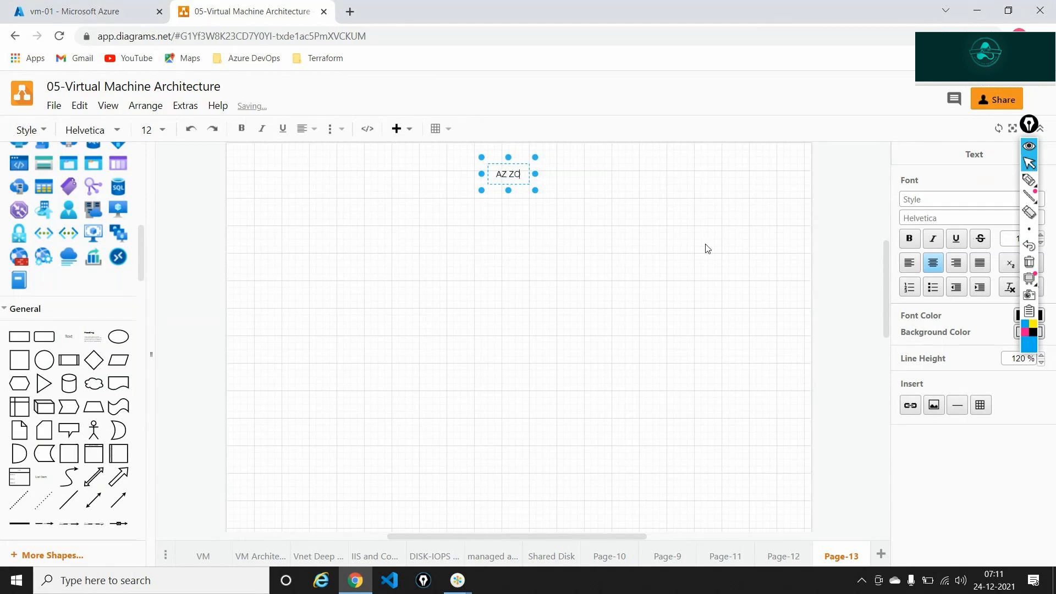
key(BackSpace)
key(BackSpace)
key(BackSpace)
key(BackSpace)
key(BackSpace)
text(V ZONE)
click(638, 318)
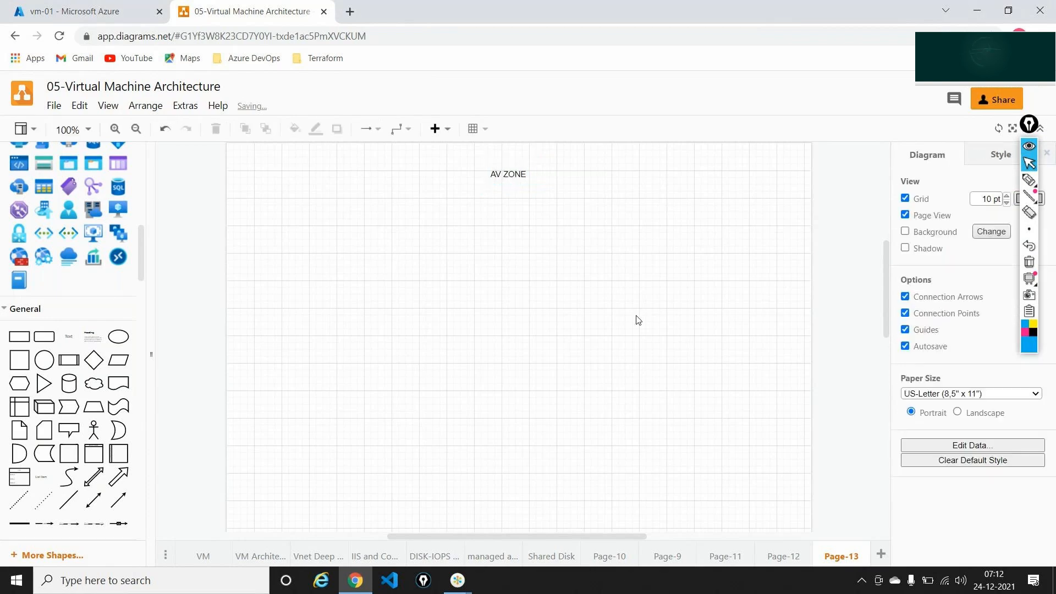
Switch to the Azure portal and open the form for creating a virtual machine from the Virtual machines list
click(6, 8)
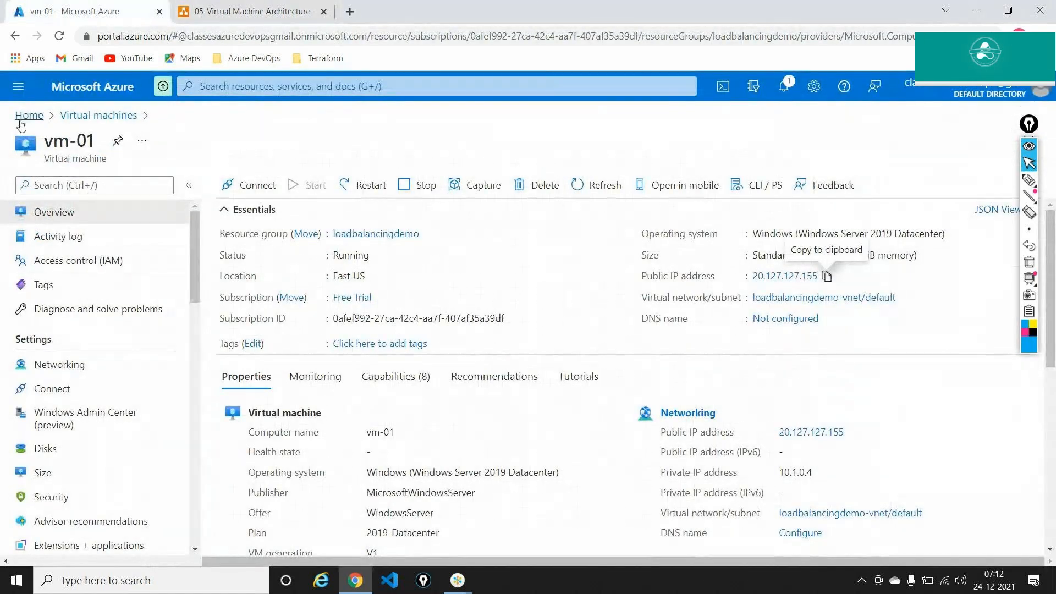
click(22, 120)
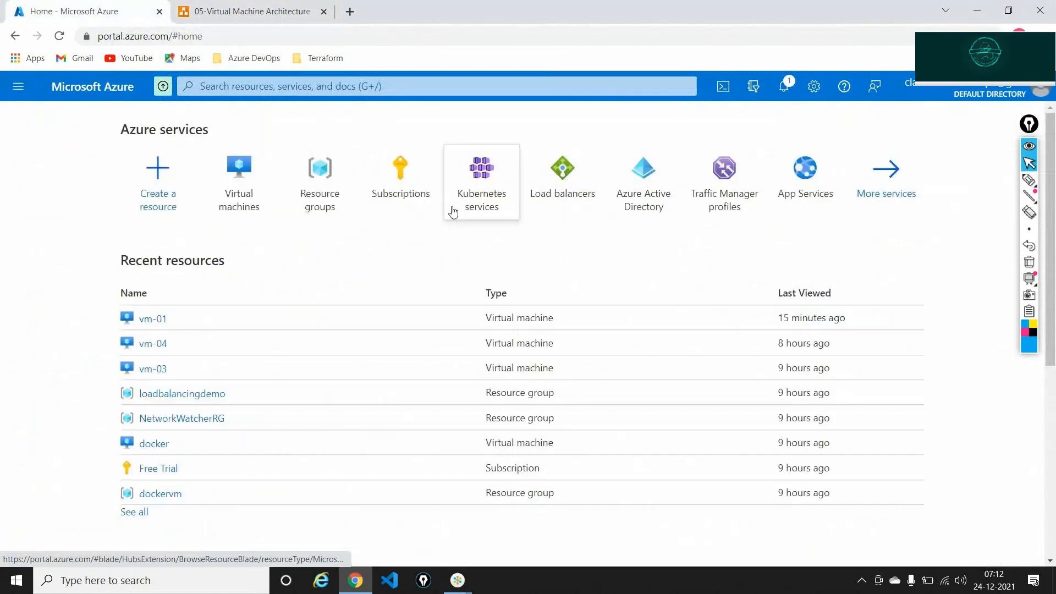
click(248, 151)
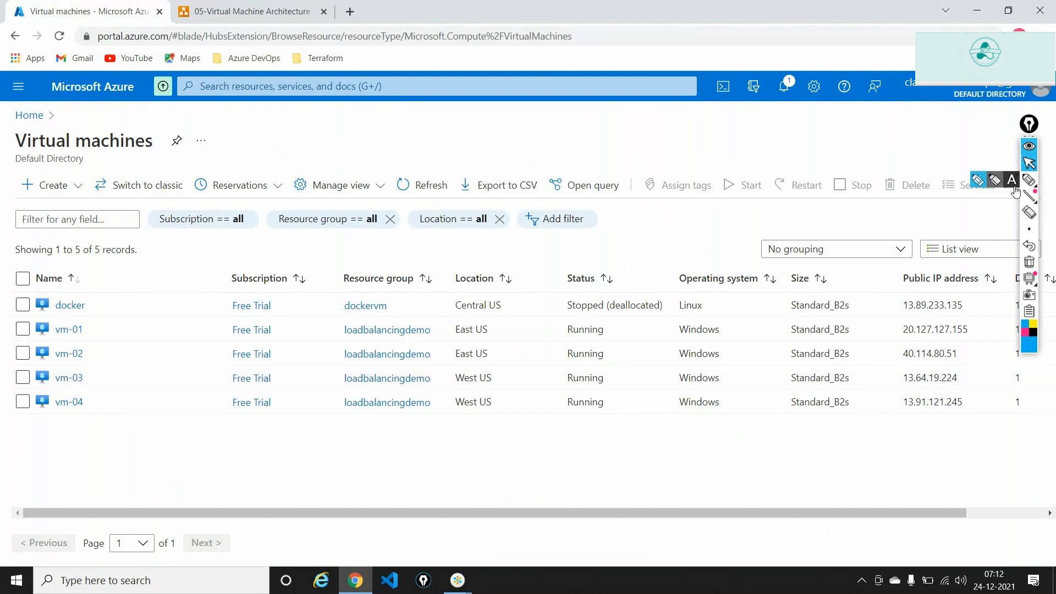
click(1029, 124)
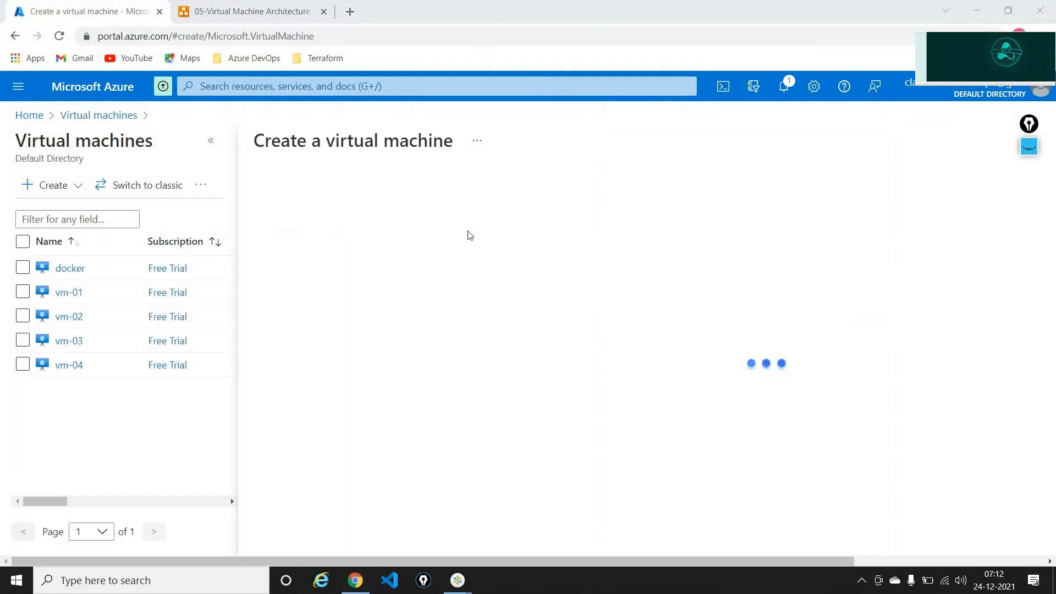
click(207, 142)
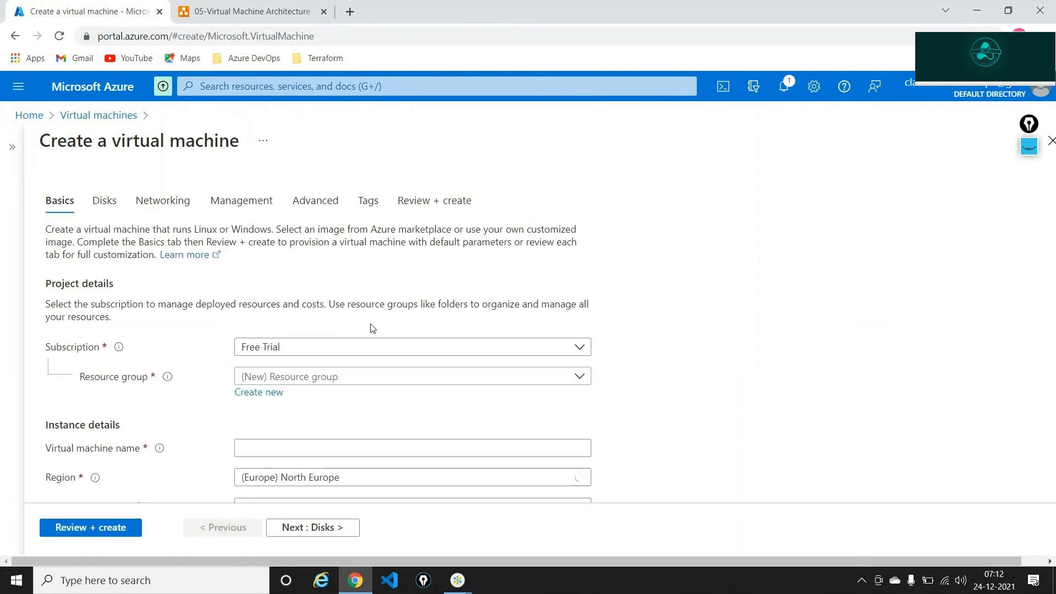
Choose dockervm as the resource group for the new virtual machine
scroll(385, 327, down, 1)
click(323, 322)
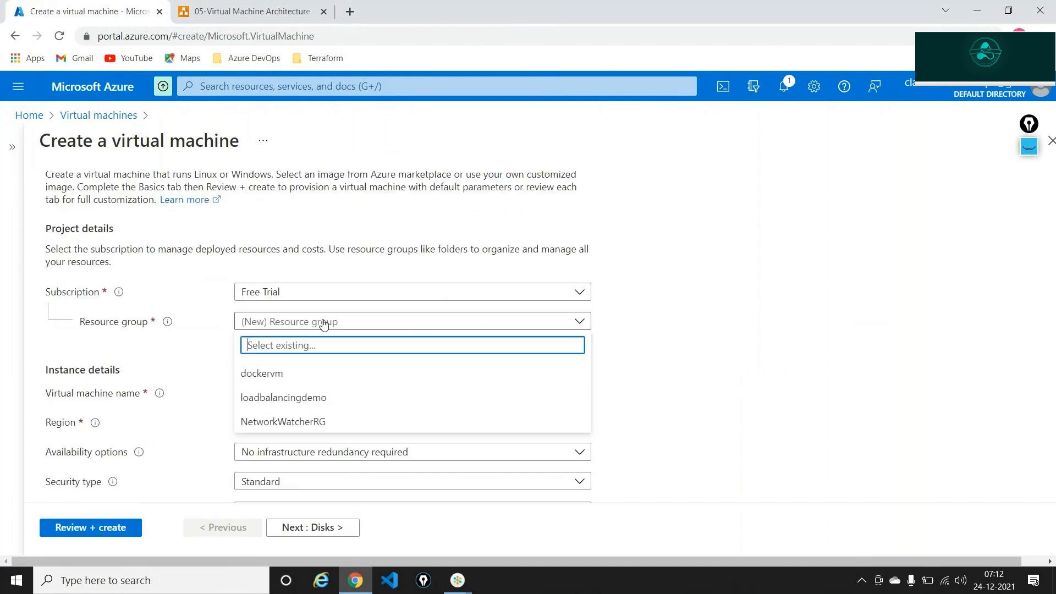
click(279, 374)
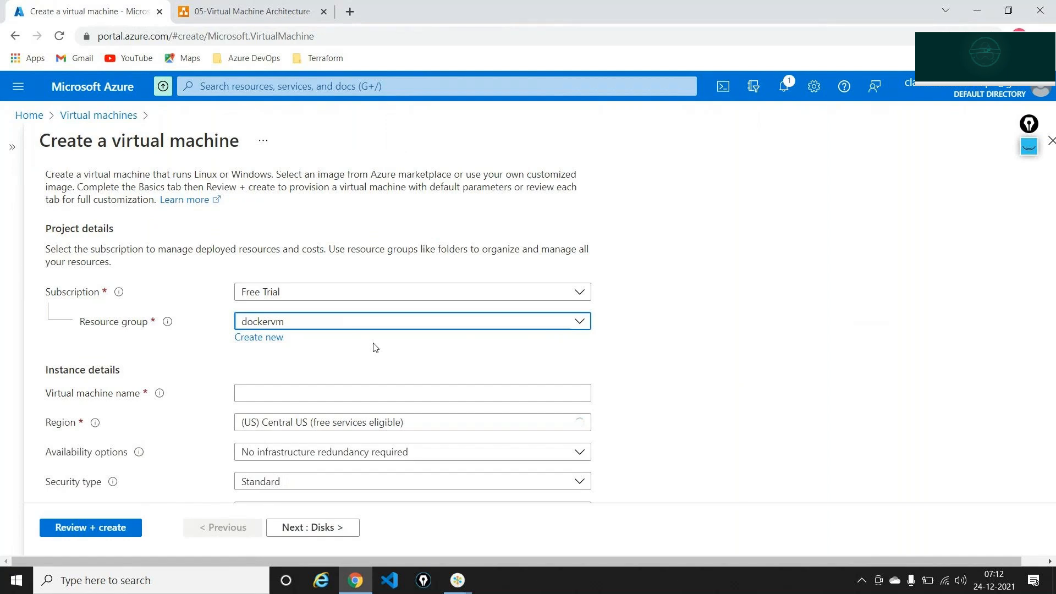
Set the new virtual machine's availability option to Availability zone and choose zone 1
scroll(375, 347, down, 1)
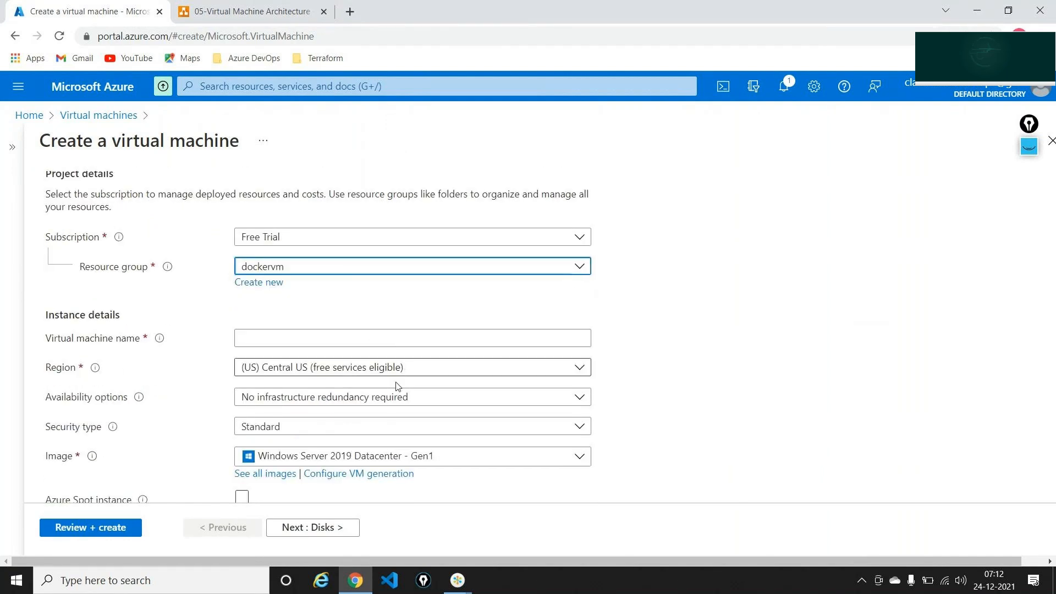
click(383, 399)
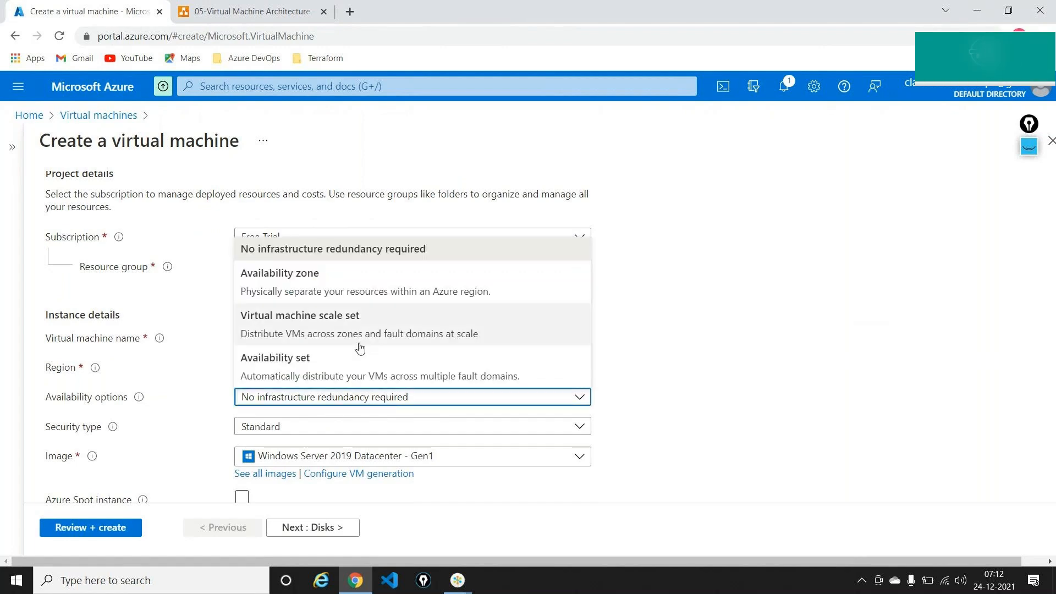
click(344, 296)
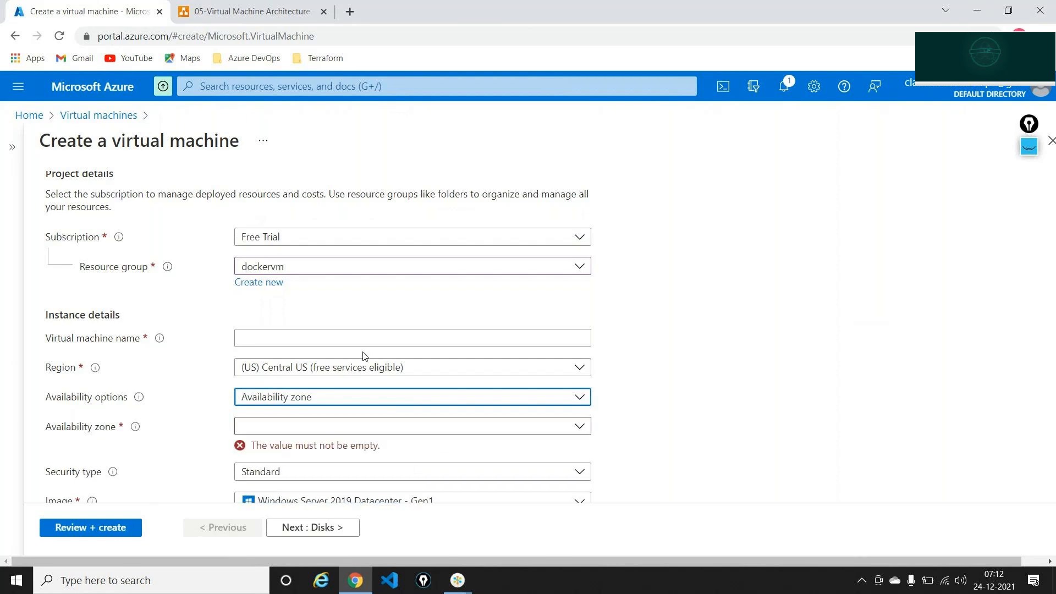
scroll(363, 354, down, 1)
scroll(363, 354, down, 3)
click(579, 225)
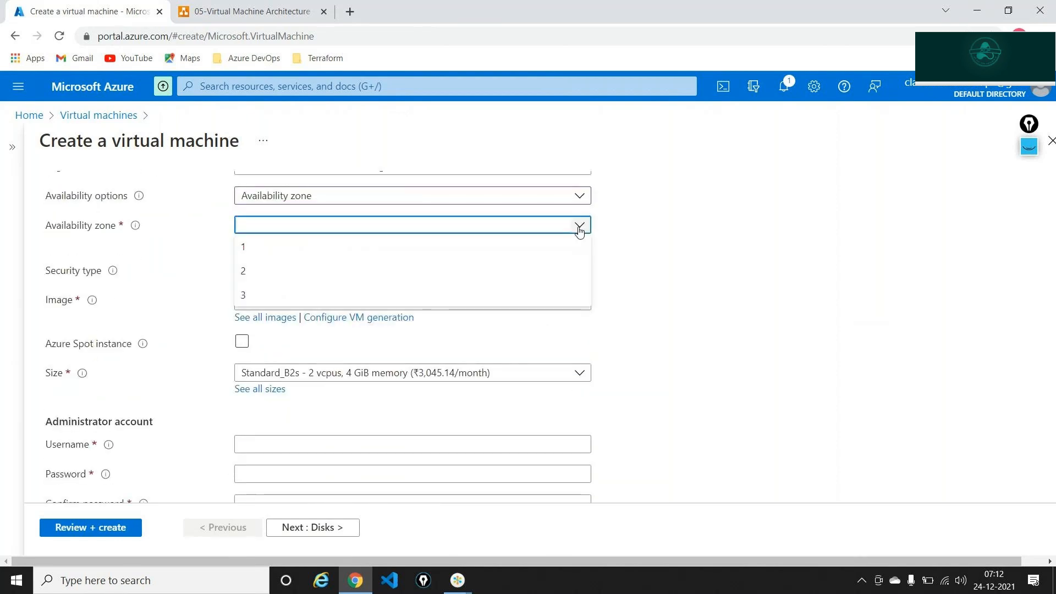
click(248, 254)
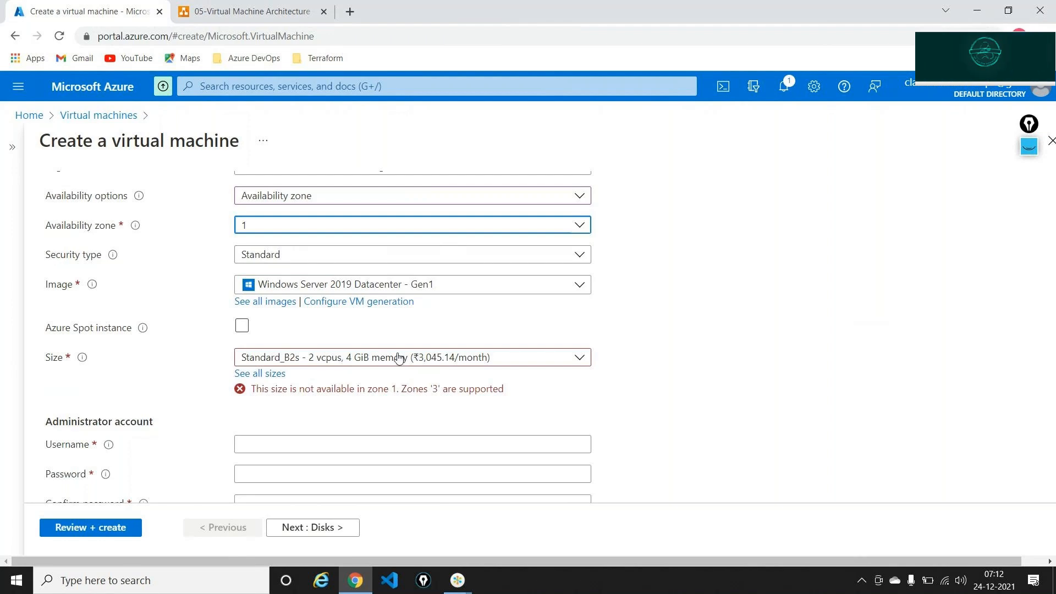
Look over the available images without changing the selection, and switch the virtual machine's availability zone to 3
click(372, 290)
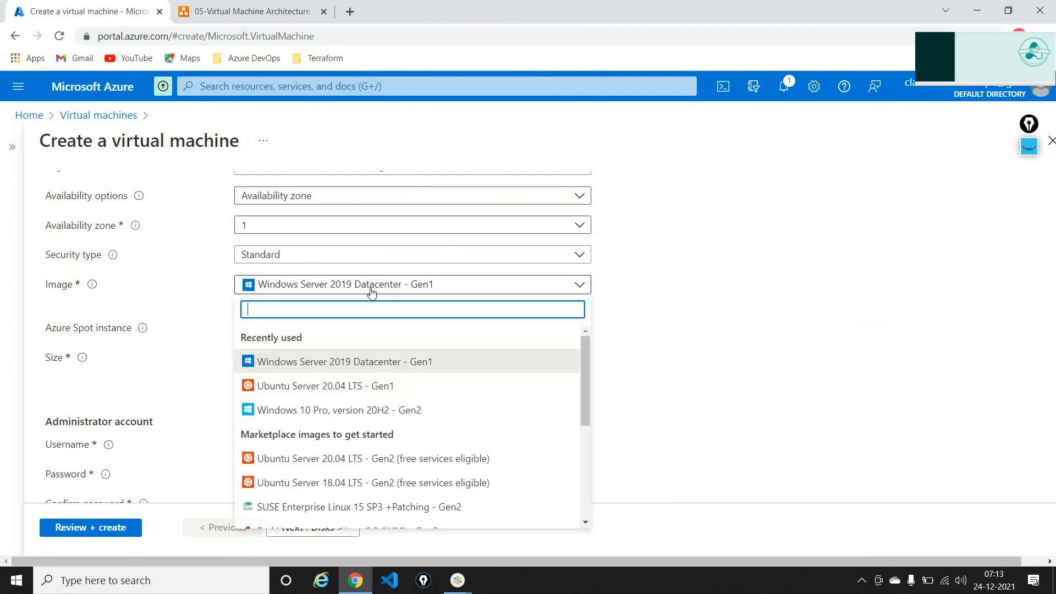
click(372, 290)
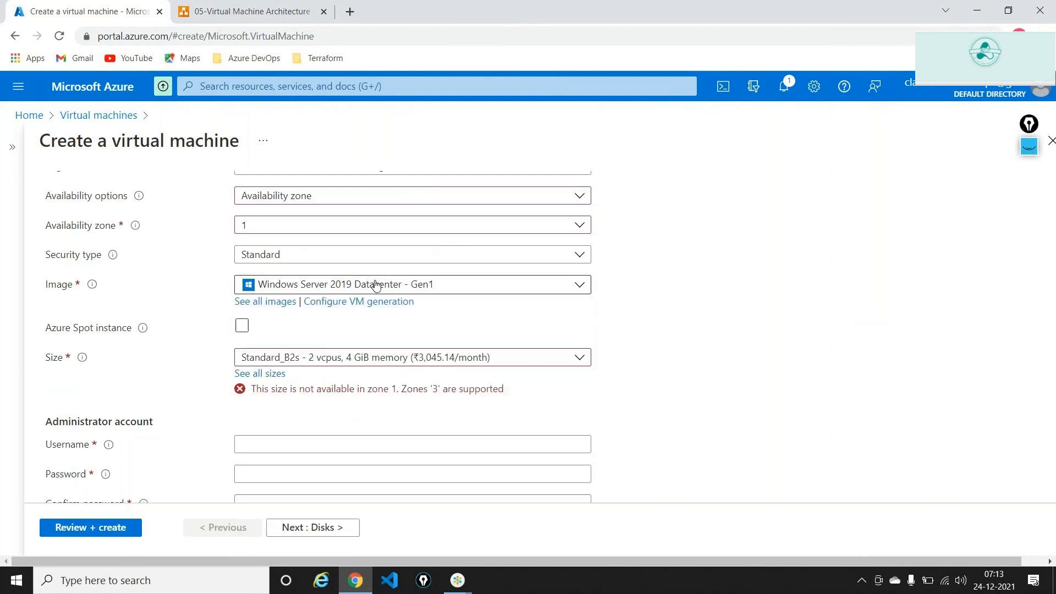
click(345, 228)
click(327, 292)
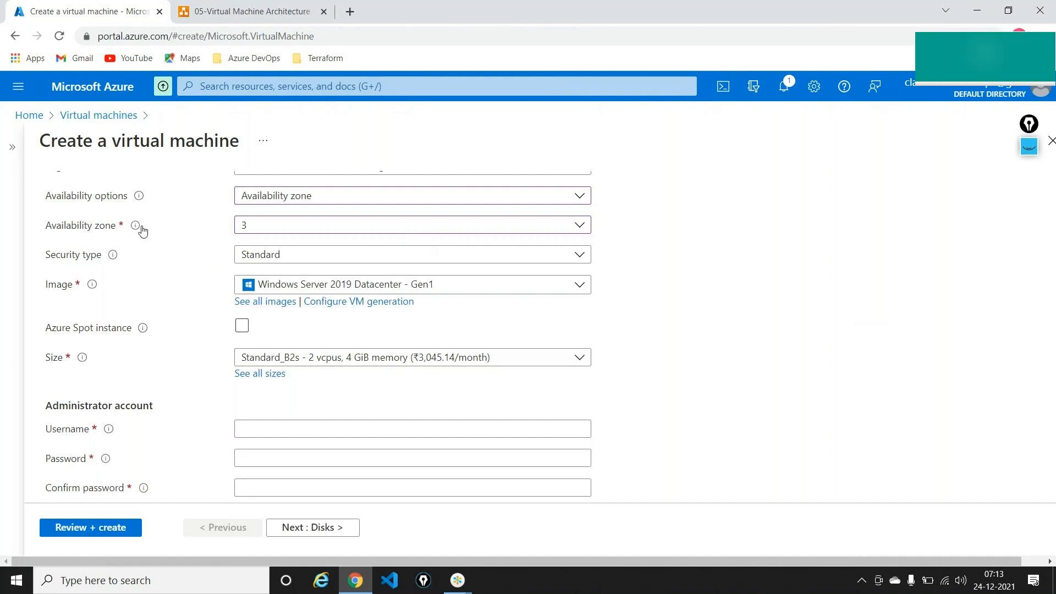
Read the help note for the availability zone field and open the linked Microsoft documentation on virtual machine availability options
mouse_move(135, 227)
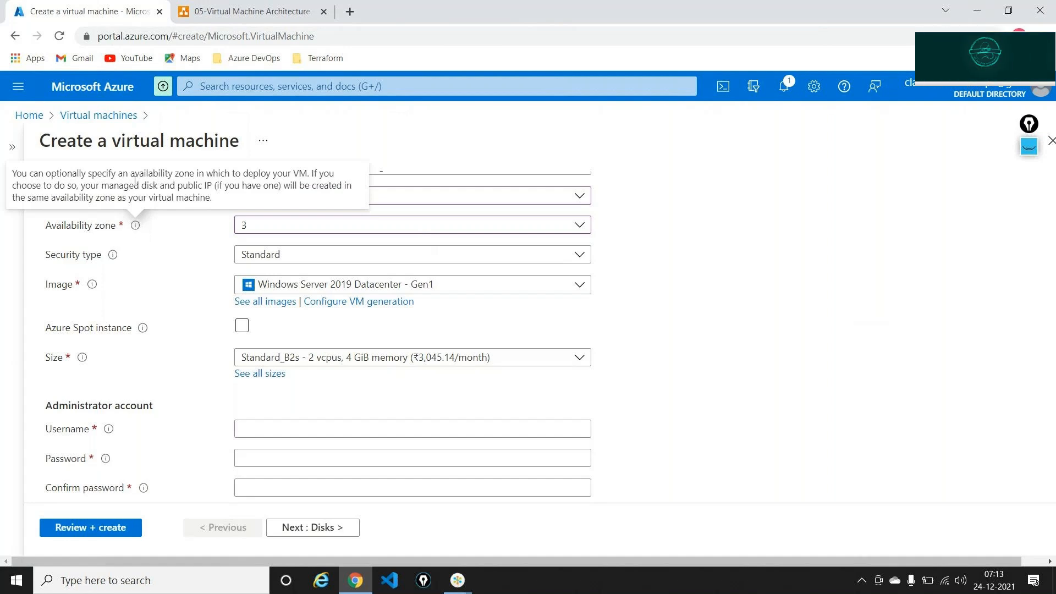
scroll(160, 238, up, 1)
mouse_move(145, 252)
click(126, 224)
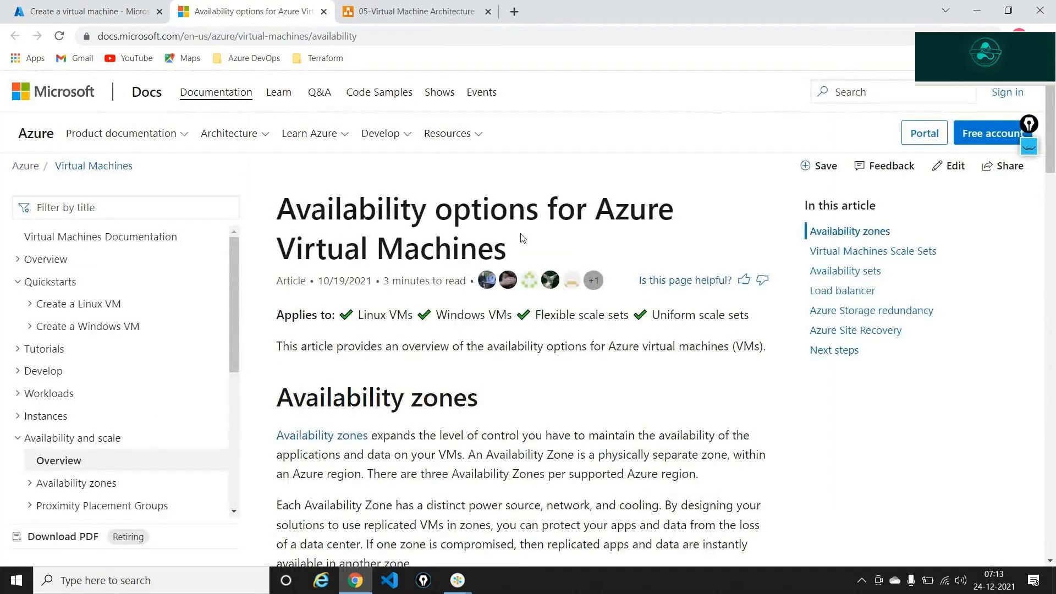
Skim the whole availability options article and return to its section on availability zones
scroll(522, 238, down, 3)
scroll(523, 238, down, 15)
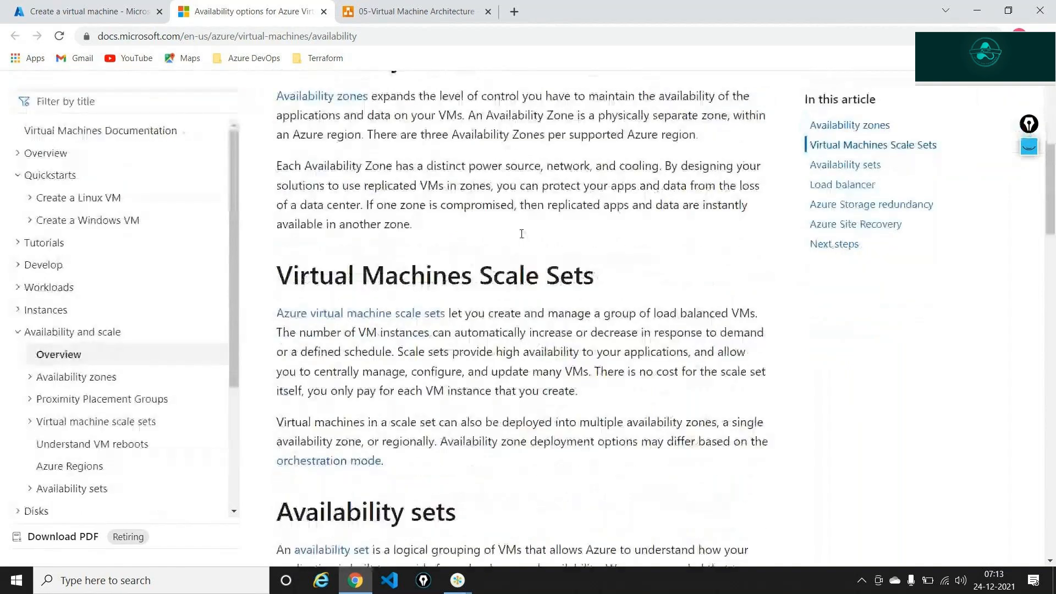
scroll(522, 238, down, 1)
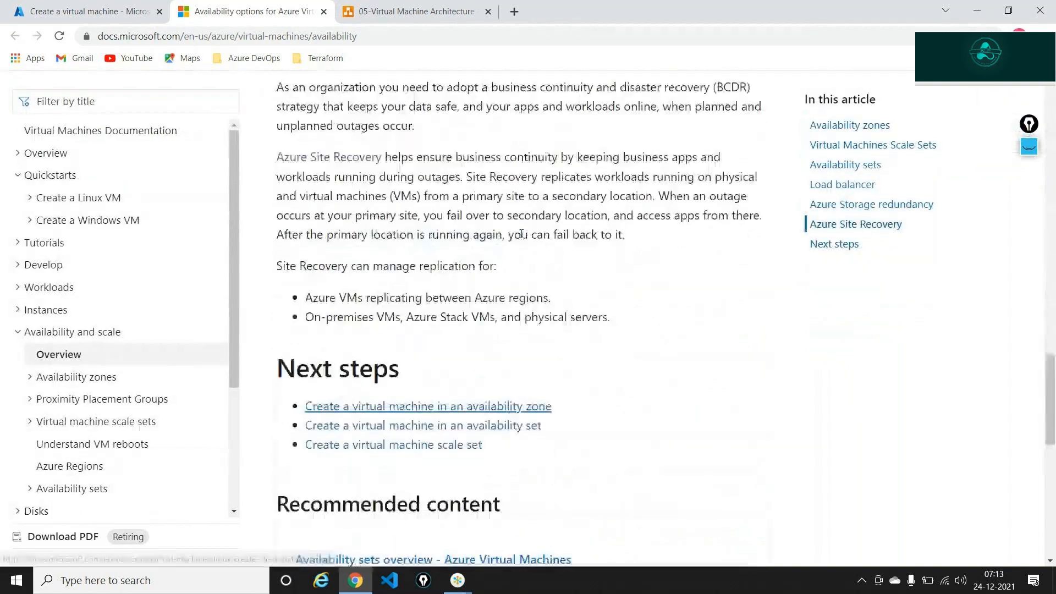
scroll(521, 233, up, 14)
scroll(521, 234, up, 7)
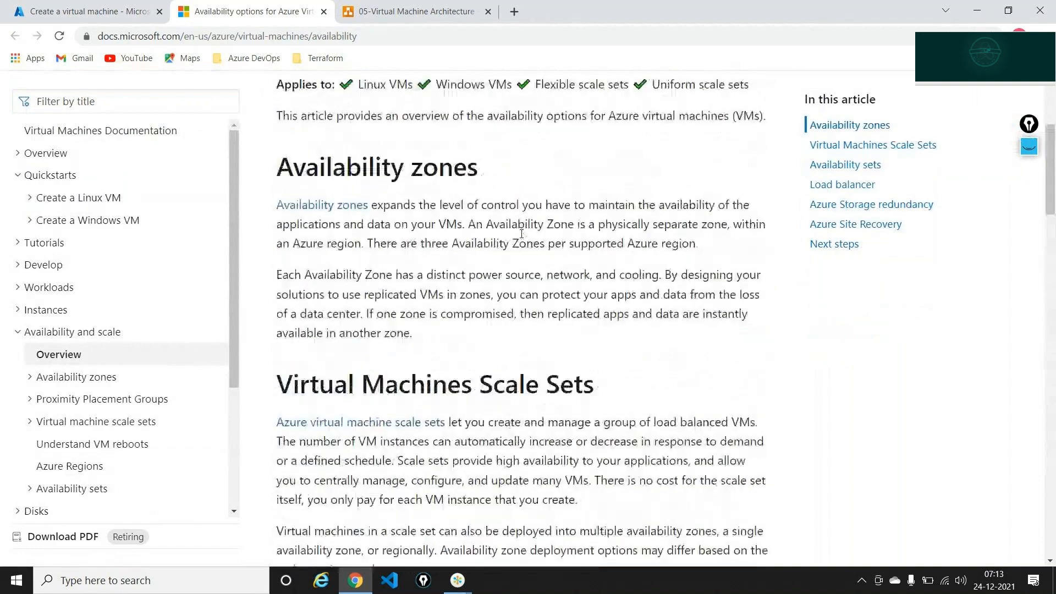
scroll(521, 234, up, 1)
Follow the article's link to the availability zones documentation and examine the illustration of zones within an Azure region
click(345, 253)
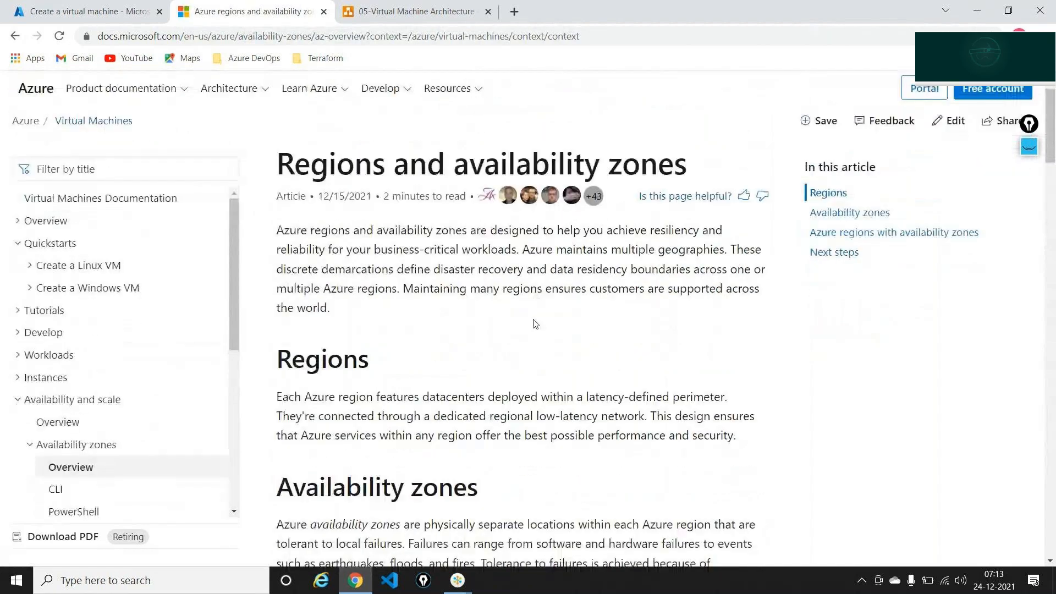
scroll(532, 323, down, 10)
scroll(533, 323, down, 1)
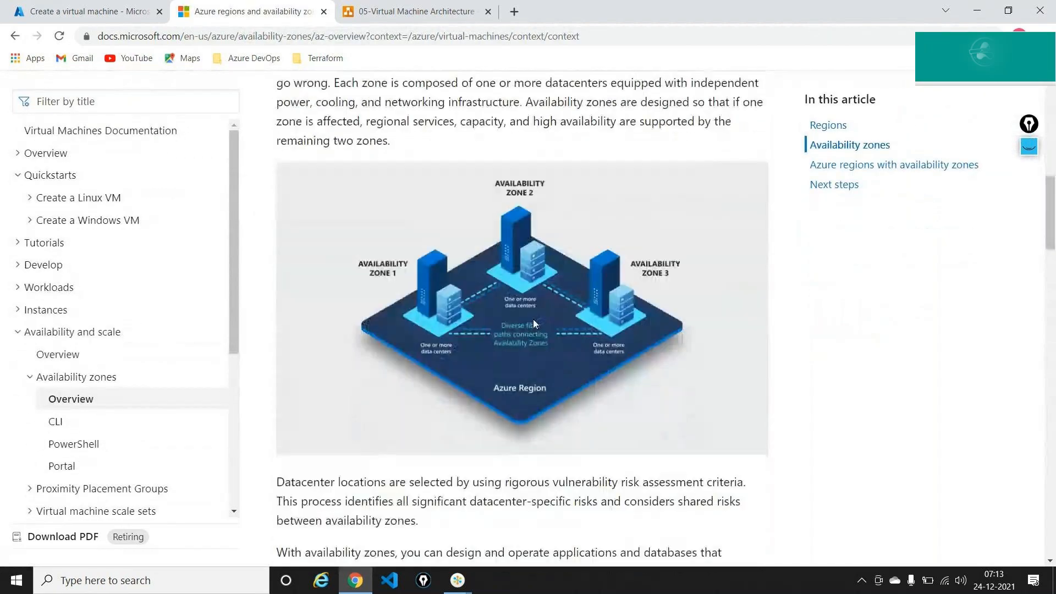
scroll(533, 319, down, 2)
scroll(533, 318, up, 1)
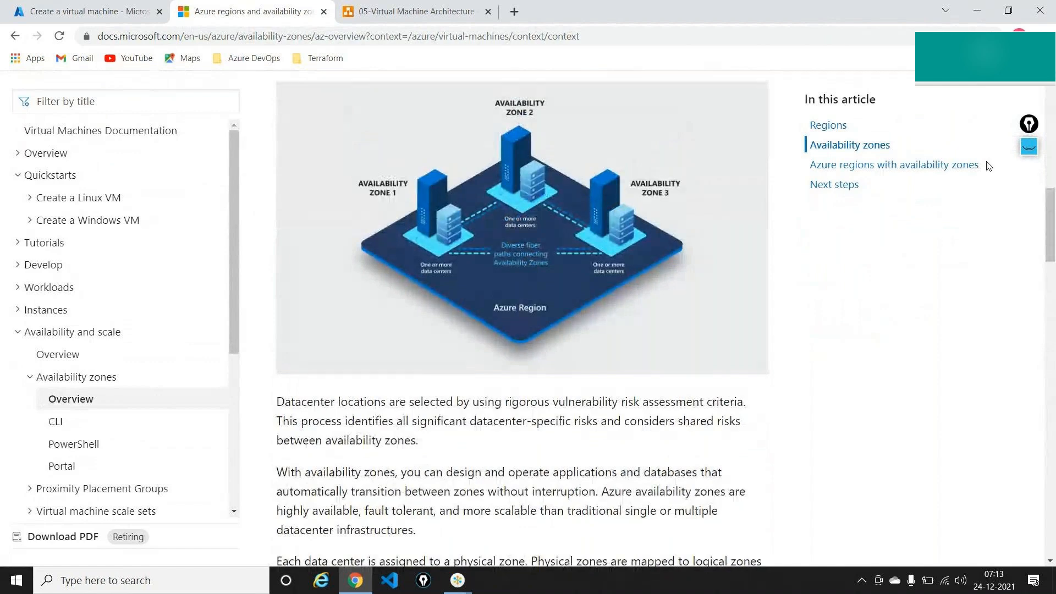
scroll(986, 164, up, 1)
scroll(987, 165, up, 1)
Draw a freehand check mark beside each of Availability Zones 1, 2 and 3 in the Azure region illustration
click(1029, 148)
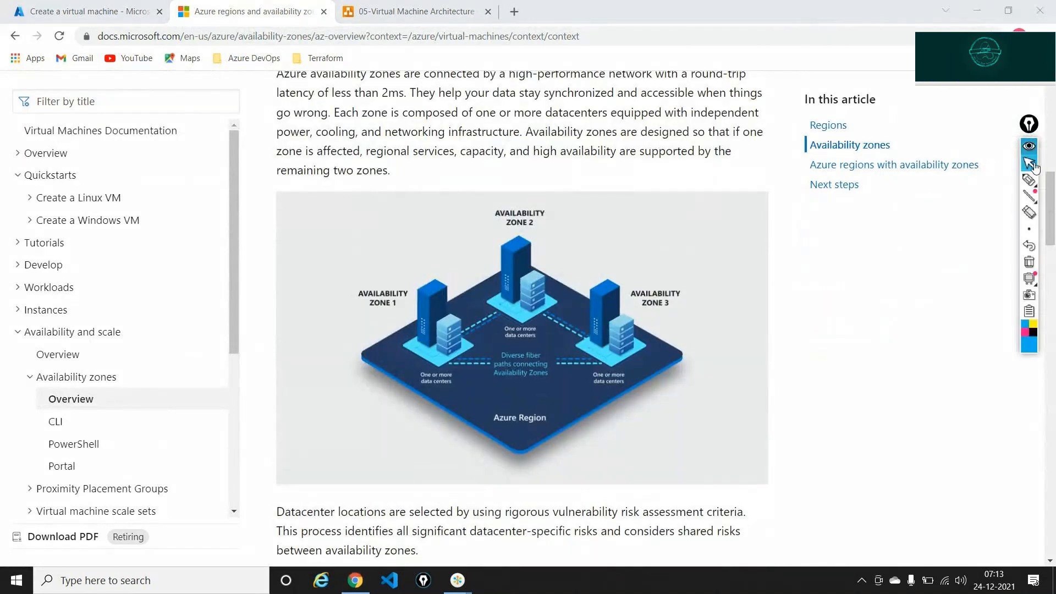
click(1028, 180)
drag(403, 257, 426, 239)
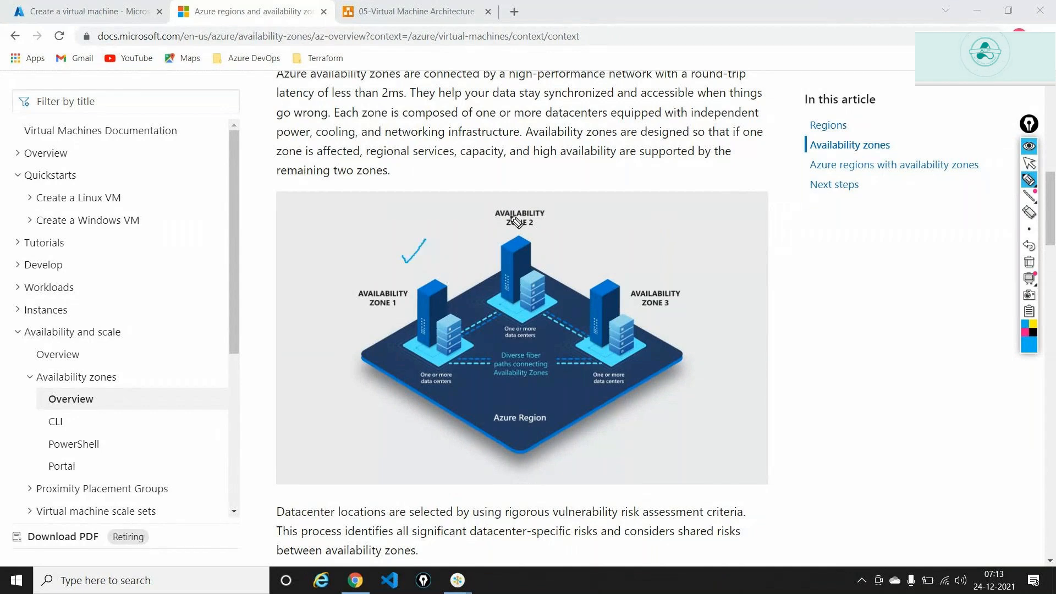
drag(546, 194, 578, 188)
drag(674, 262, 697, 232)
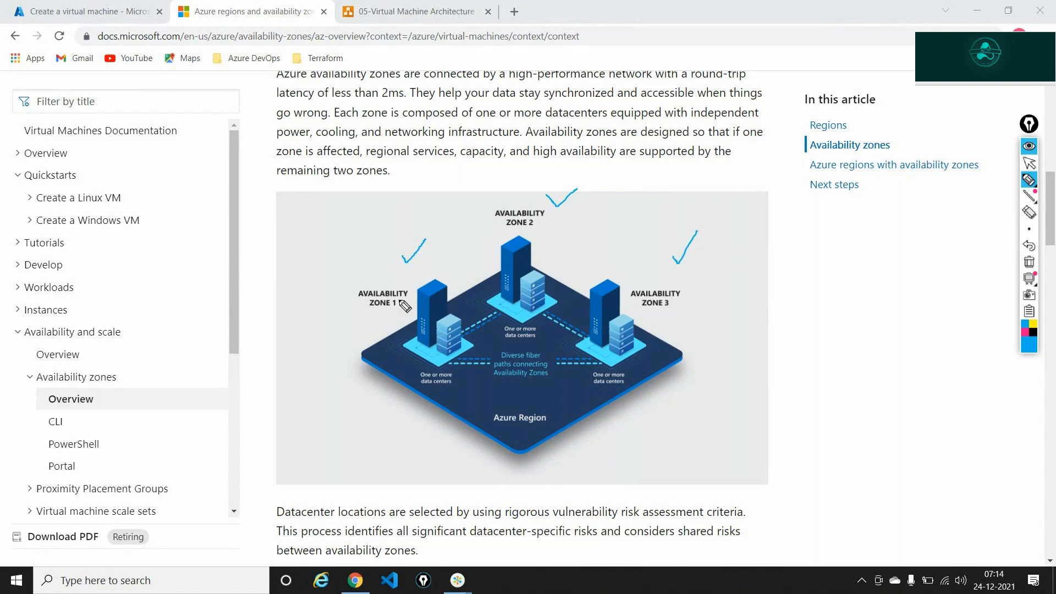
Sketch a box with an arrow pointing to each of the three availability zones in the illustration
mouse_move(351, 244)
mouse_down()
mouse_move(362, 270)
mouse_move(376, 264)
mouse_move(381, 240)
mouse_move(384, 263)
mouse_move(411, 279)
mouse_move(415, 270)
mouse_up()
mouse_move(571, 224)
mouse_down()
mouse_move(608, 236)
mouse_move(606, 207)
mouse_move(533, 236)
mouse_move(548, 238)
mouse_up()
mouse_move(704, 291)
mouse_down()
mouse_move(705, 321)
mouse_move(746, 320)
mouse_move(709, 259)
mouse_move(698, 302)
mouse_move(665, 313)
mouse_up()
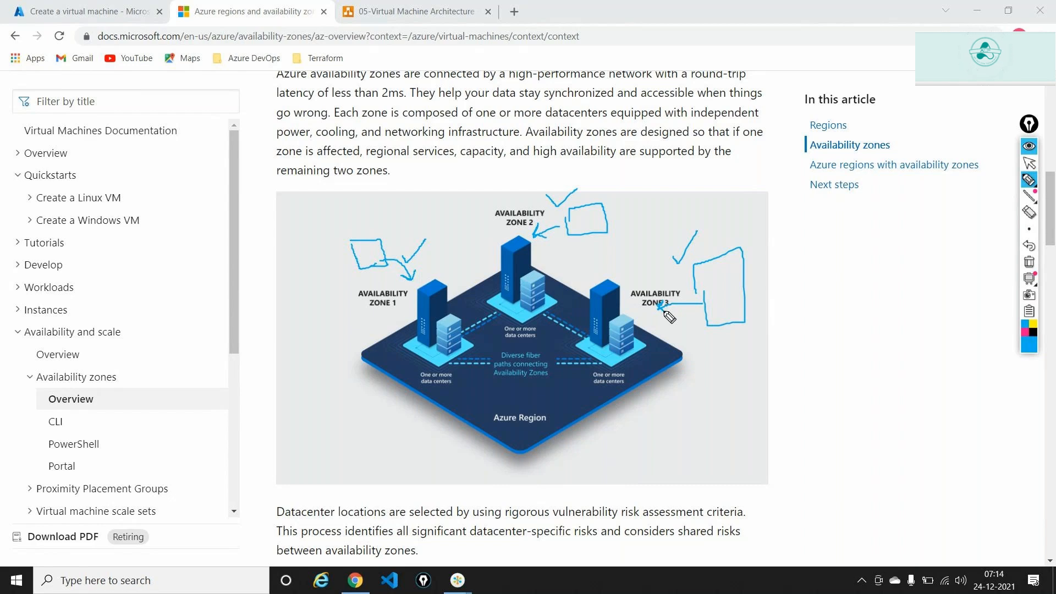
Cross out the data center in Availability Zone 1 and tick the sketched boxes for Zones 2 and 3
drag(458, 272, 423, 349)
drag(408, 286, 464, 343)
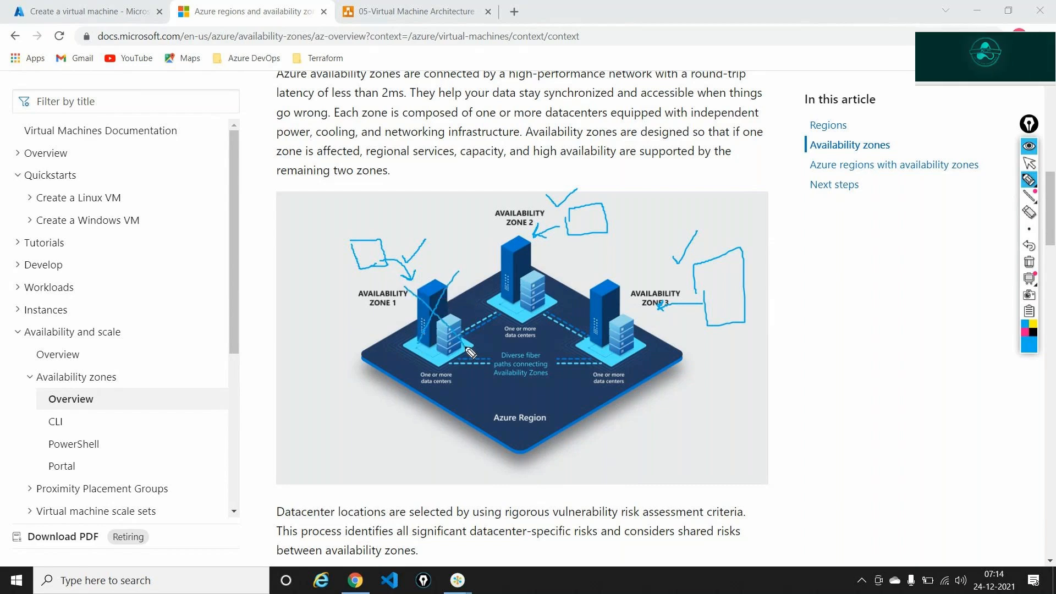
drag(581, 213, 590, 207)
mouse_move(714, 284)
mouse_down()
mouse_move(719, 291)
mouse_move(726, 281)
mouse_up()
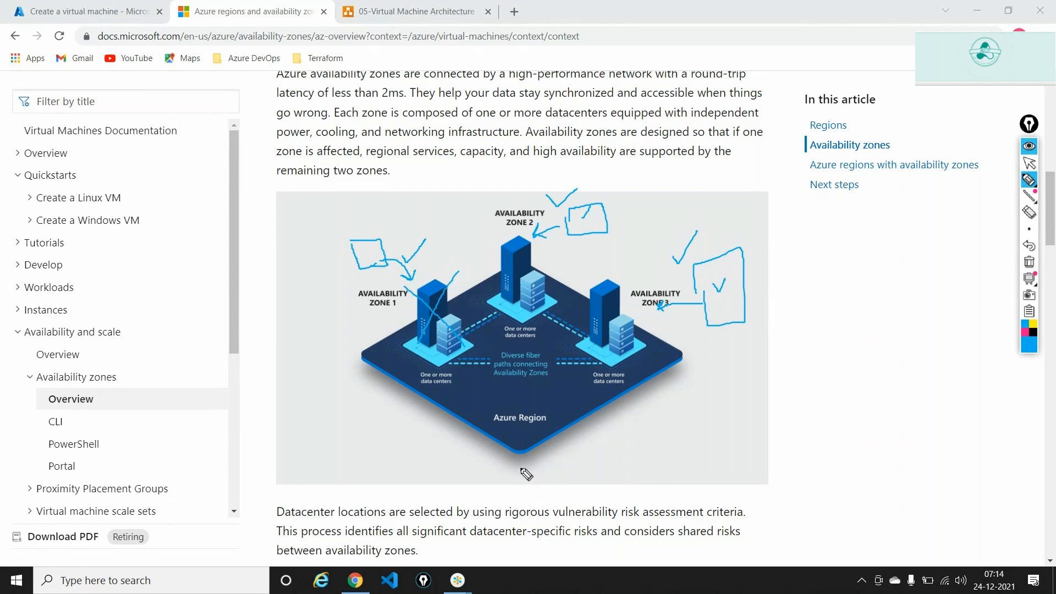
Sketch an outline below the Azure region, clear all the pen annotations and return to the normal pointer
mouse_move(519, 462)
mouse_down()
mouse_move(489, 484)
mouse_move(511, 505)
mouse_up()
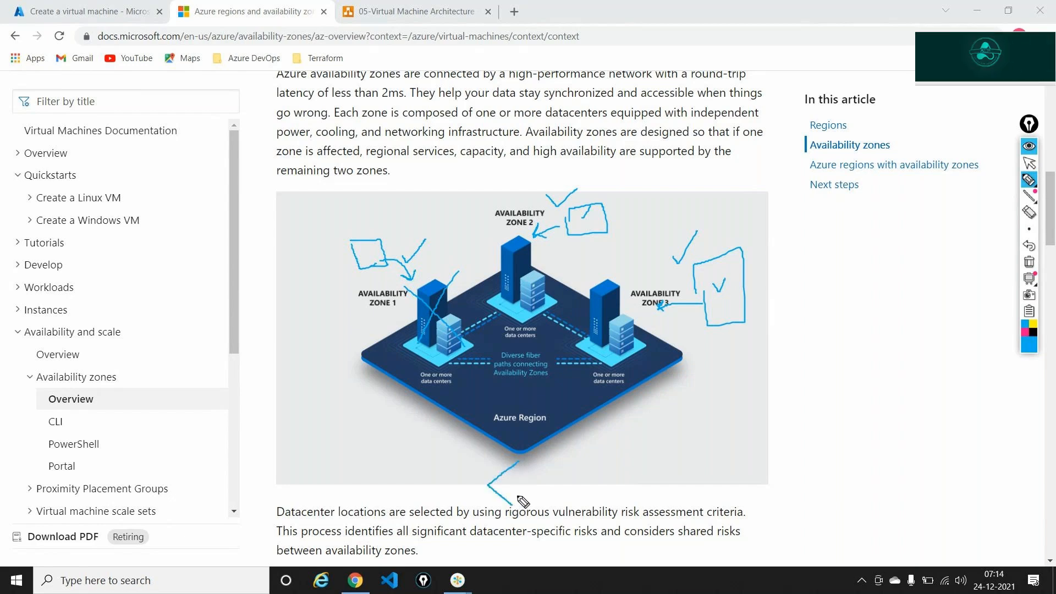
mouse_move(518, 461)
mouse_down()
mouse_move(548, 470)
mouse_move(516, 508)
mouse_up()
click(1028, 263)
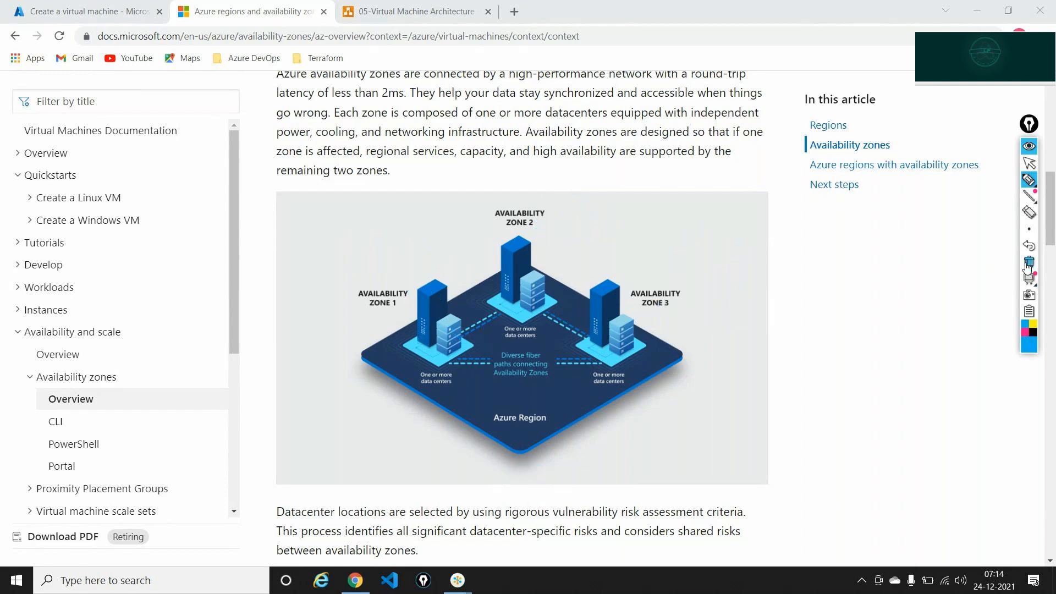
click(1028, 163)
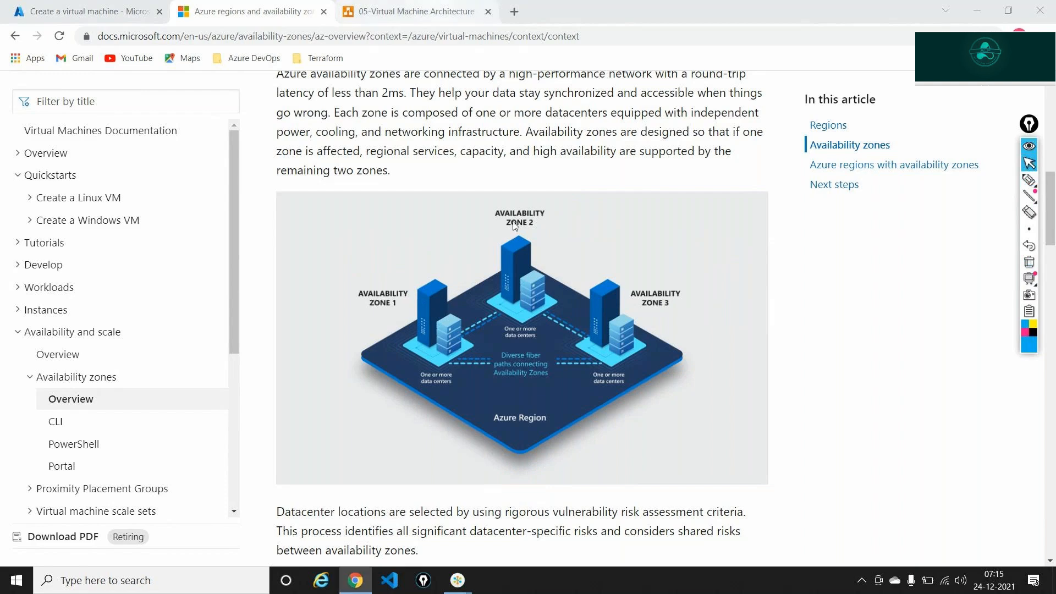
Switch to the diagrams.net page and add a large rectangle below the AV ZONE title with a virtual machine icon inside it
key(ctrl+Tab)
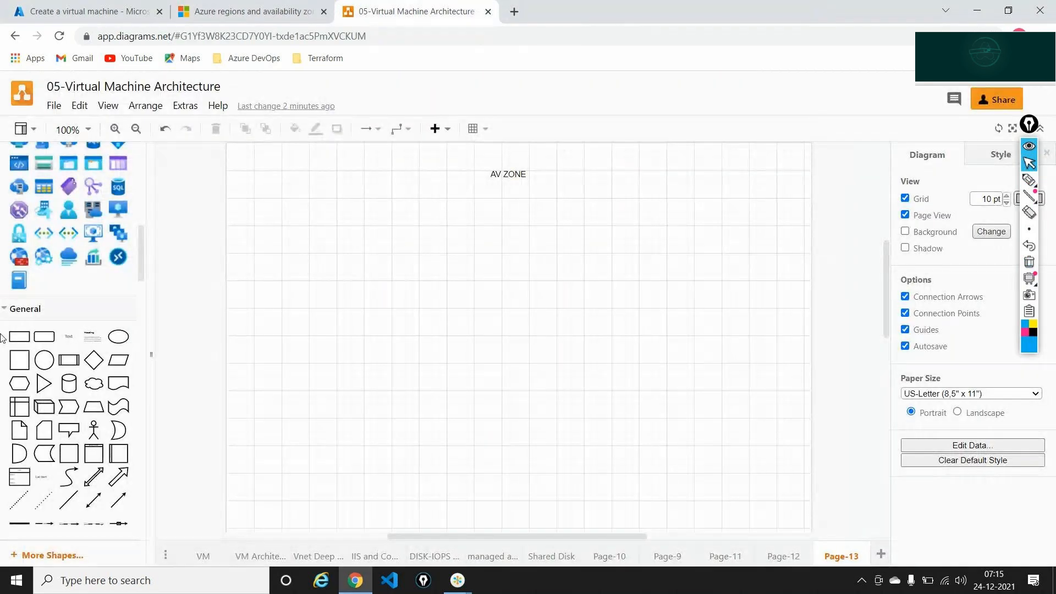
drag(19, 336, 282, 296)
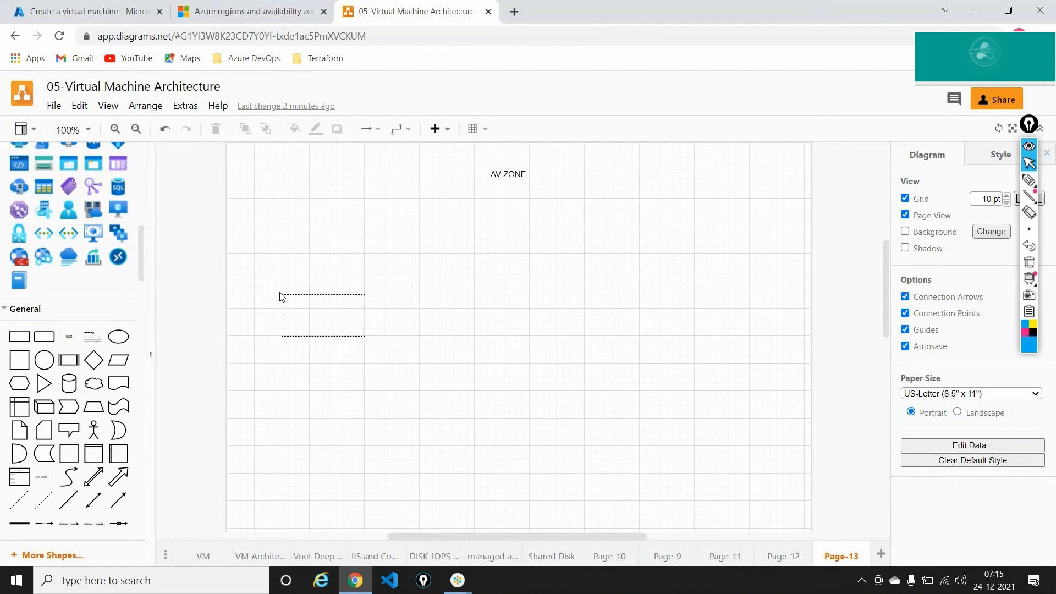
drag(358, 334, 487, 396)
drag(118, 209, 347, 295)
drag(433, 397, 395, 352)
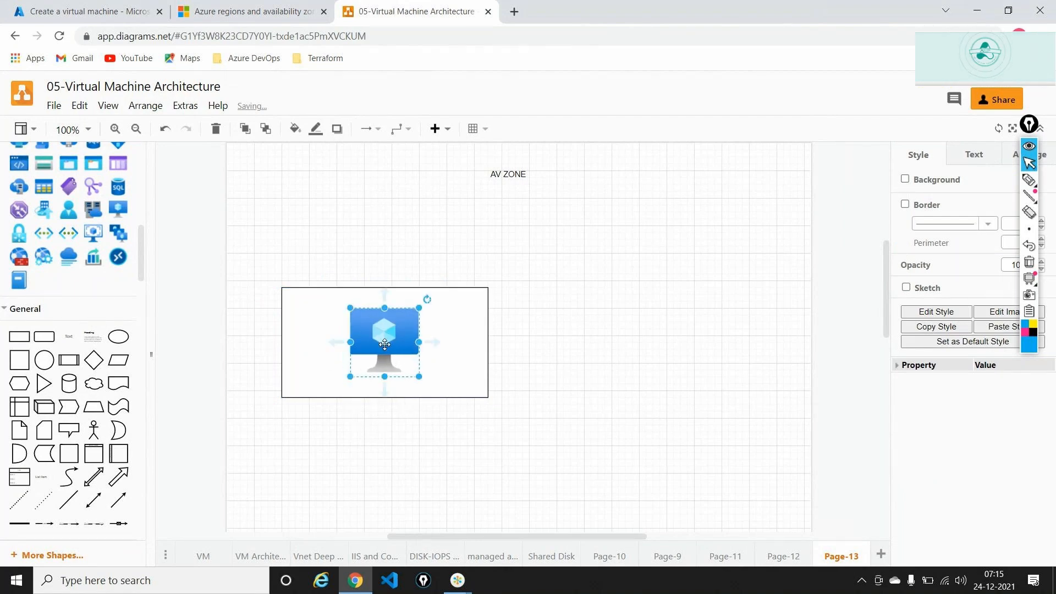
Duplicate the empty zone rectangle twice, placing one copy beside the original and the other centered below the two
click(482, 353)
drag(482, 352, 574, 501)
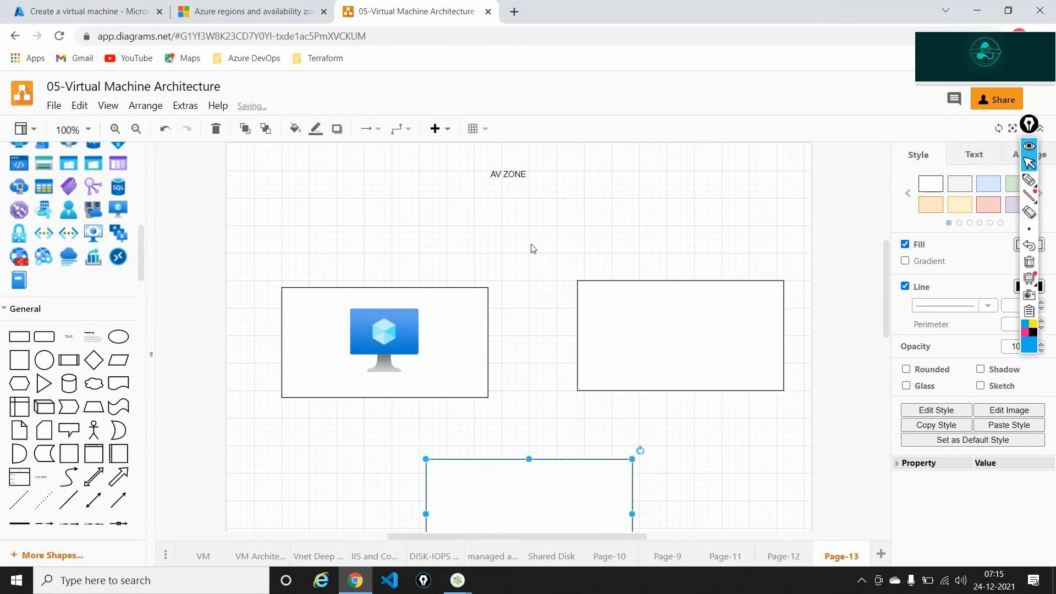
scroll(397, 172, down, 3)
scroll(396, 172, up, 2)
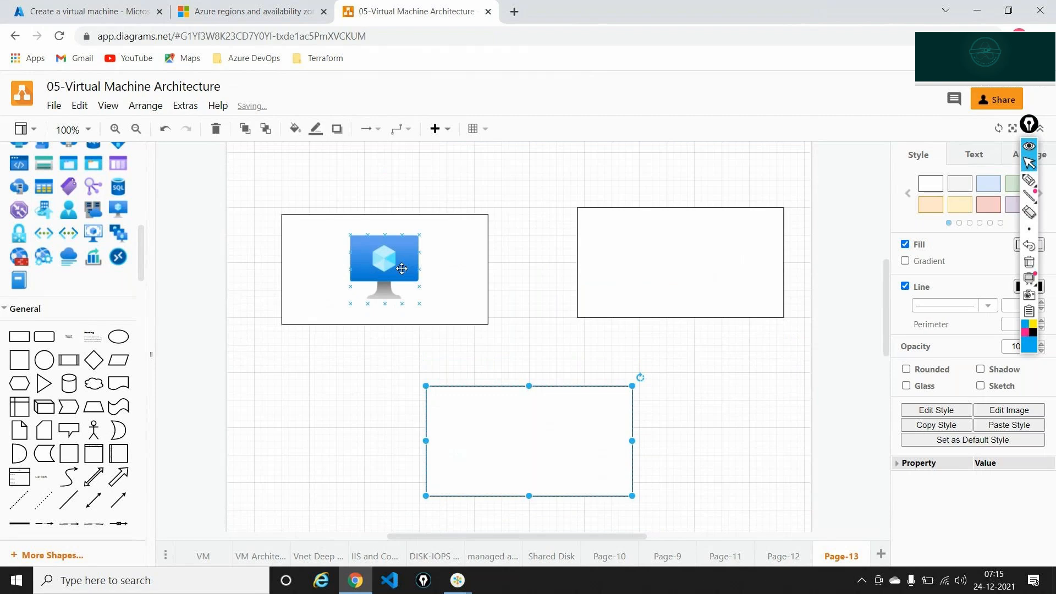
Copy the virtual machine icon into each of the two empty rectangles
click(402, 268)
drag(402, 269, 538, 444)
key(ctrl+d)
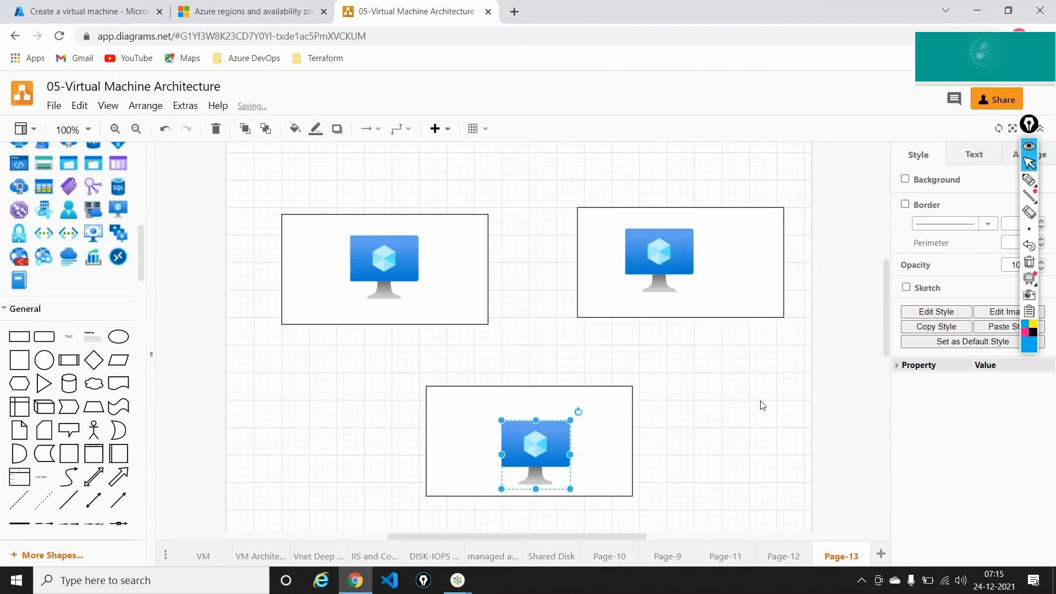
Add the green load balancer icon beneath the AV ZONE title, shrink it and position it between the upper two rectangles
scroll(104, 220, up, 3)
scroll(104, 221, up, 3)
drag(95, 228, 468, 130)
scroll(521, 374, up, 2)
drag(68, 291, 457, 244)
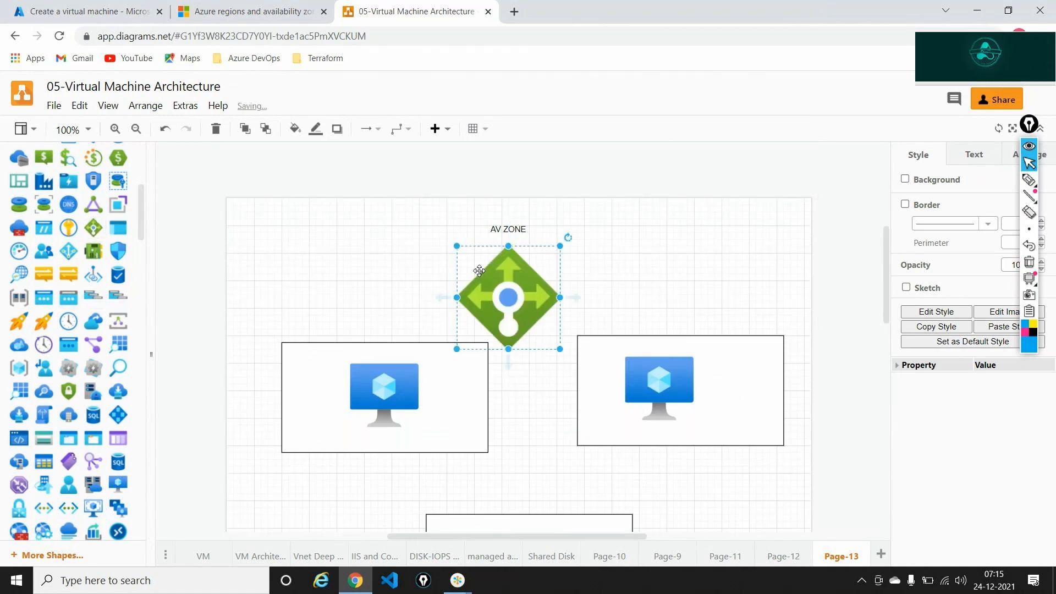
drag(558, 349, 529, 305)
drag(486, 276, 531, 276)
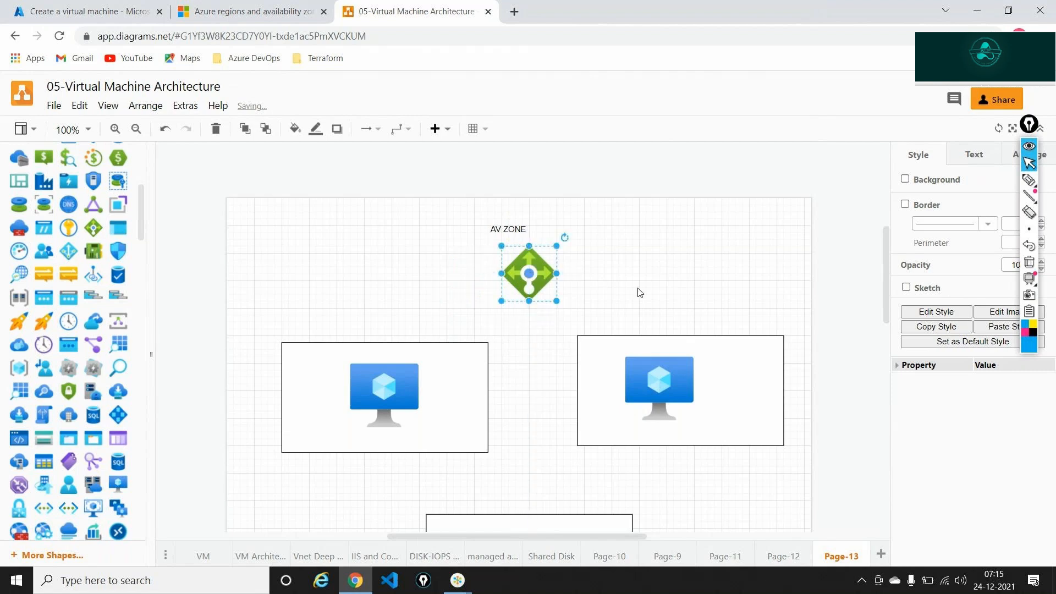
Set the connector style to straight and draw arrows from the load balancer to each of the upper two rectangles
click(636, 292)
click(404, 129)
click(399, 150)
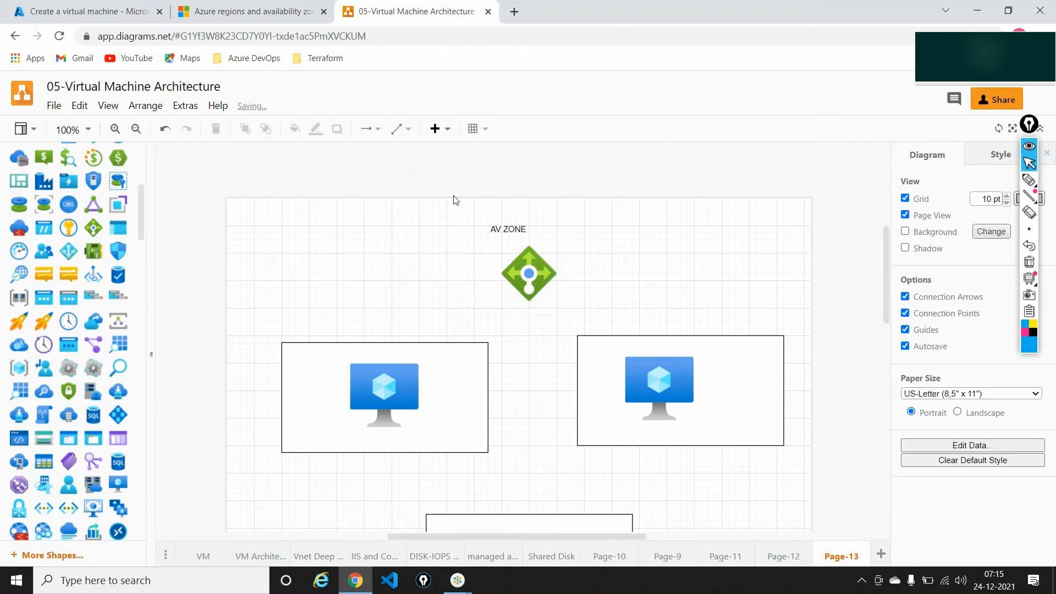
click(515, 266)
drag(494, 284, 449, 343)
drag(551, 284, 628, 335)
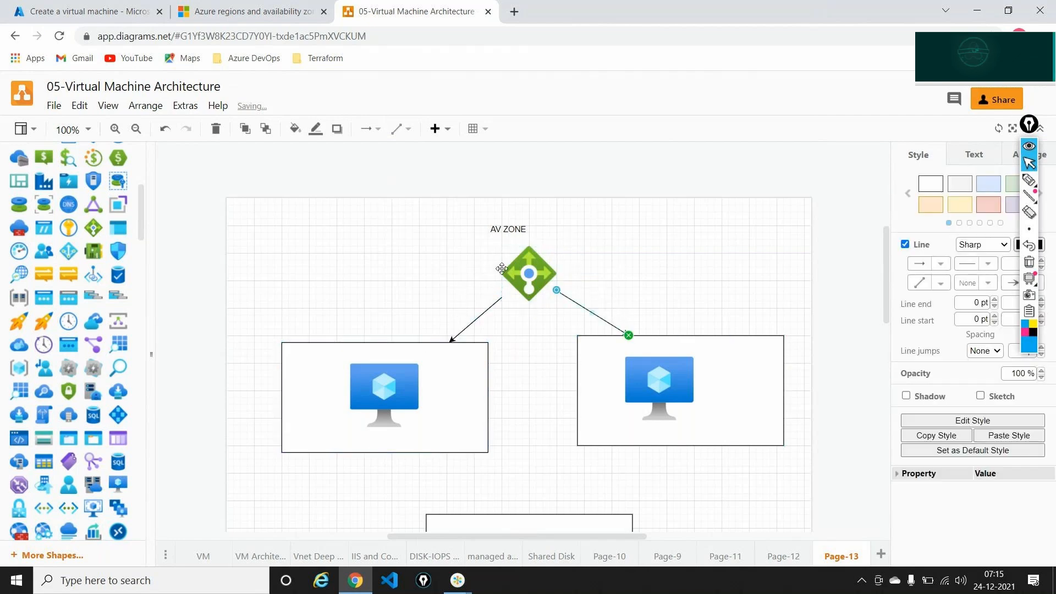
Draw a straight arrow from the load balancer icon to the upper edge of the lower centered rectangle
click(501, 268)
scroll(525, 281, down, 2)
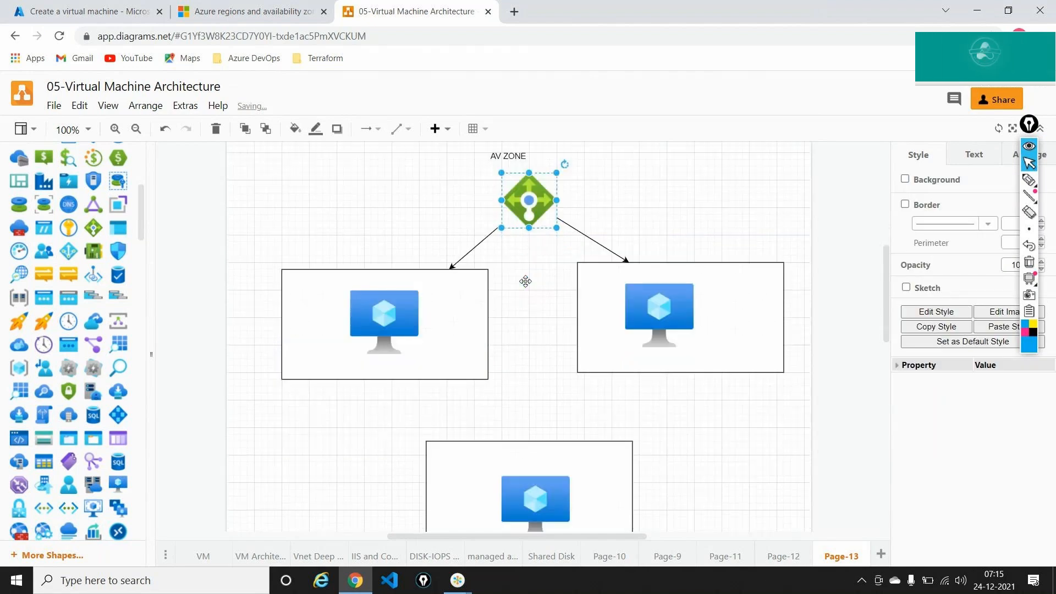
drag(529, 235, 536, 441)
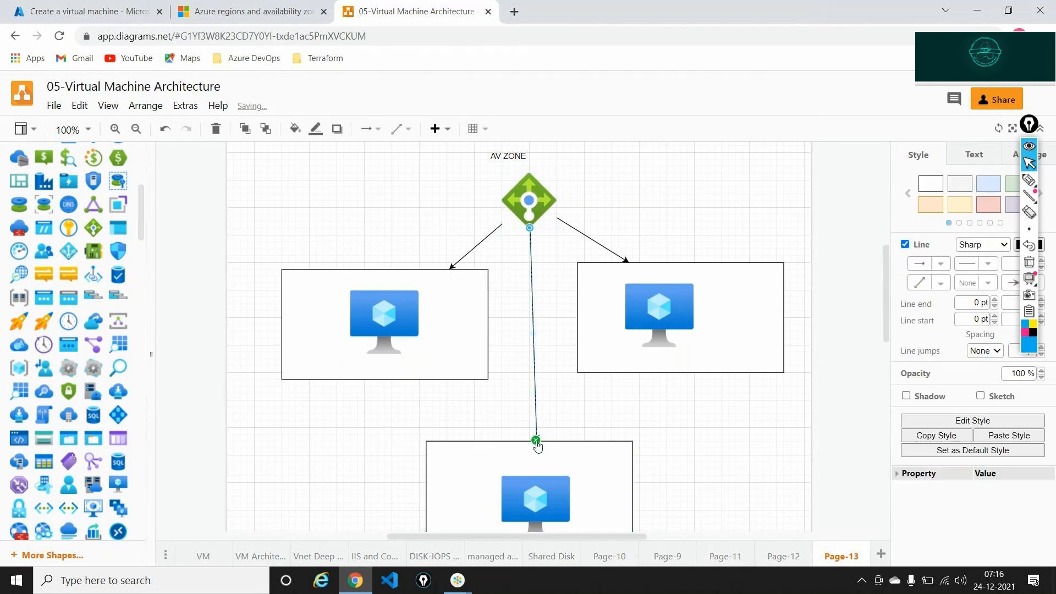
click(647, 456)
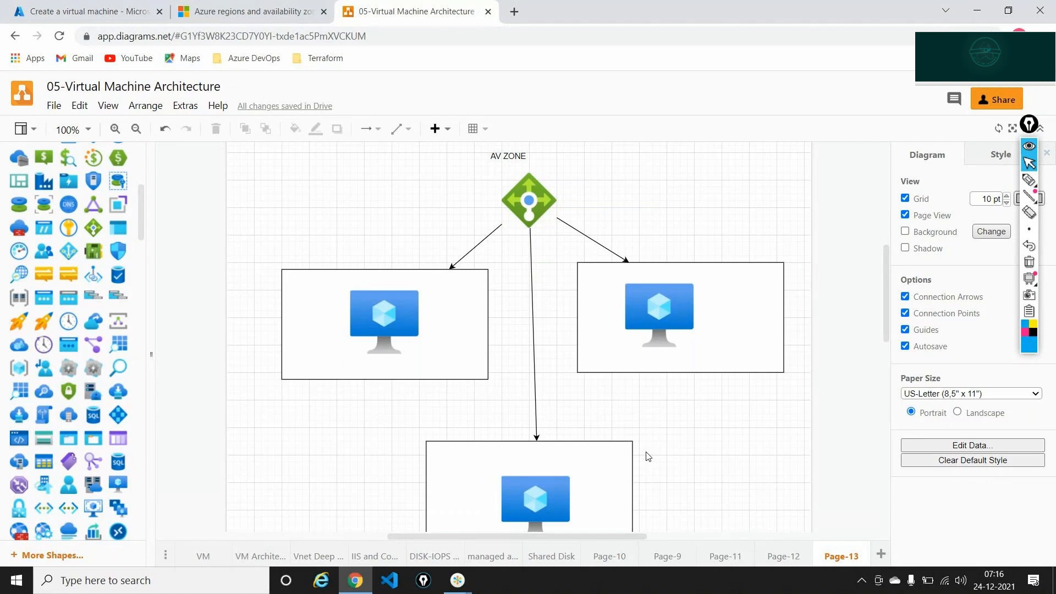
key(alt+Tab)
key(Tab)
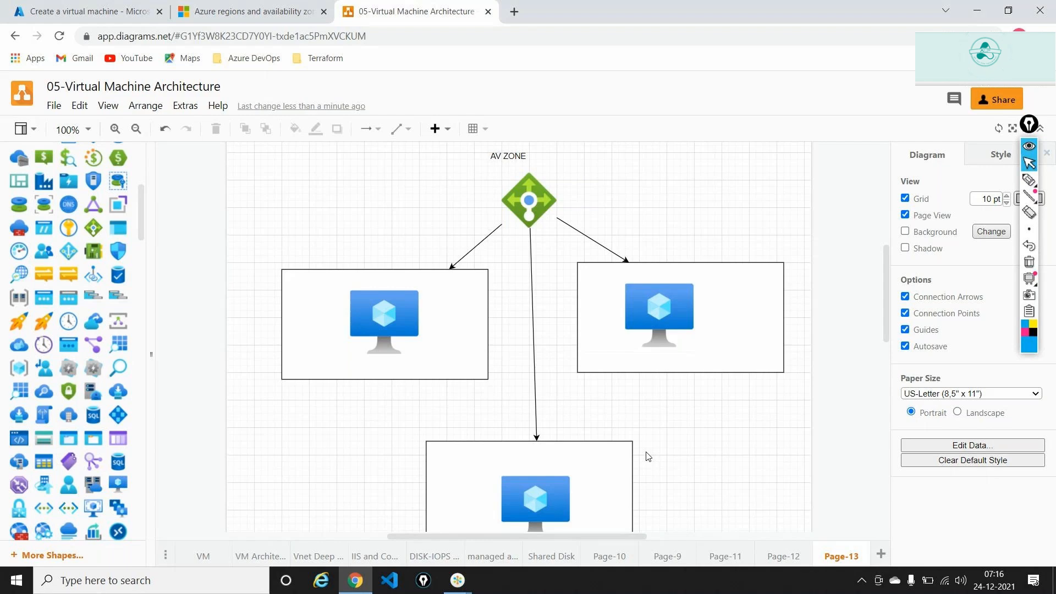
key(alt+Tab)
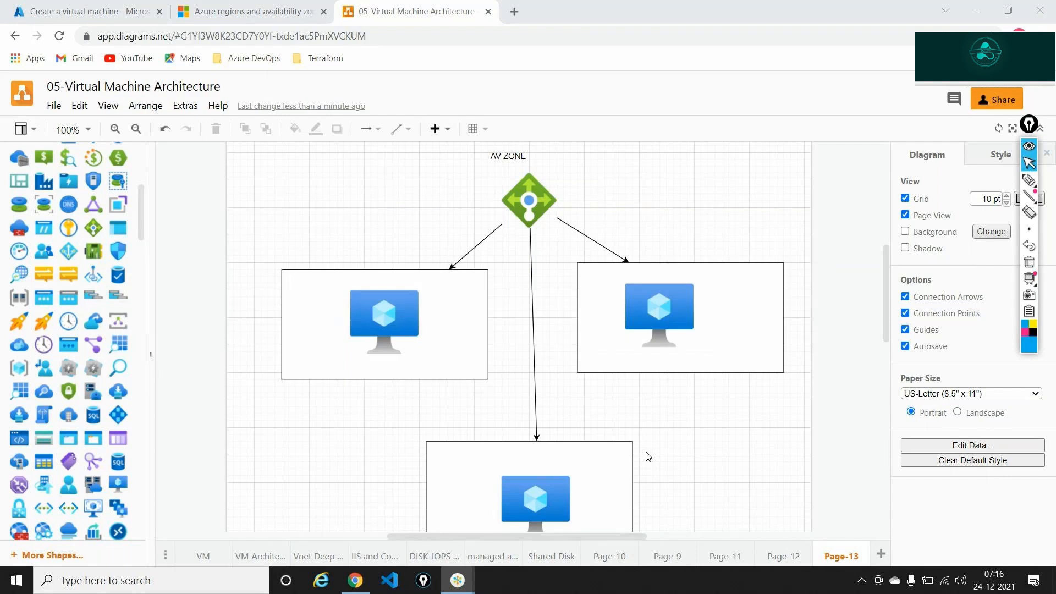
click(649, 456)
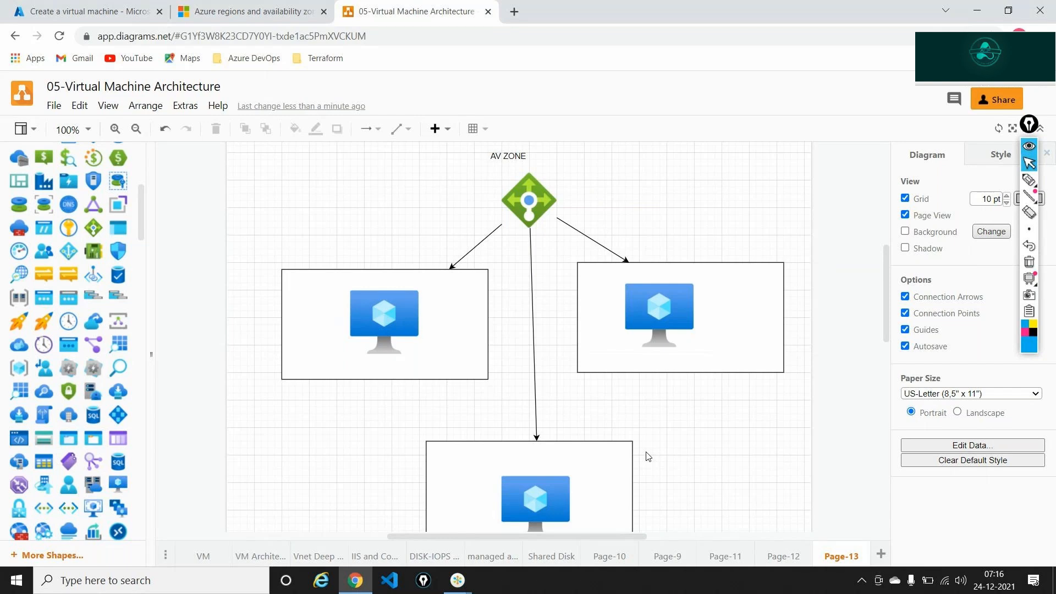
Review the load balancer diagram with vm1 and vm2 on Page-12, and return to Page-13
click(772, 556)
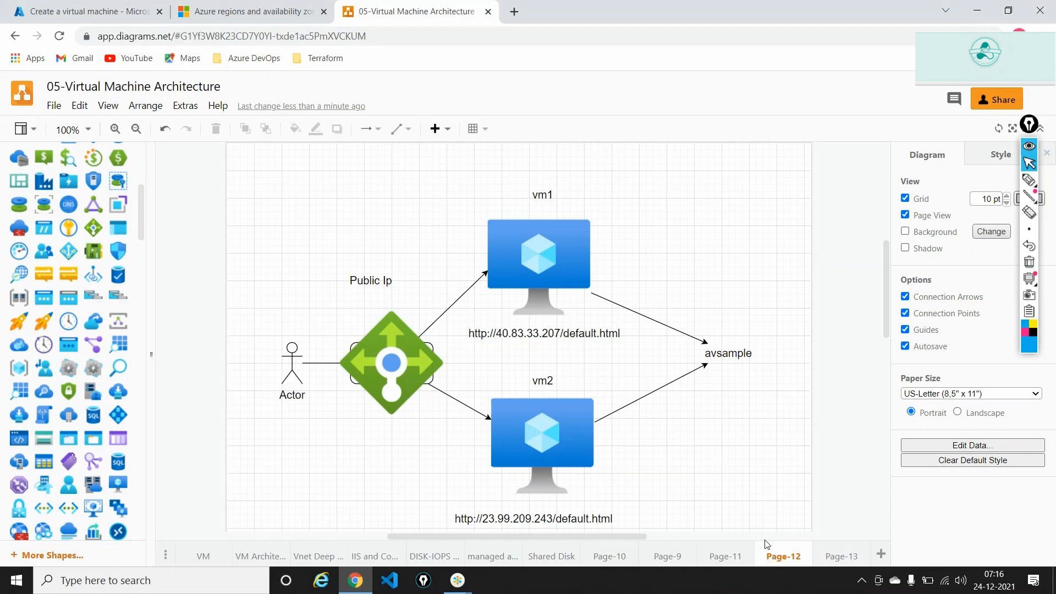
click(851, 559)
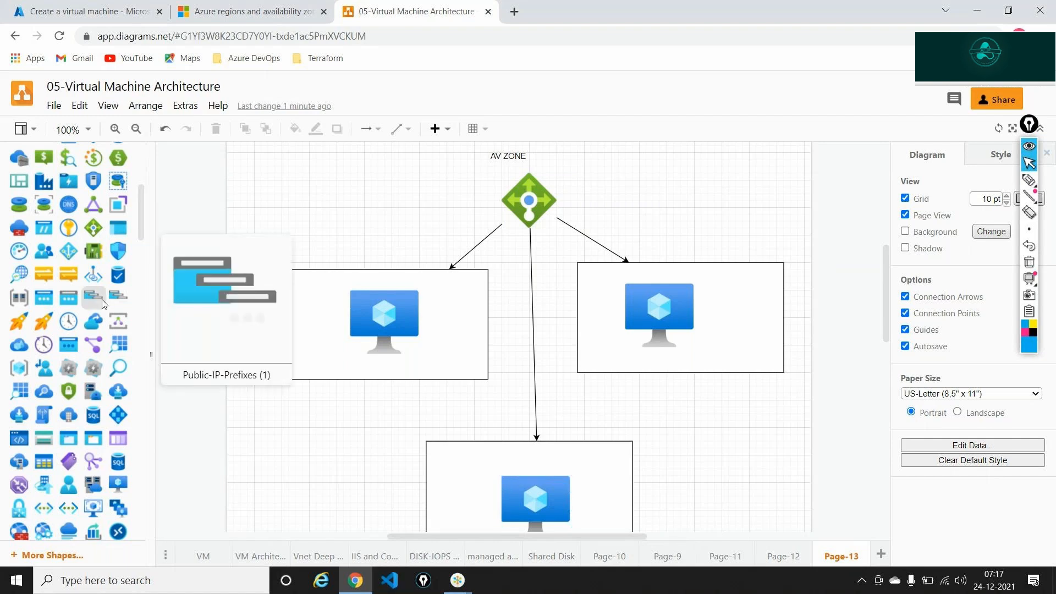
Add a text label reading "Standard Loadbalacer" beside the load balancer icon, above the VM rectangle on its right
scroll(102, 304, down, 2)
scroll(74, 286, down, 4)
drag(73, 286, 603, 191)
double_click(603, 191)
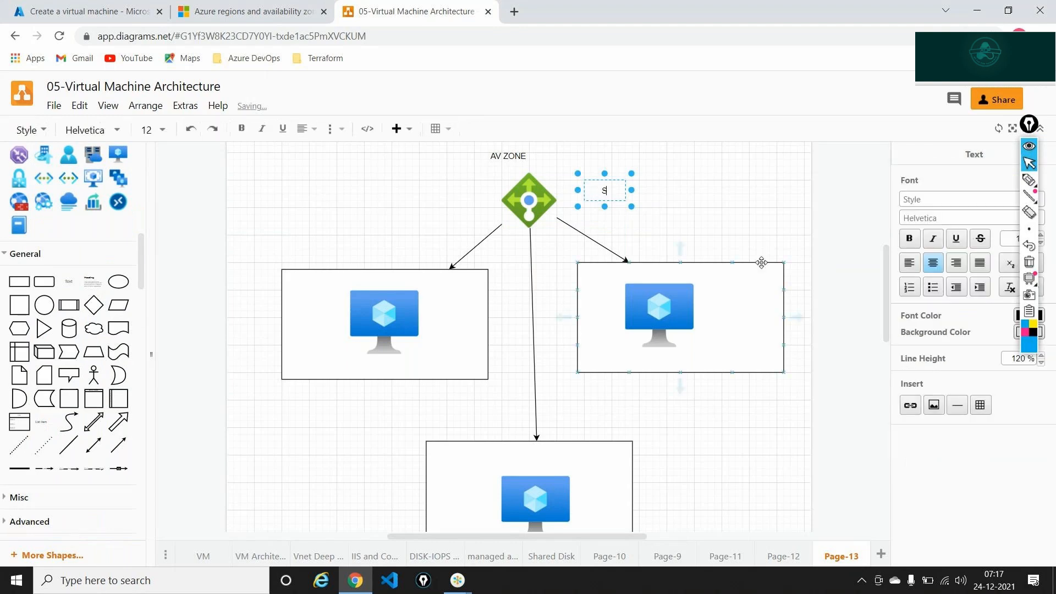
text(Standard Loadbalacer)
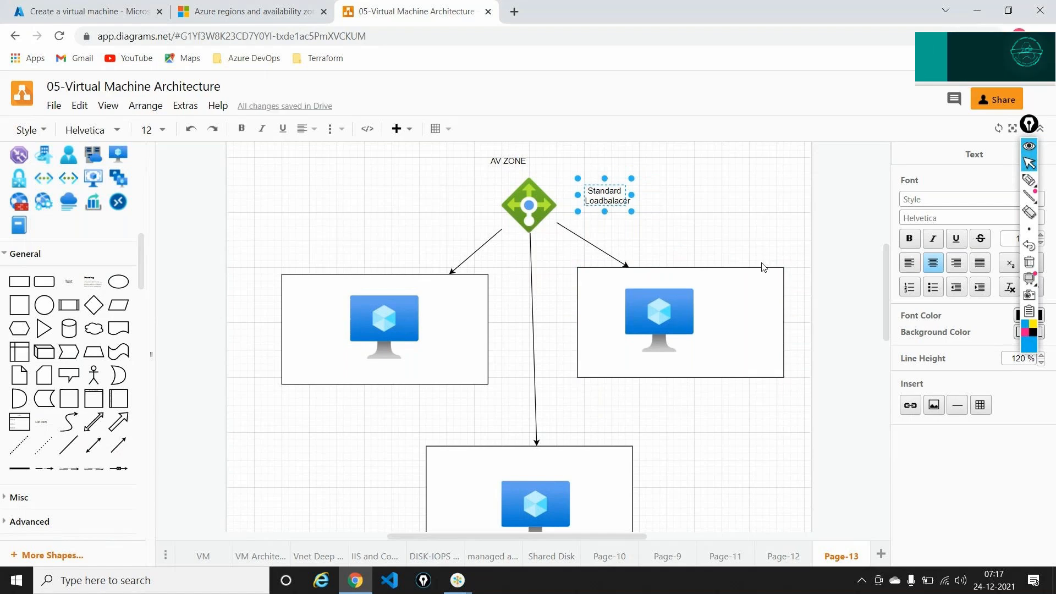
click(754, 199)
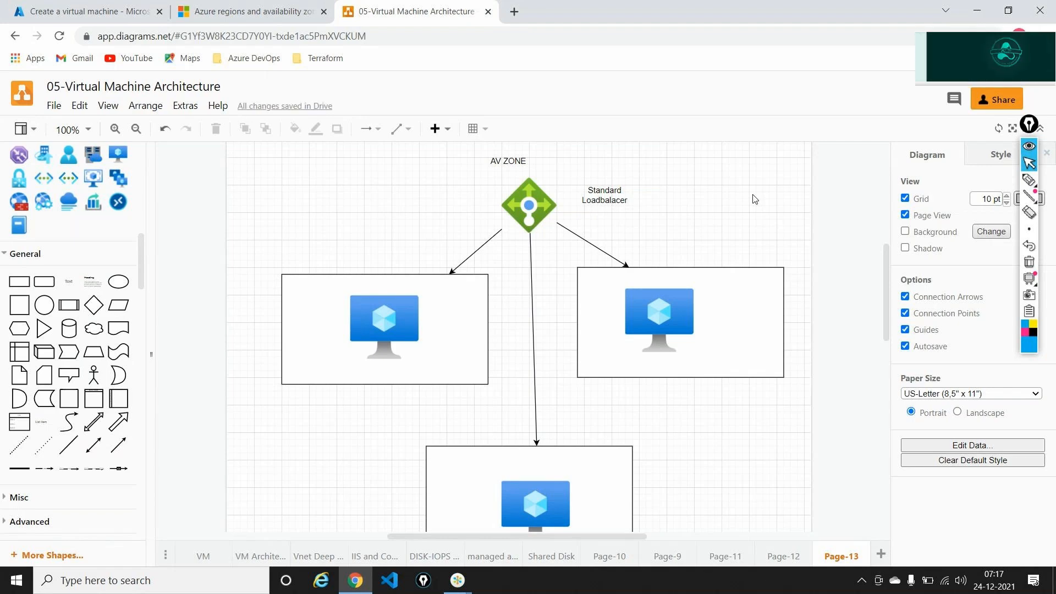
Add a new blank page after Page-13 in the diagram file
click(881, 552)
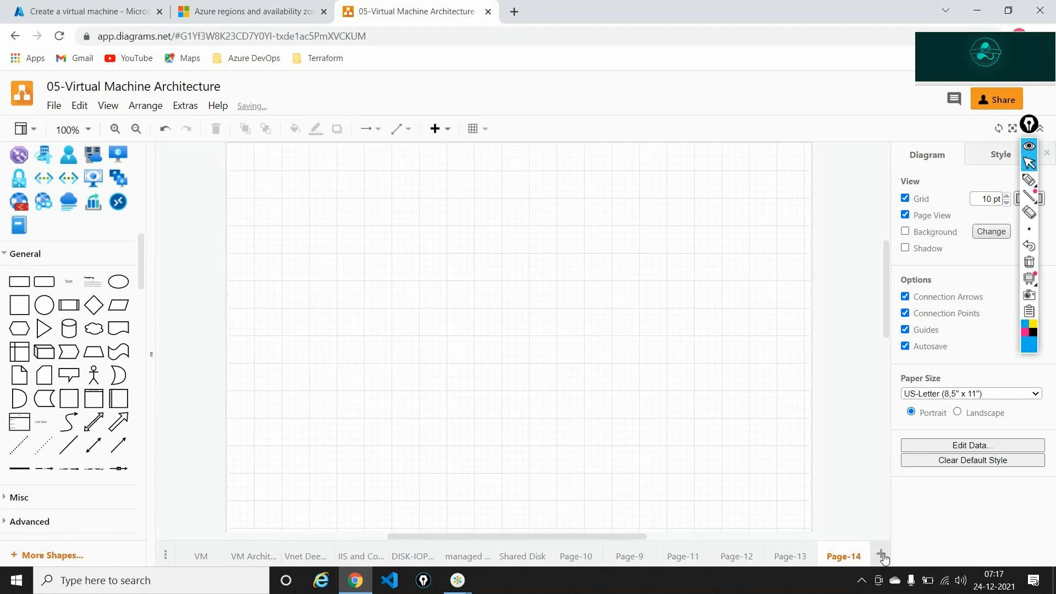
scroll(125, 248, up, 2)
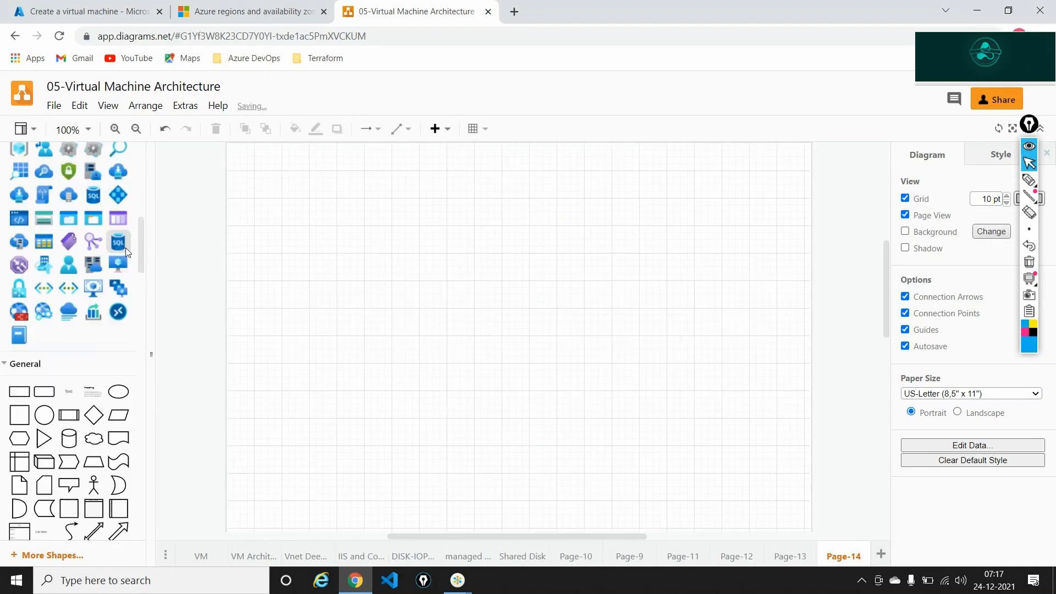
Switch to the Azure portal, discard the unsaved virtual machine form and open the list of virtual machines
click(13, 7)
click(29, 115)
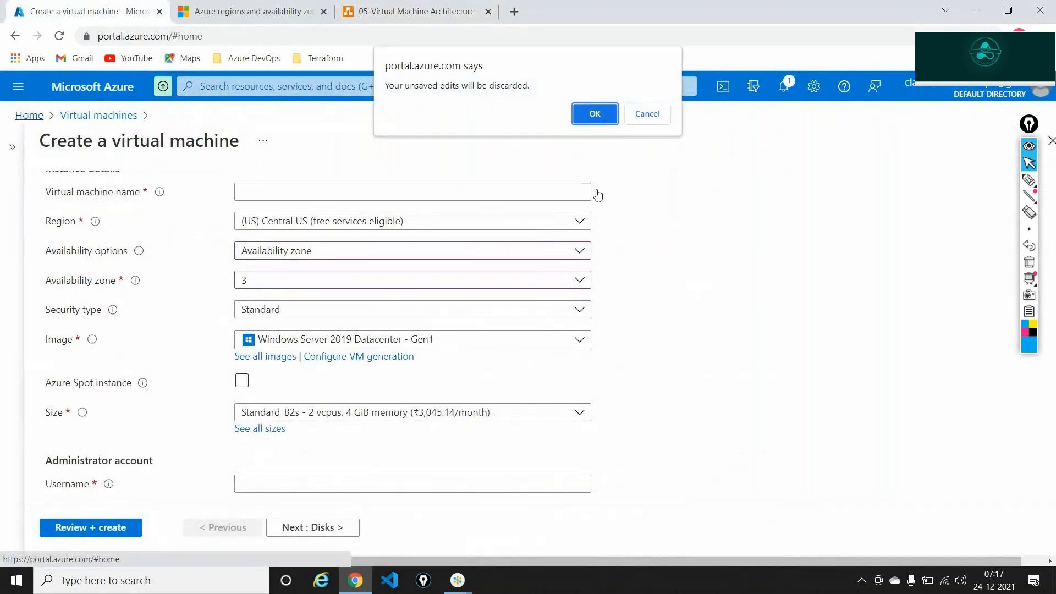
click(602, 115)
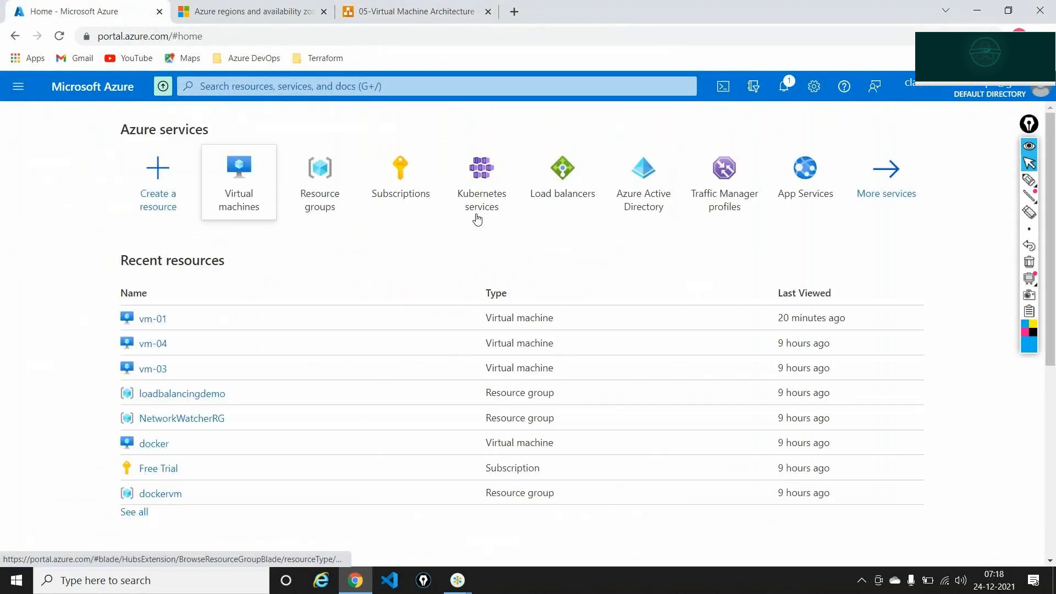
click(230, 197)
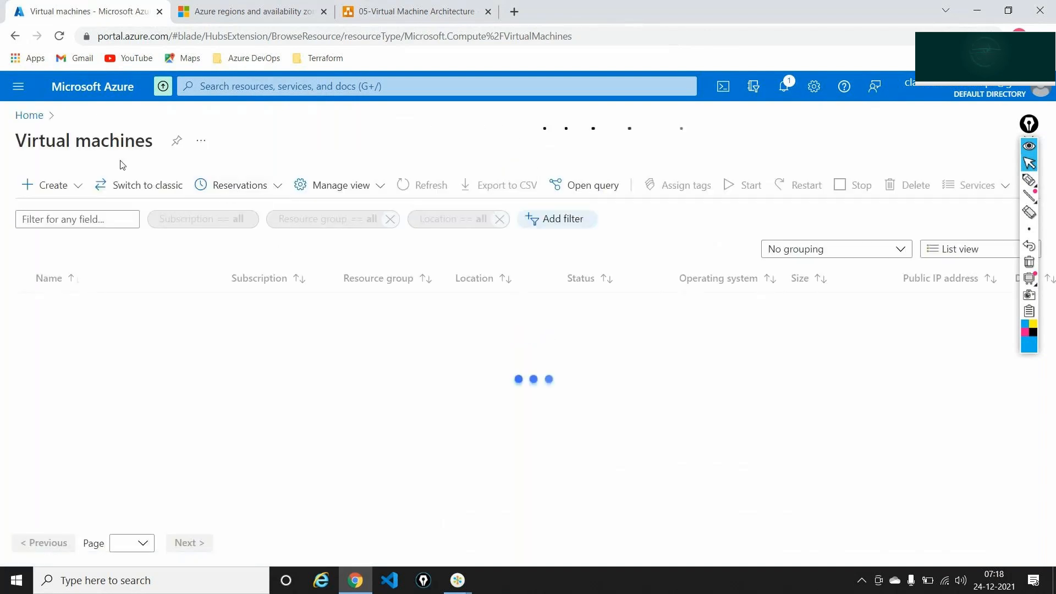
Circle the two East US locations and the names vm-01 and vm-02 with the screen pen, and clear the annotations
click(1029, 144)
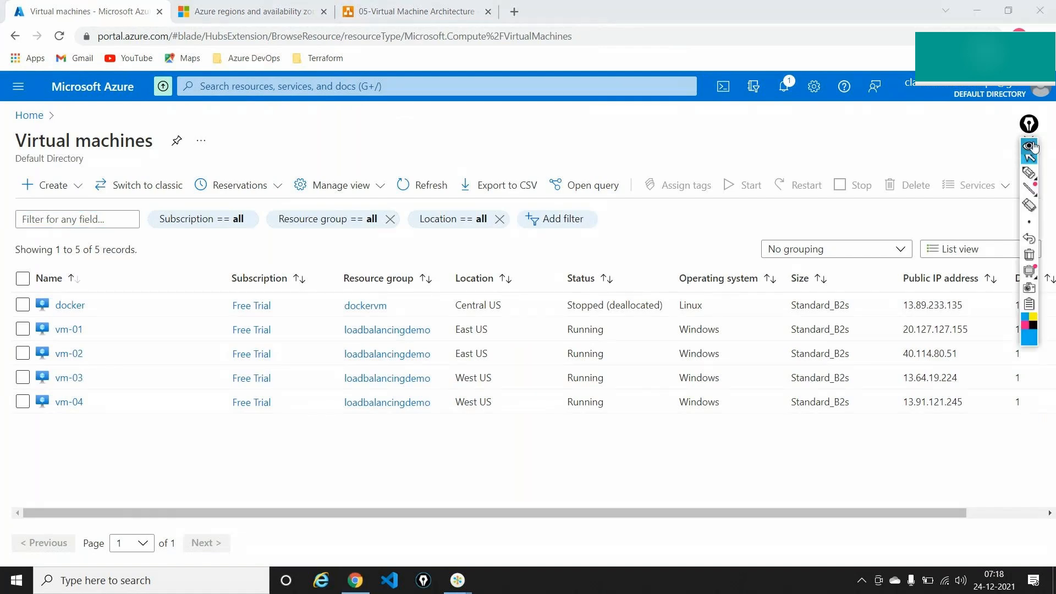
click(1028, 172)
mouse_move(471, 315)
mouse_down()
mouse_move(441, 336)
mouse_move(454, 366)
mouse_move(485, 315)
mouse_up()
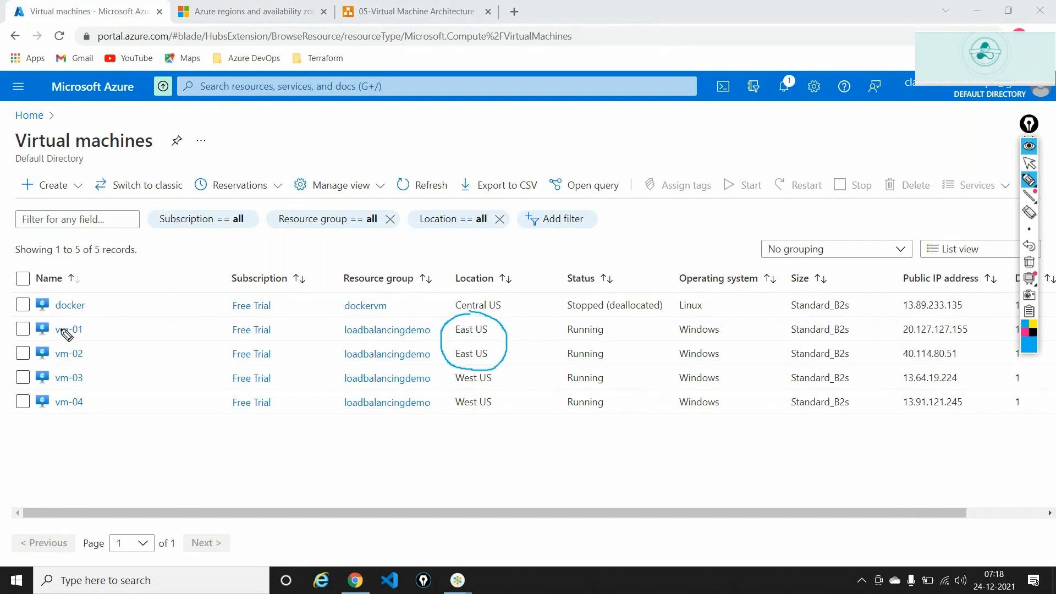
mouse_move(58, 318)
mouse_down()
mouse_move(30, 345)
mouse_move(88, 371)
mouse_move(94, 325)
mouse_move(57, 315)
mouse_up()
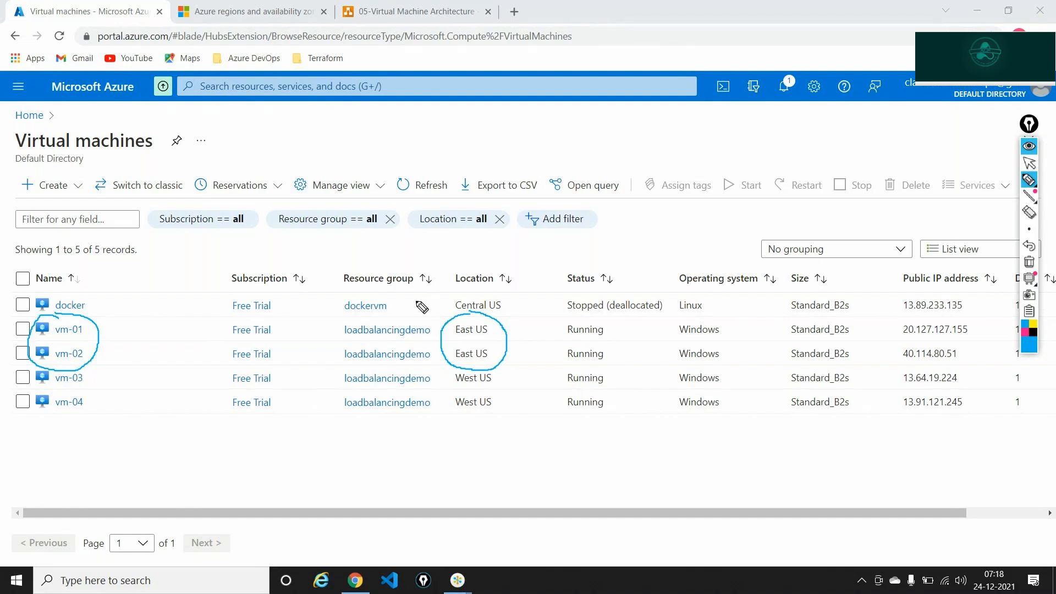
click(1030, 261)
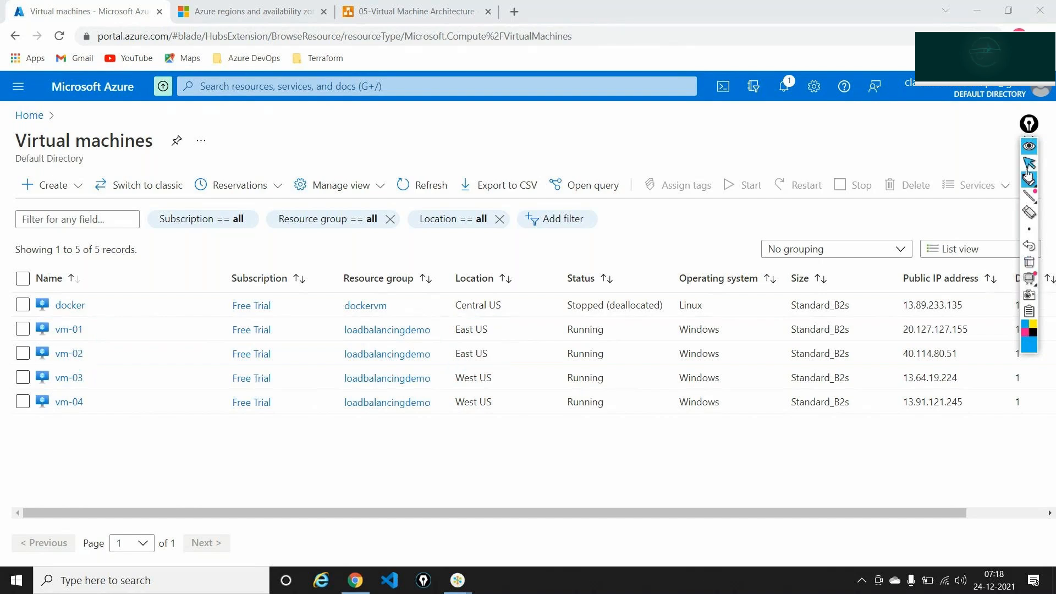
Switch to the diagram, place a virtual machine icon on Page-14 and duplicate it
click(417, 11)
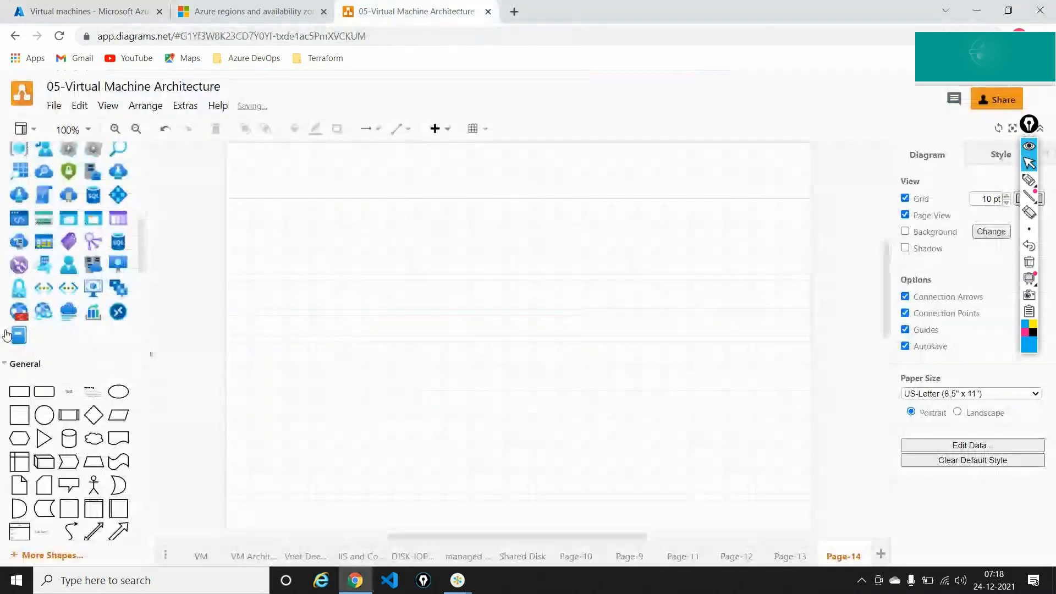
drag(116, 262, 634, 394)
key(ctrl+d)
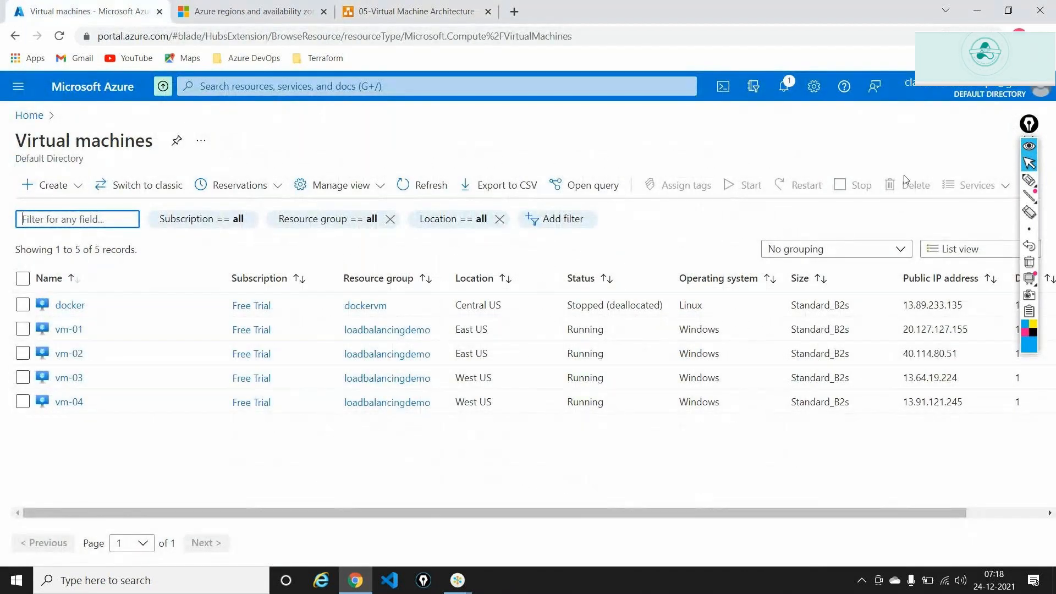
Collapse the pen toolbar, copy vm-01's public IP address and open 20.127.127.155 in a new browser tab
click(1029, 147)
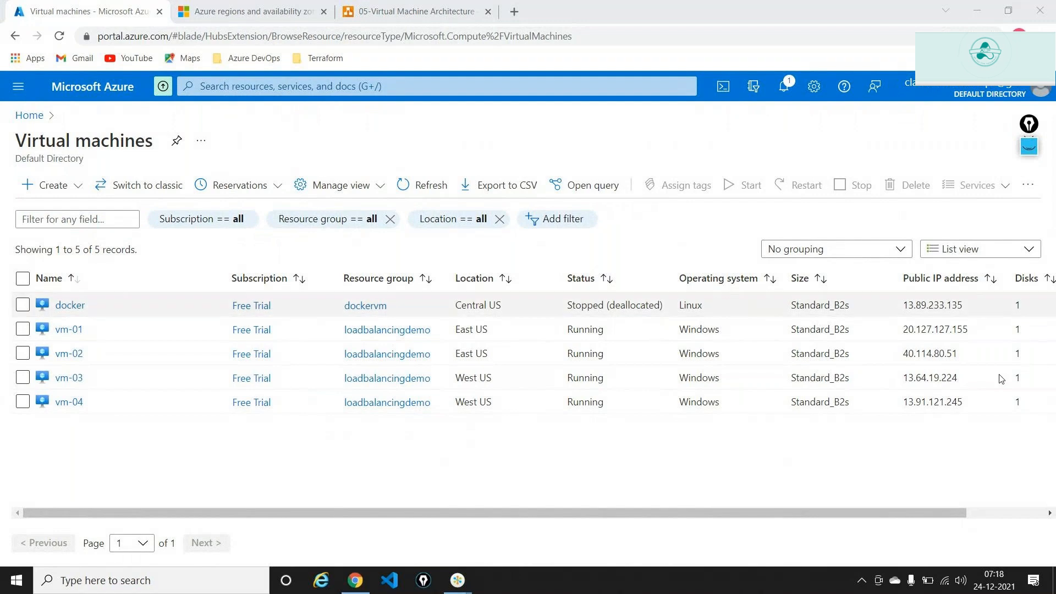
double_click(973, 330)
key(ctrl+c)
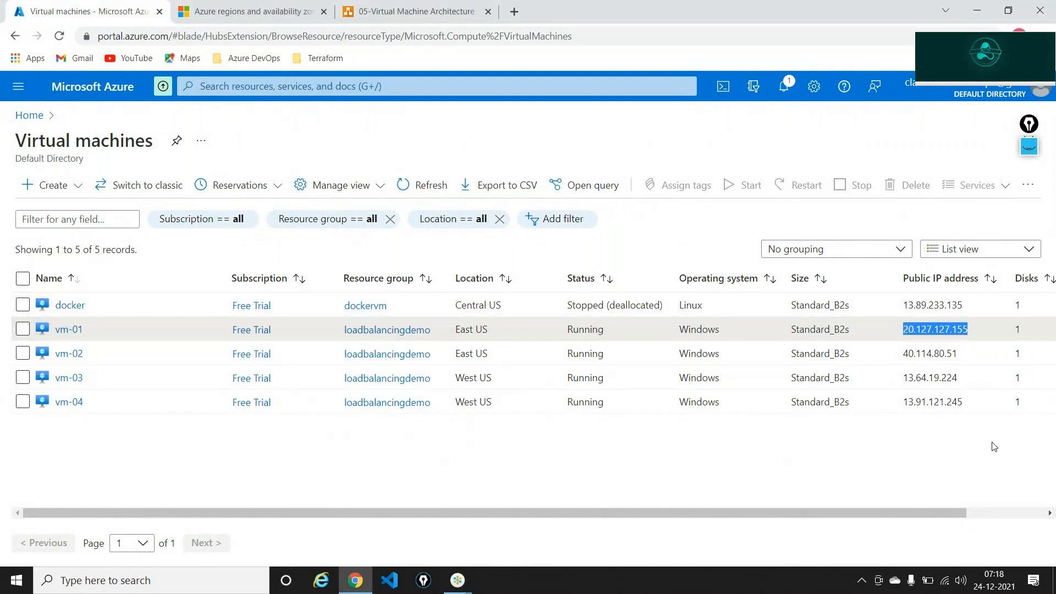
click(513, 12)
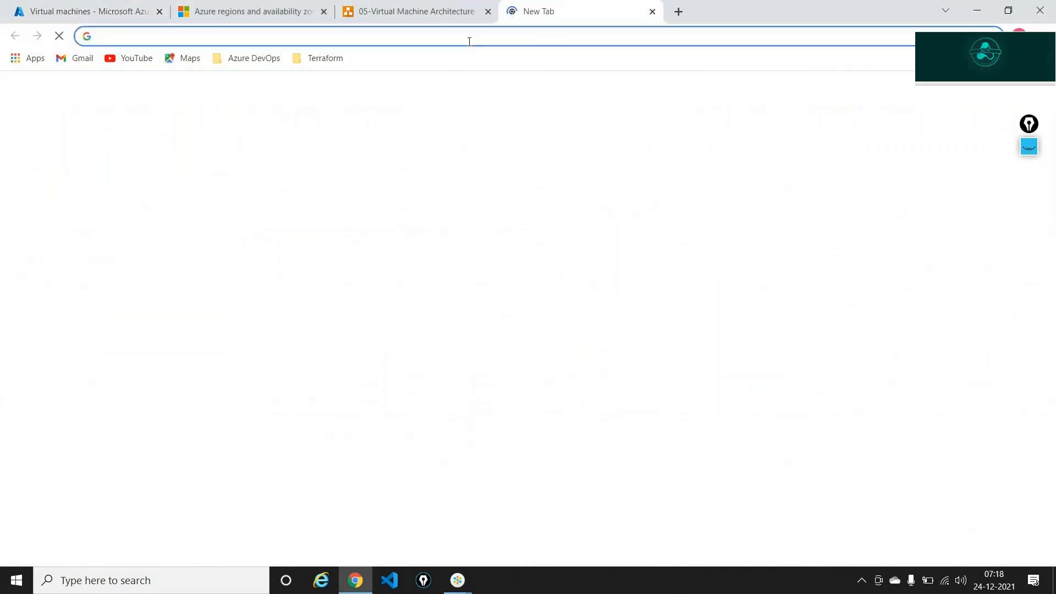
key(ctrl+v)
key(Return)
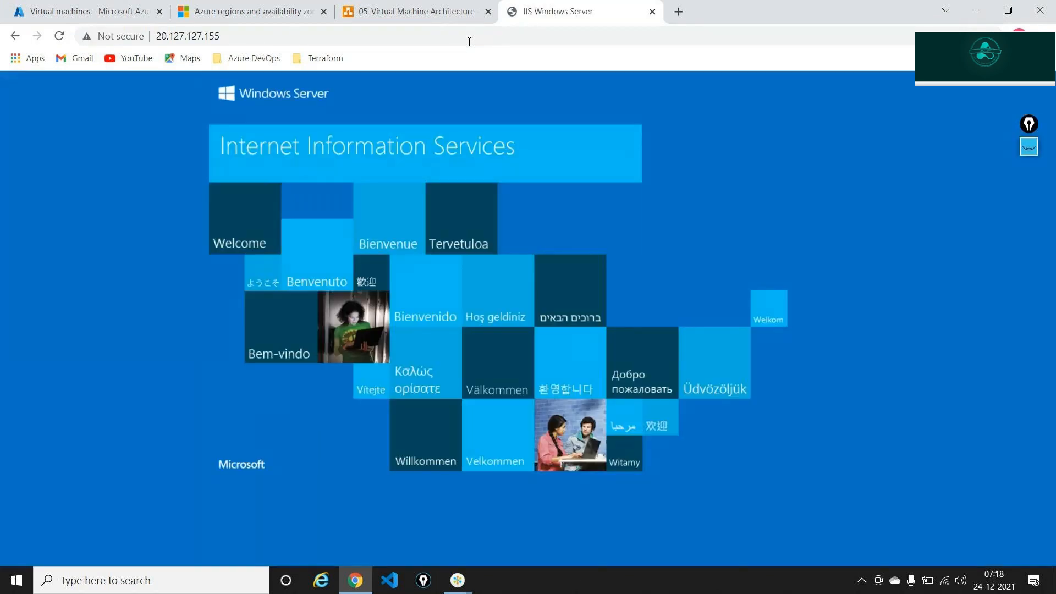
Open the default.html page on vm-01 at 20.127.127.155/default.html
click(469, 41)
click(469, 41)
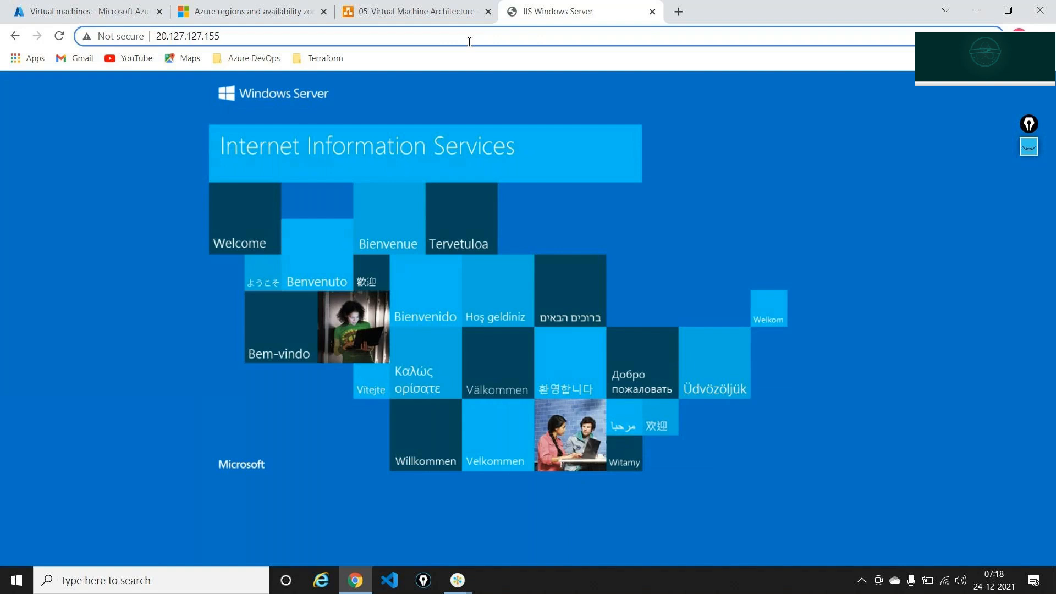
text(\de)
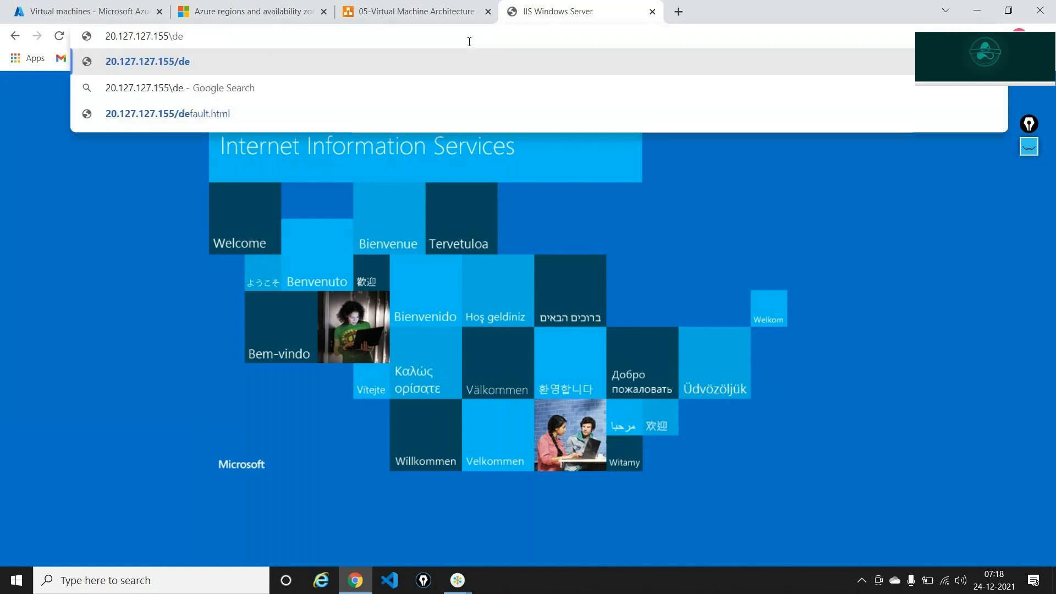
key(Down)
key(Down)
key(Return)
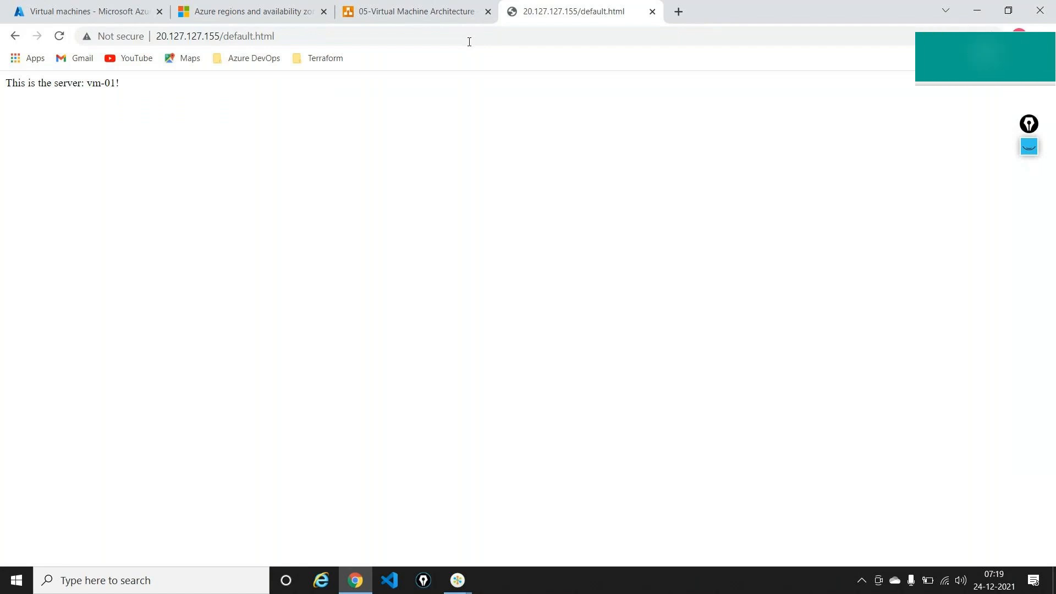
Copy vm-02's public IP address from the virtual machines list in the Azure portal
click(123, 8)
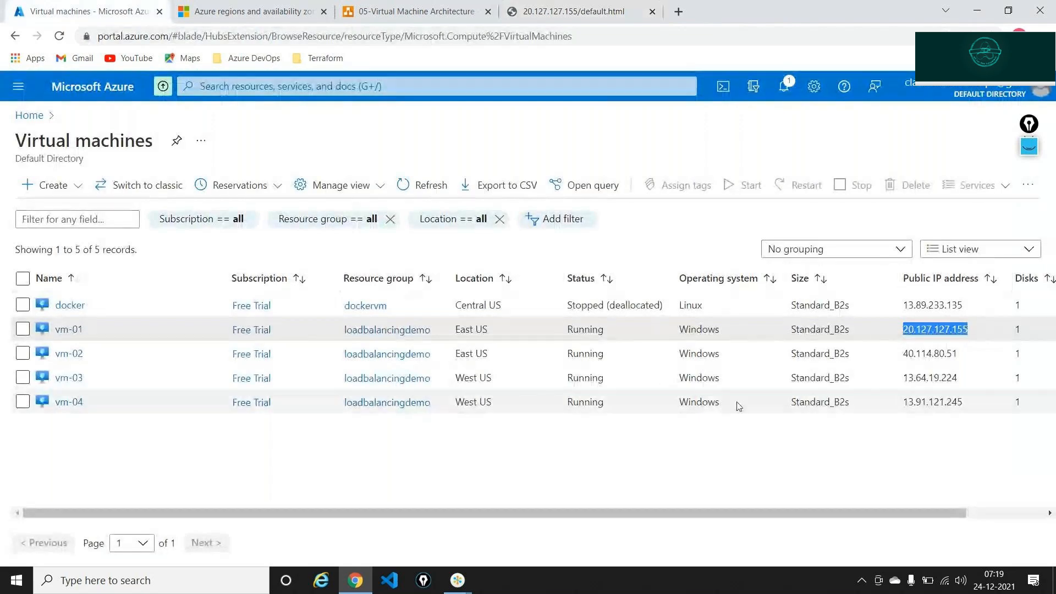
click(965, 353)
drag(963, 353, 901, 354)
key(ctrl+c)
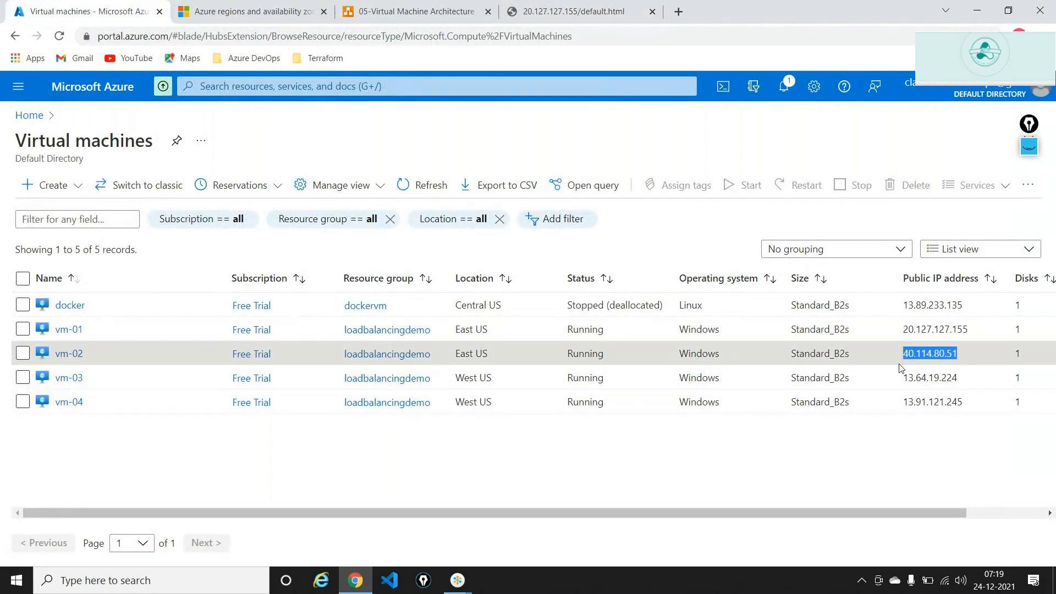
Open 40.114.80.51/default.html in the server test tab, and return to the virtual machines list
click(556, 4)
click(493, 36)
key(BackSpace)
key(ctrl+v)
text(\defa)
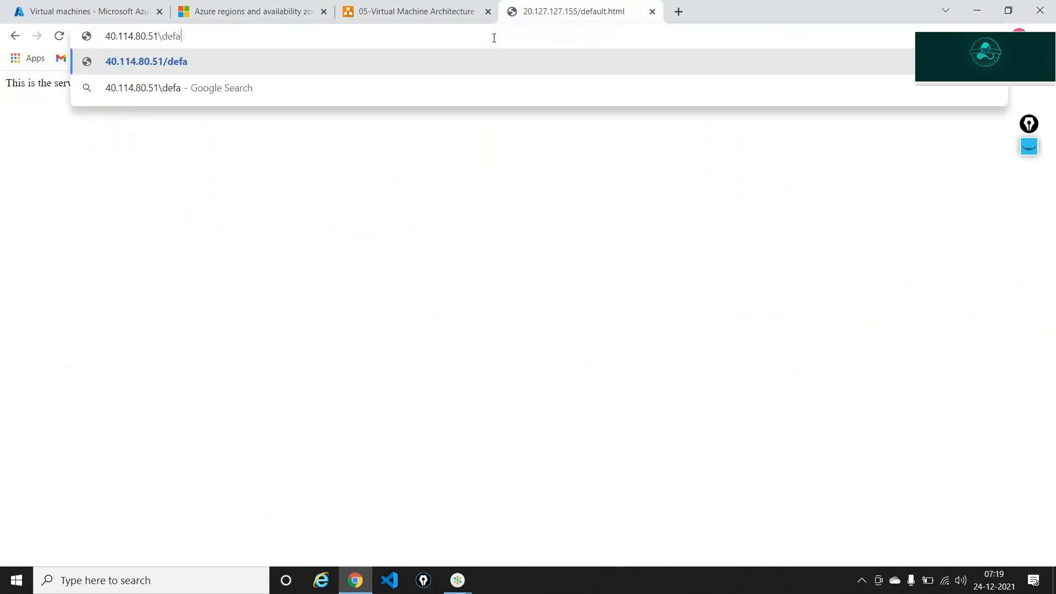
text(ult.html)
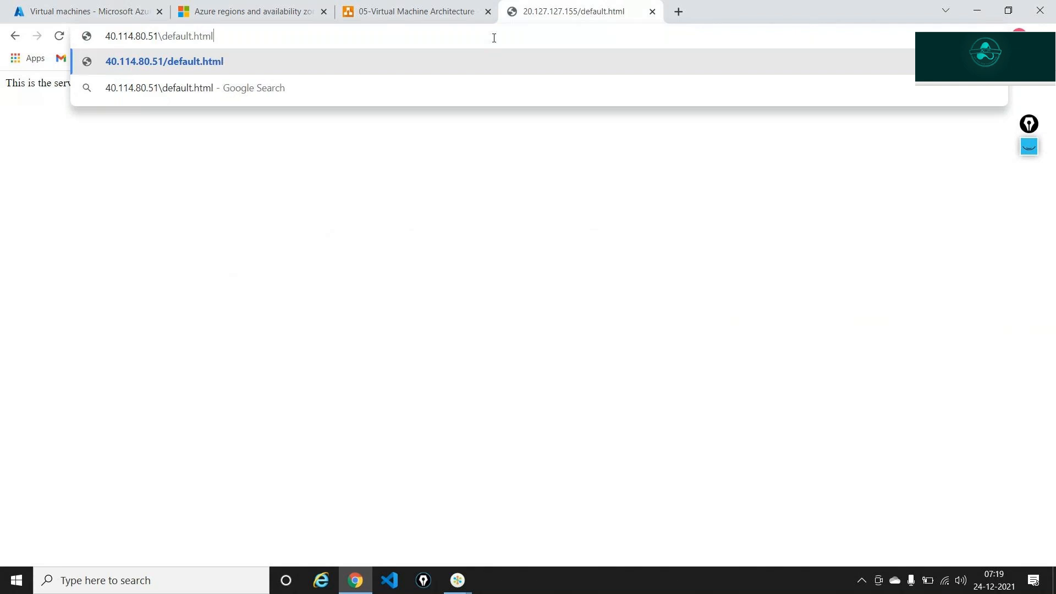
key(Return)
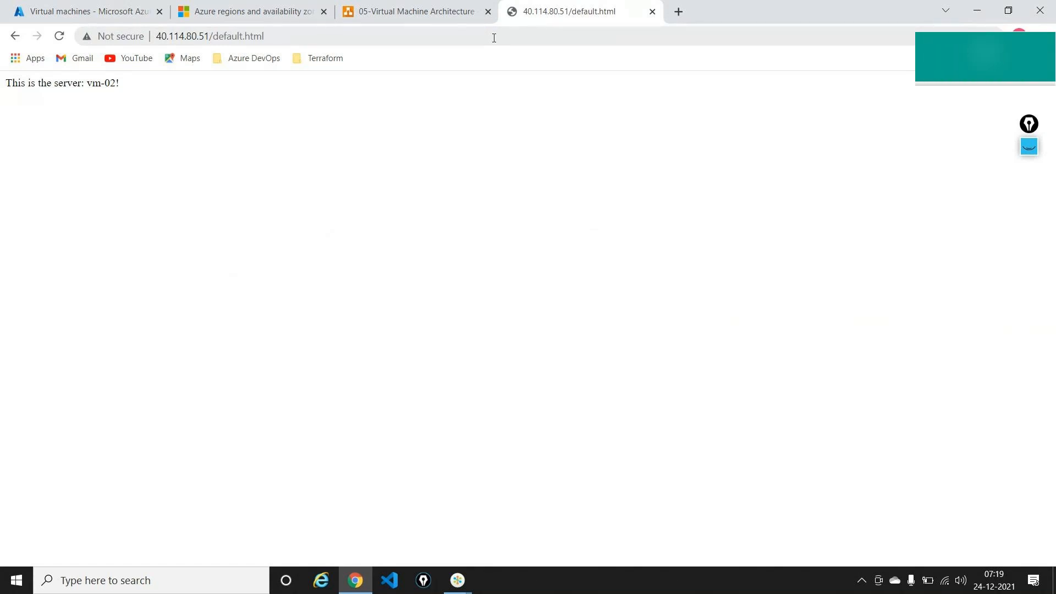
click(53, 7)
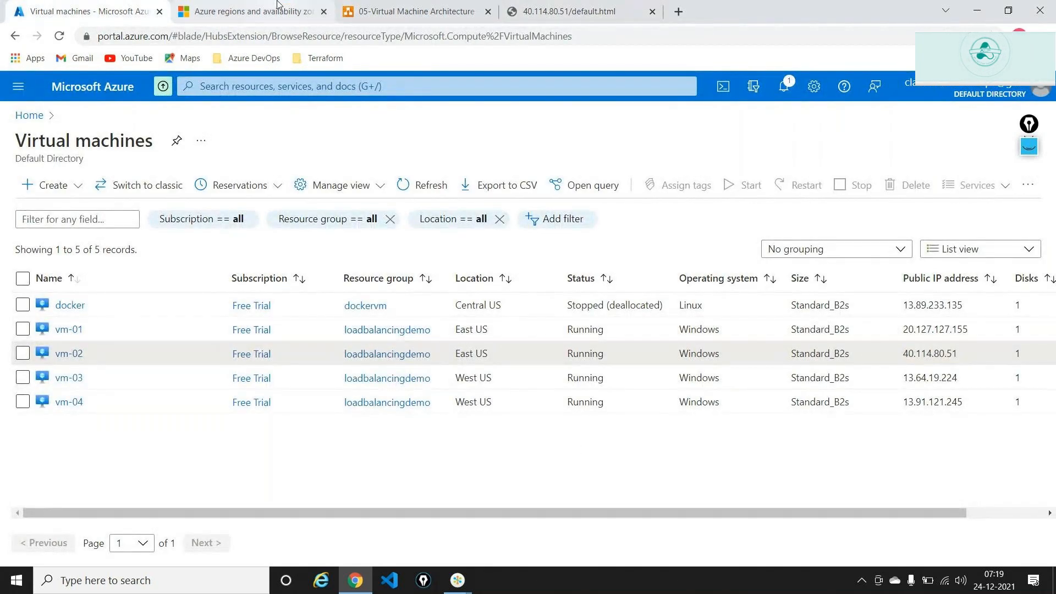
Duplicate the Azure portal tab, and switch to the 05-Virtual Machine Architecture diagram
right_click(118, 8)
click(161, 107)
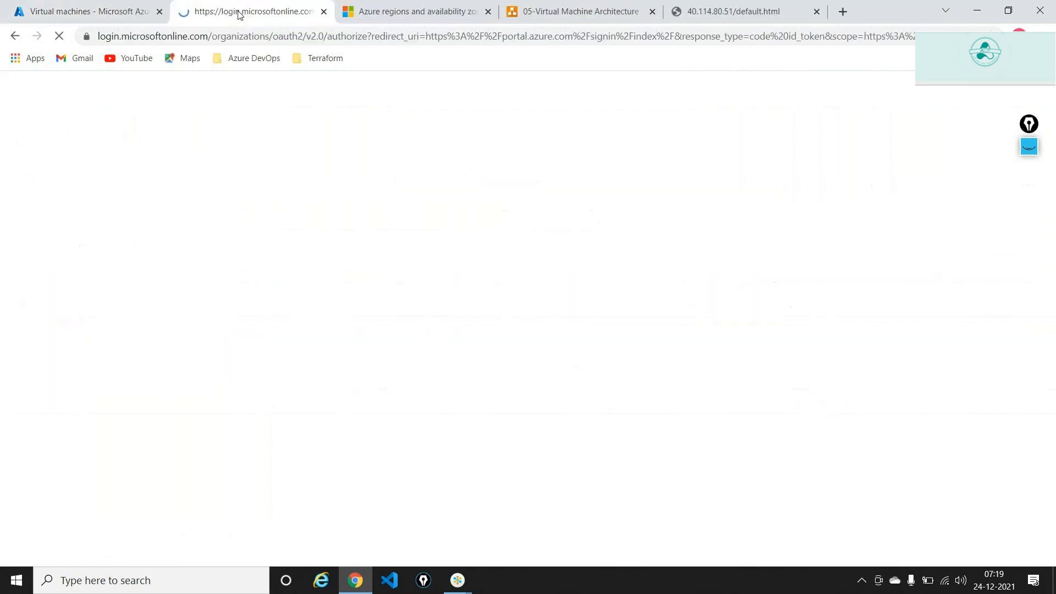
click(580, 11)
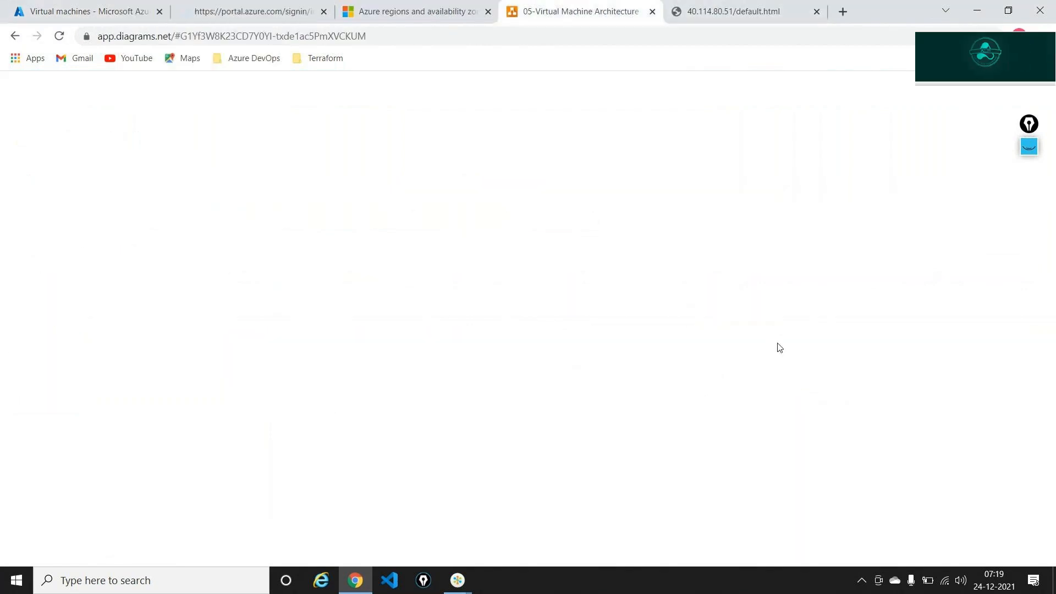
Add a load balancer icon beside the two virtual machines and draw an arrow from it to each machine
mouse_move(126, 255)
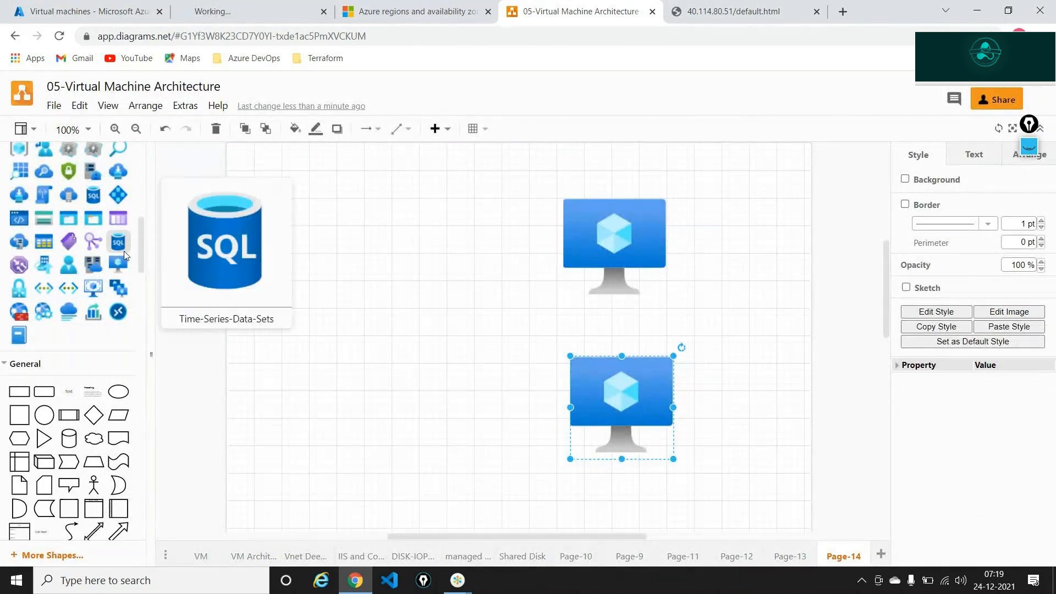
scroll(85, 286, up, 5)
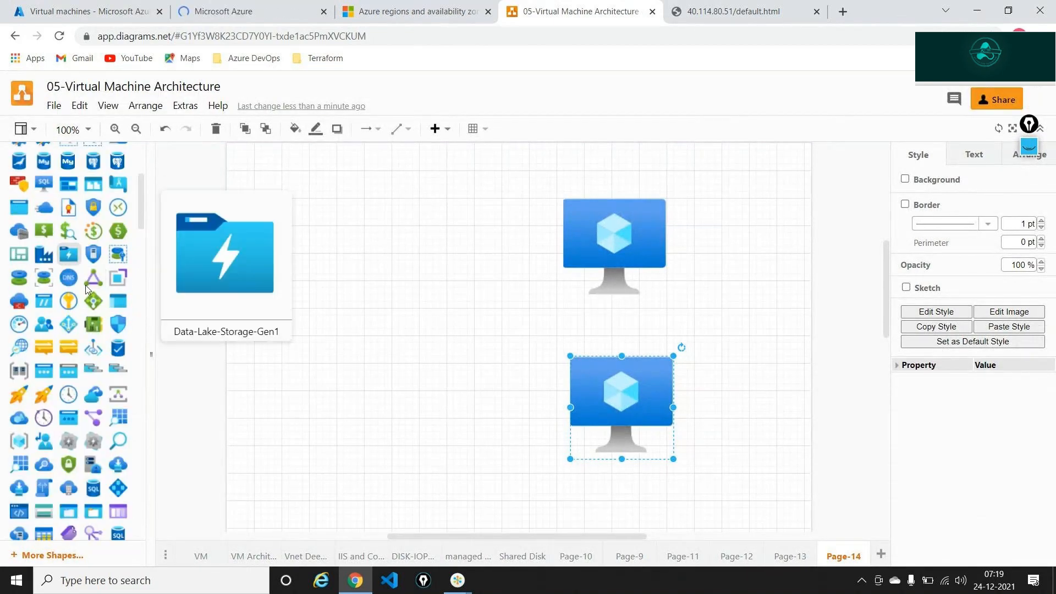
drag(94, 301, 328, 284)
mouse_move(452, 332)
drag(452, 332, 567, 237)
drag(452, 332, 571, 419)
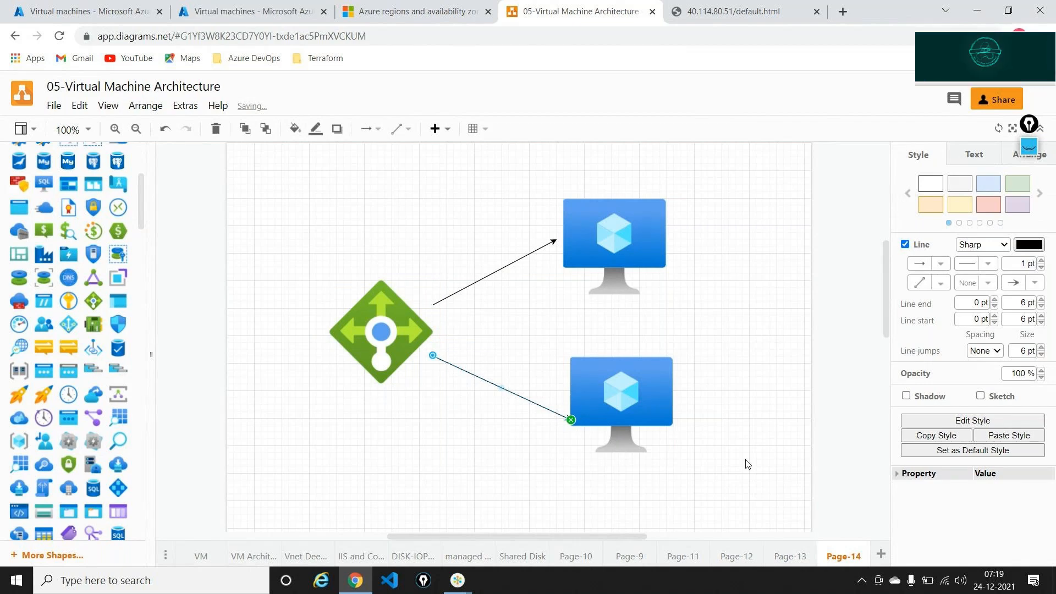
Add the text labels ZONE 1 beside the upper virtual machine and ZONE 2 beside the lower one
scroll(76, 317, down, 7)
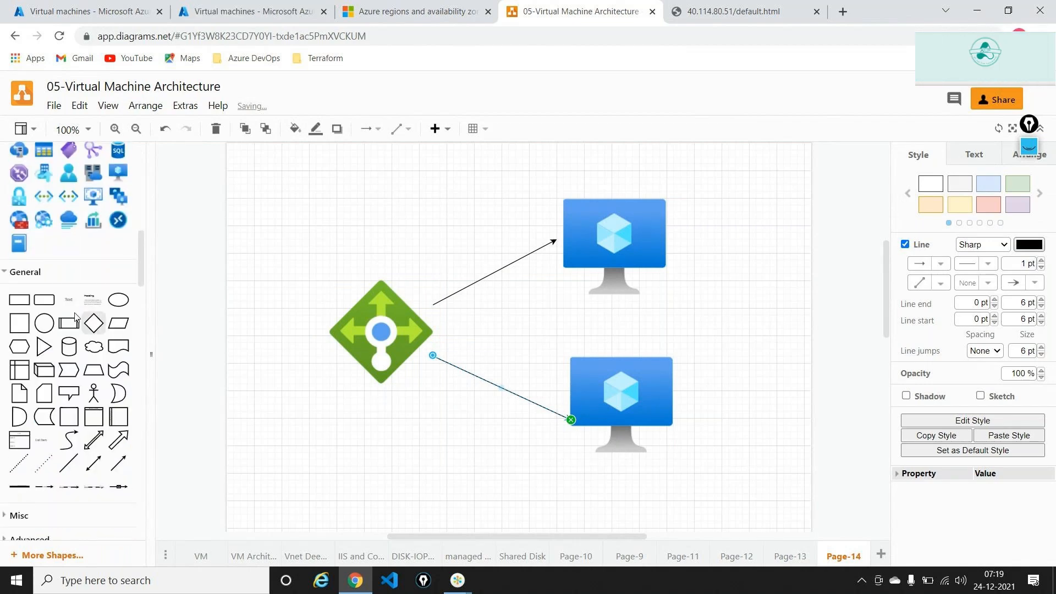
drag(75, 318, 692, 223)
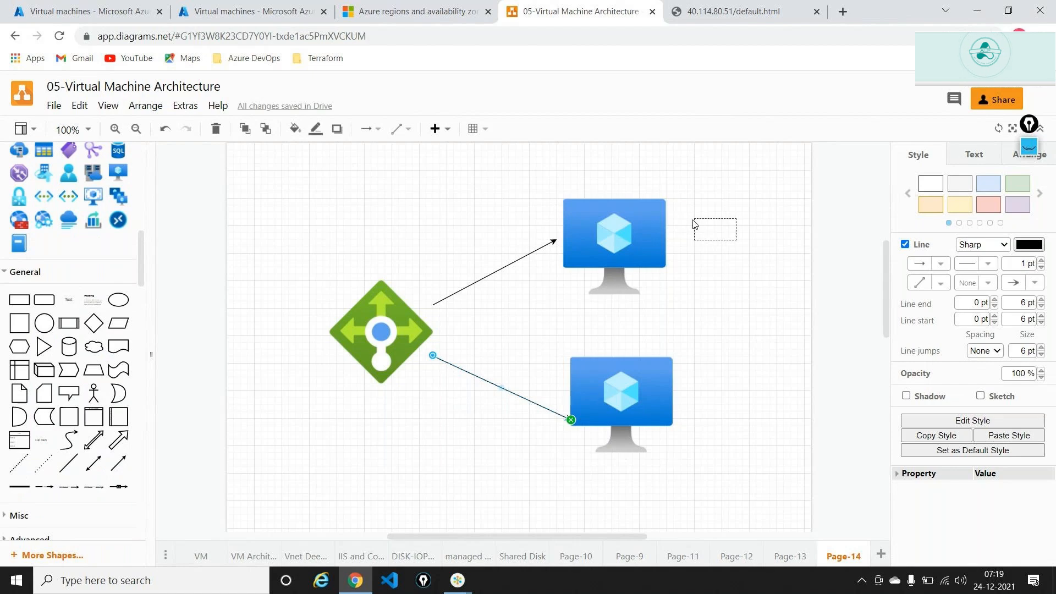
text(ZONE 1)
drag(68, 299, 714, 388)
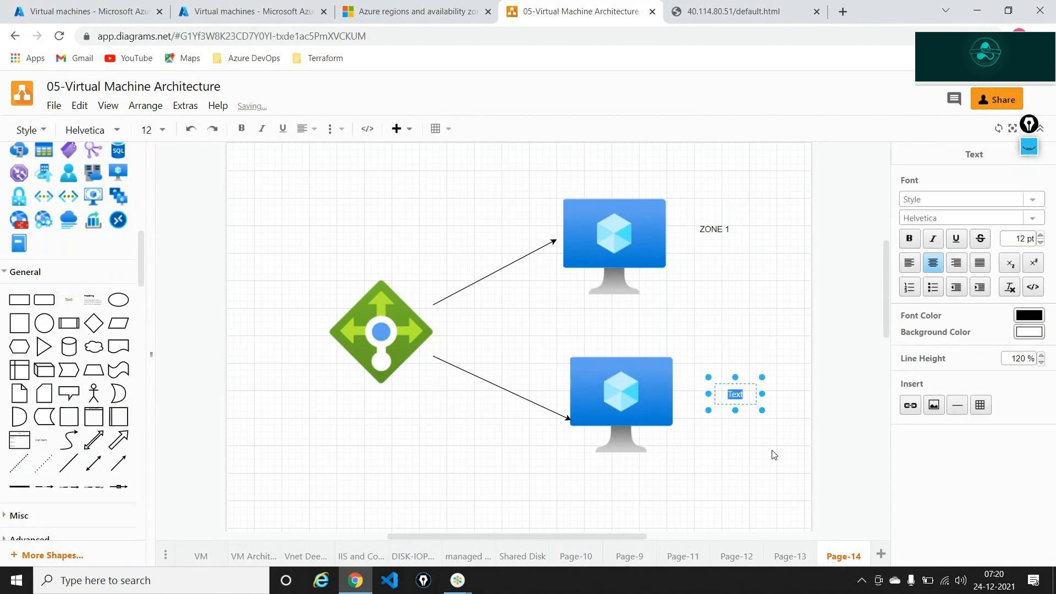
text(ZONE 2)
click(731, 296)
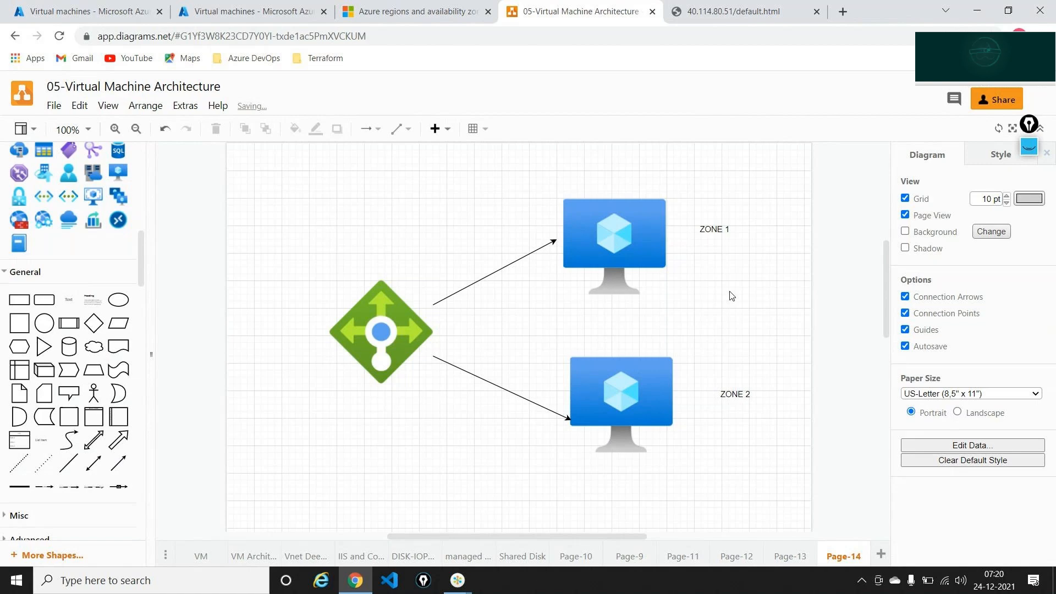
Start creating a load balancer in the duplicated Azure portal tab, and check the virtual machines list in the original tab
key(ctrl+2)
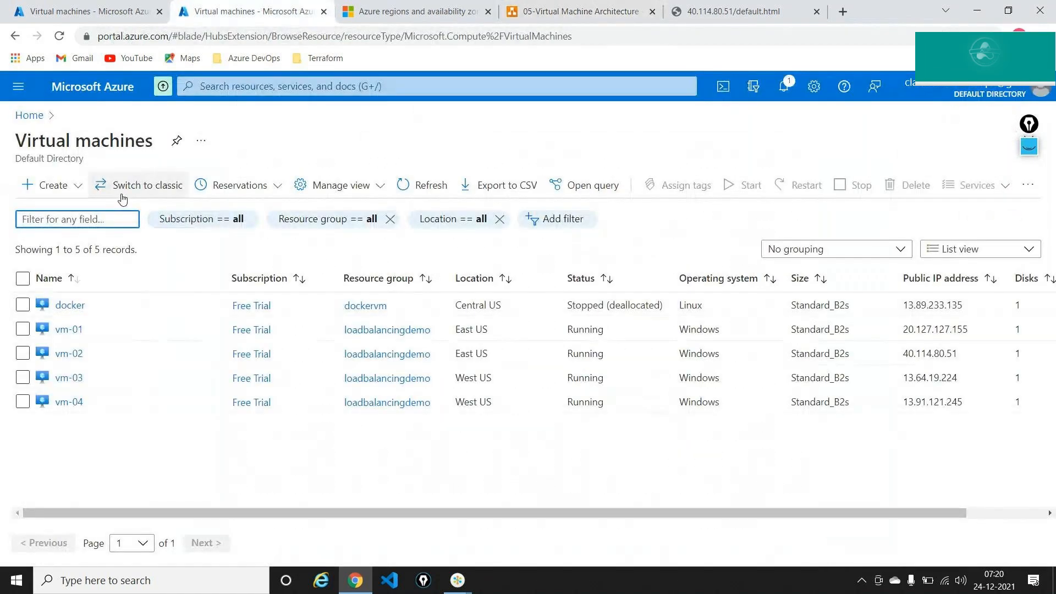
click(30, 115)
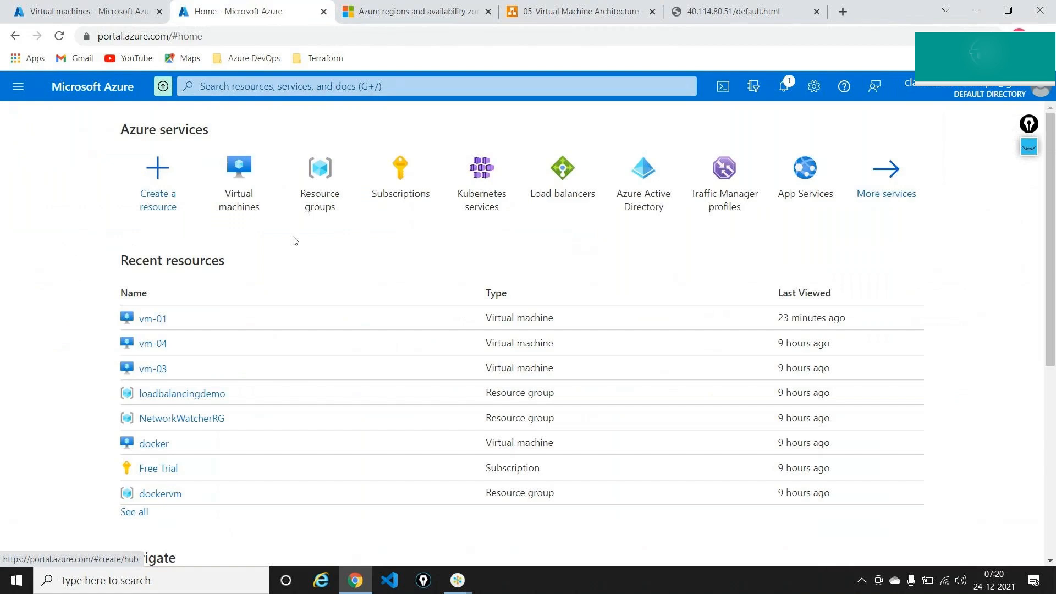
click(561, 181)
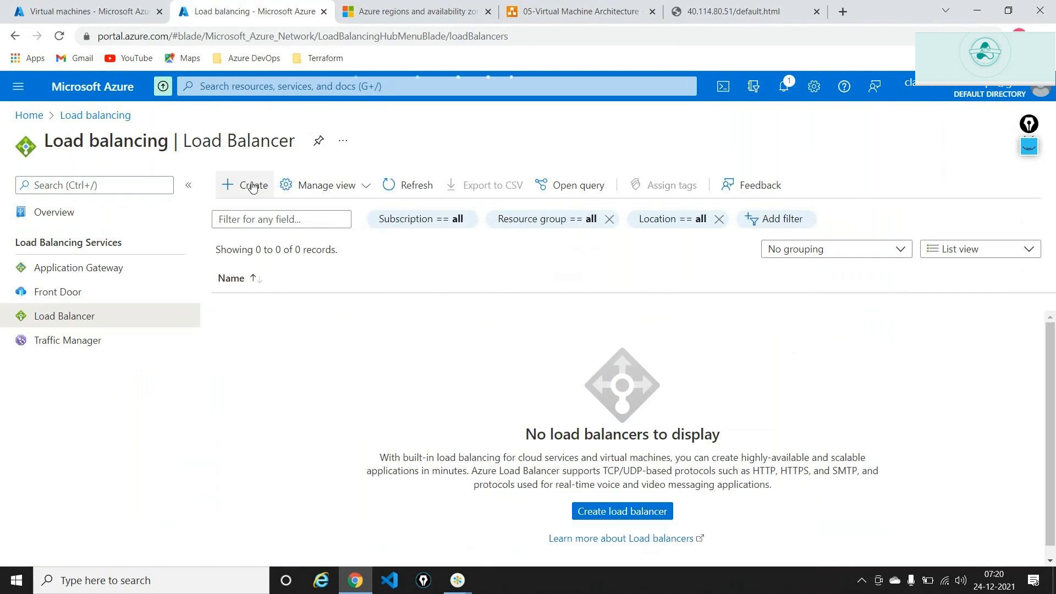
click(79, 8)
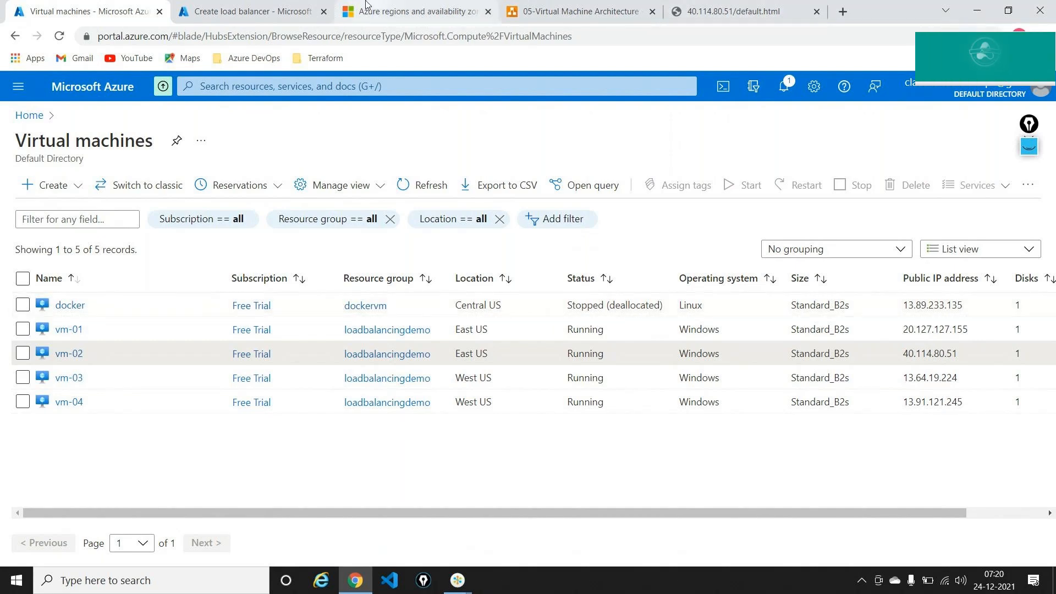
click(289, 11)
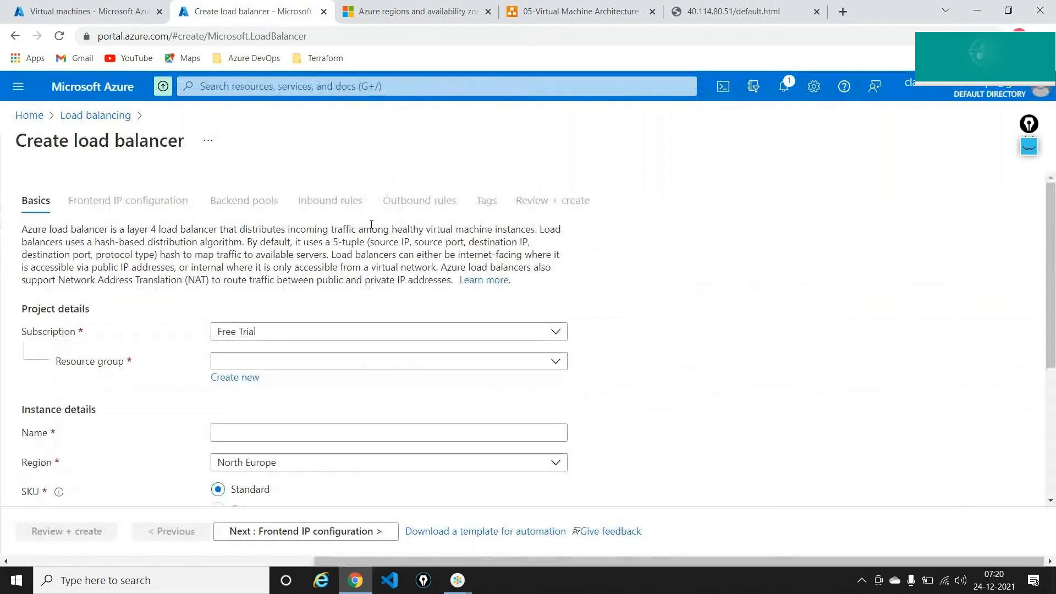
Fill in the load balancer basics with resource group dockervm, name loadbalancer-eu and region East US
scroll(370, 224, down, 2)
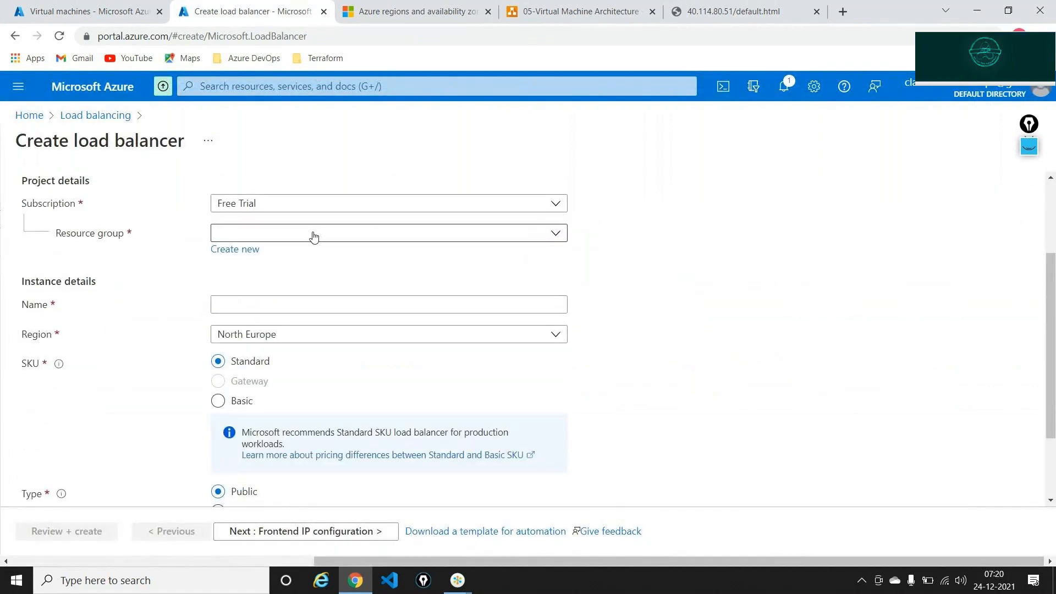
click(273, 237)
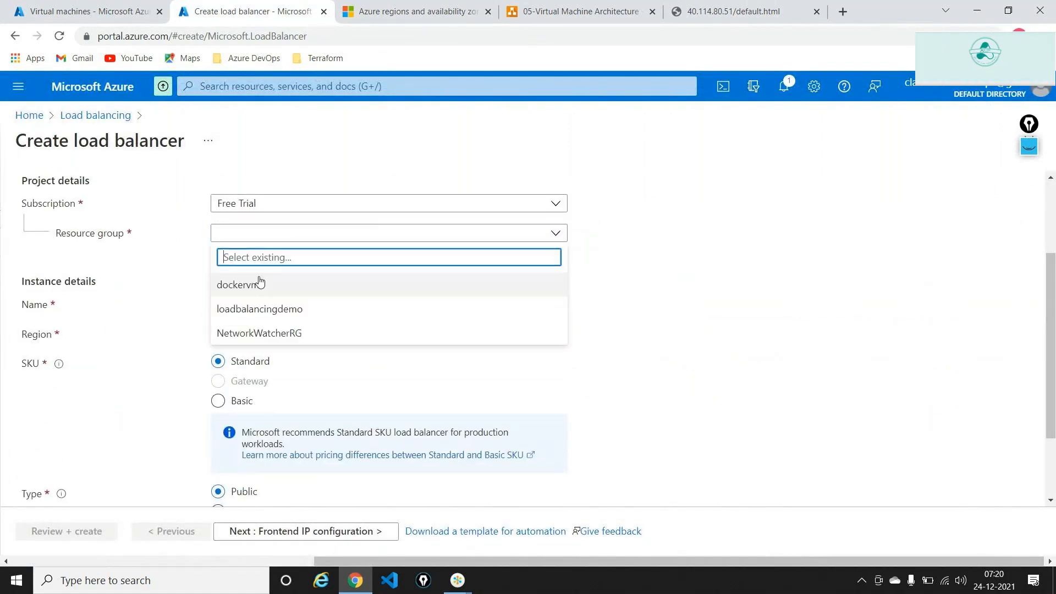
click(259, 283)
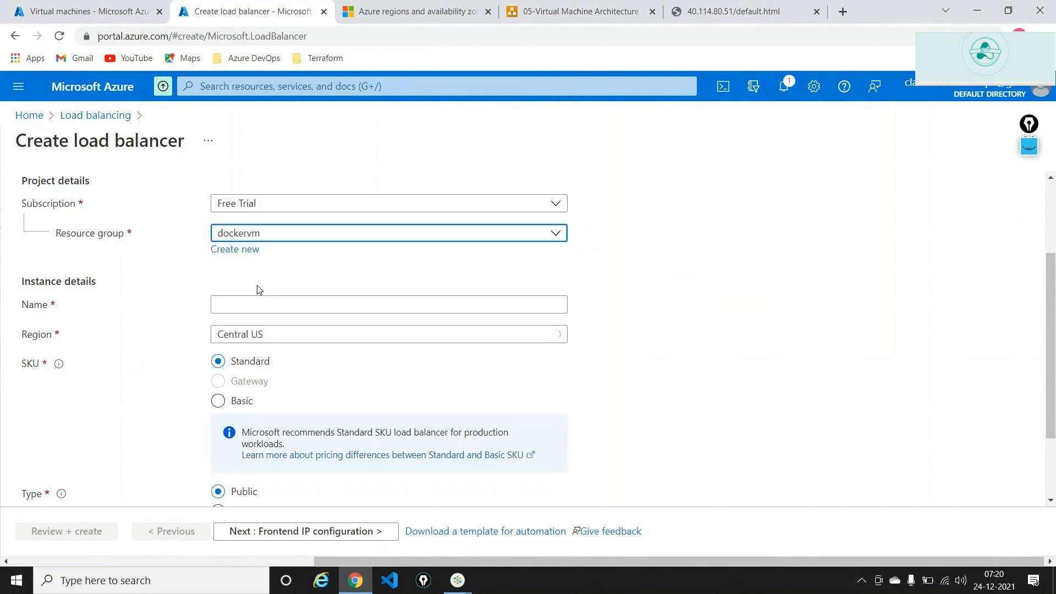
click(282, 297)
text(loadbal)
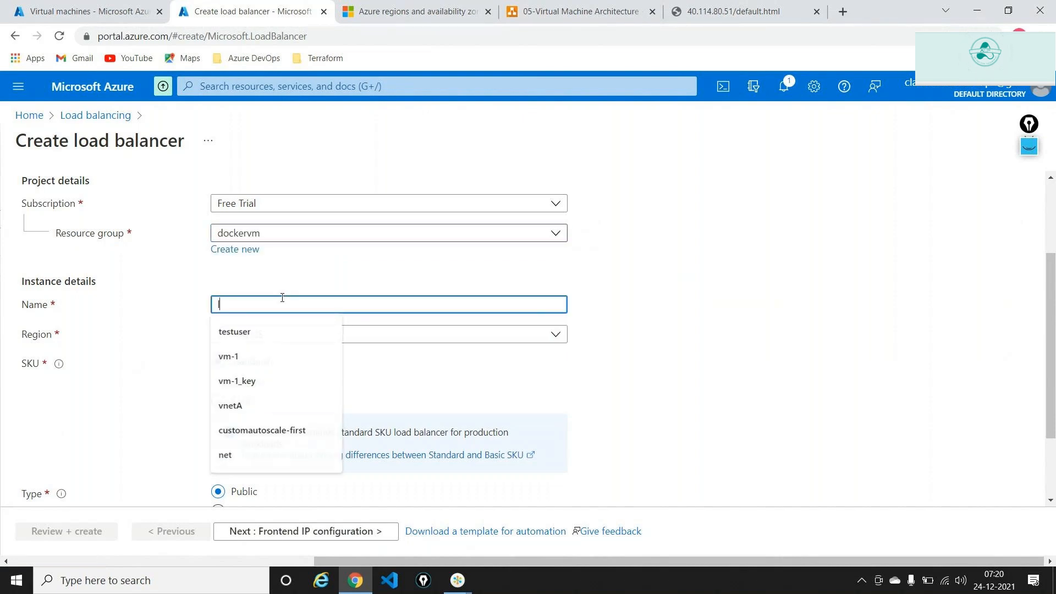
text(anc)
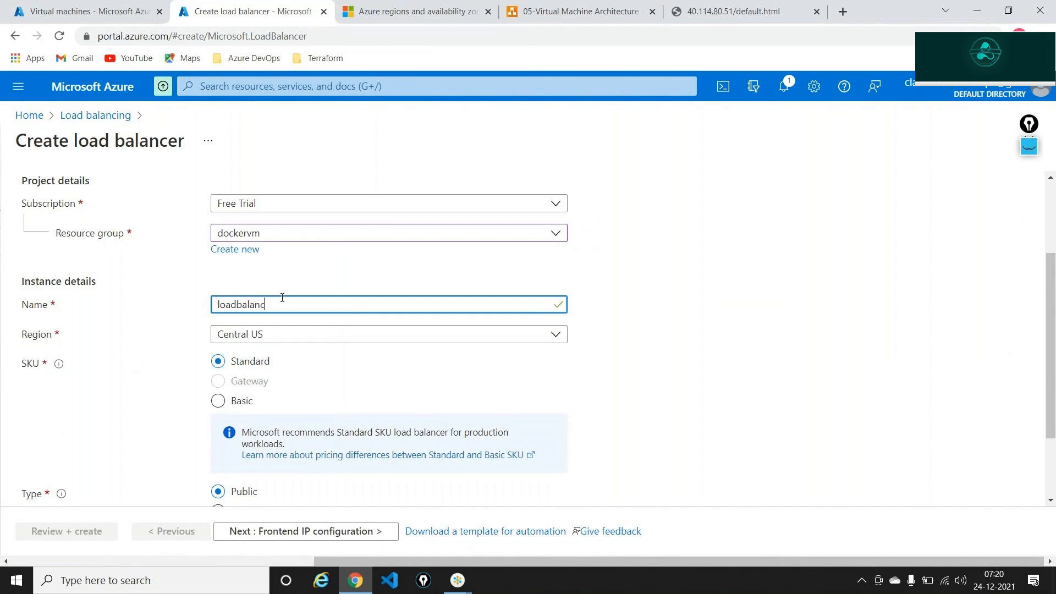
text(er-er)
click(556, 334)
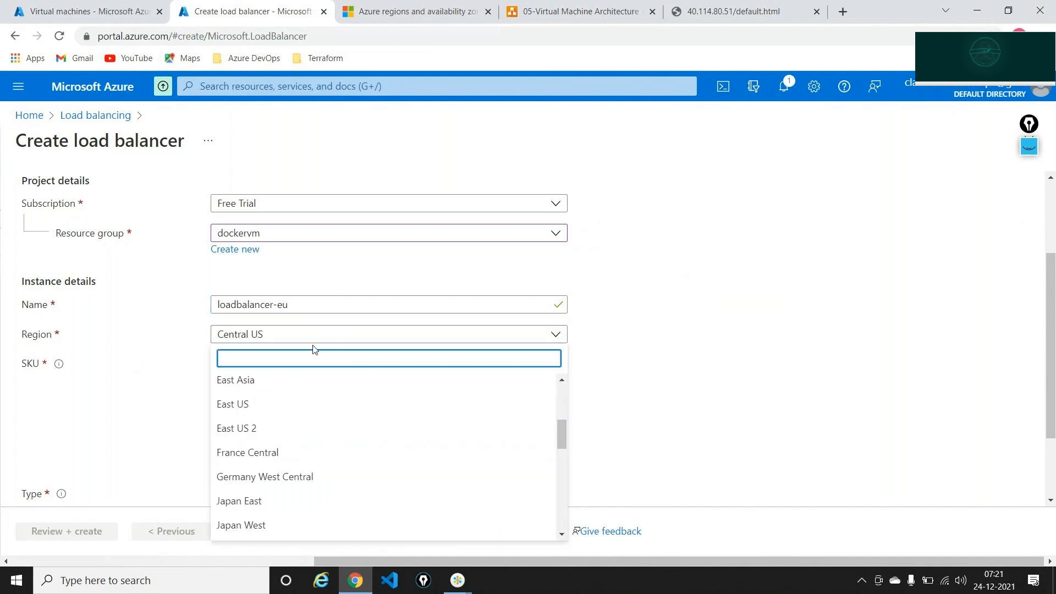
click(257, 402)
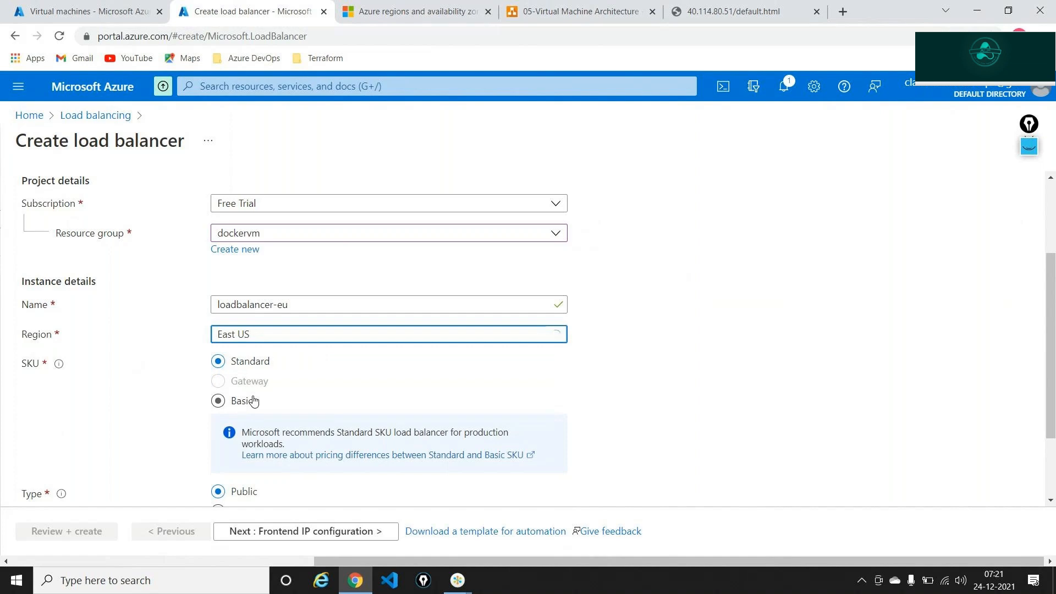
Mark the Basic and Standard SKU options with pen arrows, and clear the drawings
scroll(632, 316, down, 2)
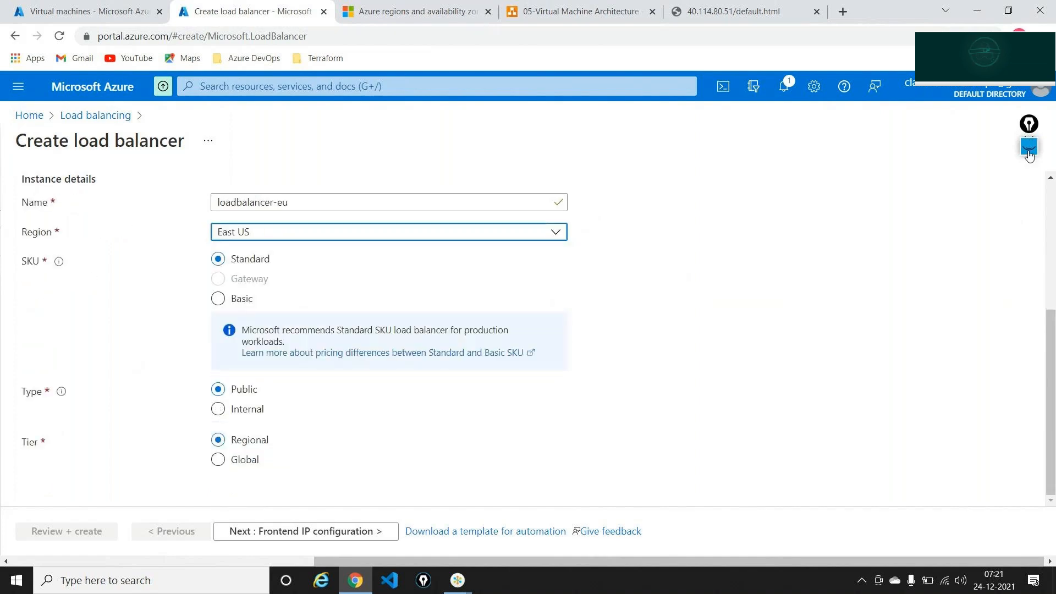
click(1028, 148)
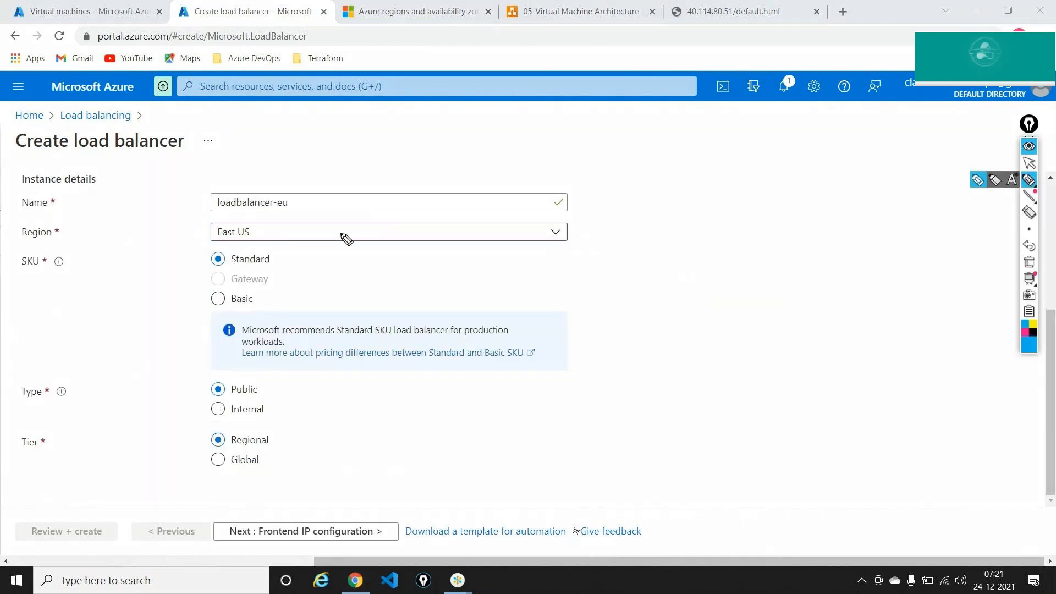
mouse_move(303, 311)
mouse_down()
mouse_move(273, 306)
mouse_move(280, 299)
mouse_up()
mouse_move(345, 250)
mouse_down()
mouse_move(297, 260)
mouse_move(310, 268)
mouse_up()
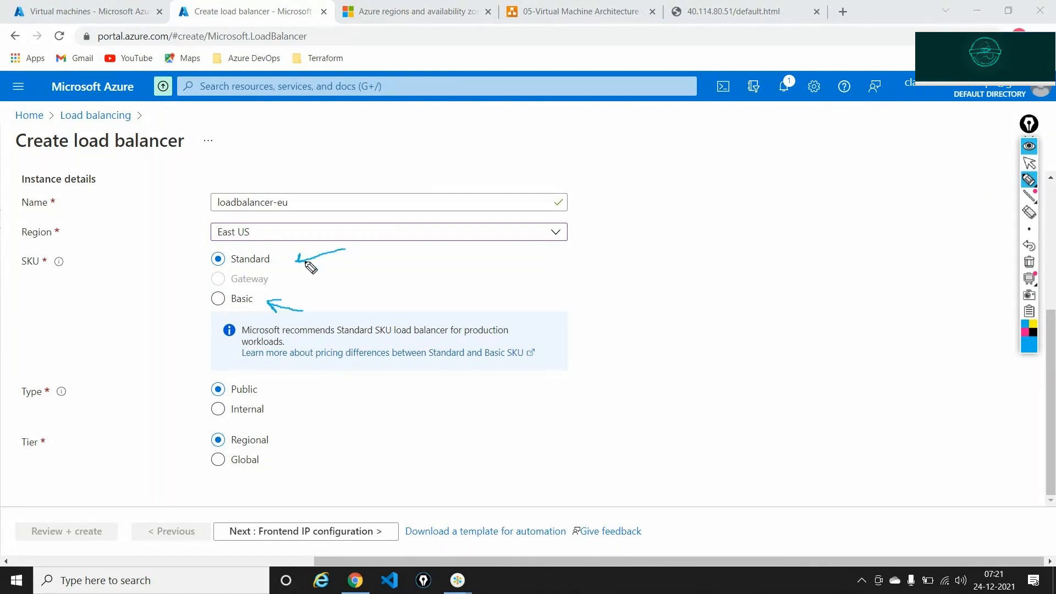
click(1029, 262)
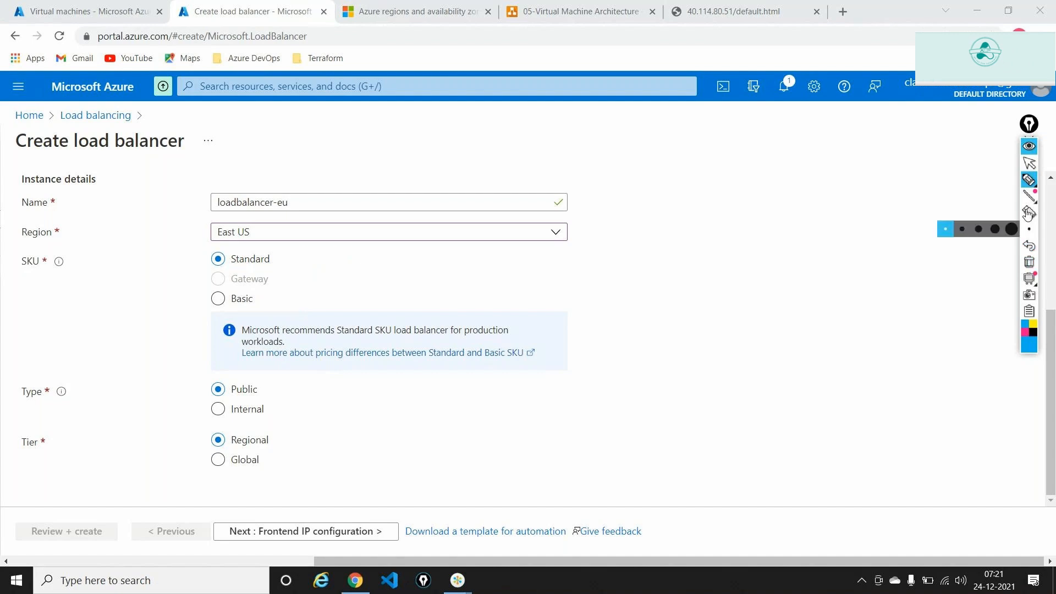
click(1029, 164)
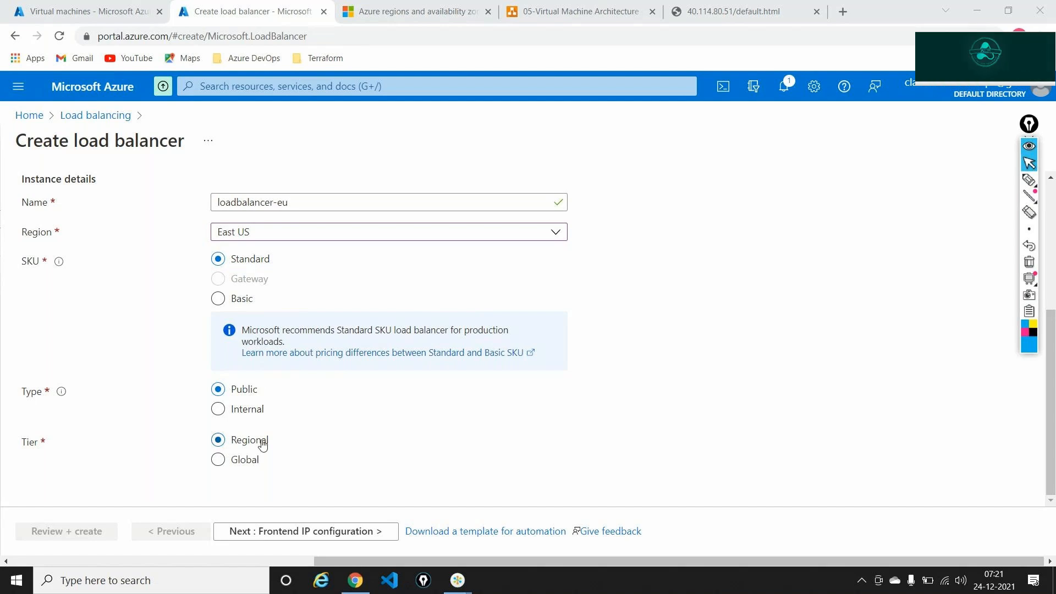
Continue to the frontend IP configuration and start a new frontend IP address named ipeu
click(282, 532)
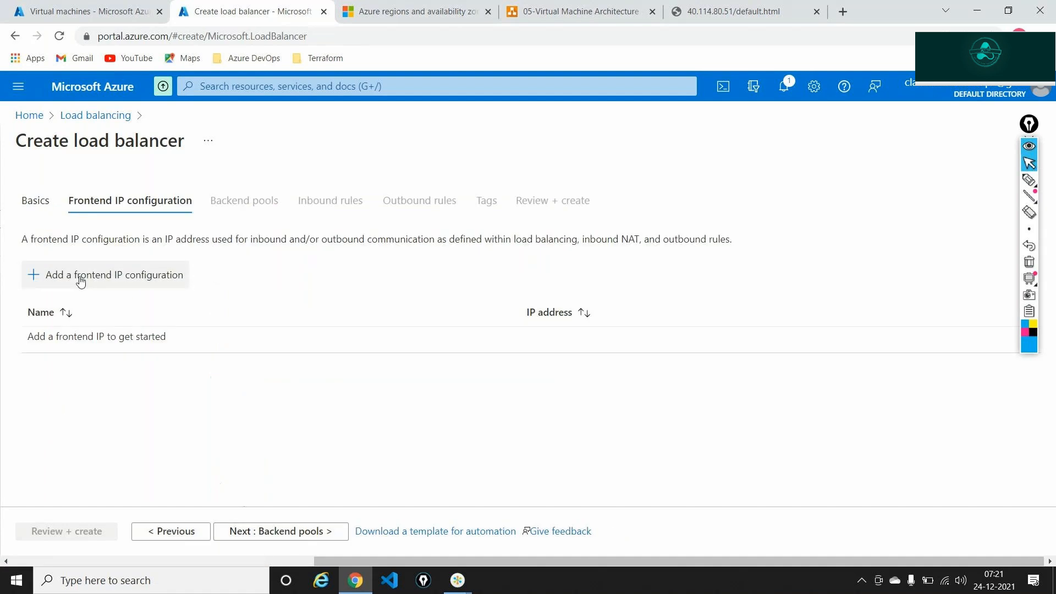
click(82, 281)
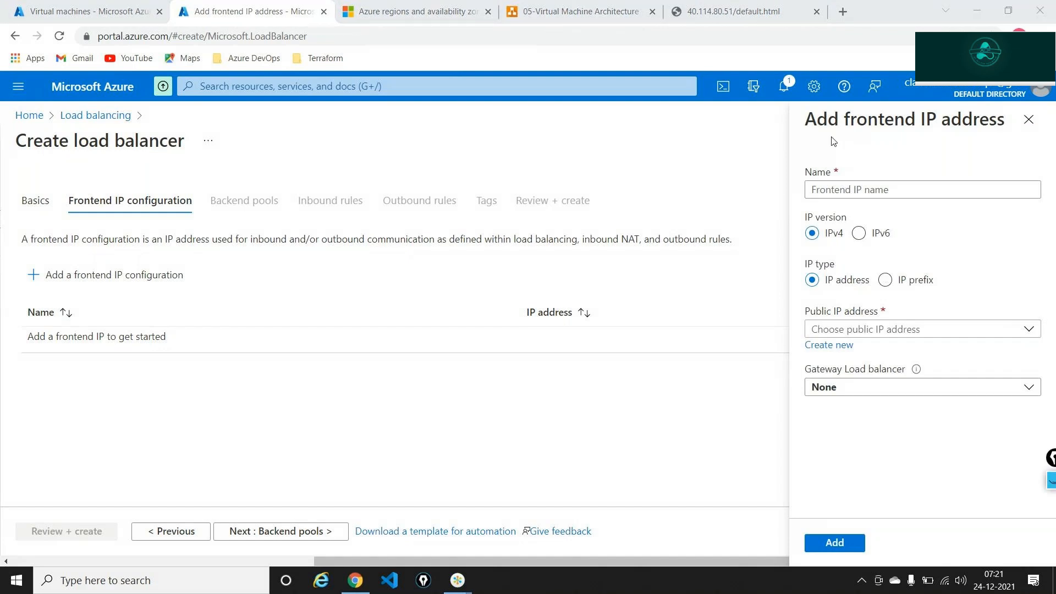
click(851, 190)
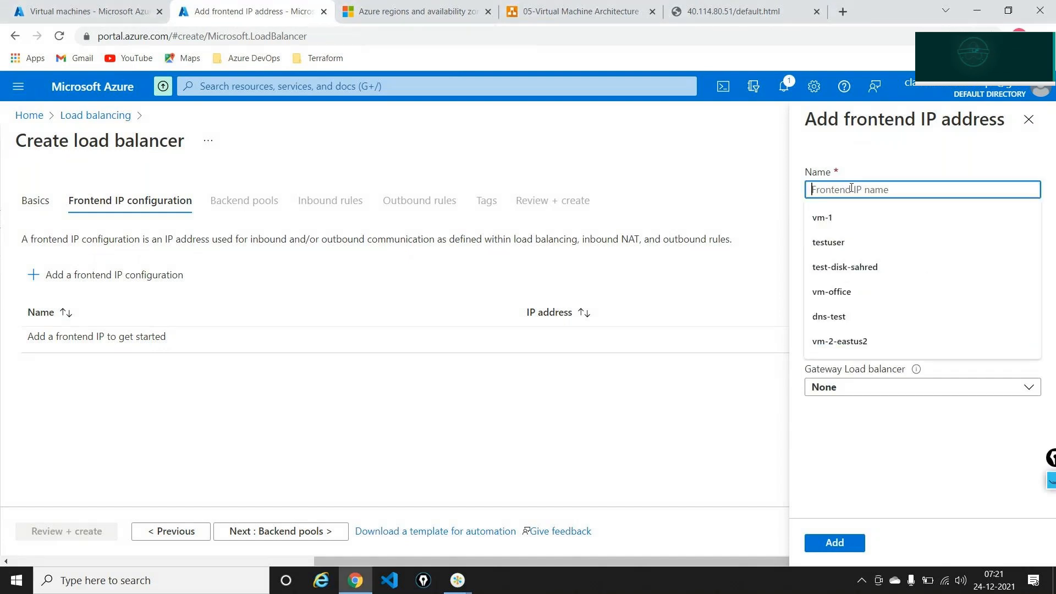
text(ipeu)
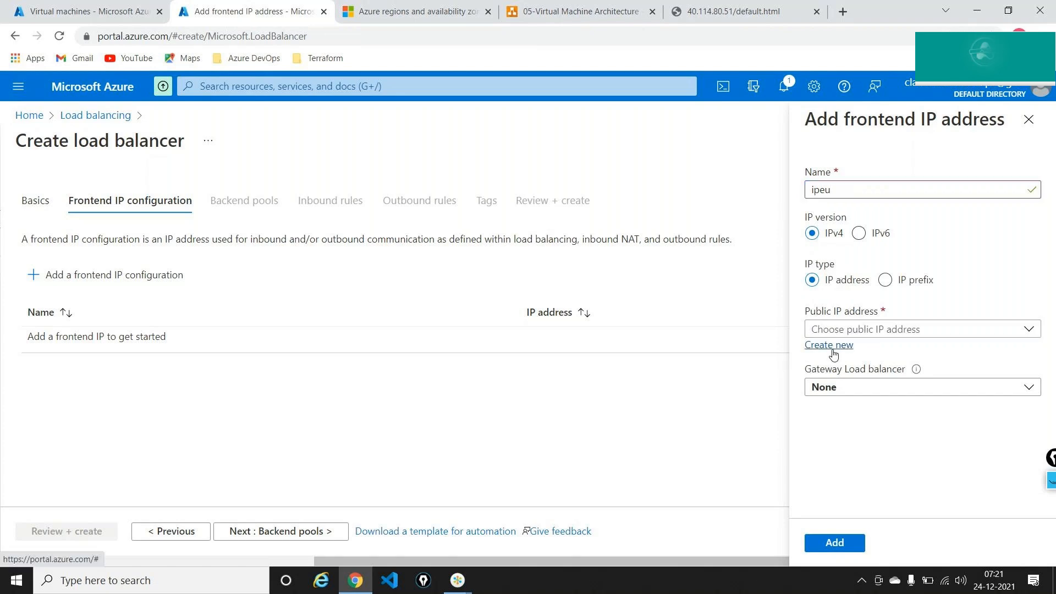
Add the frontend IP configuration with a new public IP address named ipeulb, and continue to the backend pools
click(833, 351)
text(ipey)
key(BackSpace)
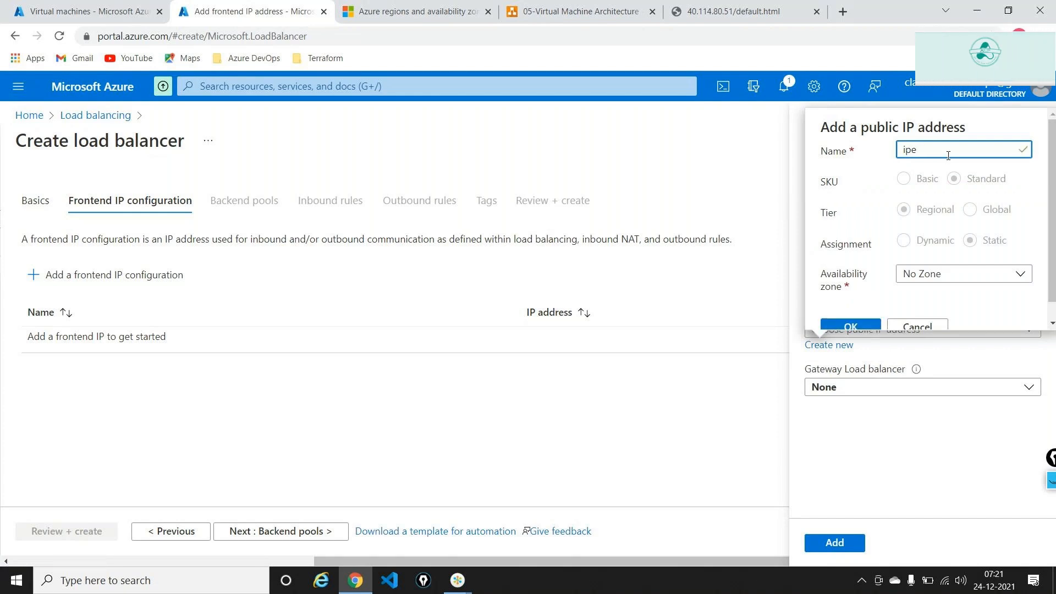
text(ul)
scroll(948, 242, down, 1)
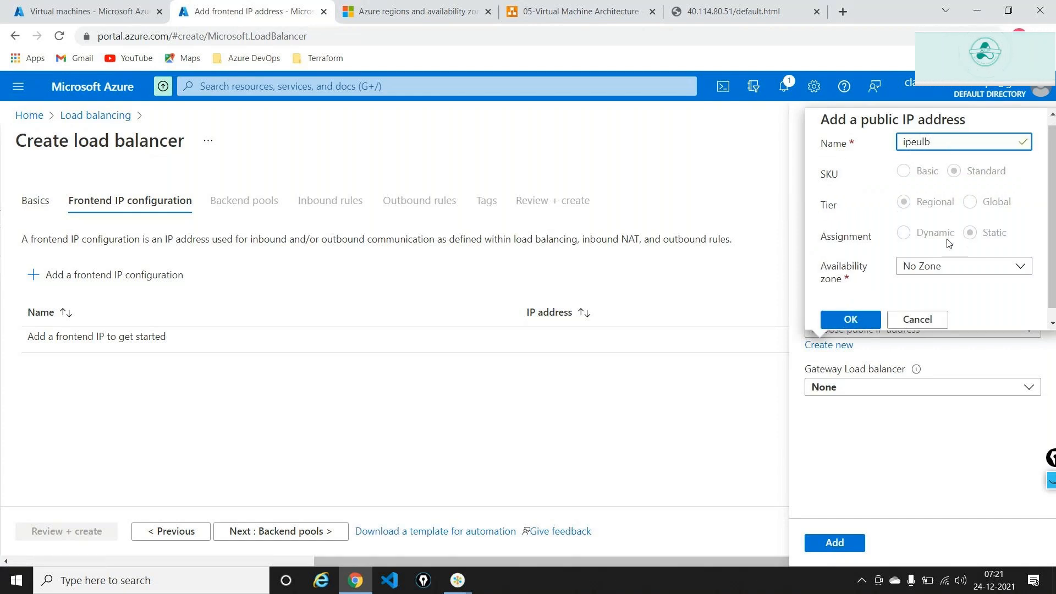
click(873, 307)
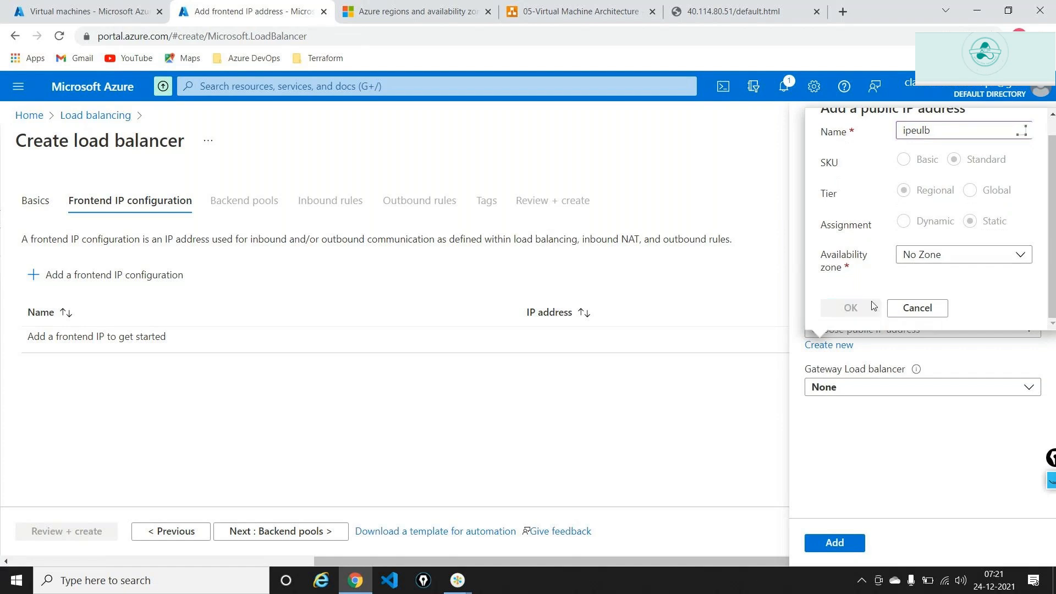
click(833, 543)
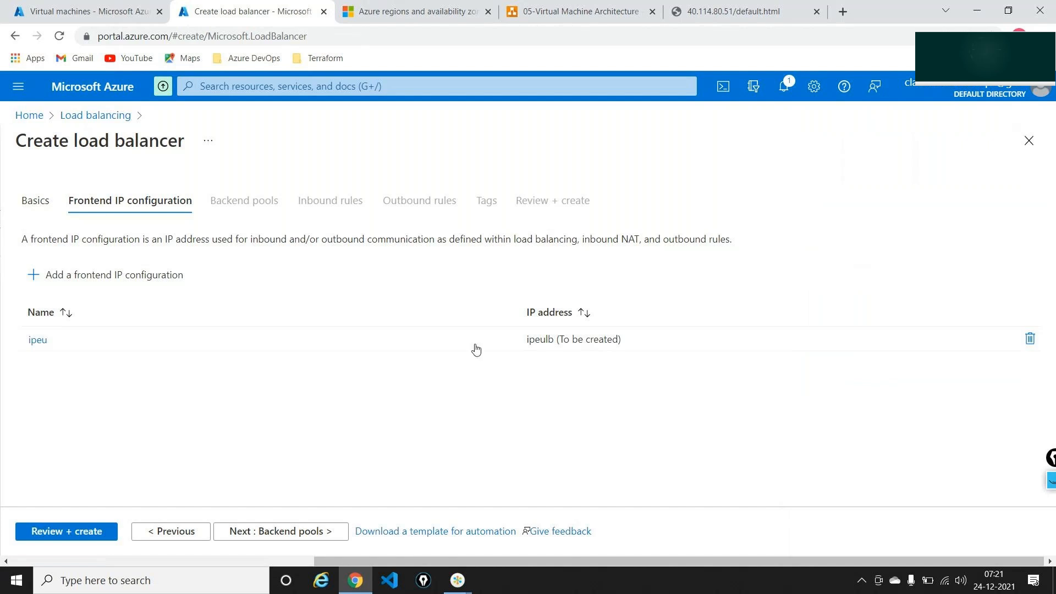
click(327, 530)
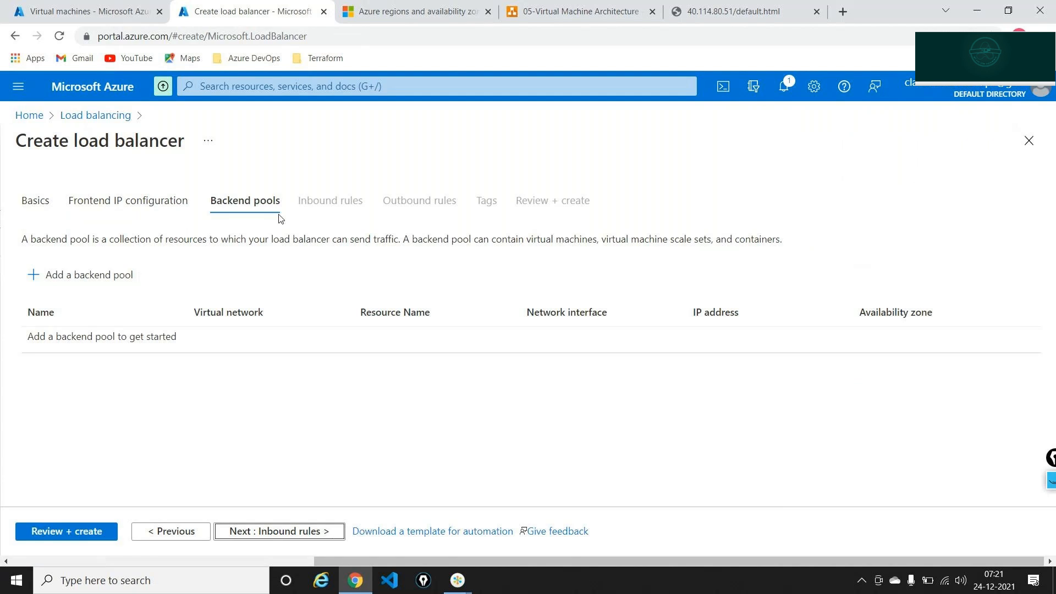
Start a new backend pool named poolA and open its virtual network choices
click(130, 273)
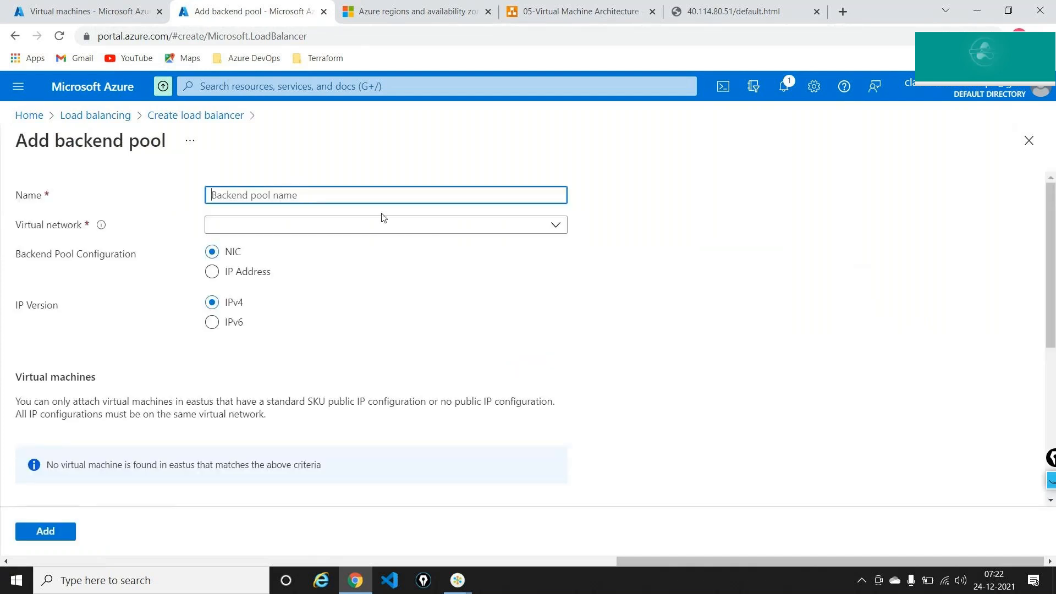
text(pool)
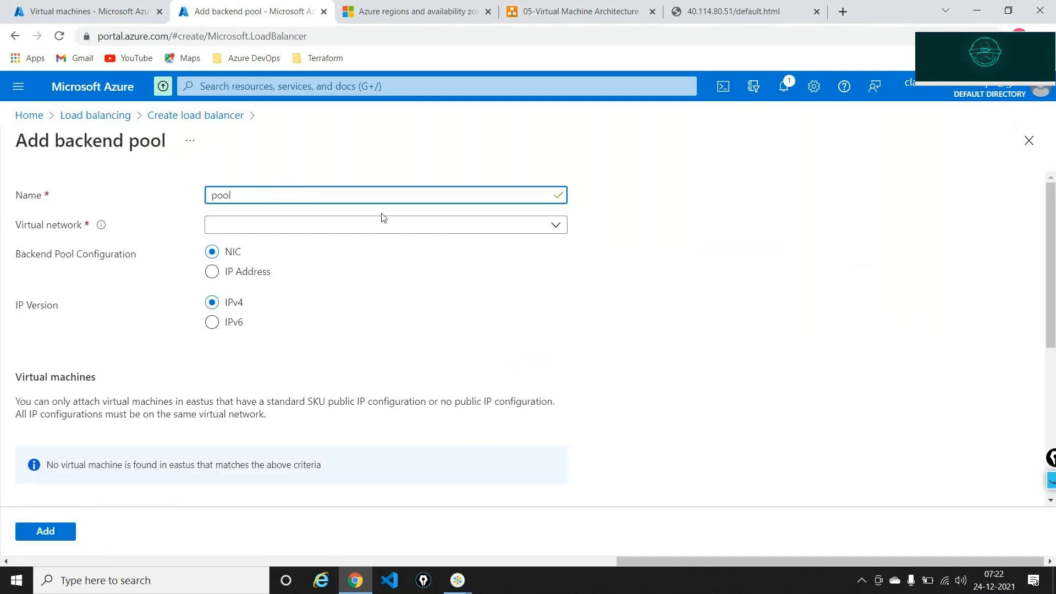
text(A)
click(397, 223)
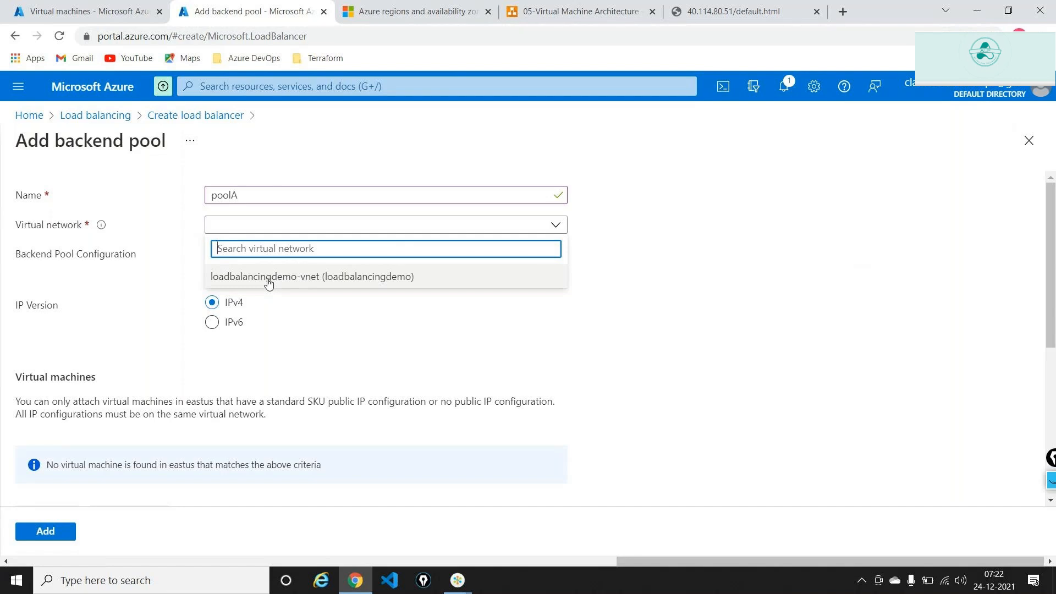
Load portal.azure.com in the Azure regions documentation tab and open the list of virtual networks
click(379, 12)
click(351, 36)
text(portal.azure.com)
key(Return)
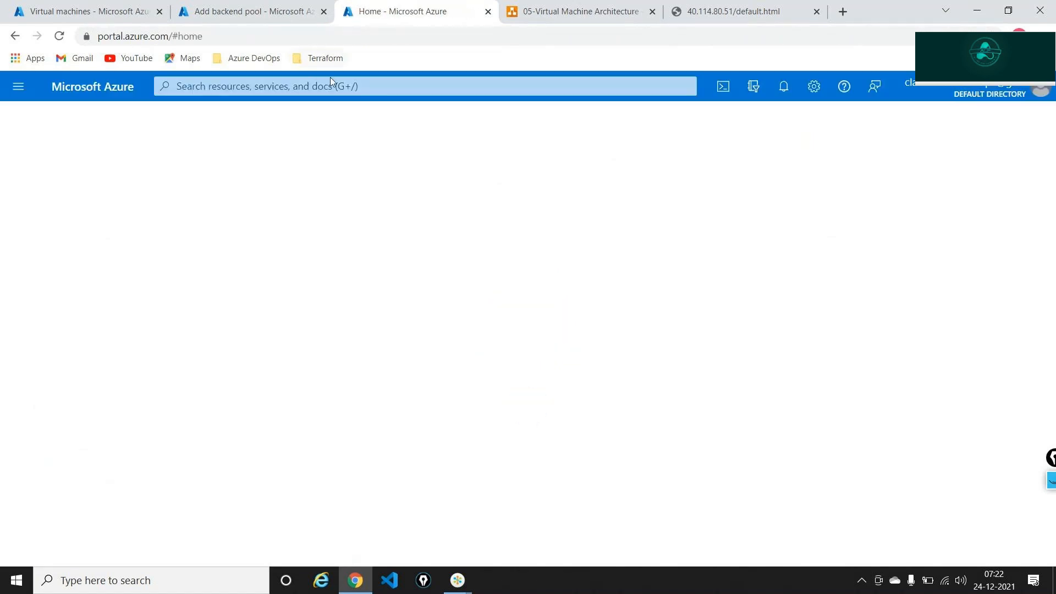
click(421, 85)
text(vir)
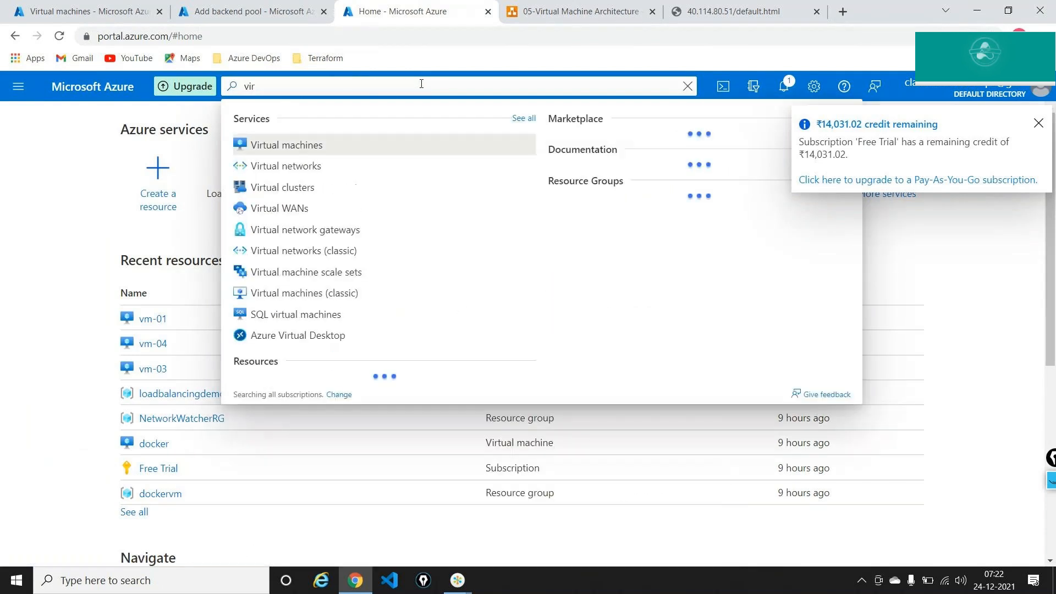
click(325, 165)
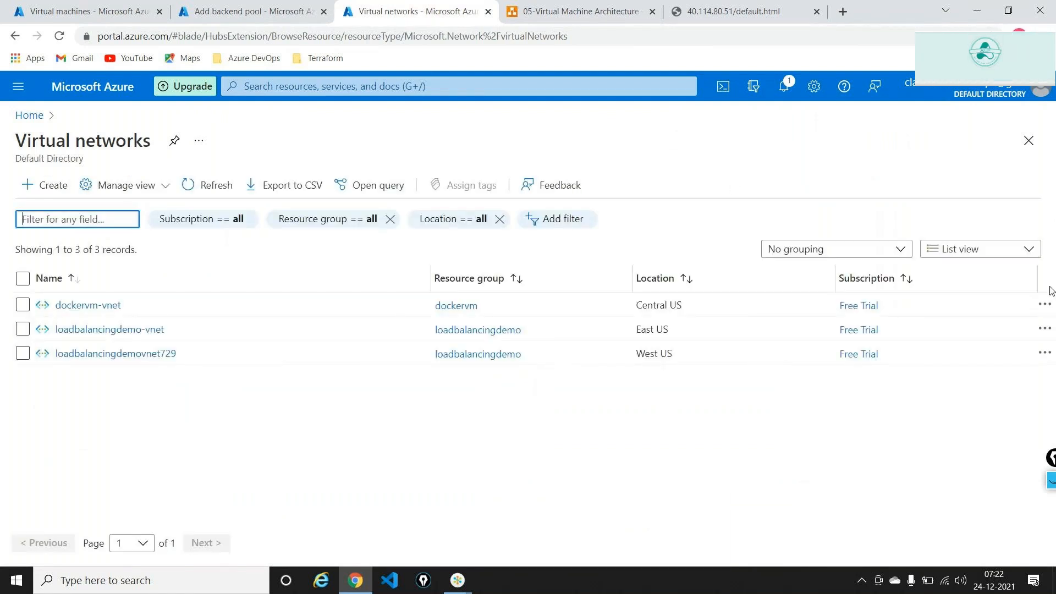
Circle loadbalancingdemo-vnet and mark its East US location with the pen, and clear the drawings
click(1050, 458)
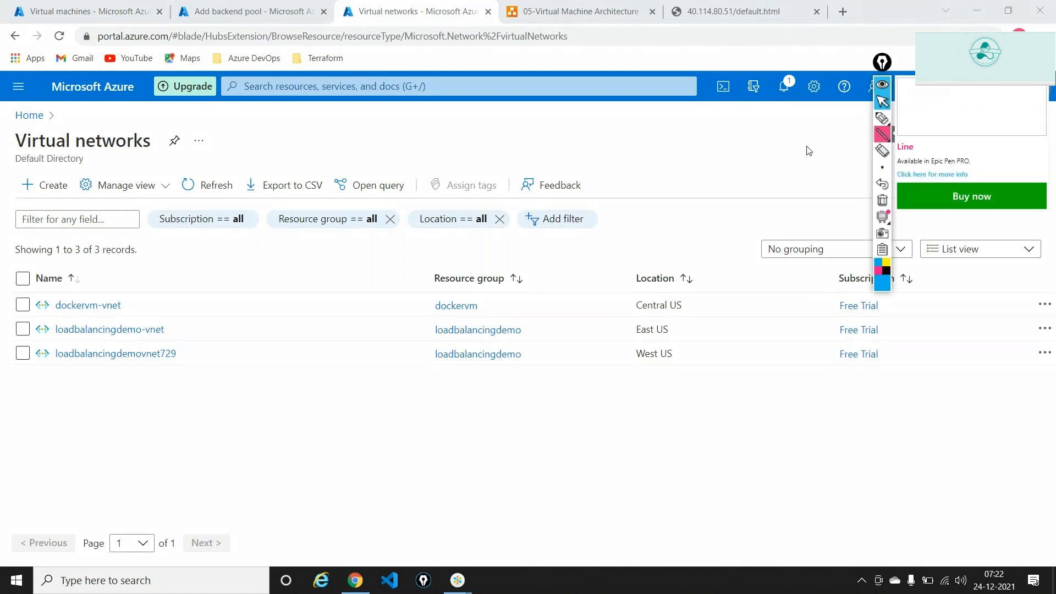
click(882, 117)
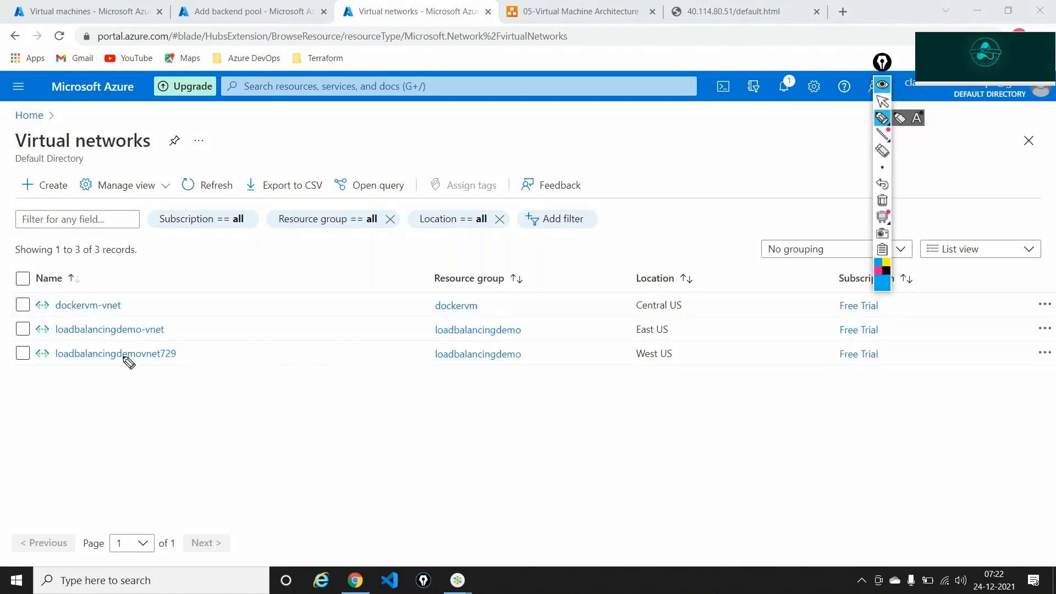
mouse_move(60, 344)
mouse_down()
mouse_move(174, 336)
mouse_move(60, 328)
mouse_up()
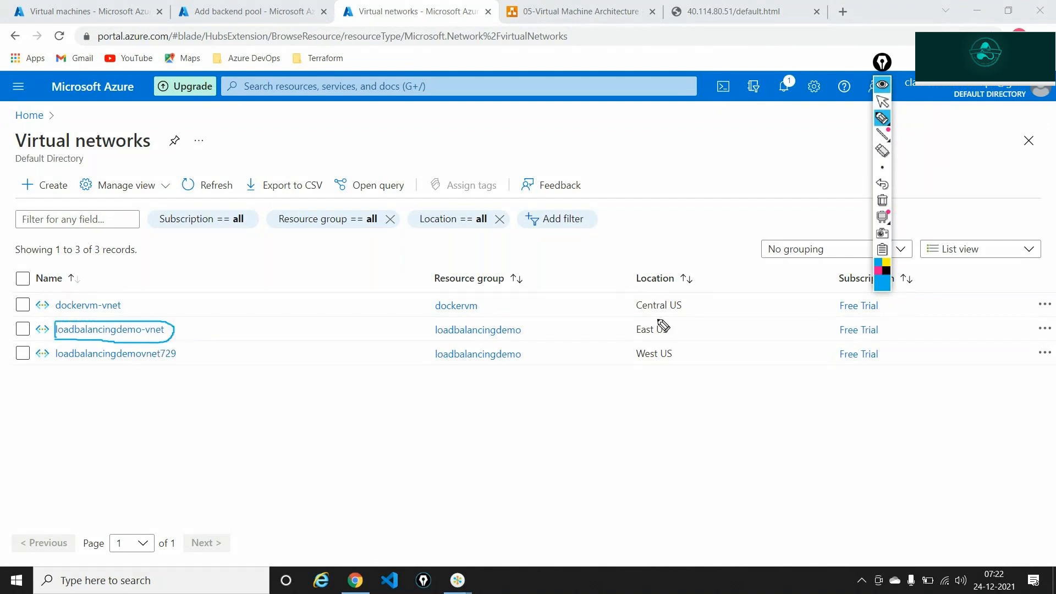
drag(657, 316, 675, 327)
click(882, 200)
click(882, 102)
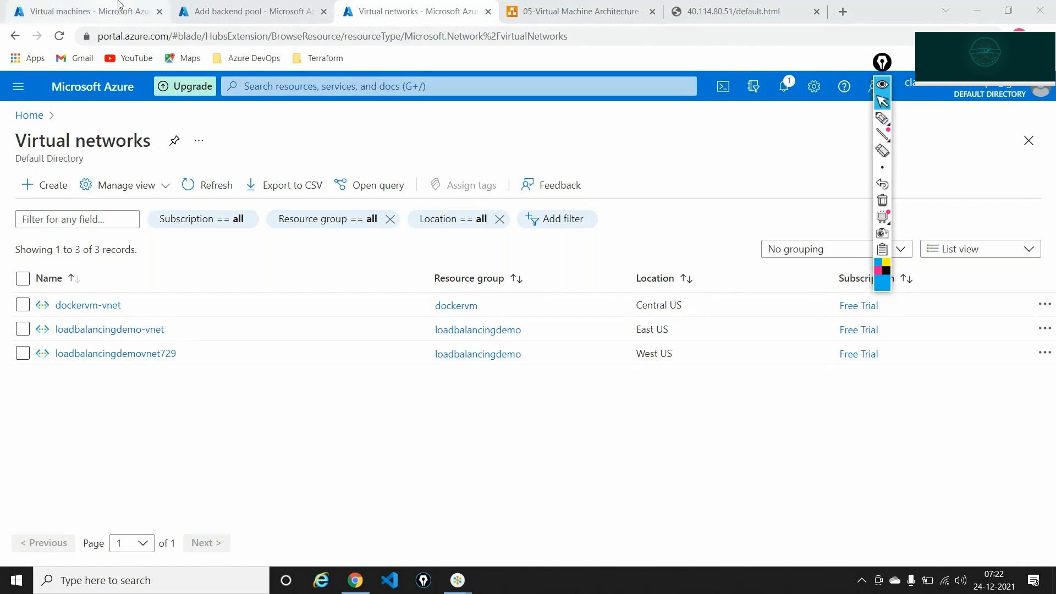
Set the virtual network of poolA to loadbalancingdemo-vnet and review the virtual machines section
click(275, 11)
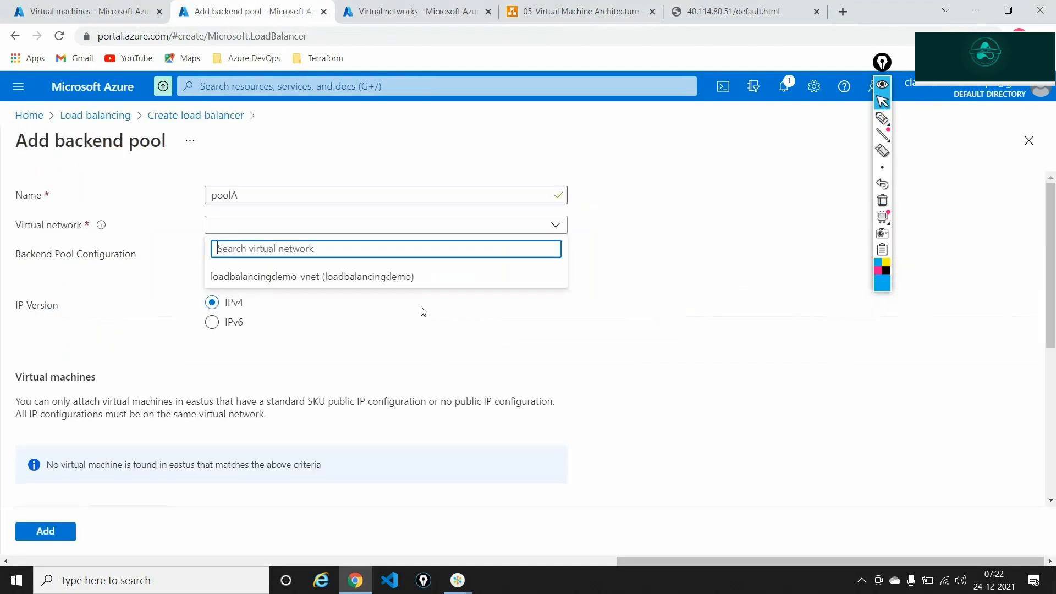
click(297, 287)
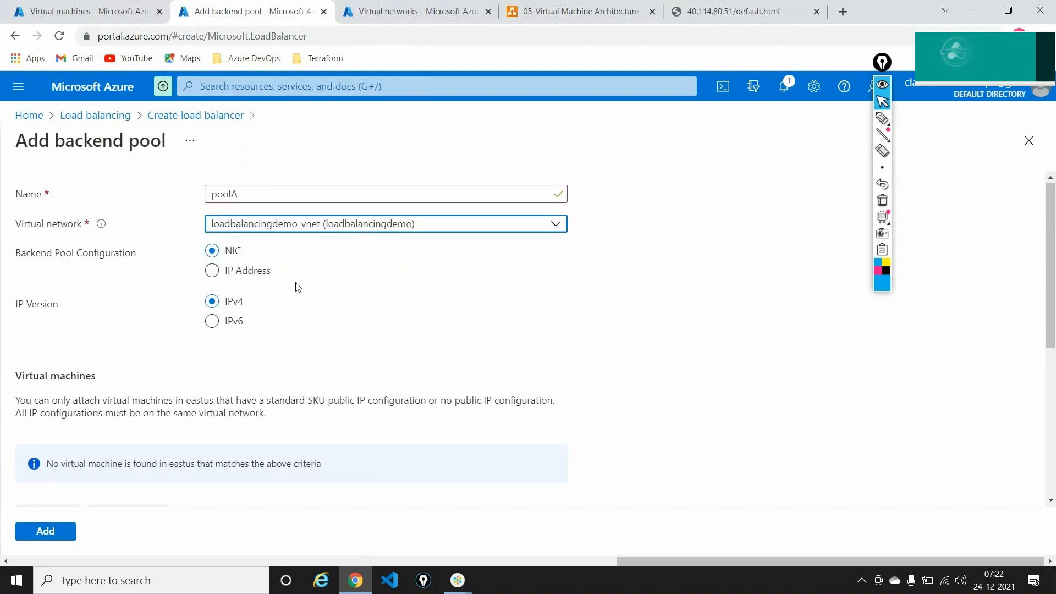
scroll(297, 287, down, 5)
scroll(297, 287, up, 3)
scroll(298, 287, up, 1)
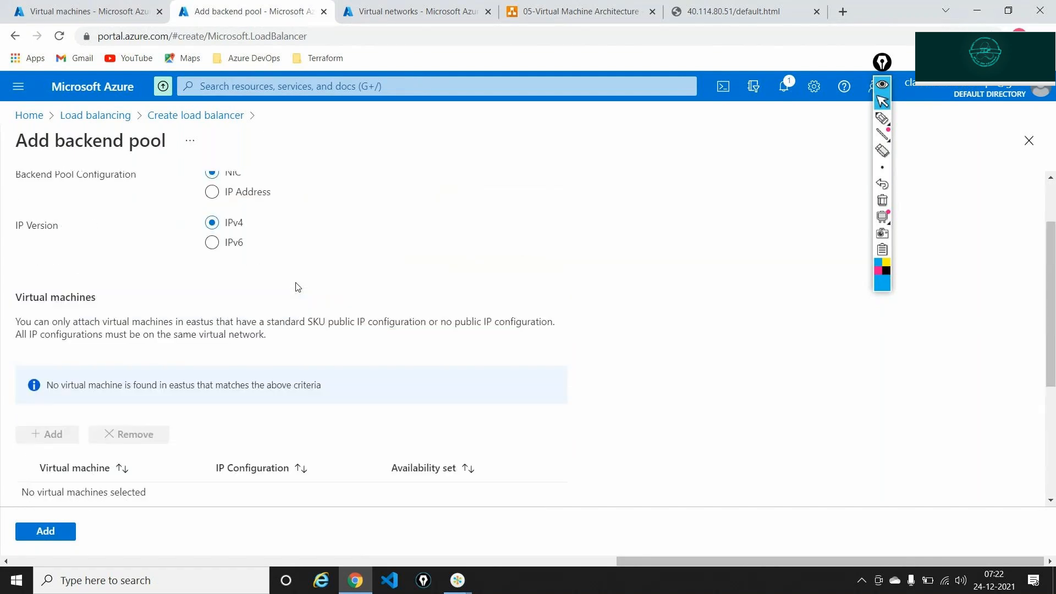
Point a pen arrow at the notice in the pool's virtual machines section, and clear the drawing
drag(886, 66, 986, 84)
click(983, 134)
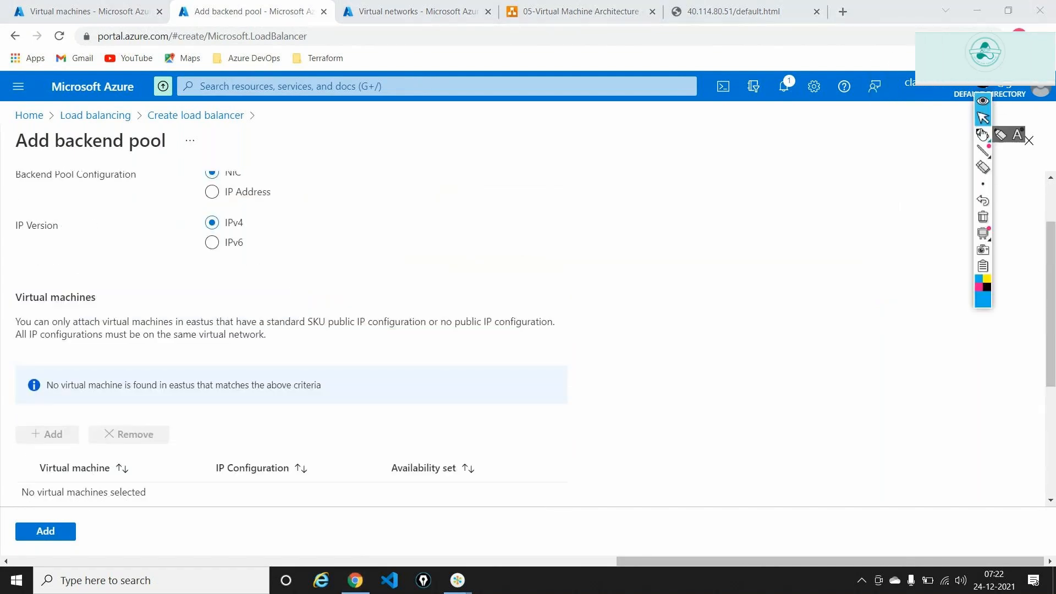
mouse_move(438, 350)
mouse_down()
mouse_move(404, 362)
mouse_move(395, 389)
mouse_up()
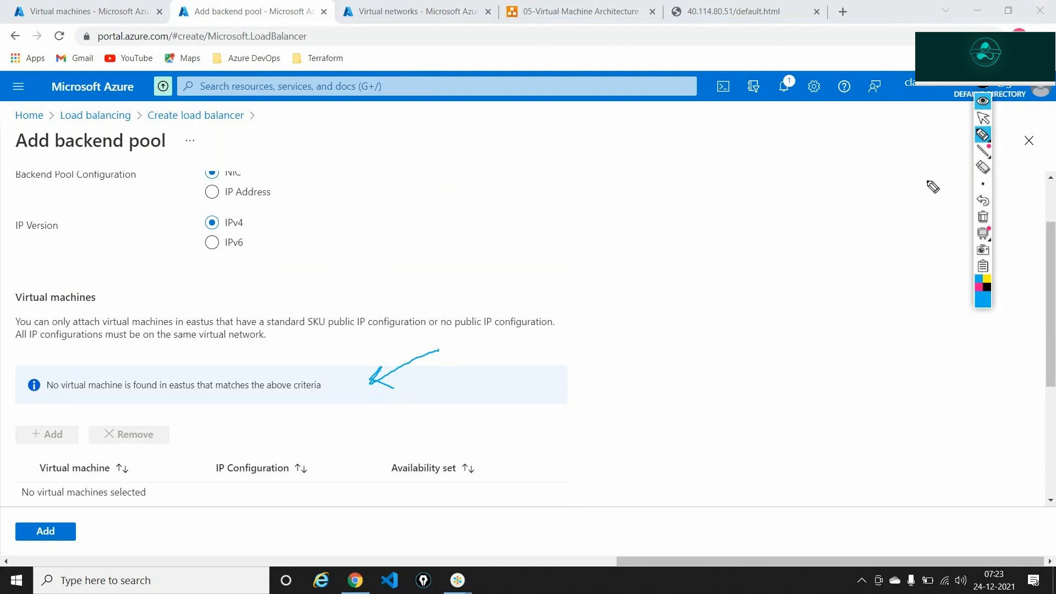
click(982, 121)
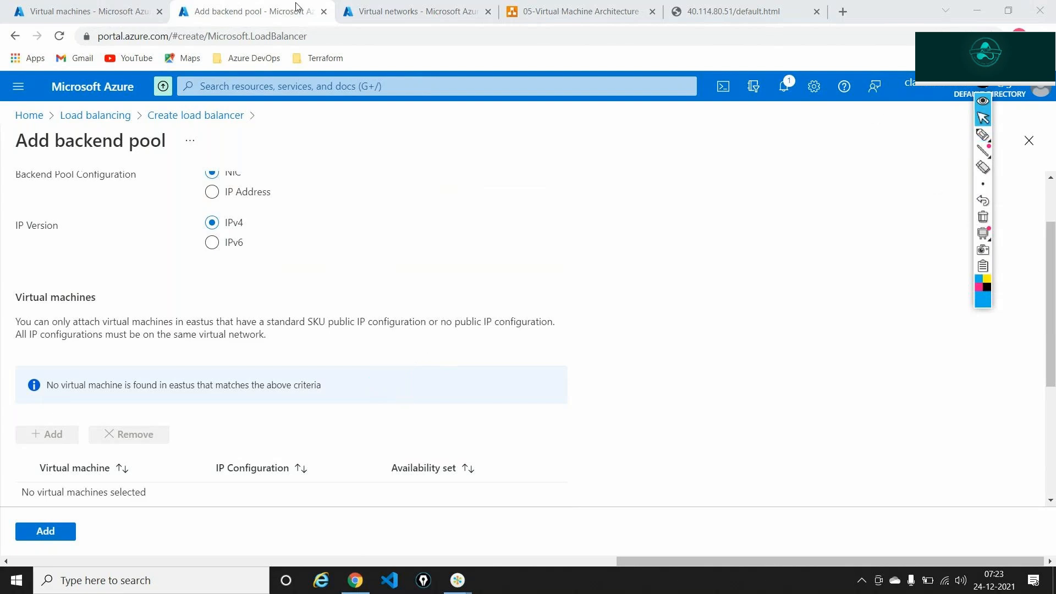
Check the virtual machines and virtual networks lists, and return to the backend pool form
click(99, 7)
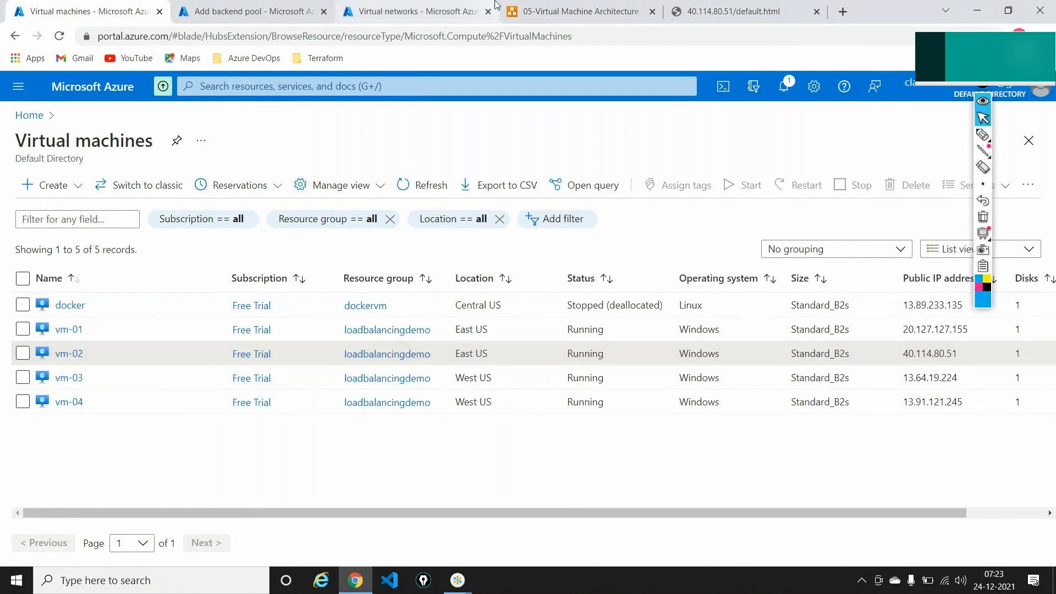
click(446, 7)
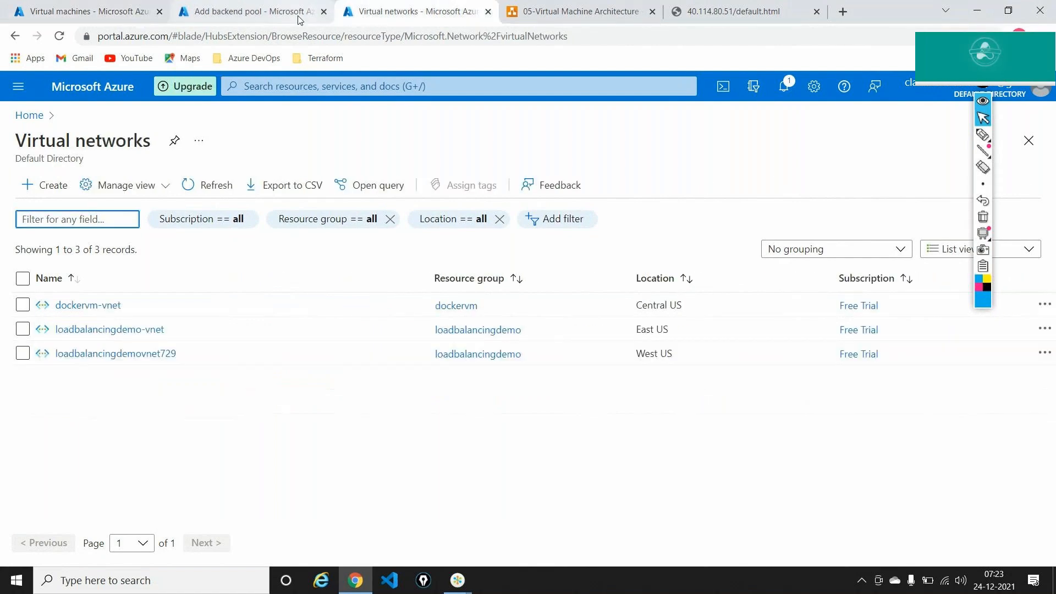
click(250, 11)
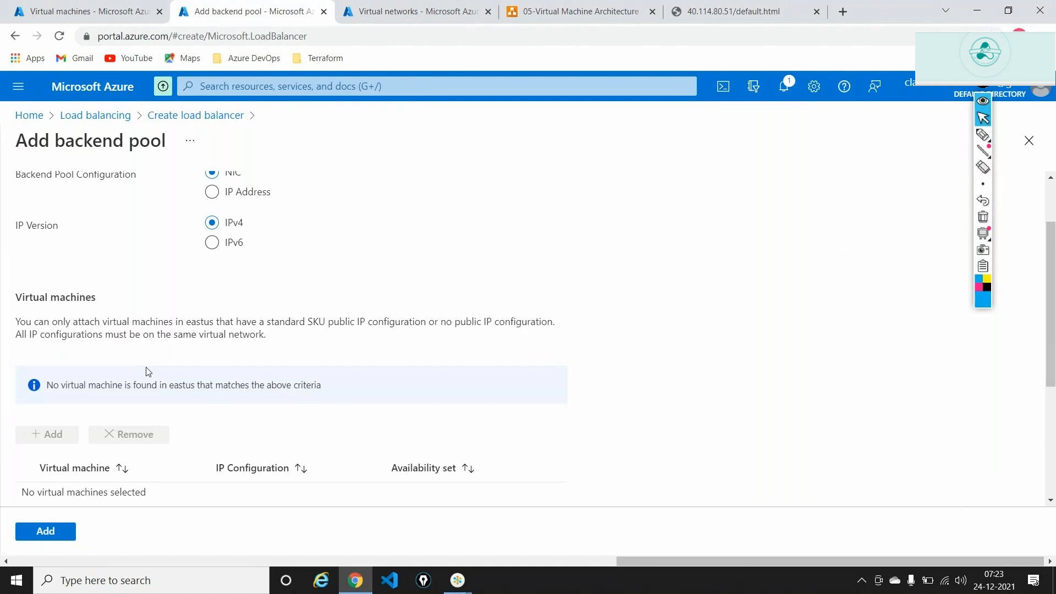
Switch to the architecture diagram in diagrams.net and add a PIP text label above each of the two virtual machines
click(562, 19)
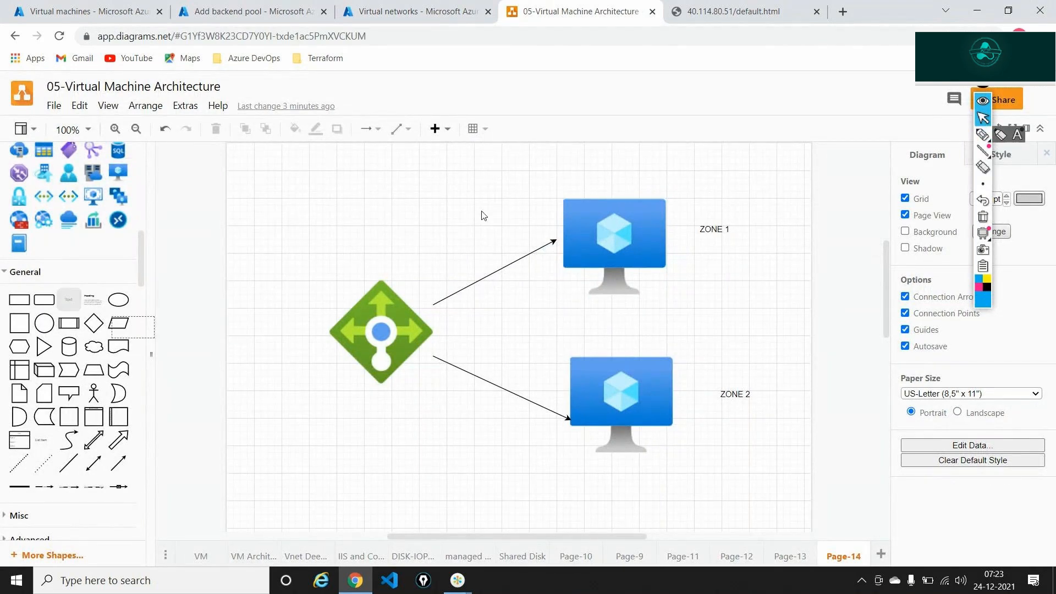
drag(68, 317, 588, 166)
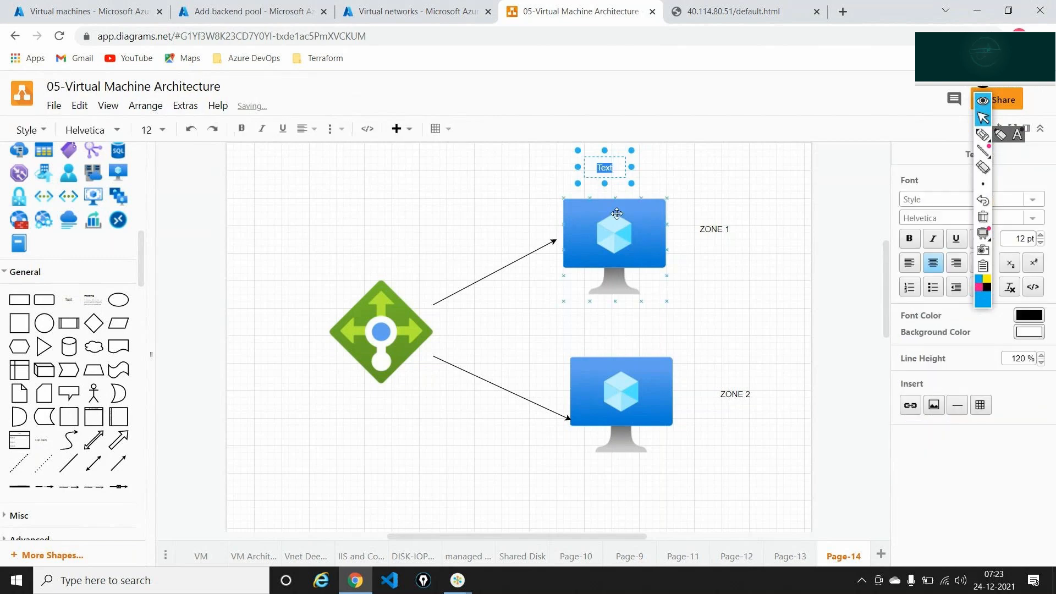
text(PIP)
drag(68, 299, 602, 328)
double_click(621, 339)
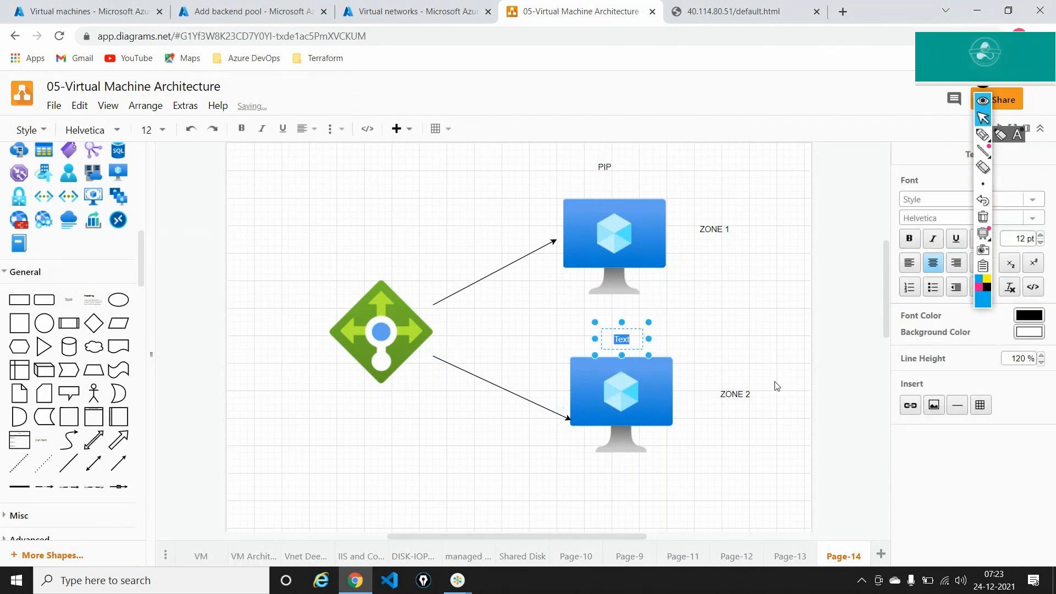
text(PIP)
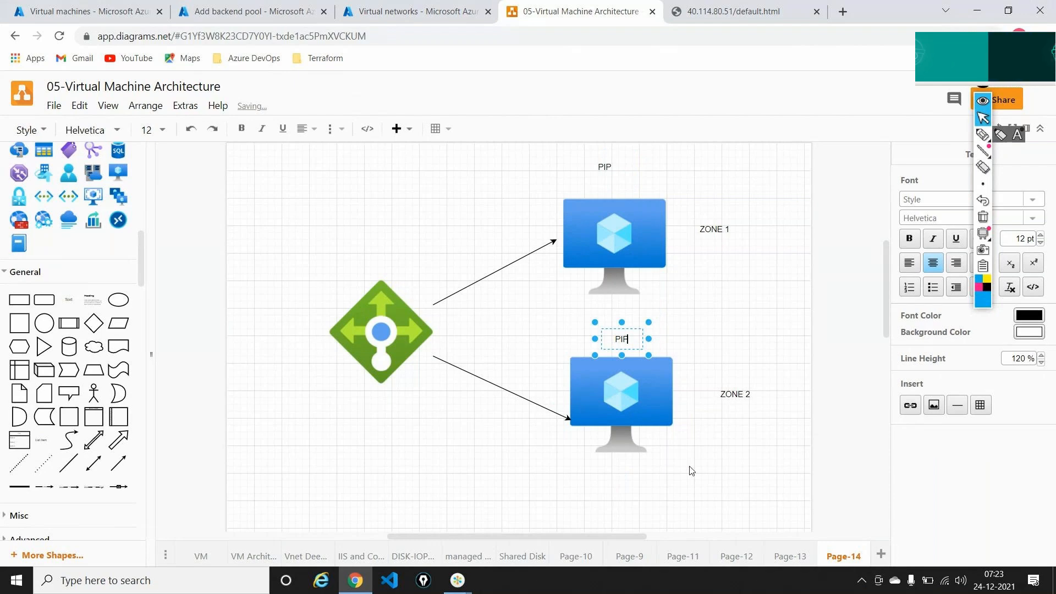
click(691, 470)
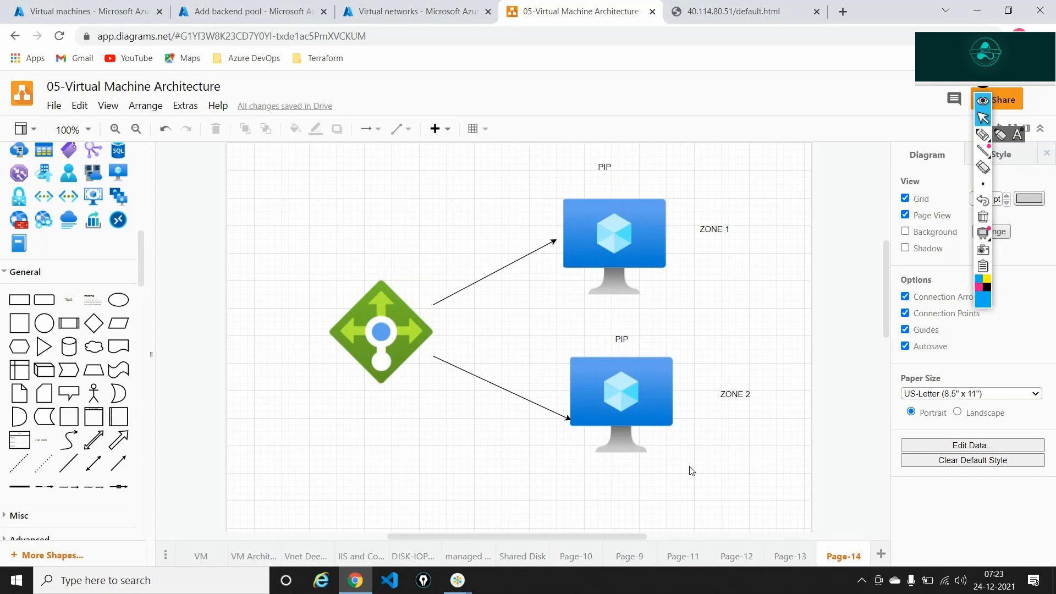
Add the text label "Private IP -- Static" beside the PIP label above the Zone 1 virtual machine
drag(68, 302, 651, 161)
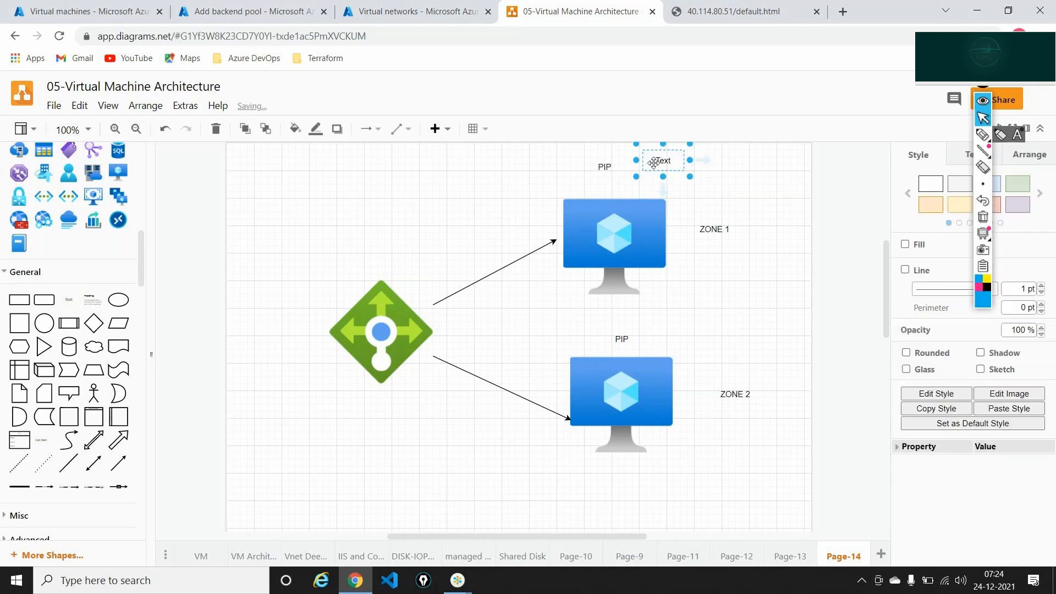
double_click(651, 161)
text(Pro)
key(BackSpace)
key(BackSpace)
text(I)
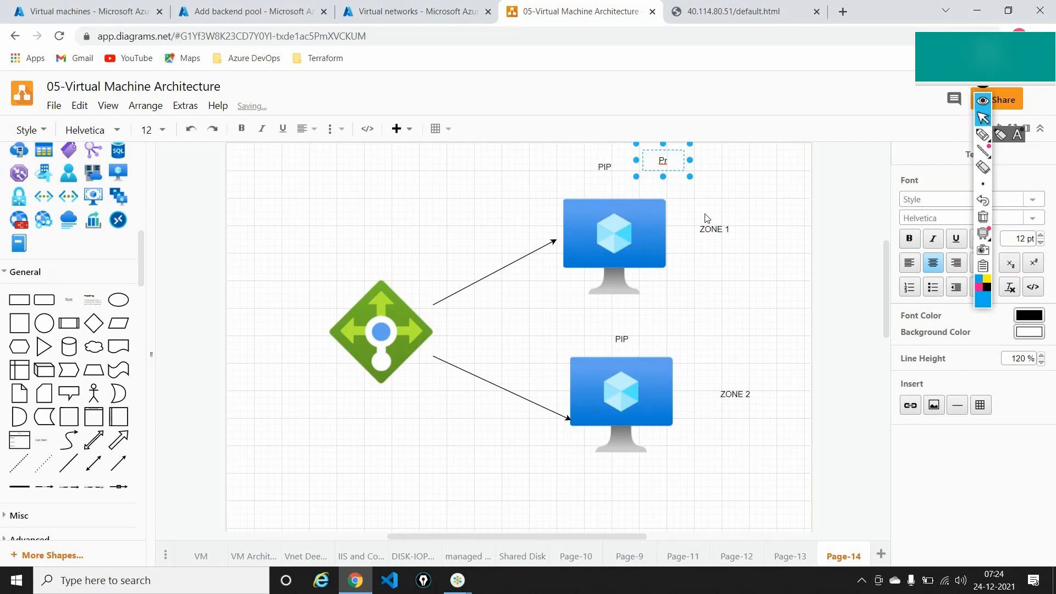
text(iva)
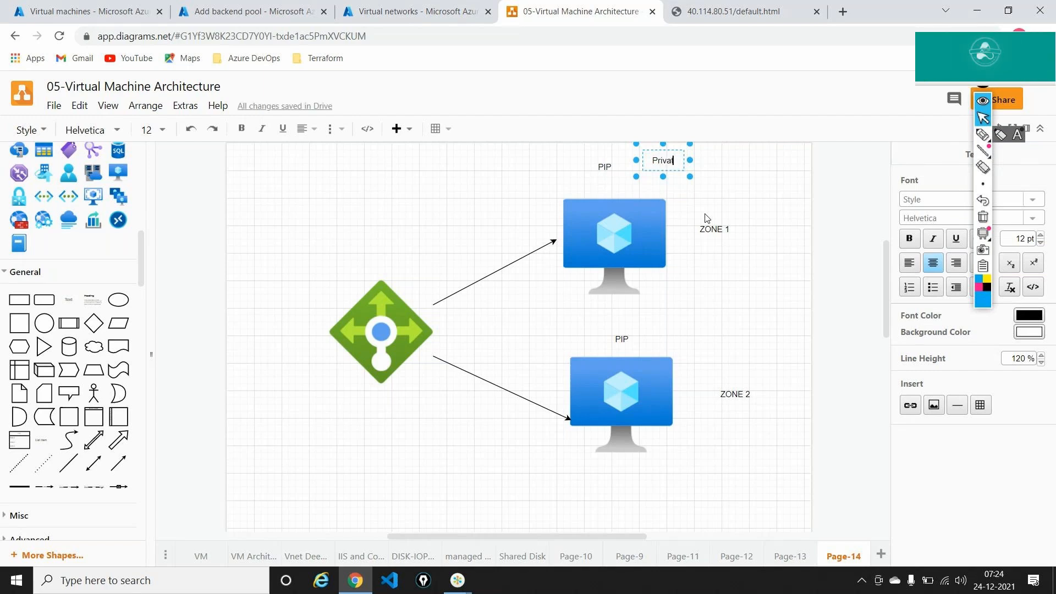
text(te IP )
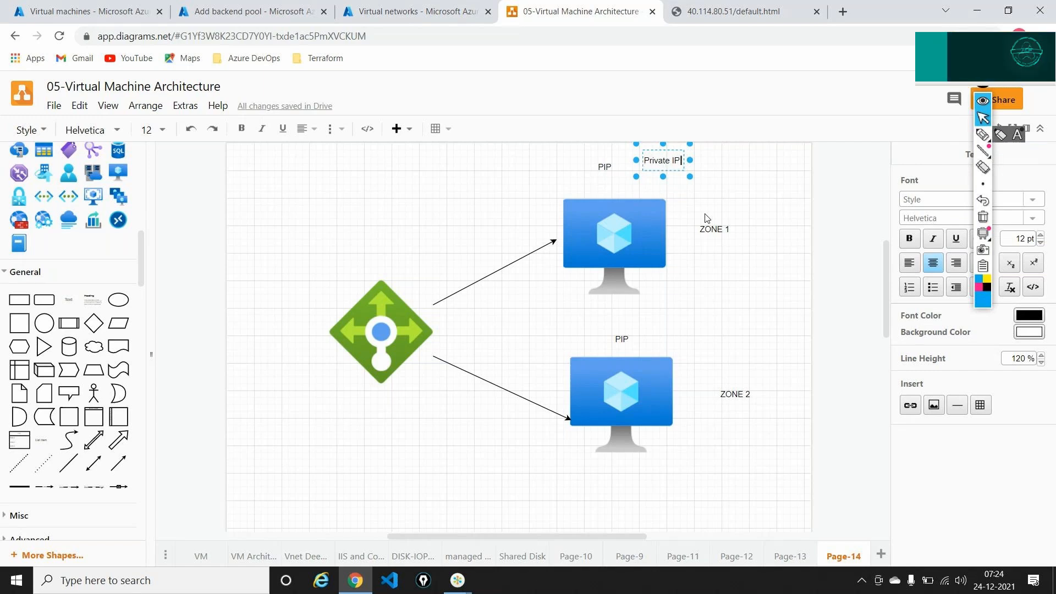
text(--)
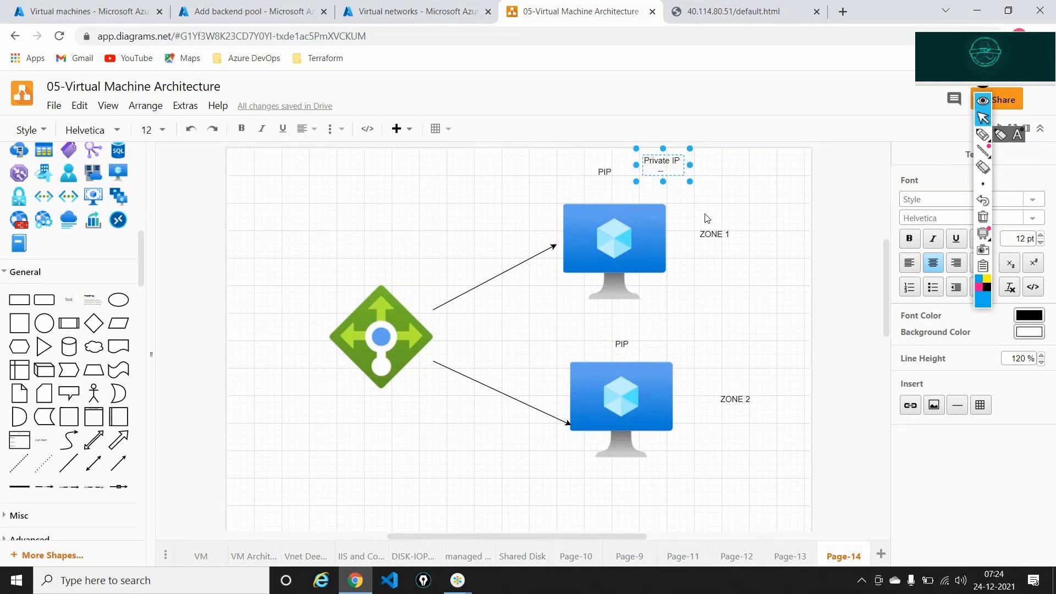
text( Static)
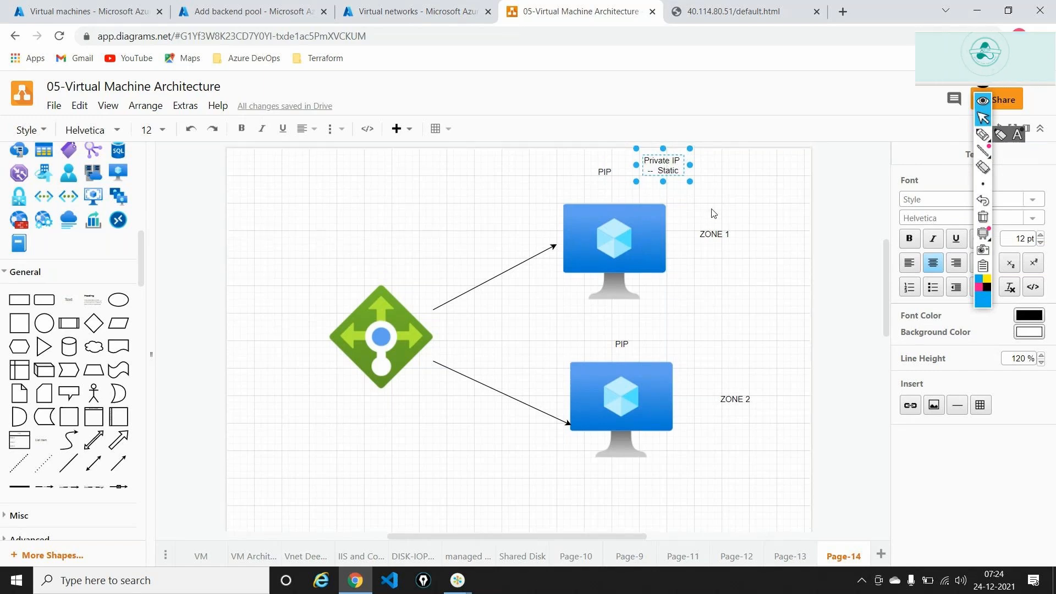
click(754, 192)
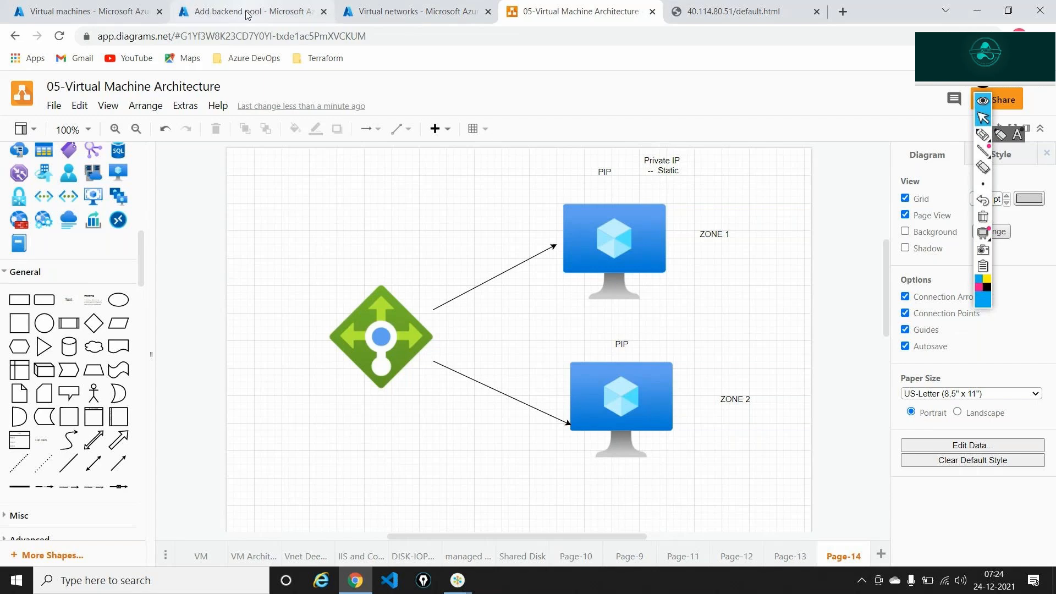
Switch to the Azure portal and open the public IP address configuration of vm-01
click(119, 7)
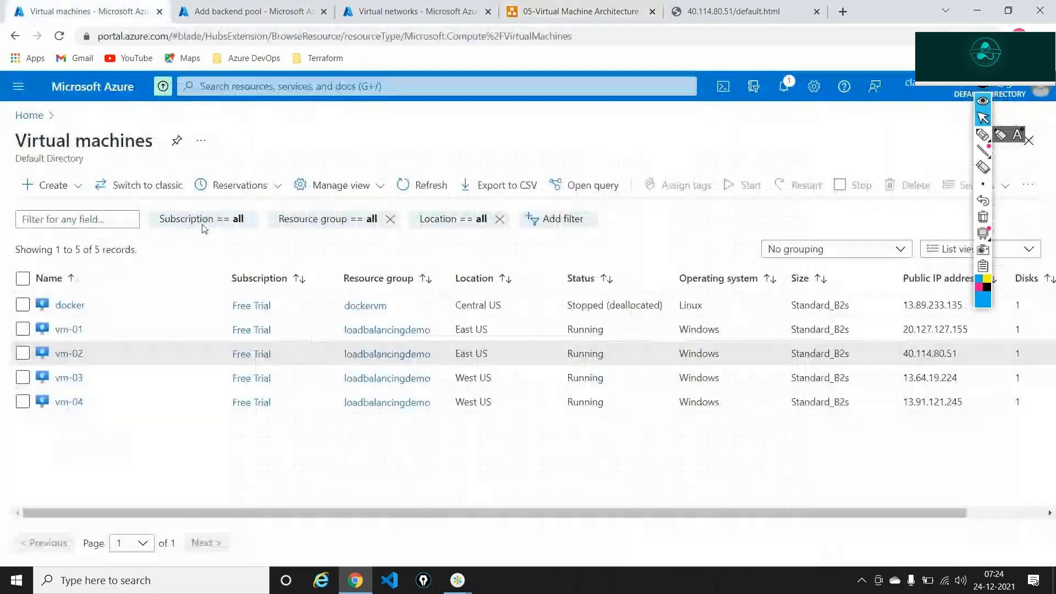
click(81, 331)
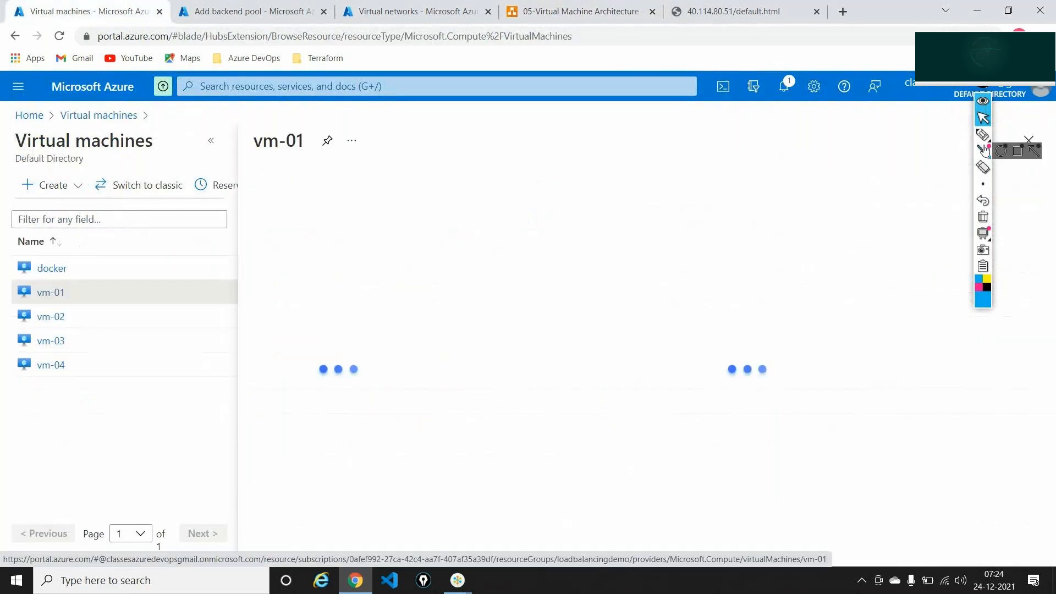
click(984, 101)
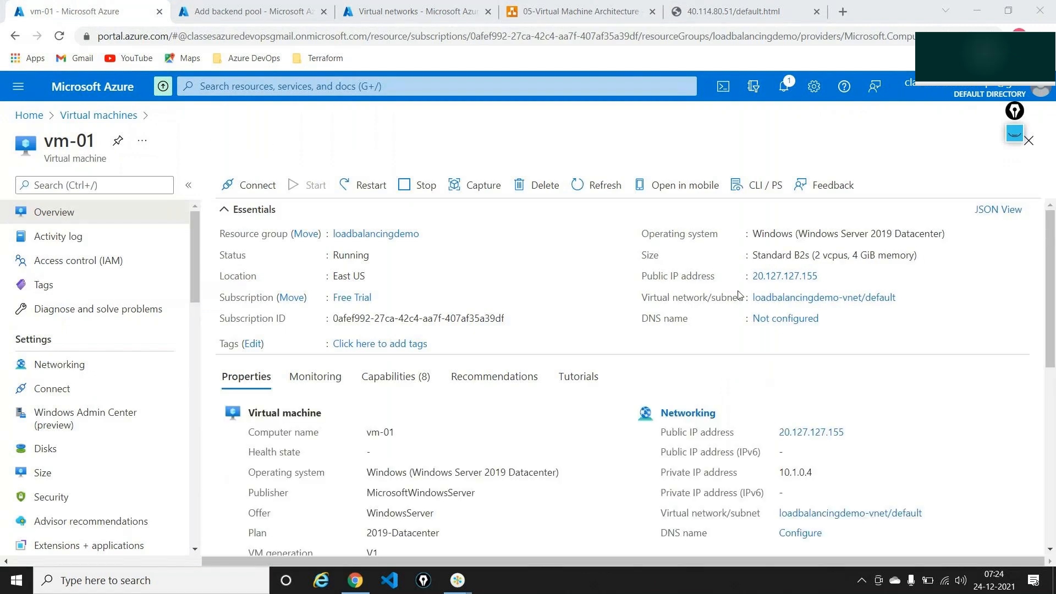
click(767, 276)
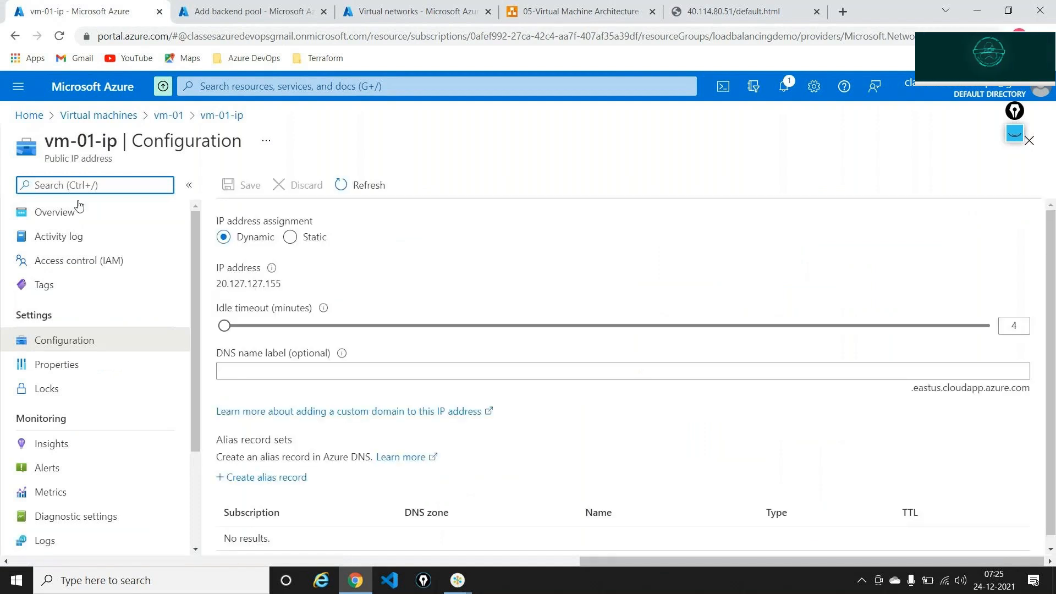
Open the overview of the vm-01-ip public IP address and circle its SKU on screen, clearing the mark when done
click(78, 220)
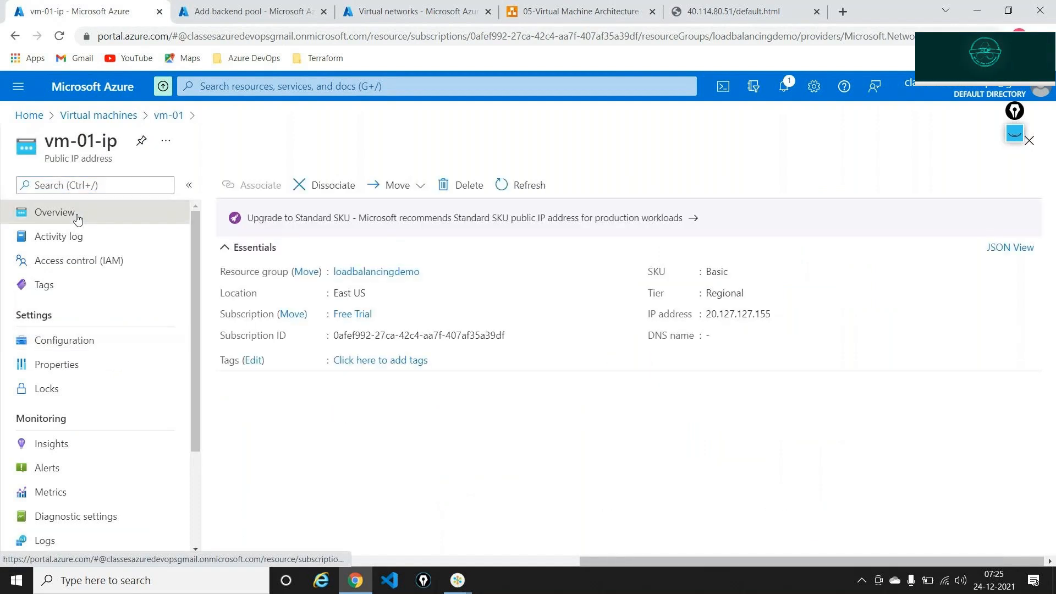
click(1014, 134)
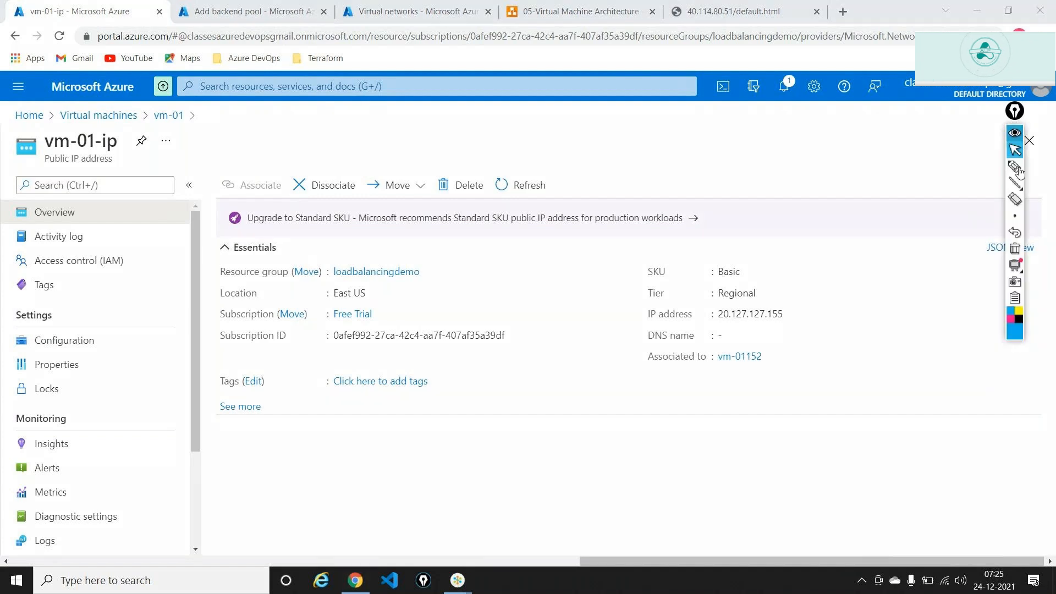
click(1017, 172)
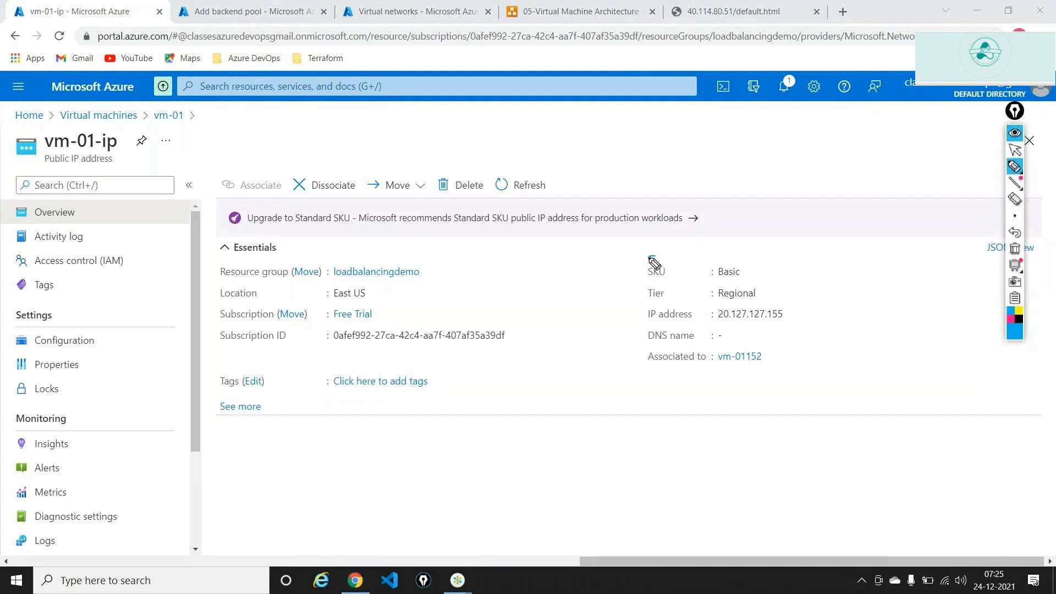
mouse_move(651, 257)
mouse_down()
mouse_move(653, 270)
mouse_move(547, 264)
mouse_up()
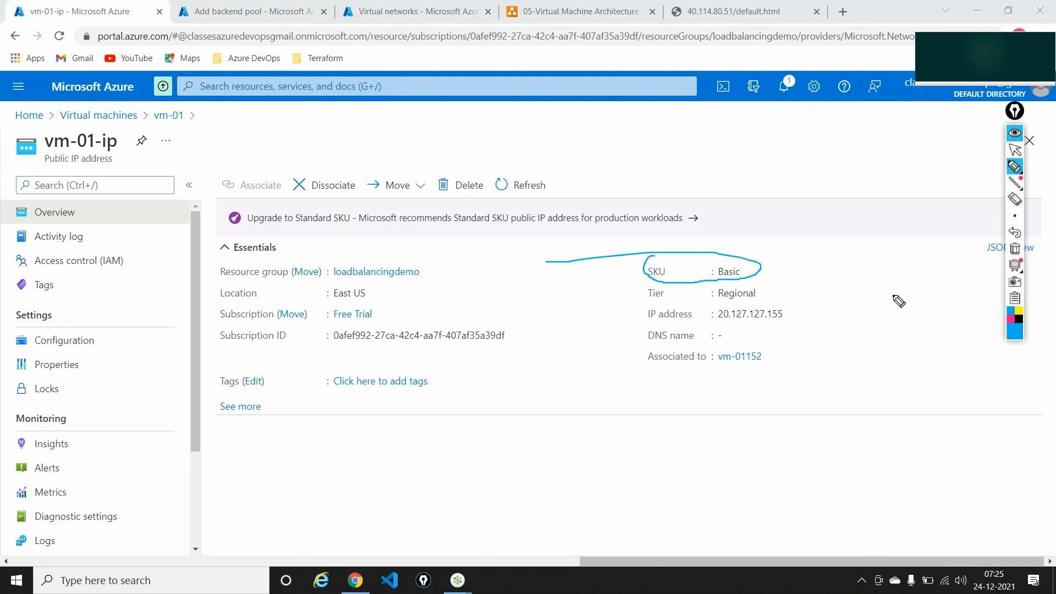
click(1014, 249)
click(1016, 155)
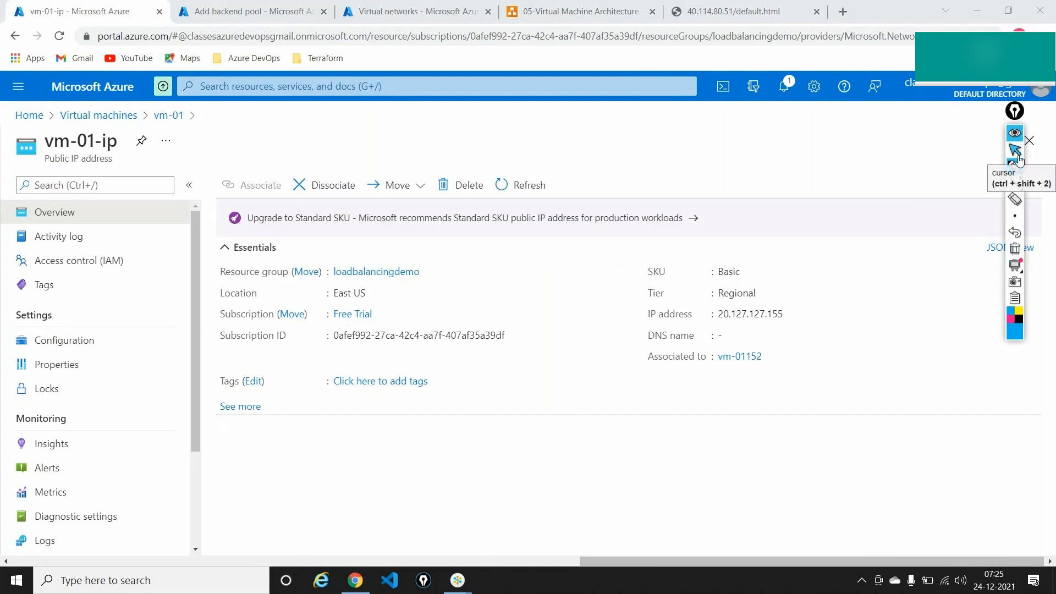
Open the networking settings of vm-01 and collapse the virtual machines list beside them
click(157, 117)
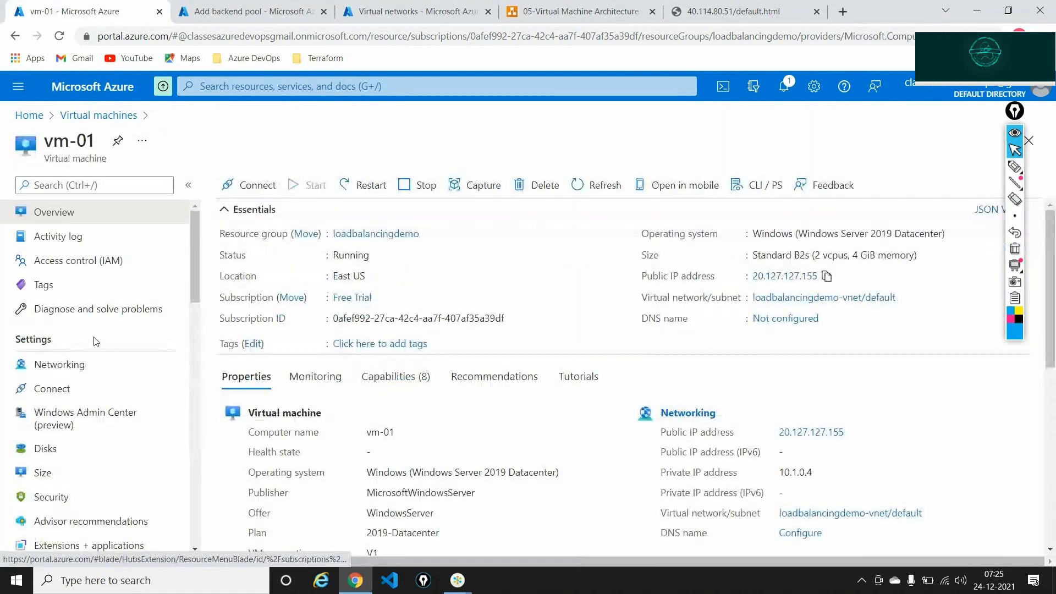
click(59, 365)
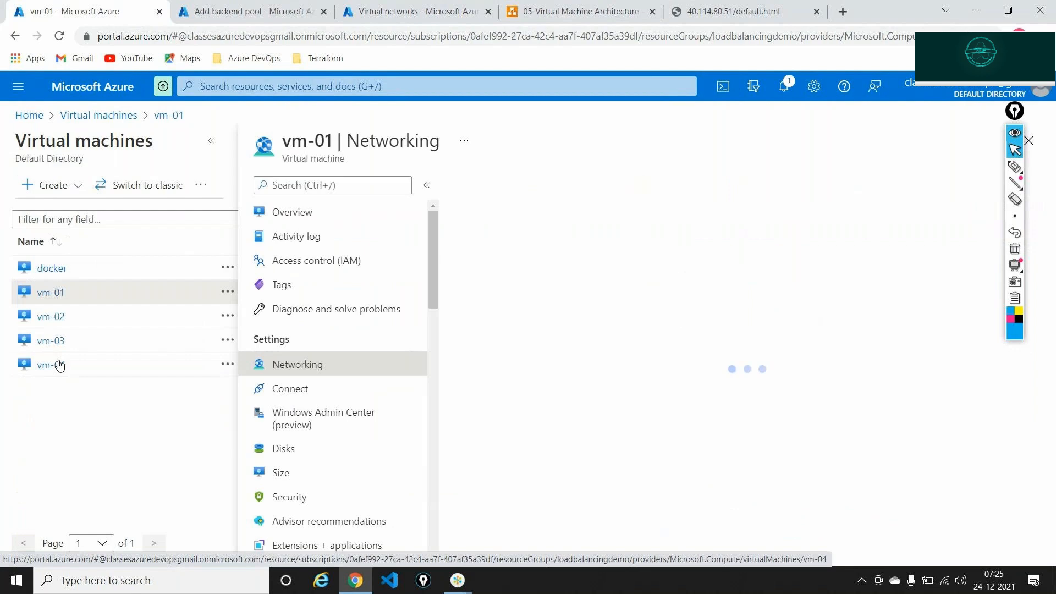
click(212, 143)
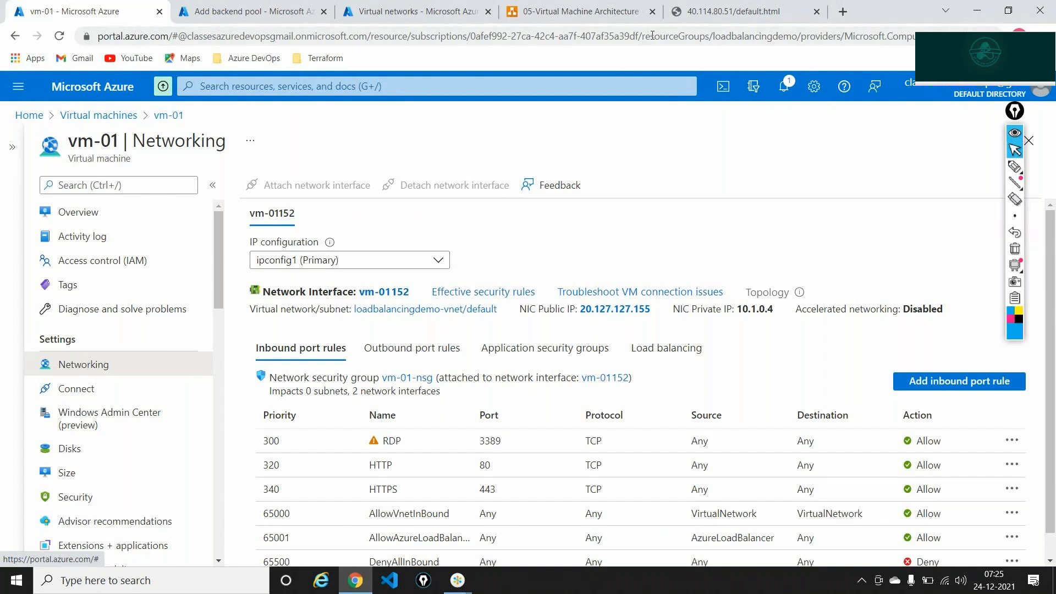
Switch to the diagrams.net file and examine the network interface and public IP shapes on the VM architecture page
click(578, 11)
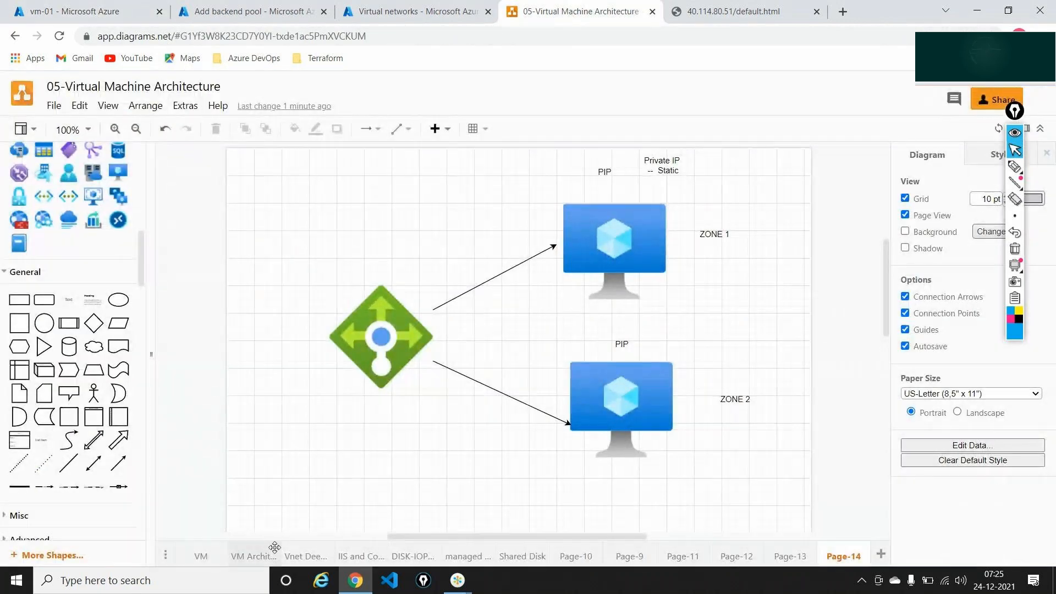
click(244, 555)
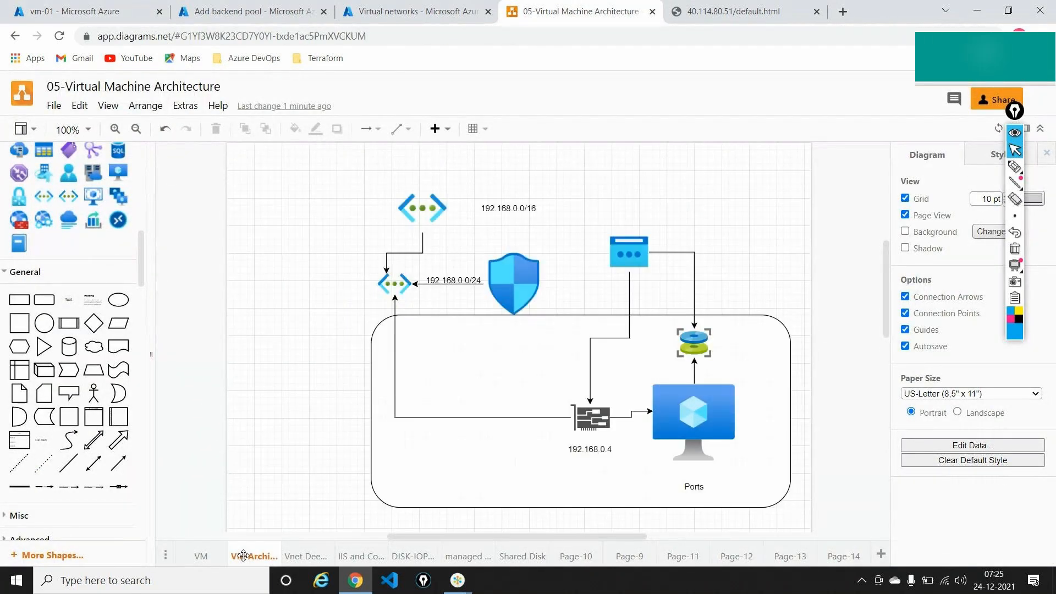
click(592, 418)
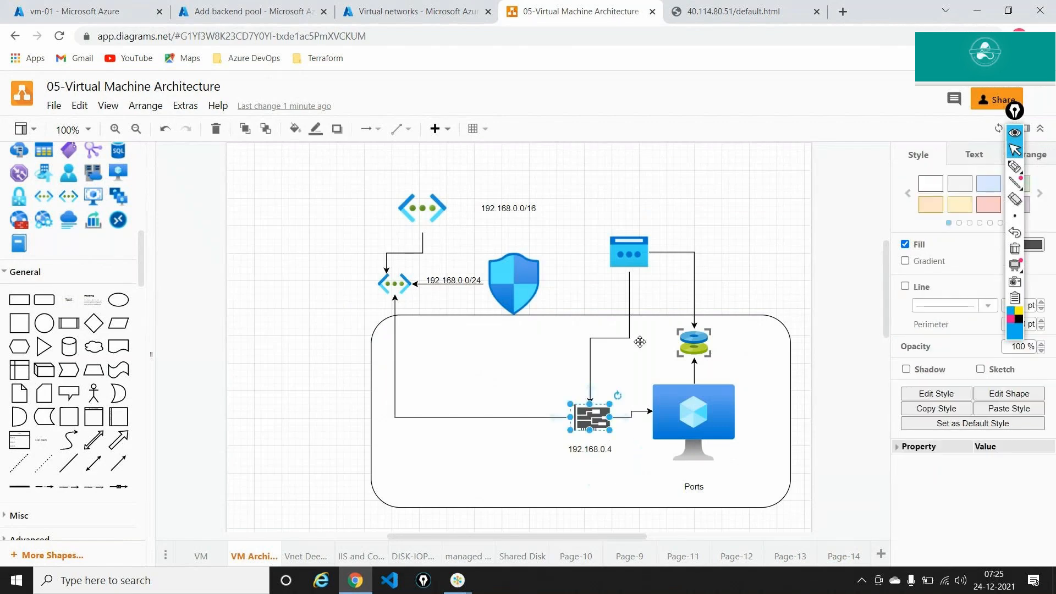
click(629, 252)
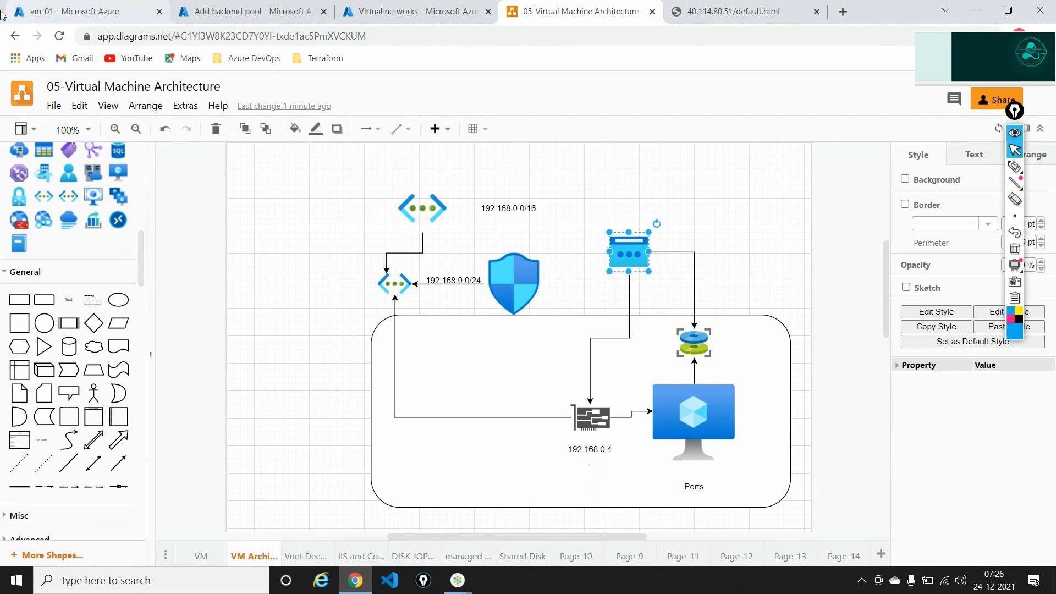
Switch to the Azure portal and examine the IP addresses and attached VM of vm-01's network interface, using temporary arrows
click(27, 11)
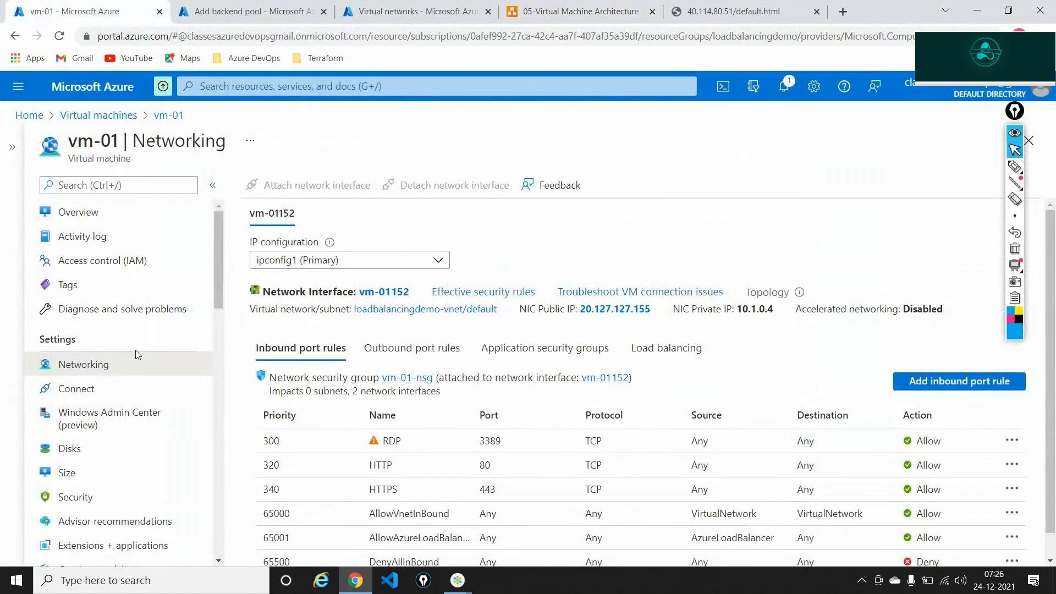
click(396, 292)
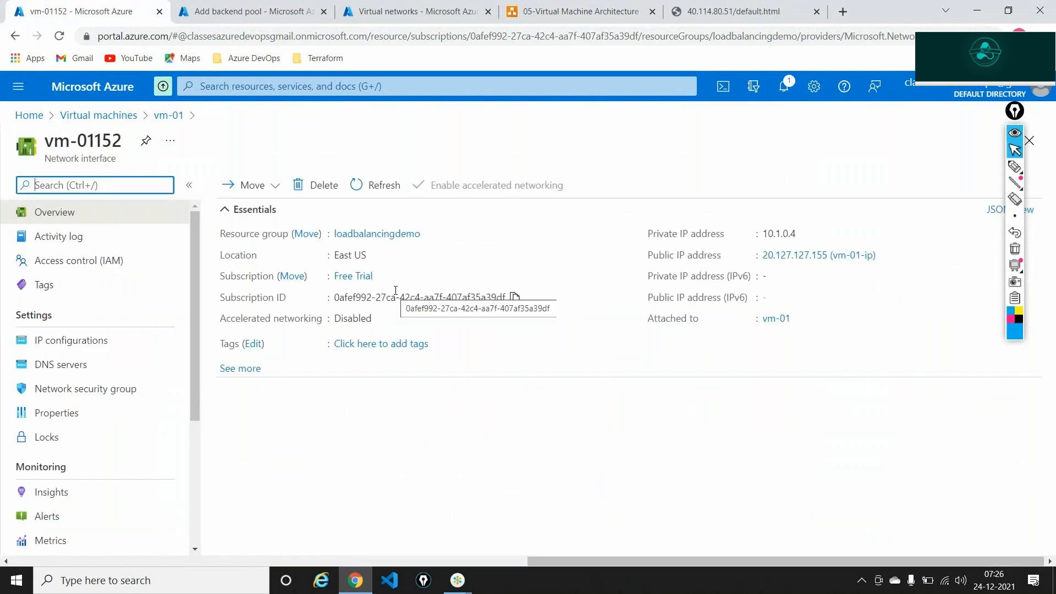
click(1015, 170)
drag(878, 321, 831, 272)
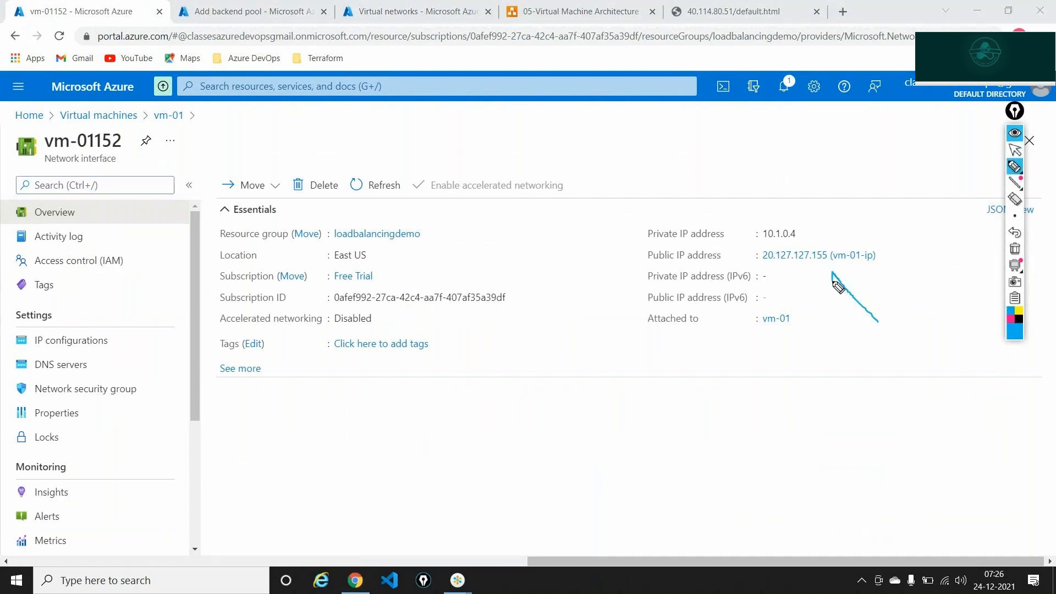
drag(843, 199, 808, 230)
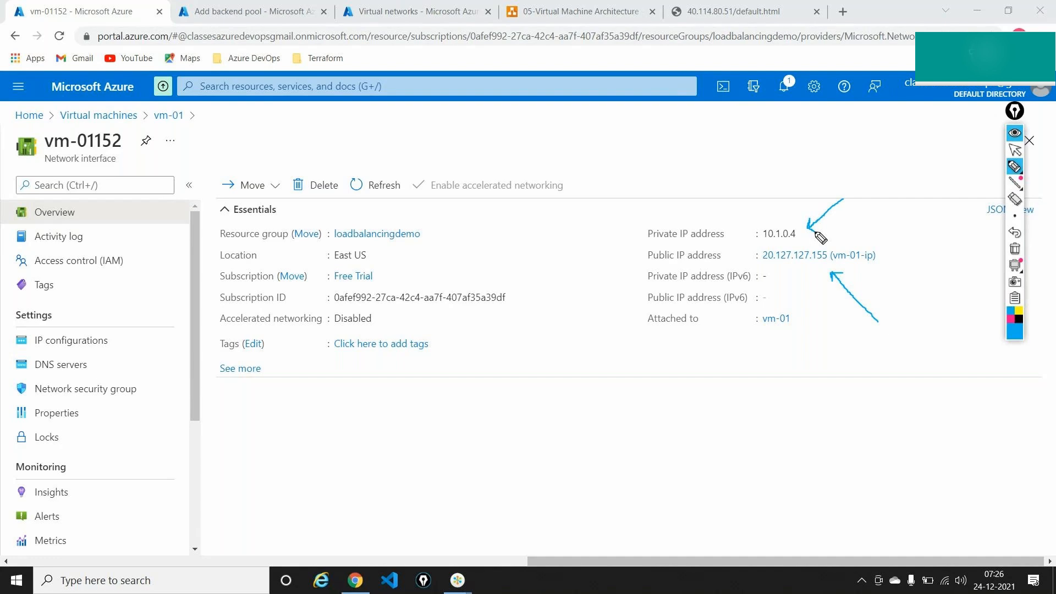
drag(695, 365, 767, 341)
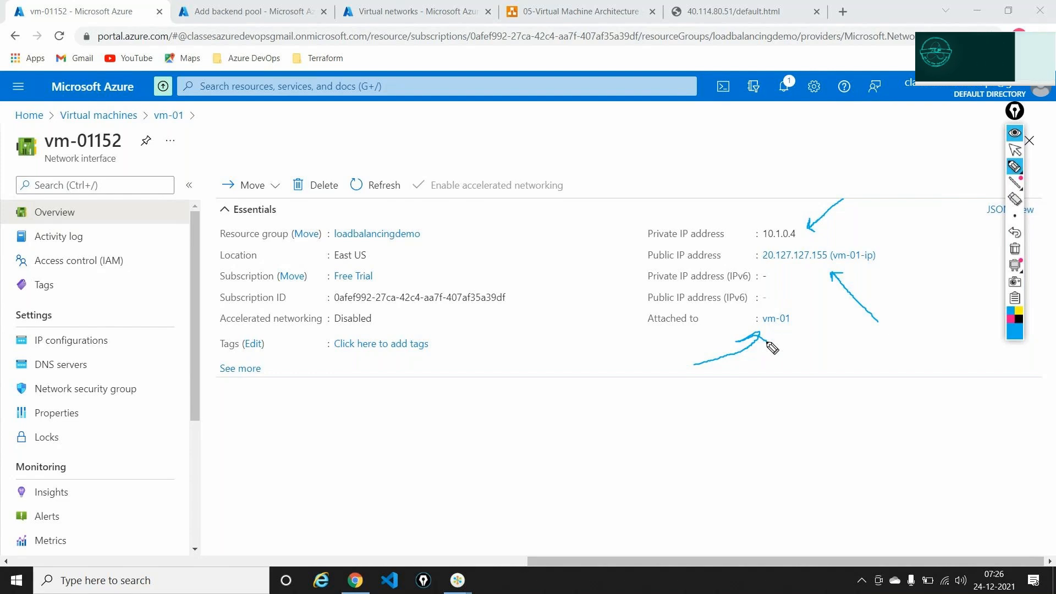
click(1014, 248)
click(1014, 150)
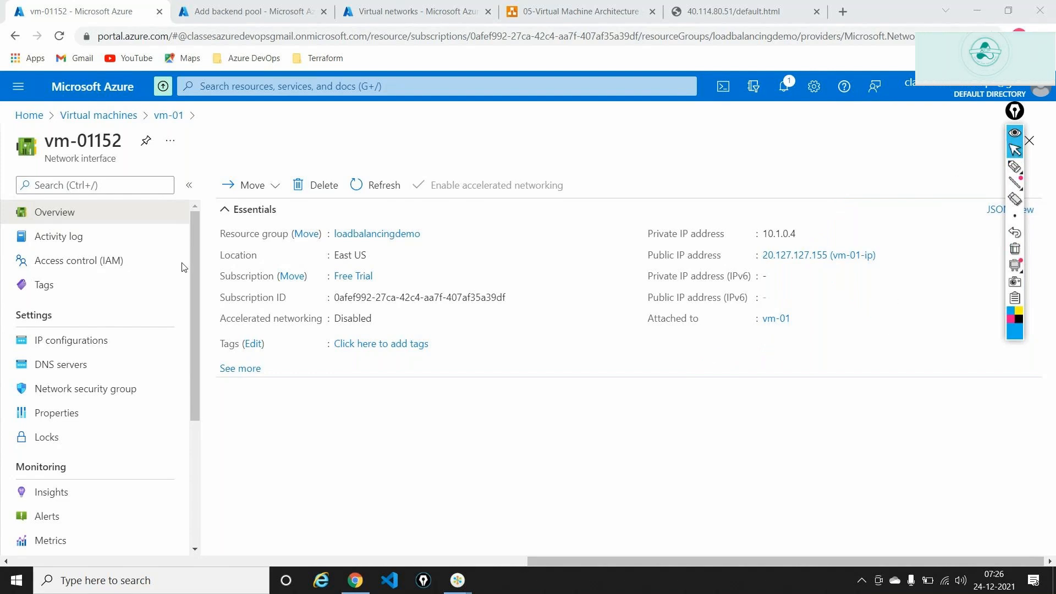
In ipconfig1 of vm-01's network interface, disassociate the public IP address, set the private IP assignment to Static, and save
click(142, 342)
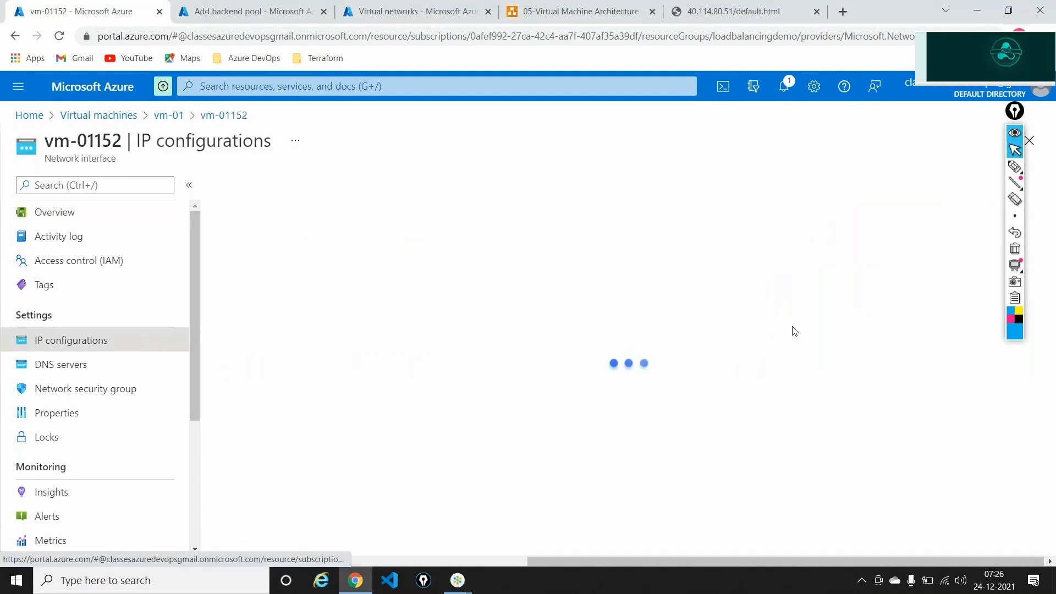
click(1013, 134)
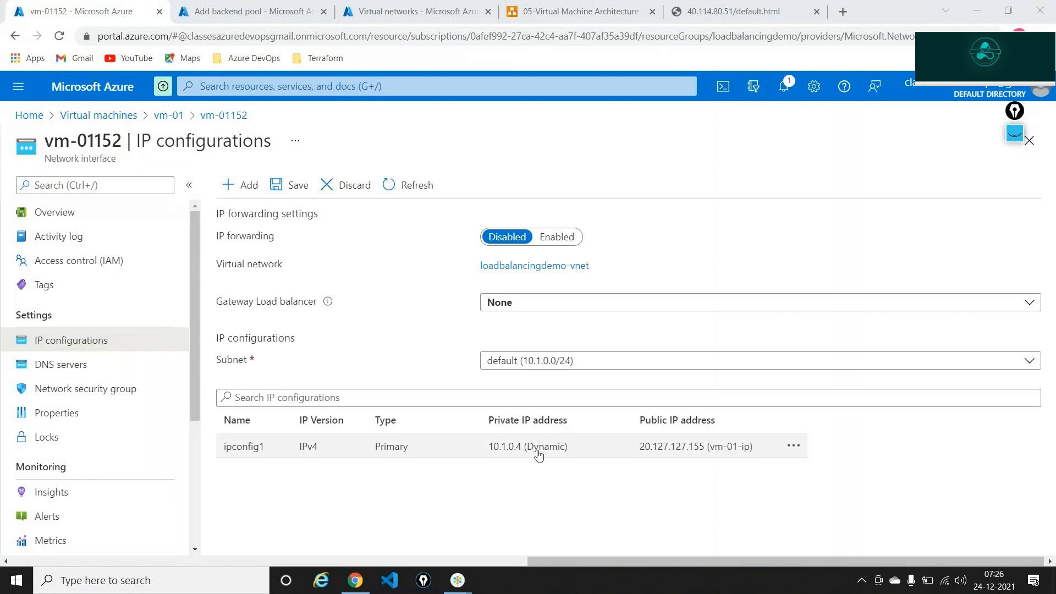
click(516, 453)
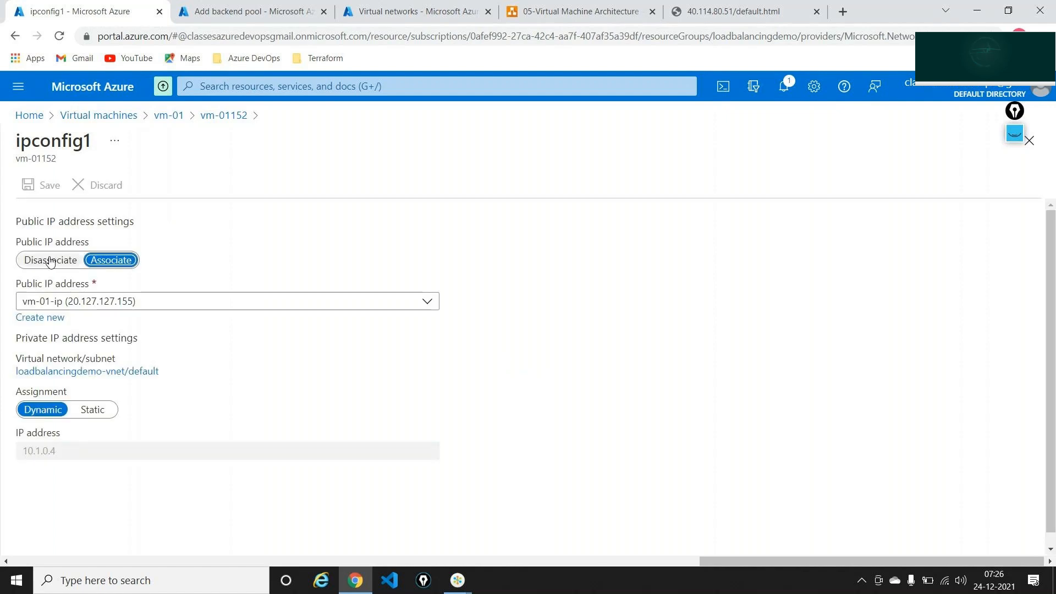
click(50, 261)
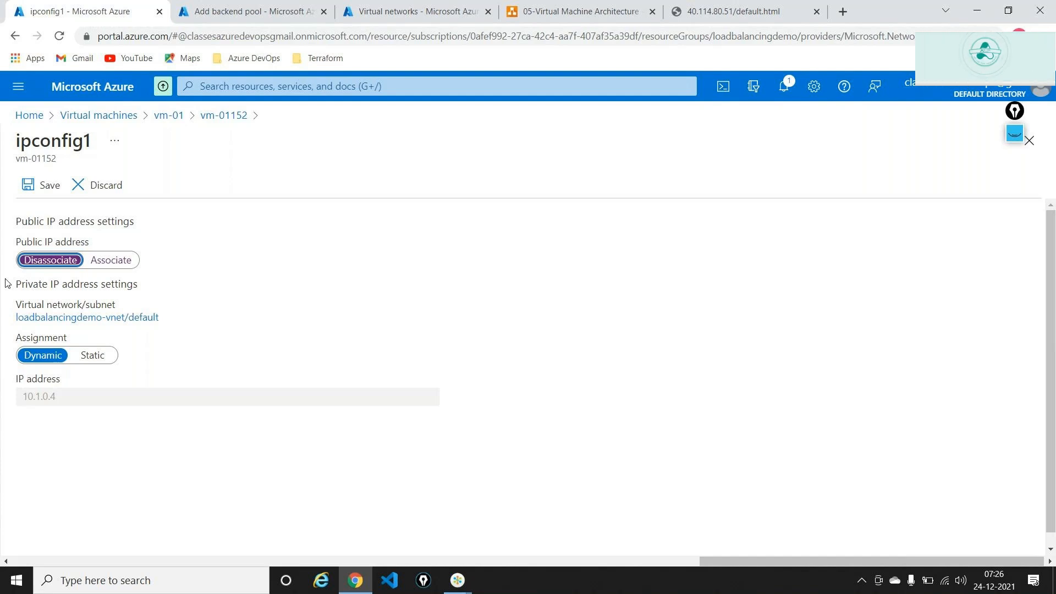
click(95, 357)
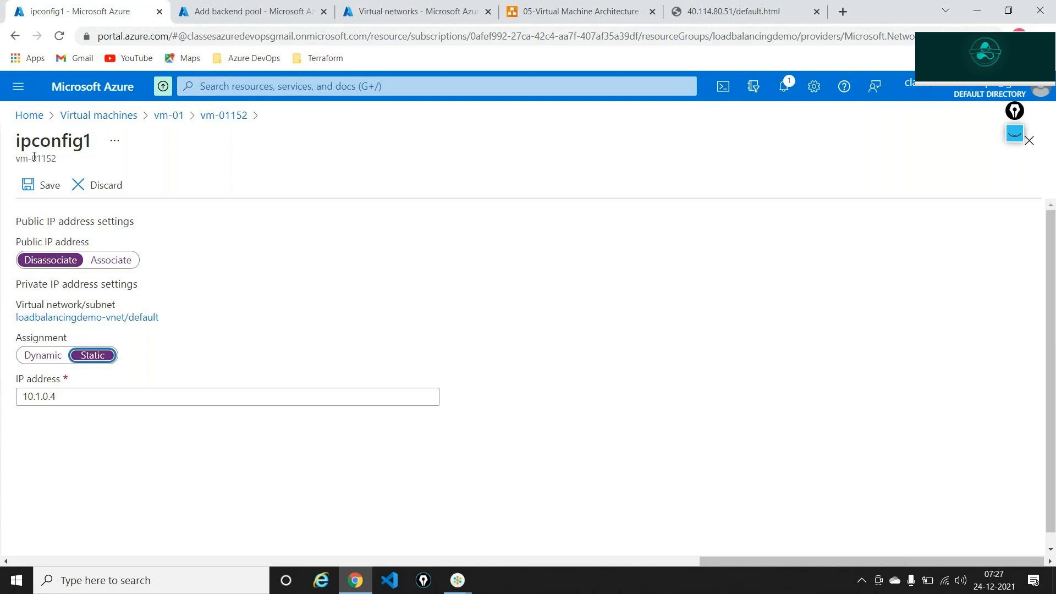
click(43, 178)
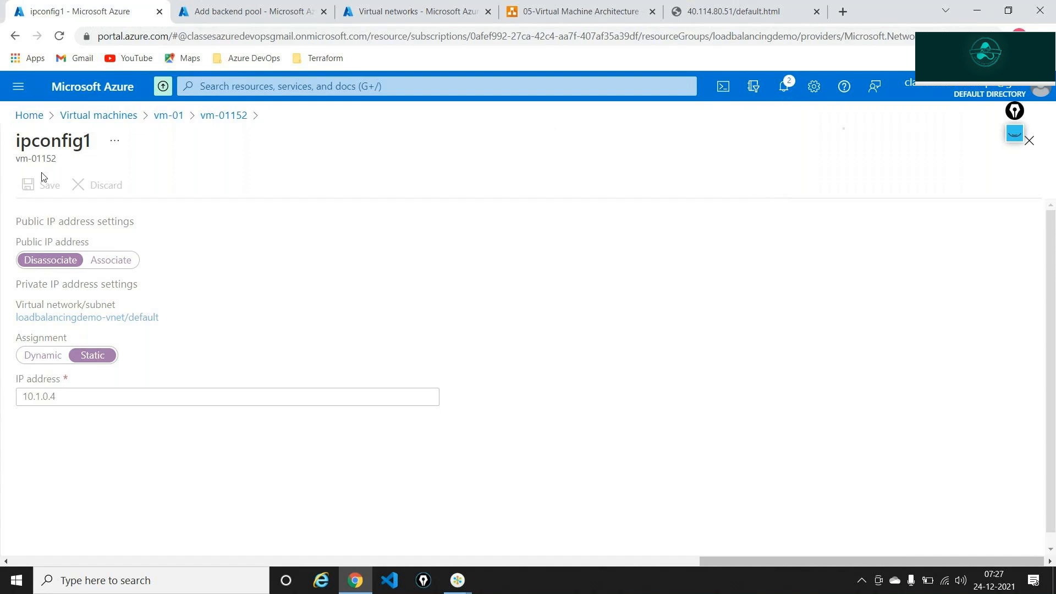
Duplicate the portal browser tab and open the network interface vm-01153 of the vm-02 virtual machine there
right_click(72, 11)
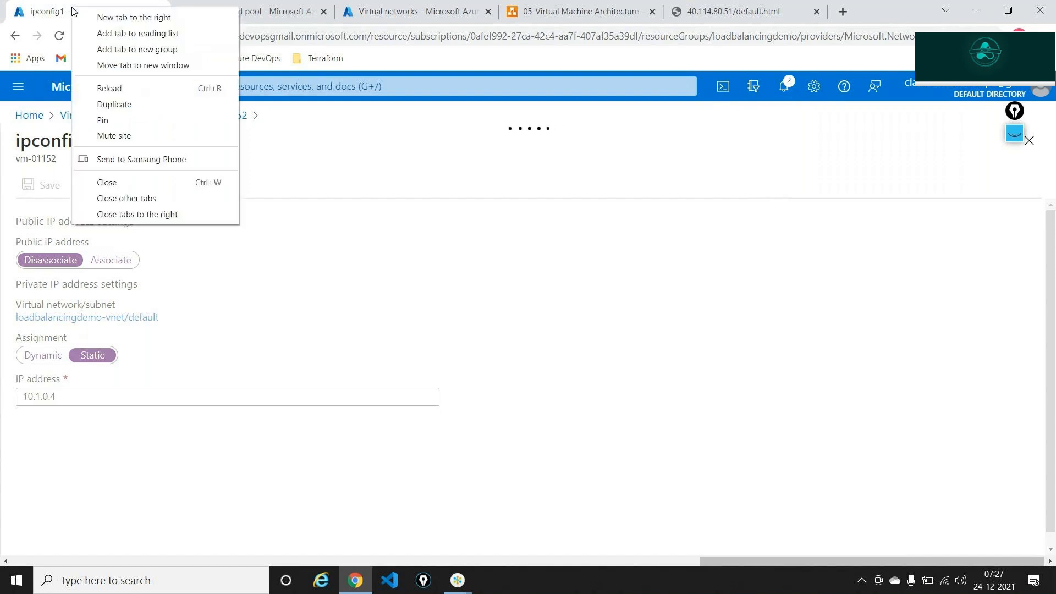
click(121, 104)
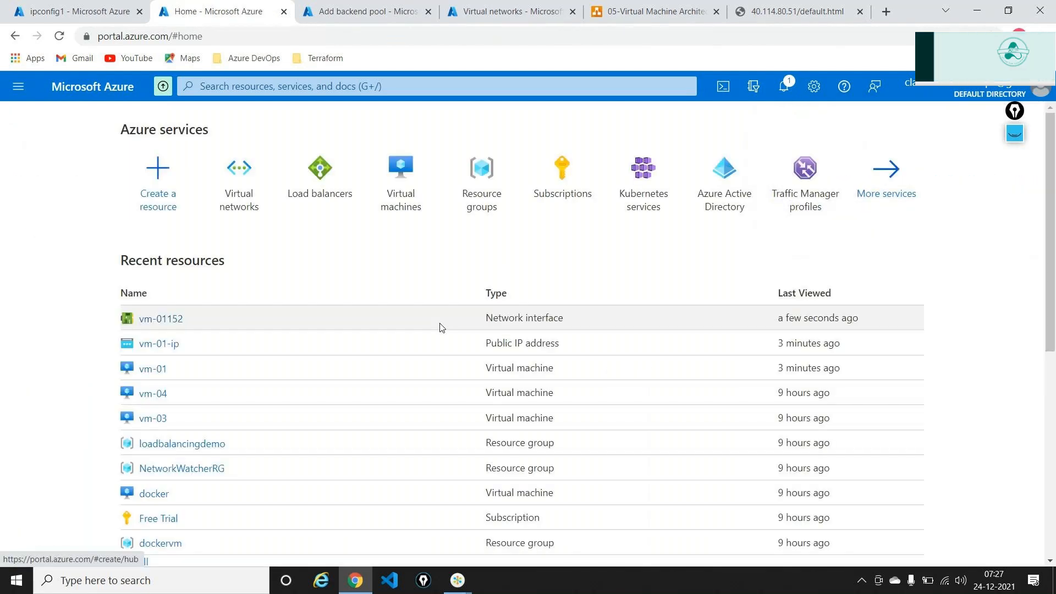
click(421, 187)
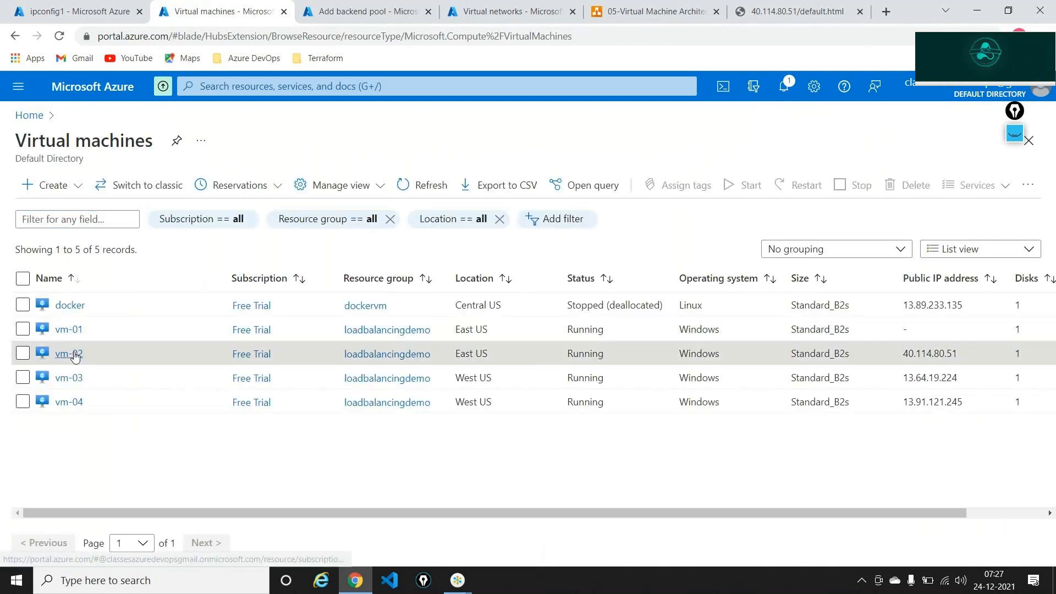
click(69, 353)
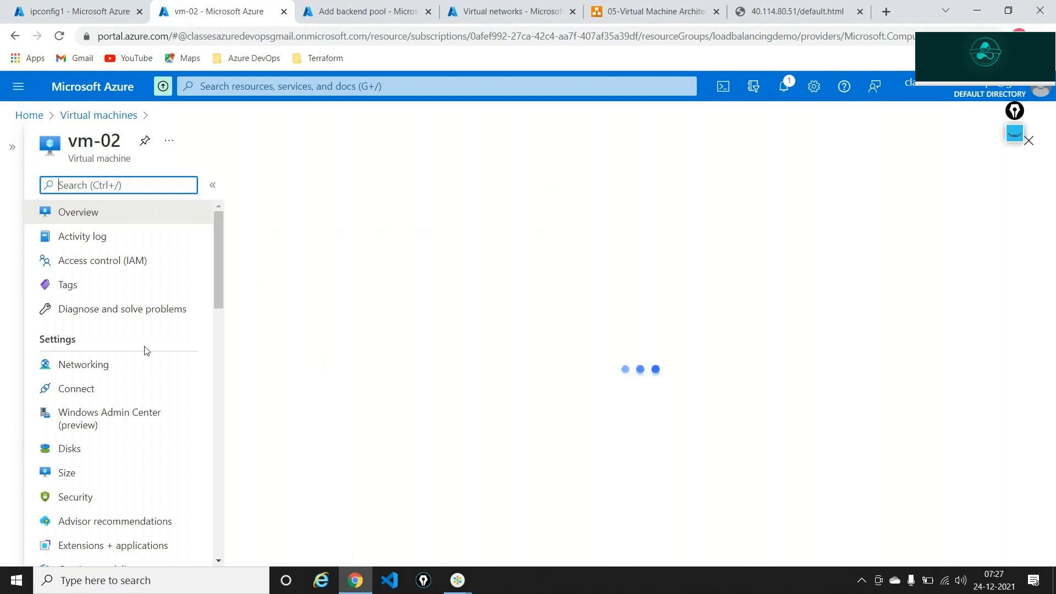
click(127, 362)
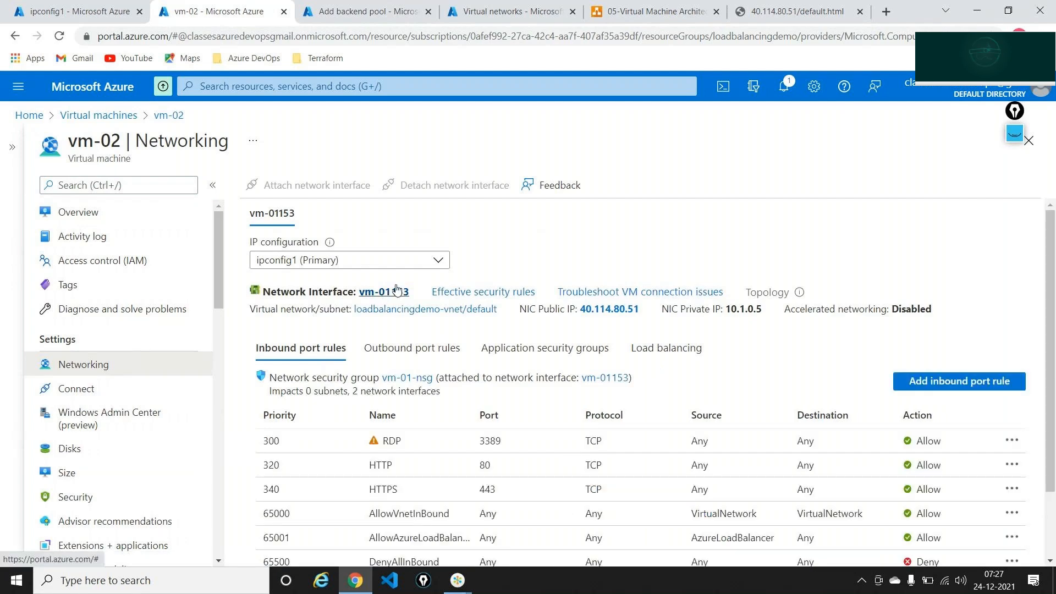
click(398, 289)
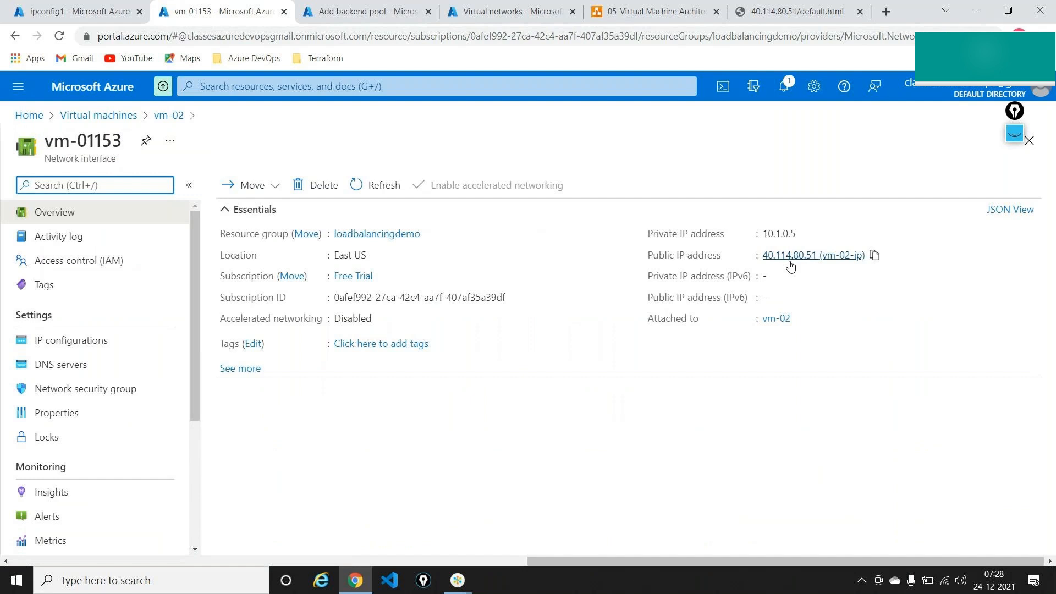
In vm-02's ipconfig1, disassociate the public IP address and save the private IP assignment as Static, returning to vm-01's configuration
click(105, 341)
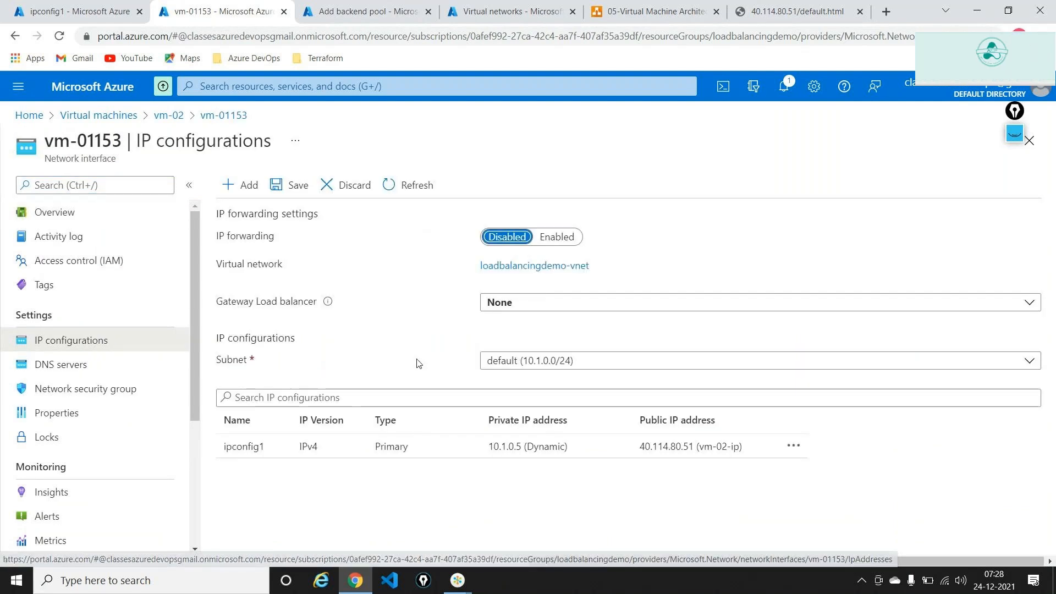
click(330, 450)
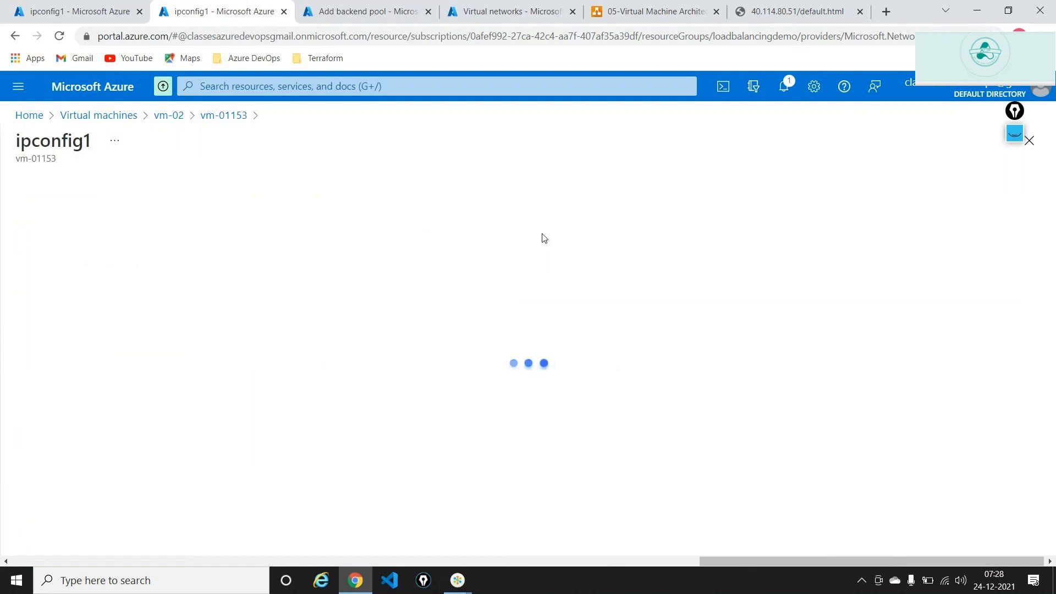
click(66, 260)
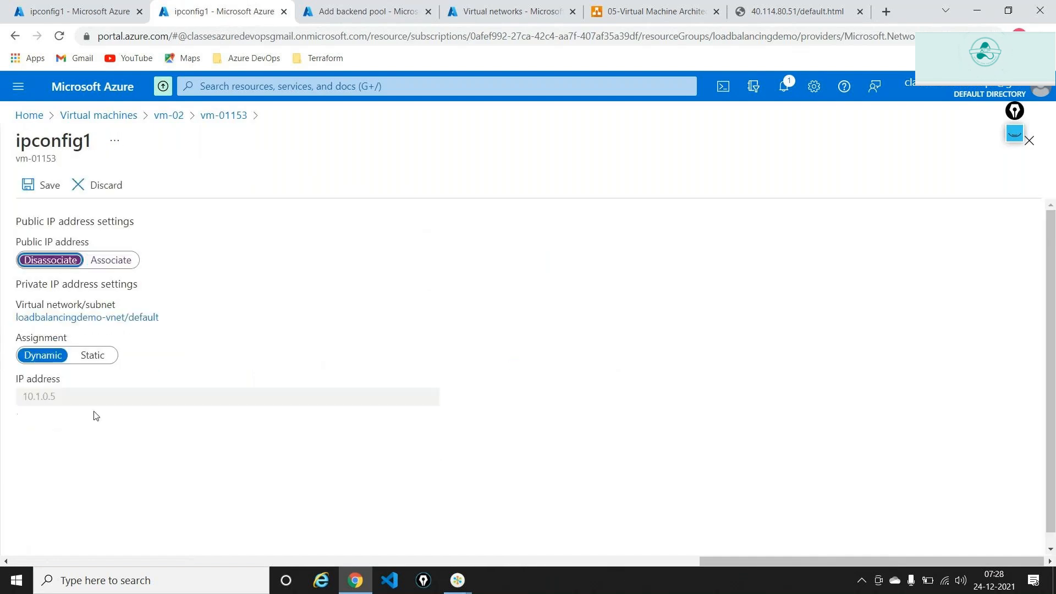
click(94, 355)
click(44, 187)
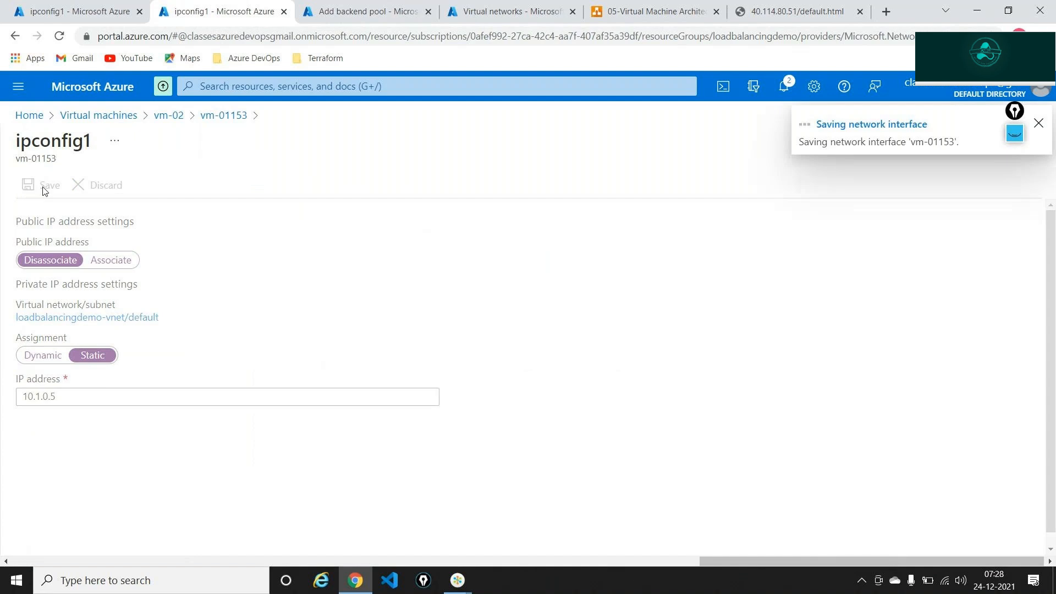
click(88, 10)
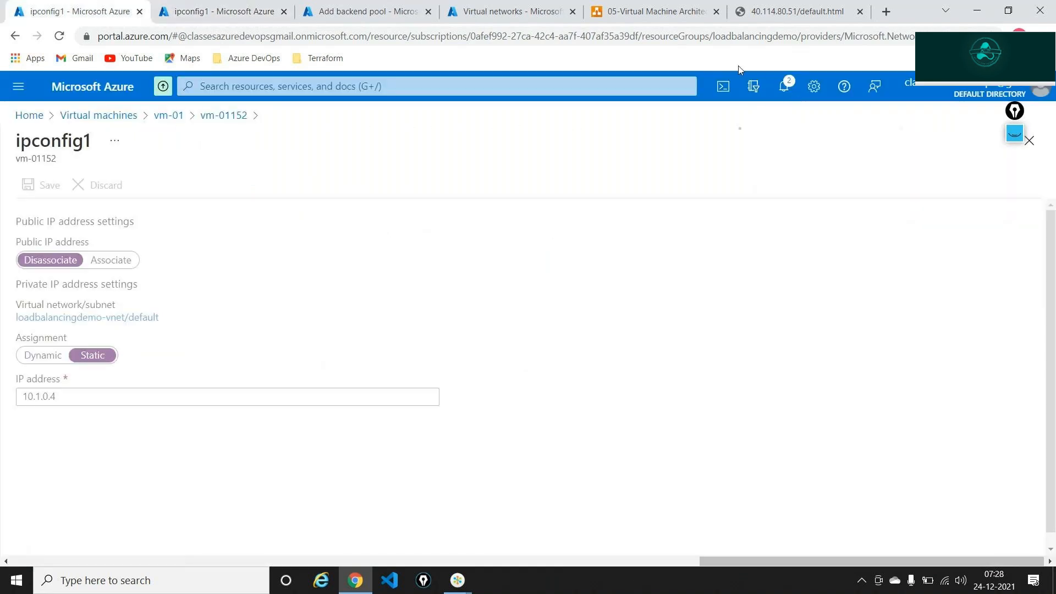
Check the save progress of vm-01's network interface in the notifications, along with vm-02's ipconfig1 and the backend pool form
click(780, 90)
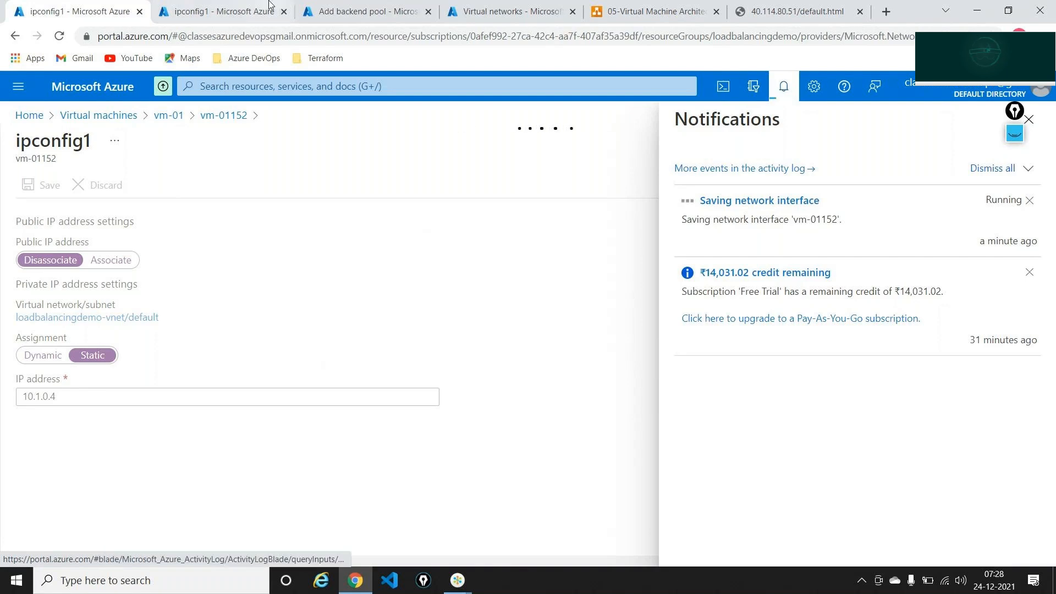
click(248, 10)
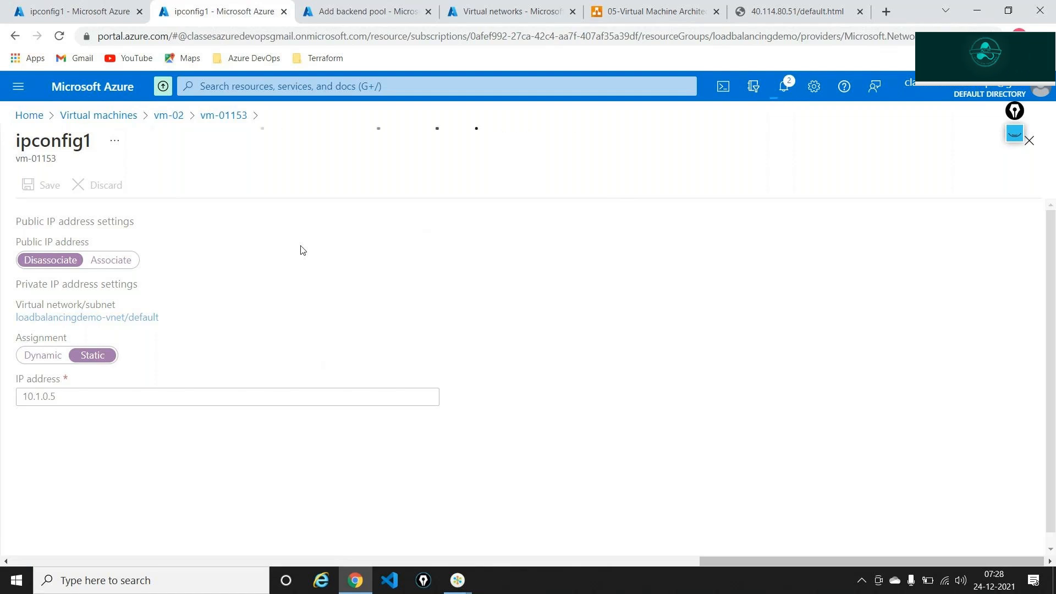
click(364, 11)
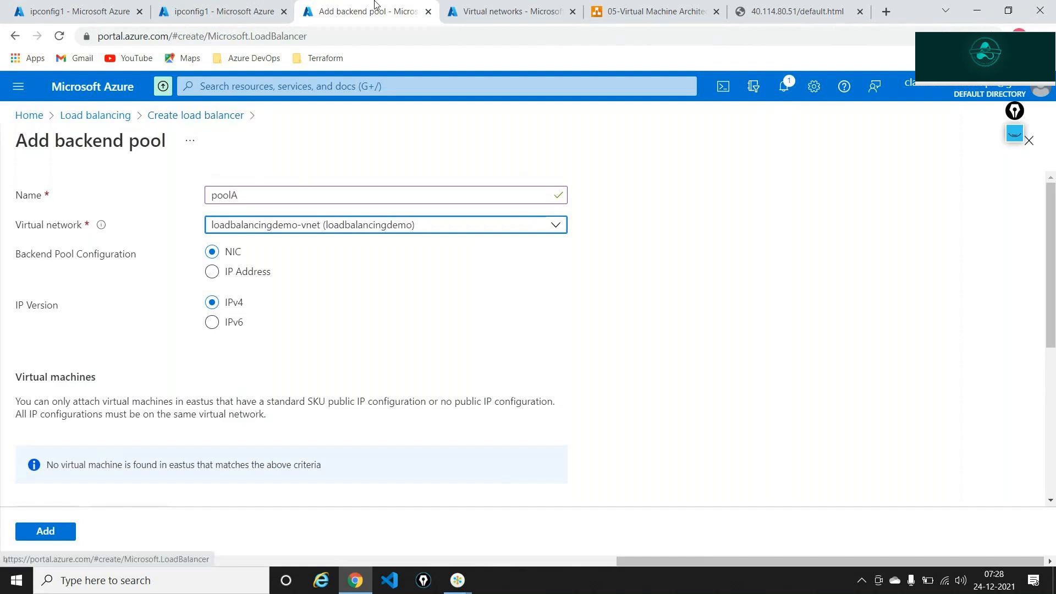
click(66, 6)
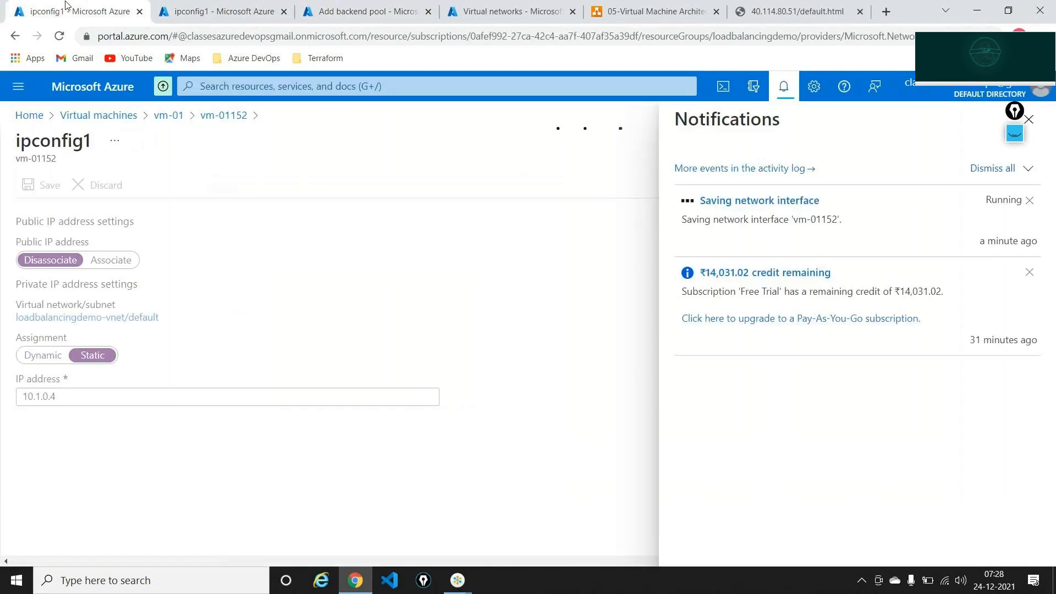
drag(1015, 113, 1035, 380)
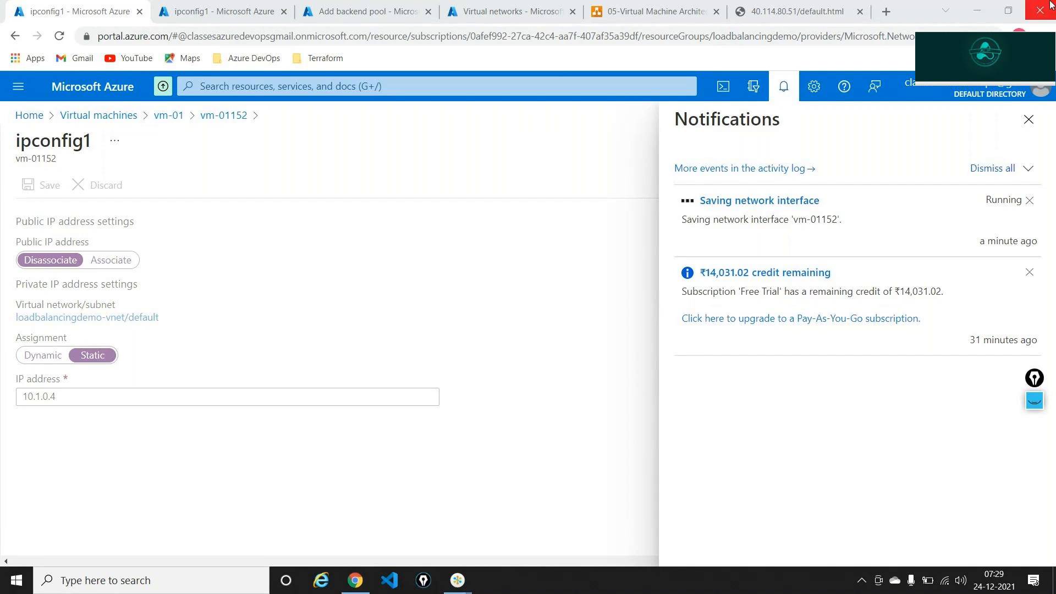
Open the virtual machines list, check the public IP addresses of vm-01 and vm-02, and open vm-01
click(511, 11)
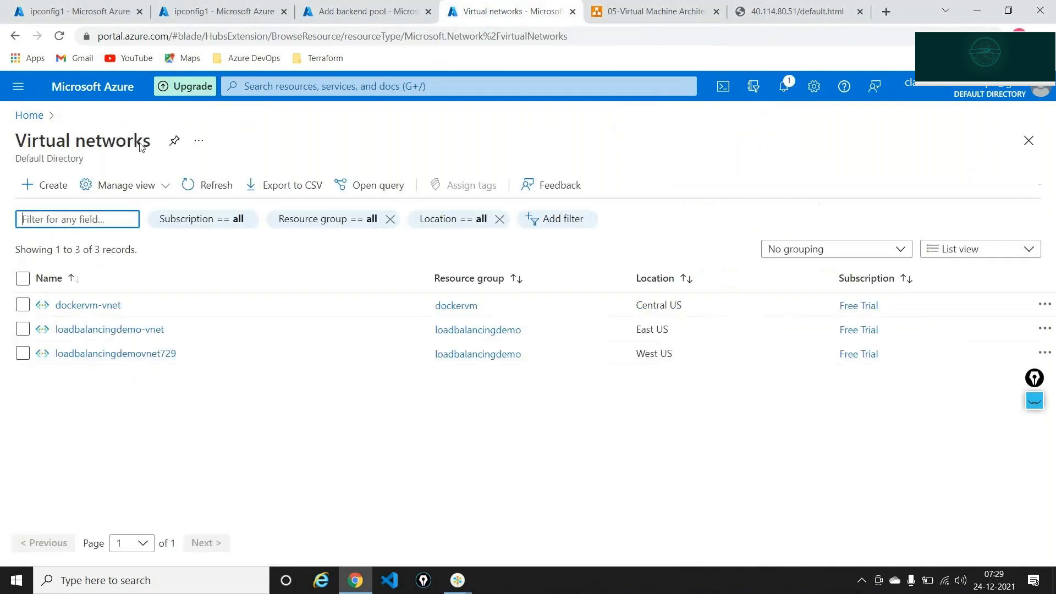
click(33, 115)
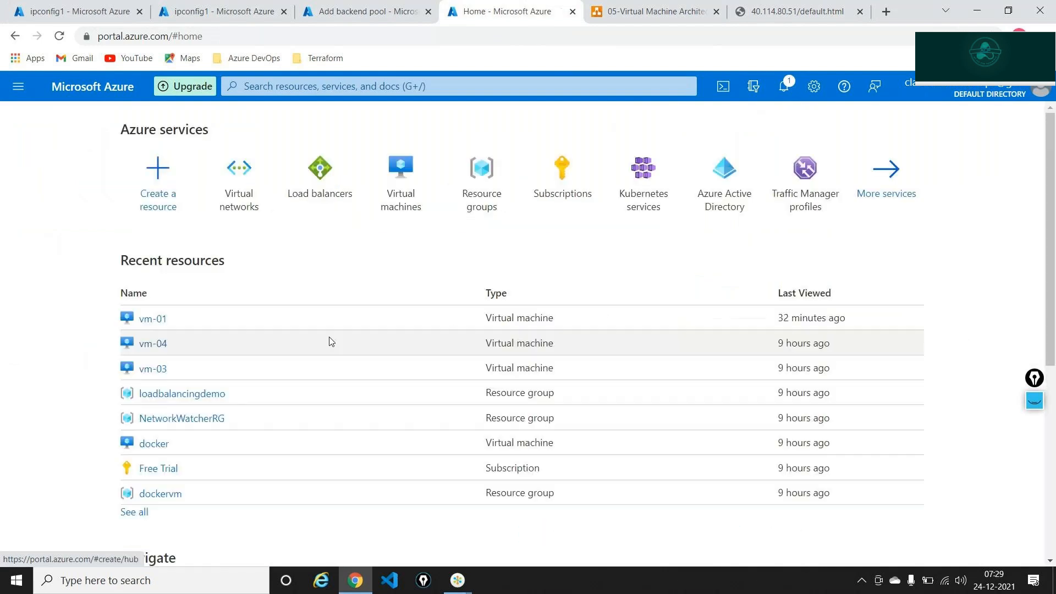
click(419, 194)
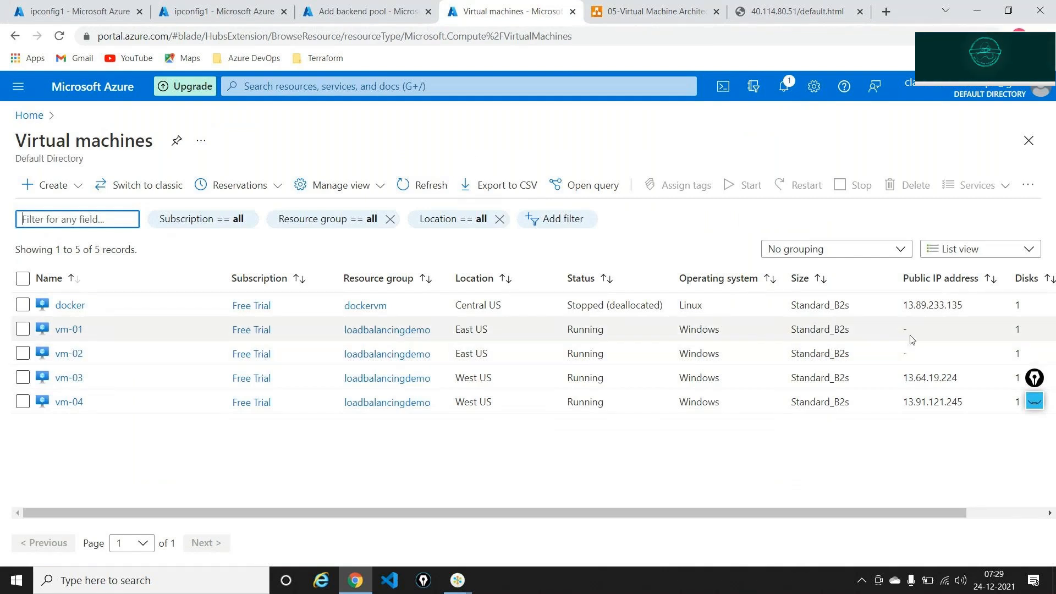
click(63, 329)
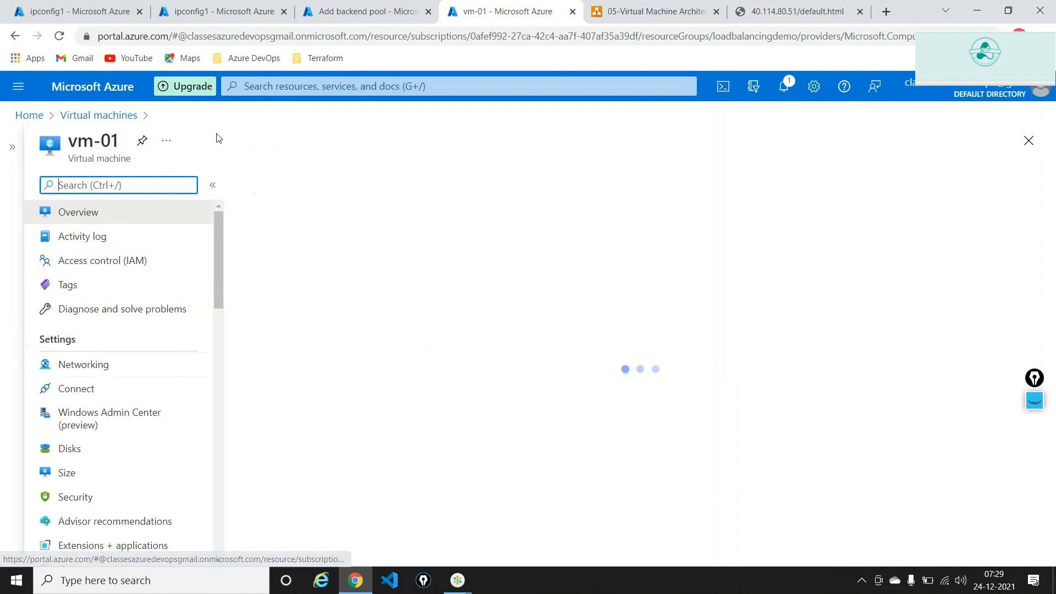
Save the IP configurations of vm-01's network interface vm-01152 and close the extra browser tab showing vm-01
click(53, 6)
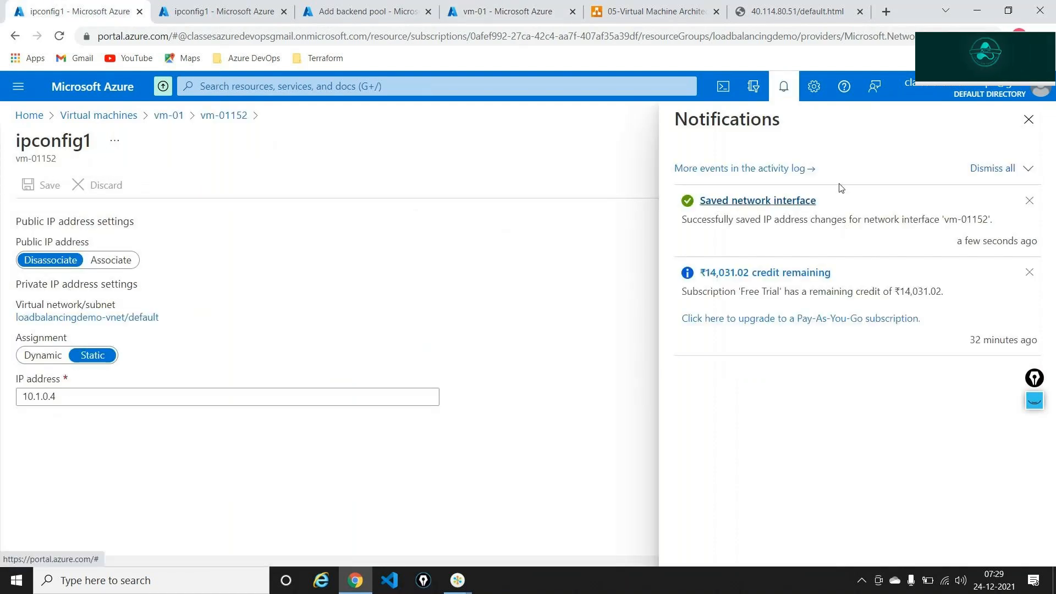
click(1028, 118)
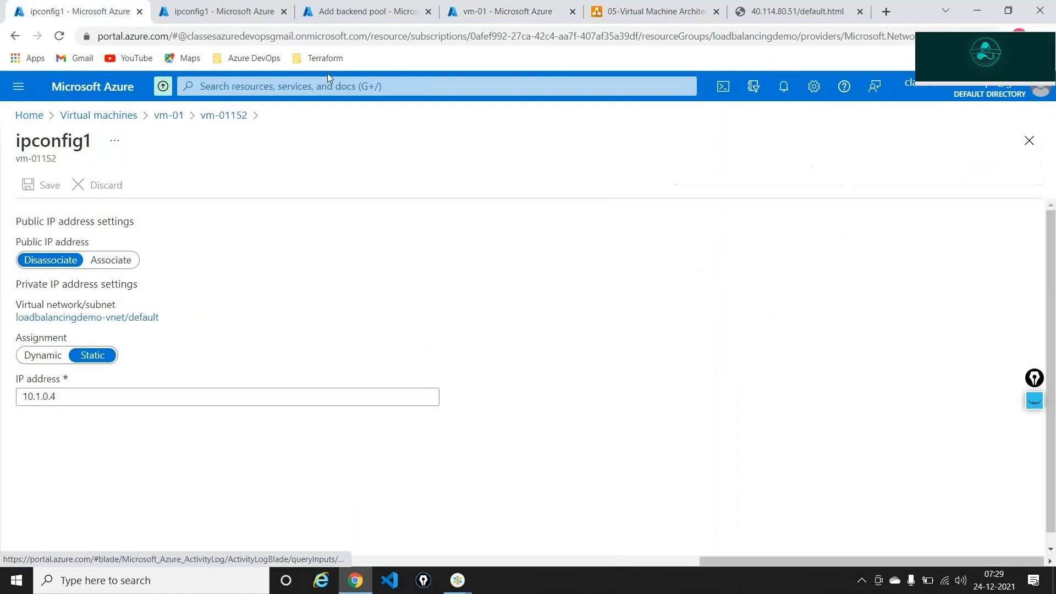
click(223, 116)
click(290, 185)
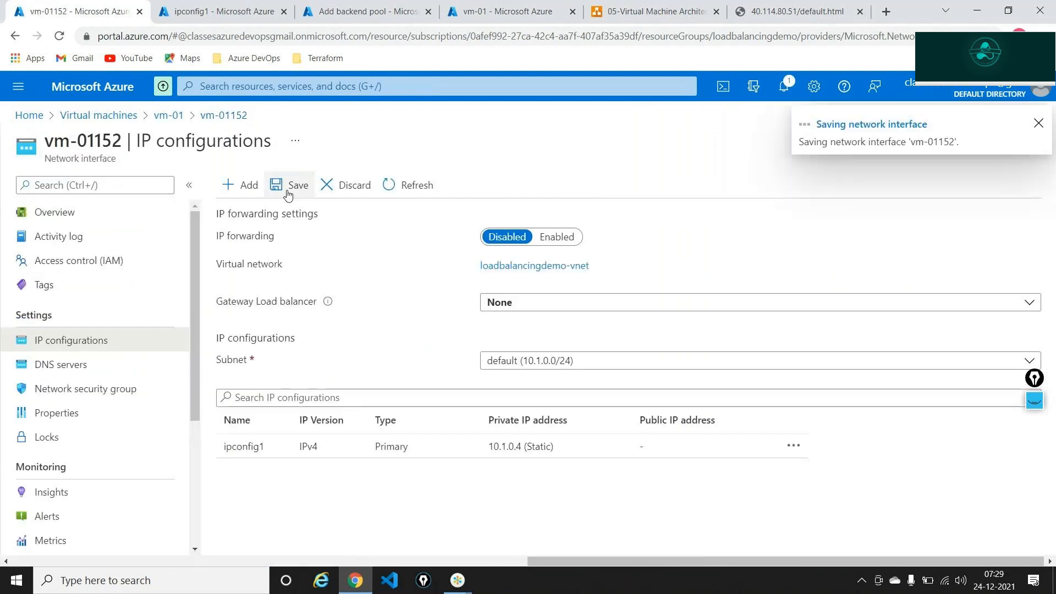
click(290, 6)
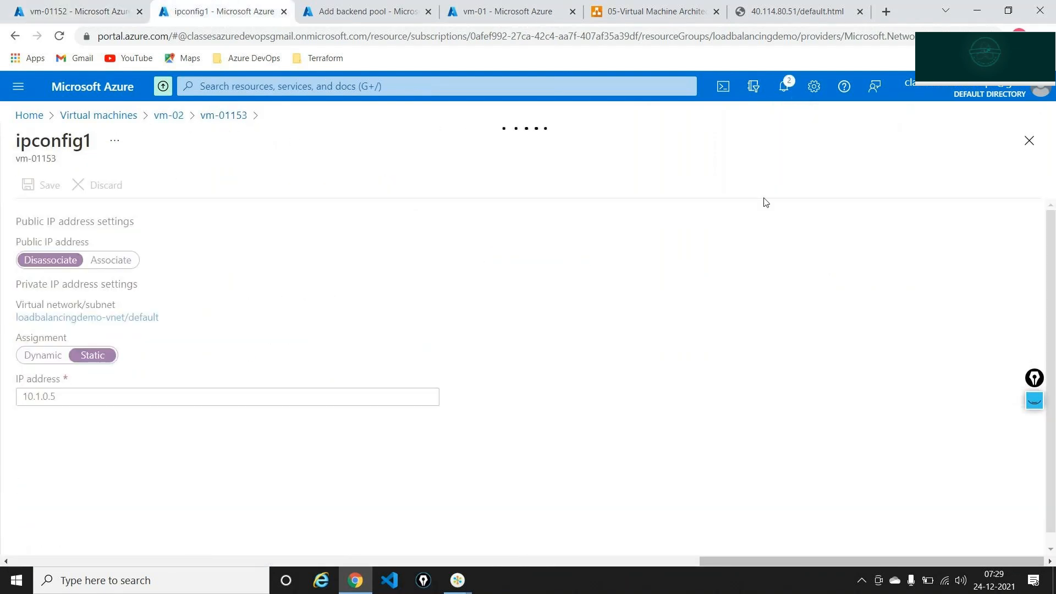
click(93, 6)
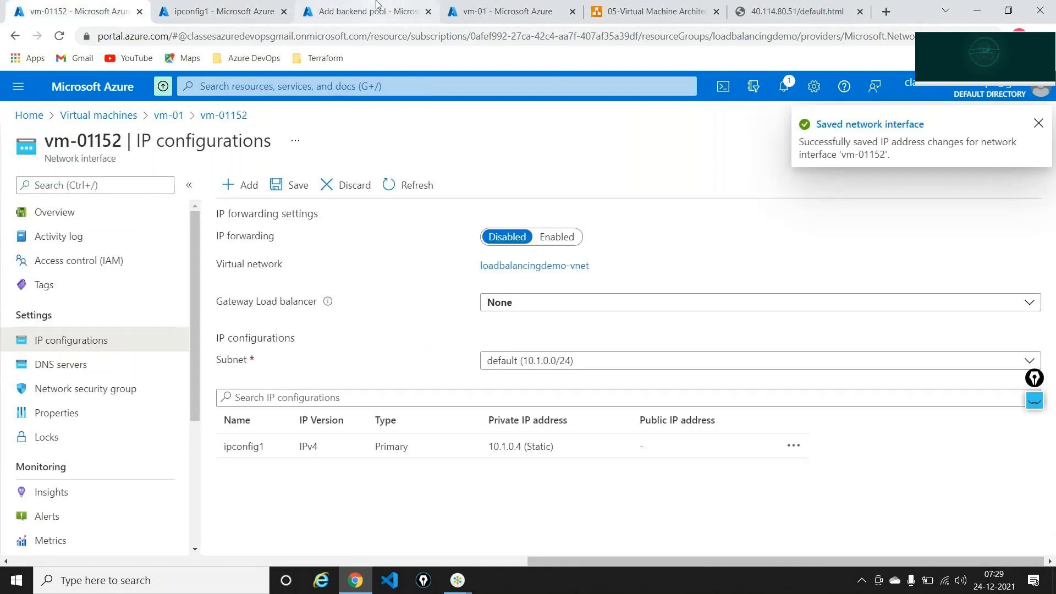
click(517, 6)
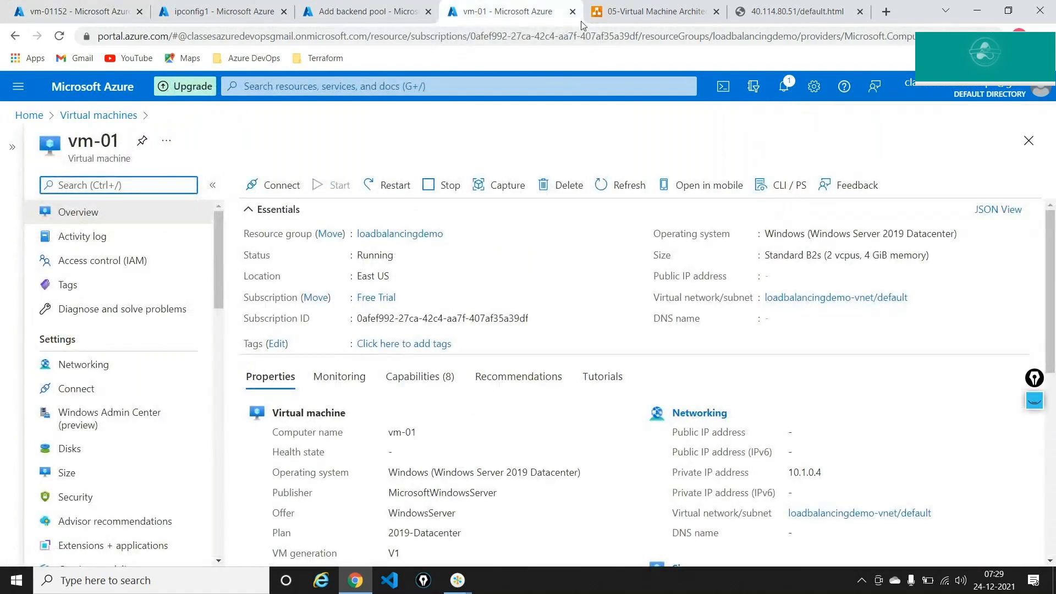
click(572, 11)
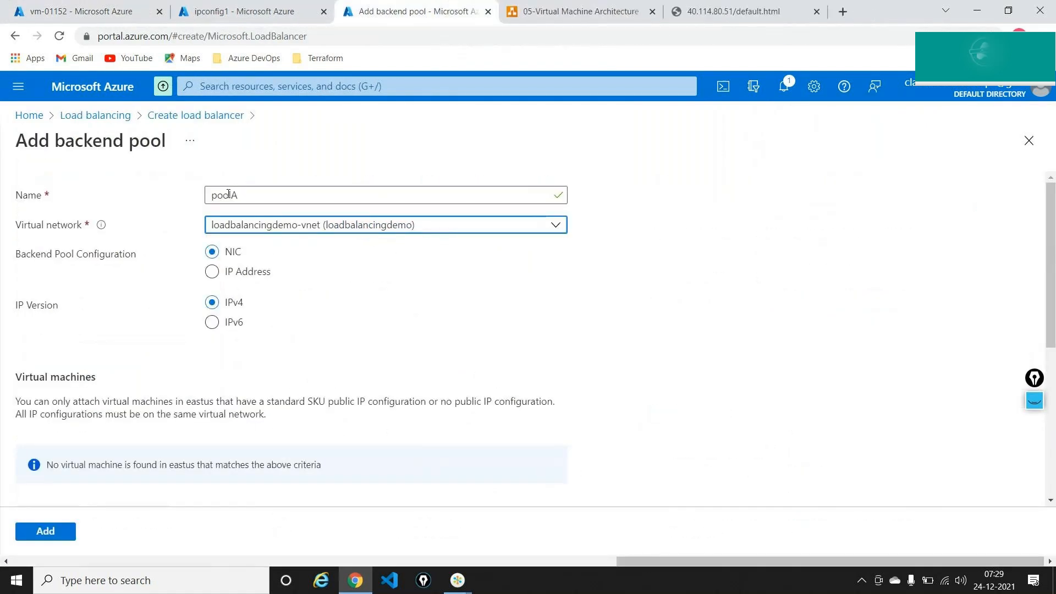
Reopen the load balancer's backend pool form, name the pool poolA, and choose the virtual network loadbalancingdemo-vnet (loadbalancingdemo)
click(198, 116)
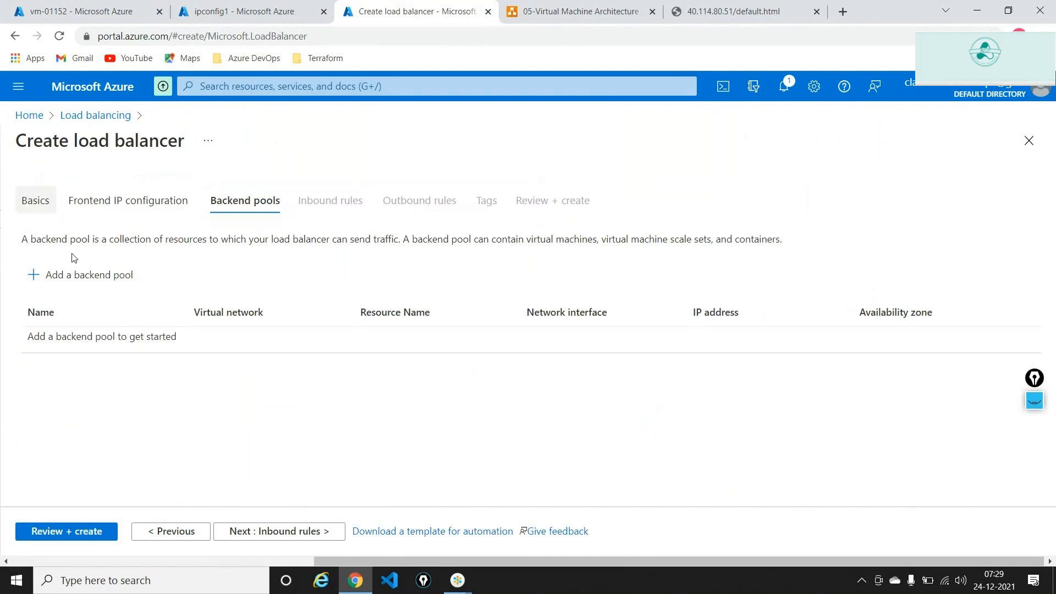
click(85, 289)
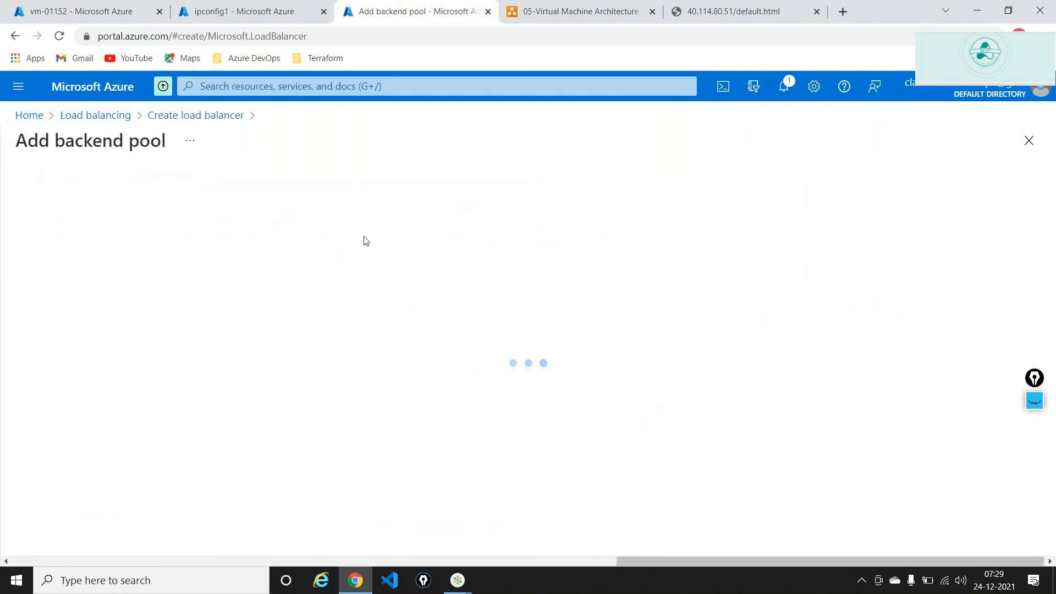
text(poolA)
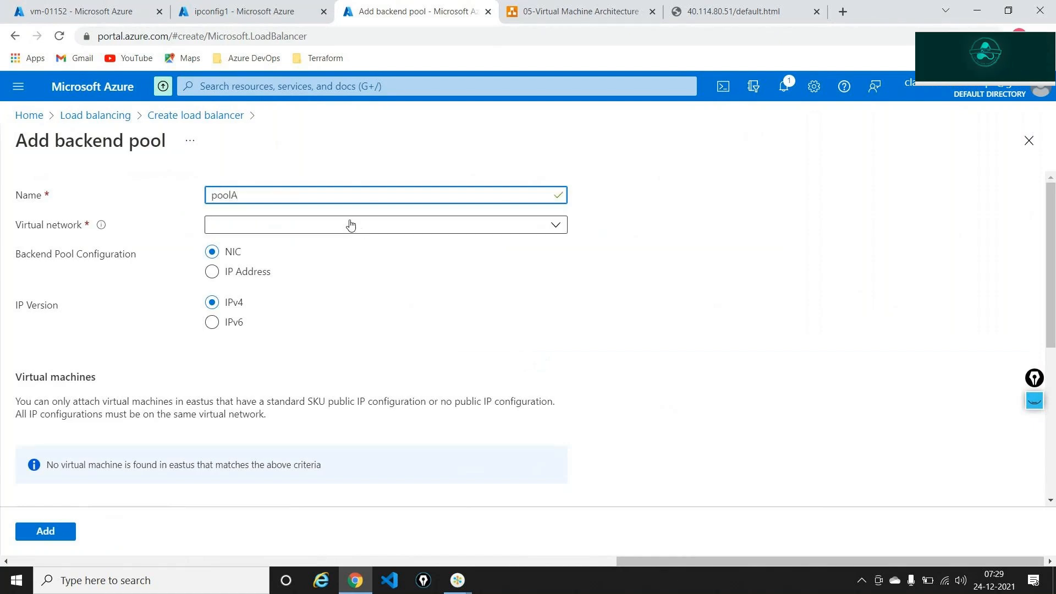
click(356, 229)
click(276, 275)
scroll(447, 296, down, 5)
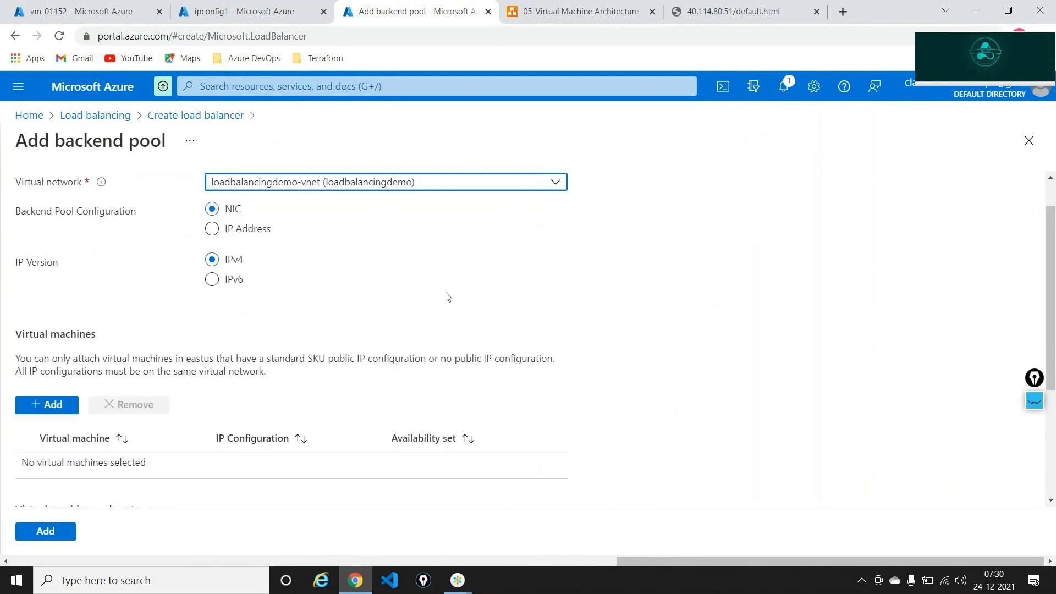
Add the virtual machines vm-01 and vm-02 to poolA and add the pool to the load balancer
click(61, 216)
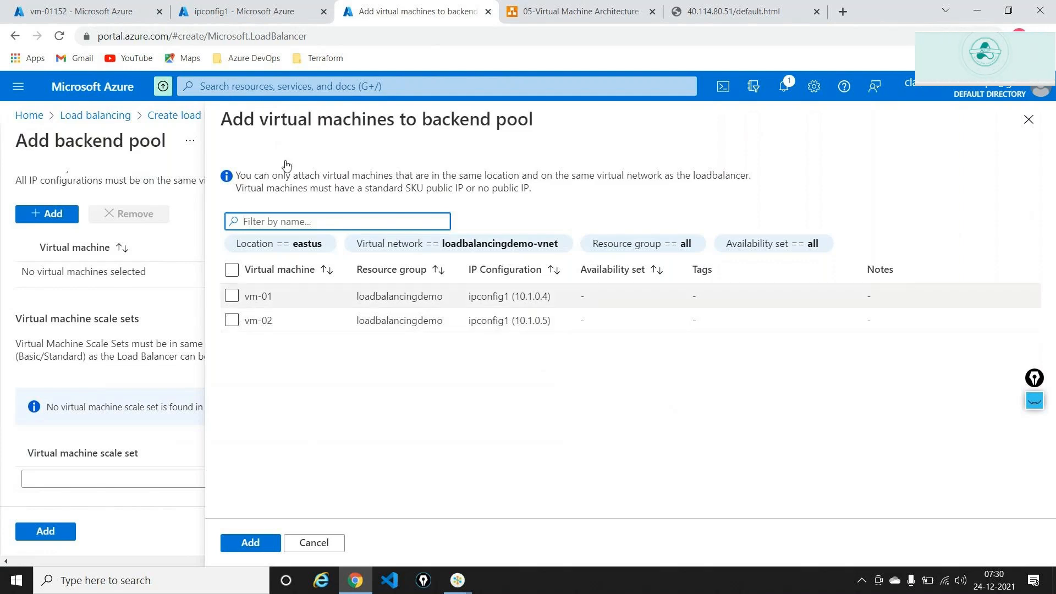
click(231, 296)
click(231, 320)
click(249, 542)
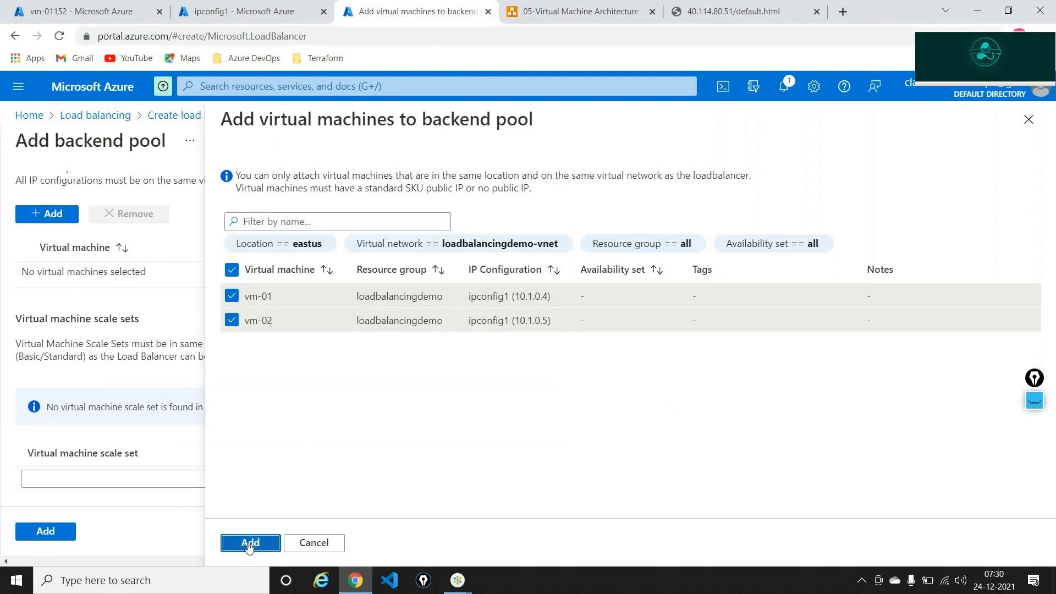
scroll(413, 359, down, 1)
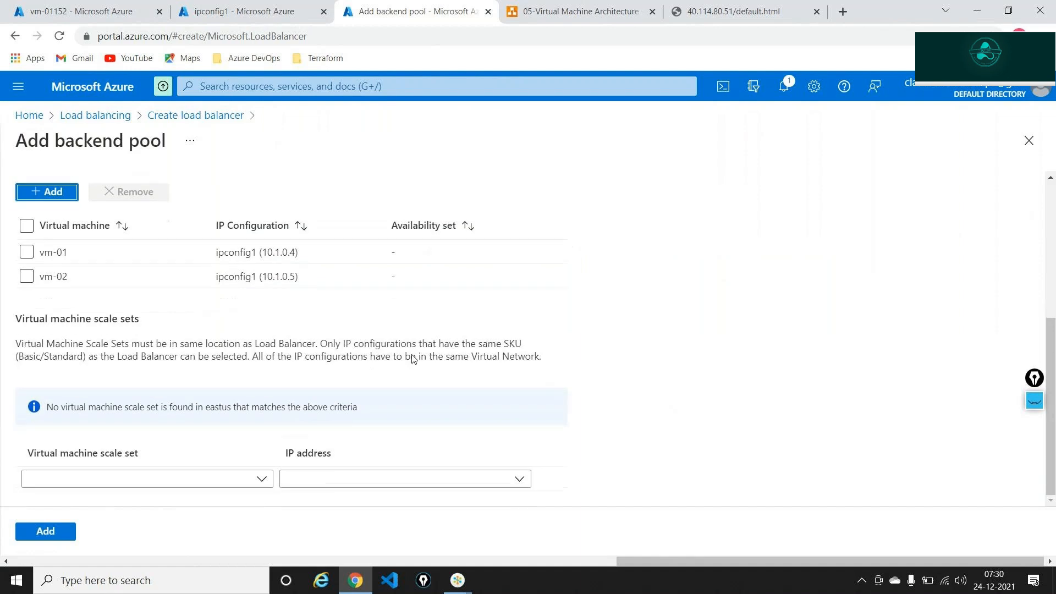
click(45, 531)
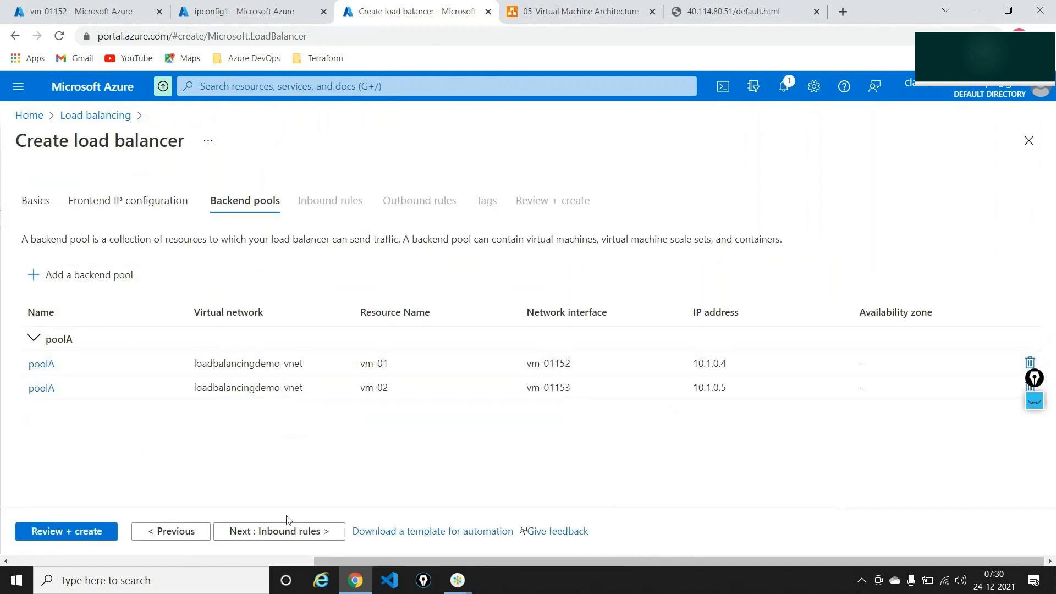
Continue to the inbound rules and start a load balancing rule named rule-eu
click(290, 533)
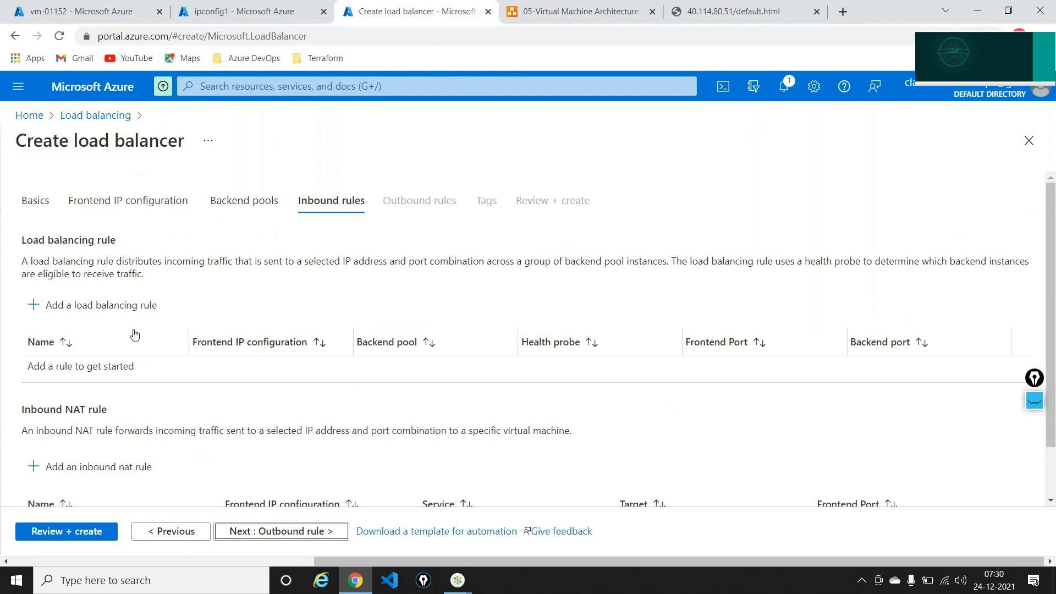
click(125, 312)
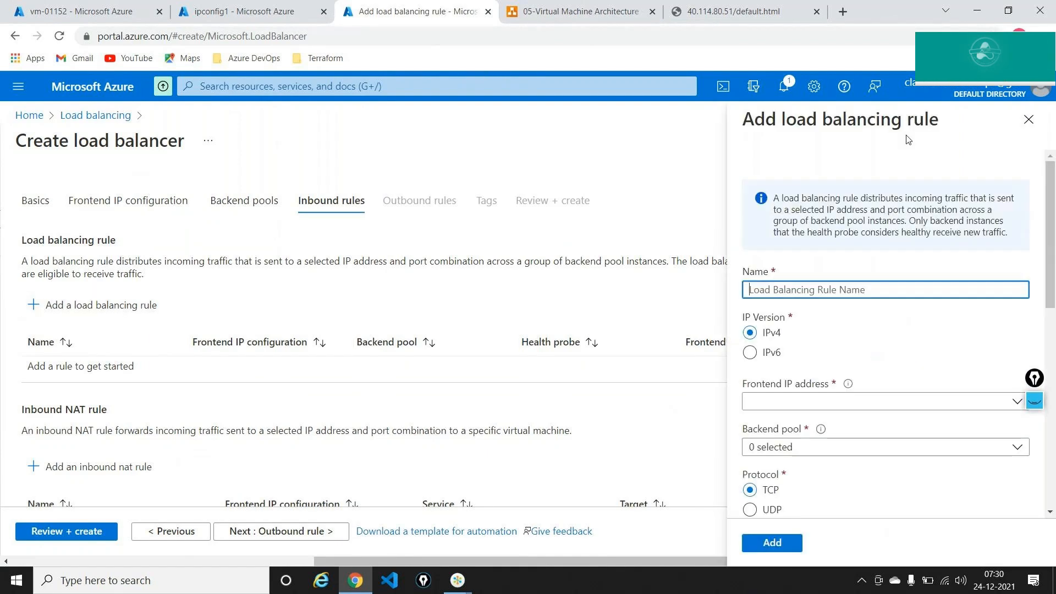
text(rule)
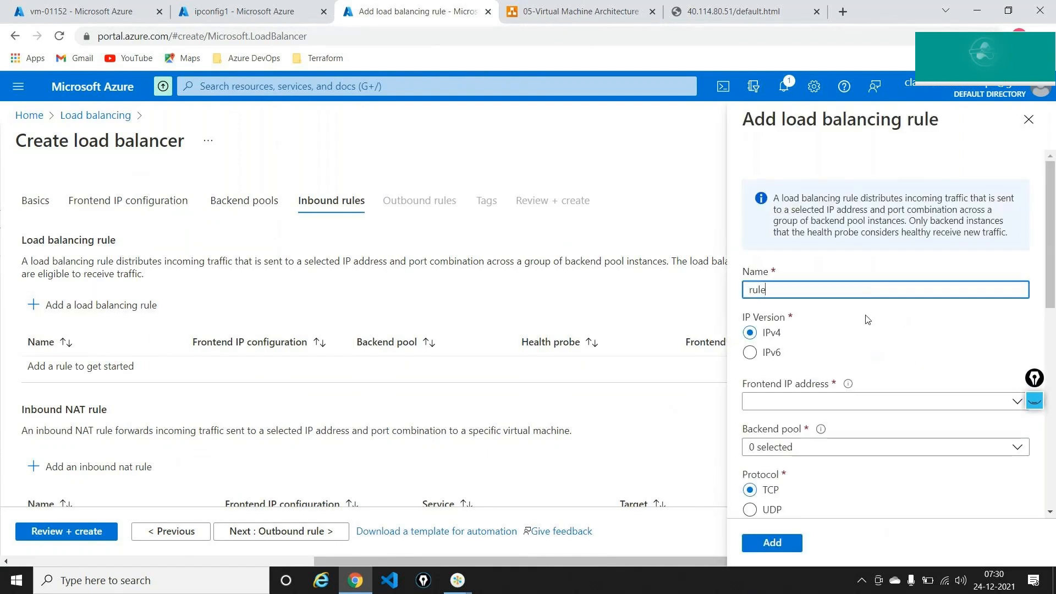
text(-eu)
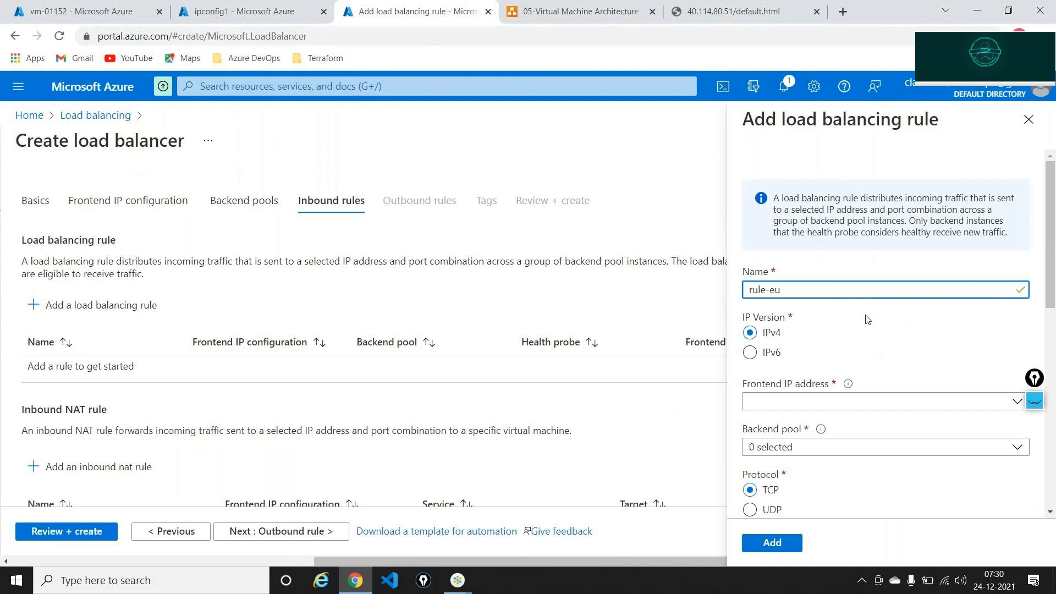
scroll(869, 319, down, 2)
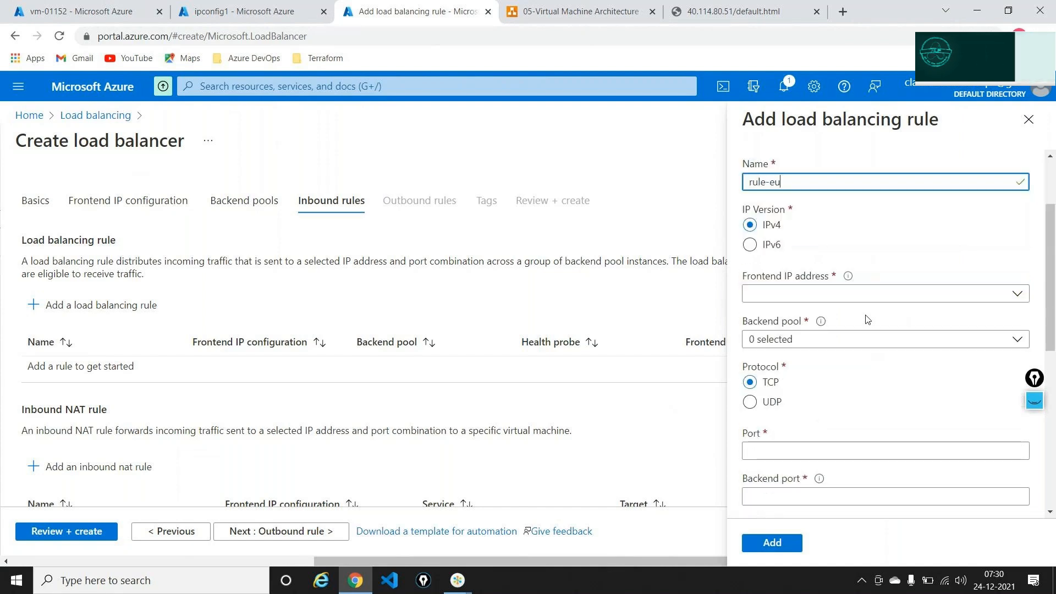
Assign the frontend IP address ipeu and the backend pool poolA to the rule-eu load balancing rule
click(1023, 290)
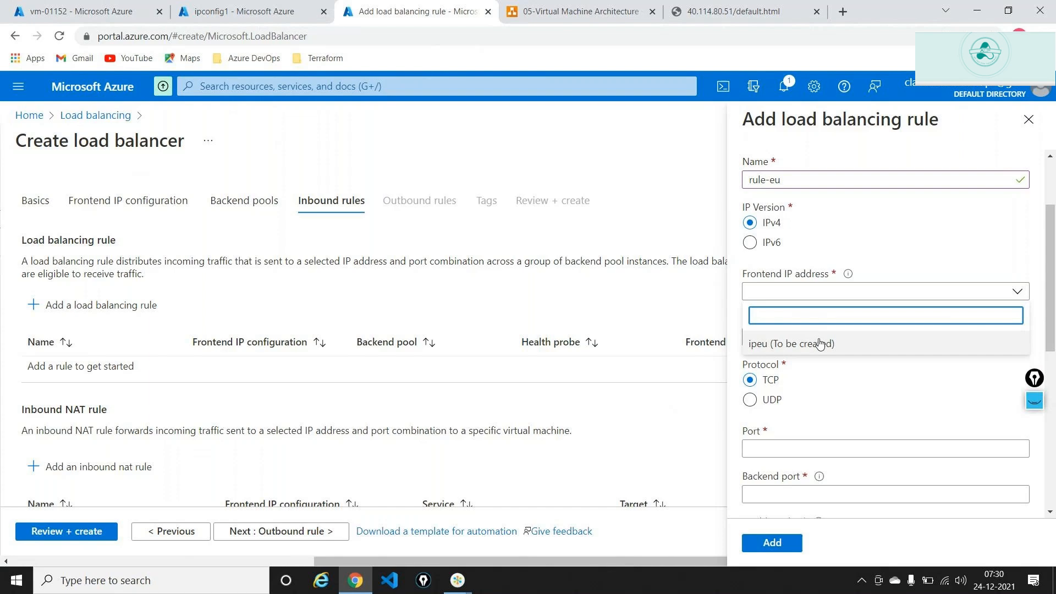
click(819, 343)
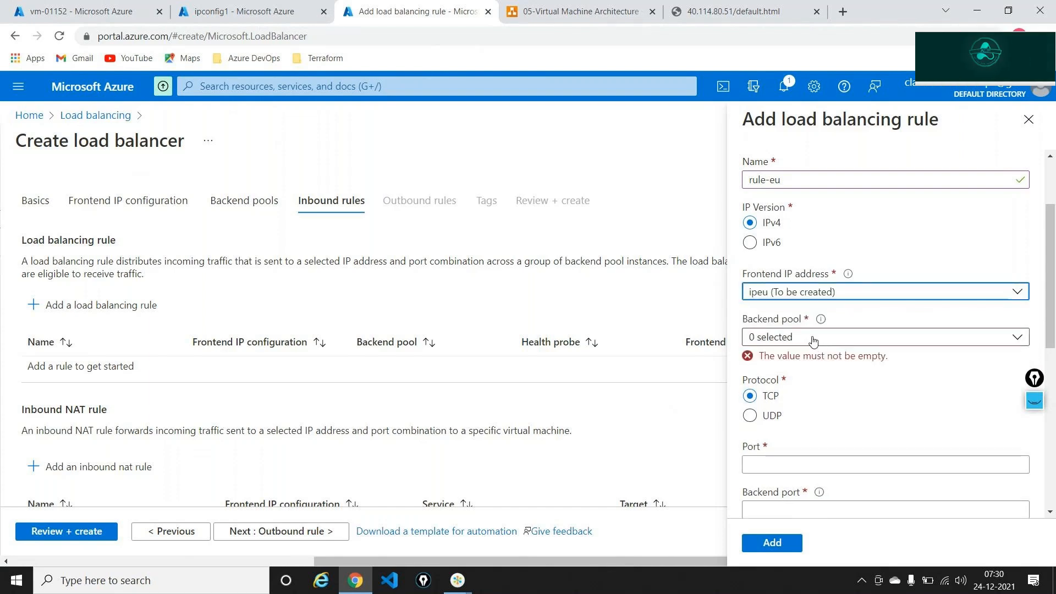
click(812, 340)
click(757, 399)
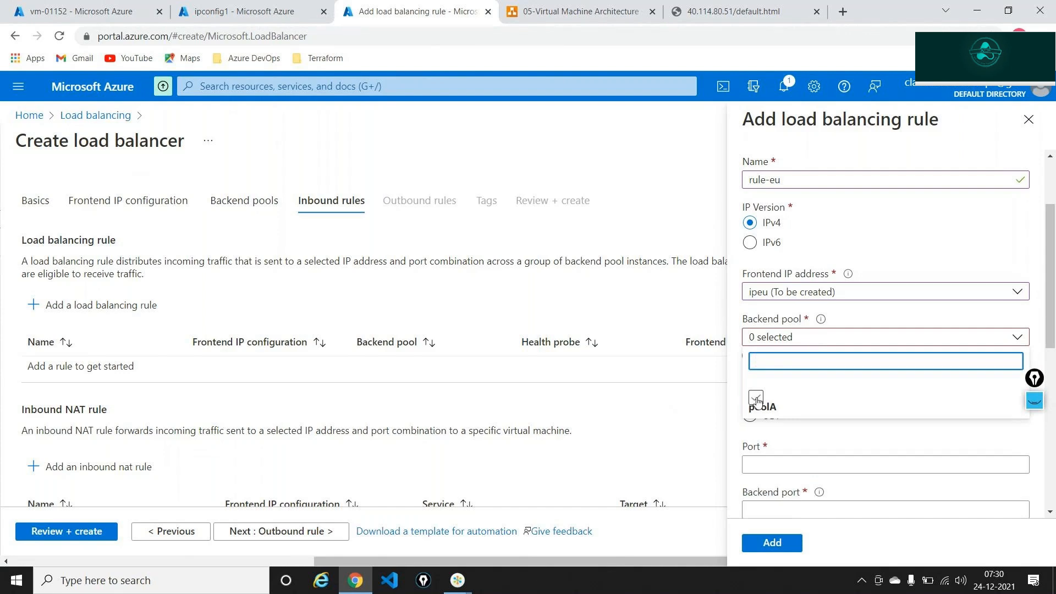
click(924, 274)
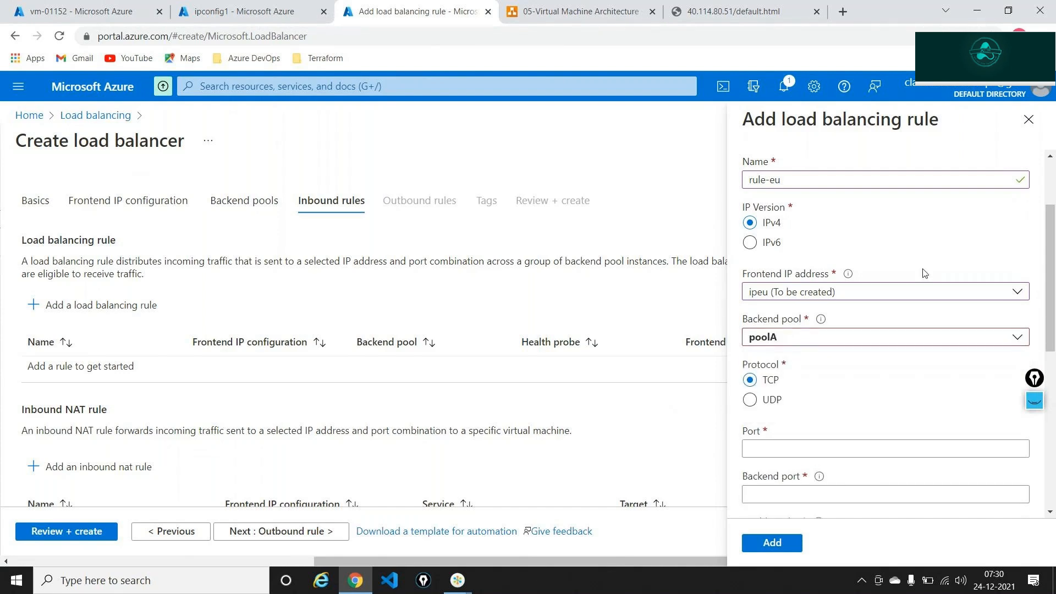
Set both the port and the backend port of the load balancing rule to 80
scroll(913, 273, down, 3)
click(797, 339)
text(80)
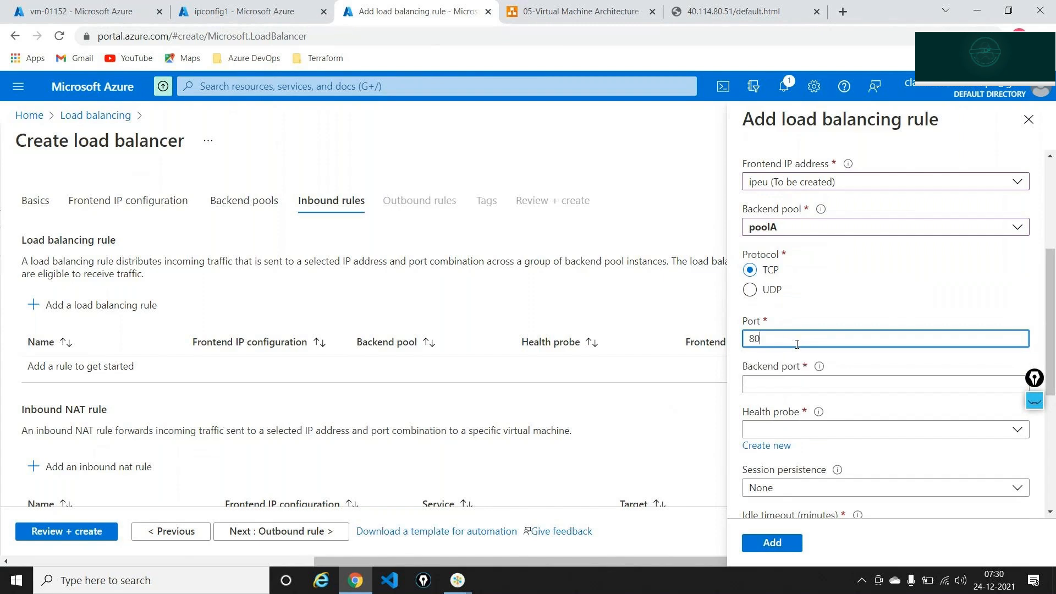
key(Tab)
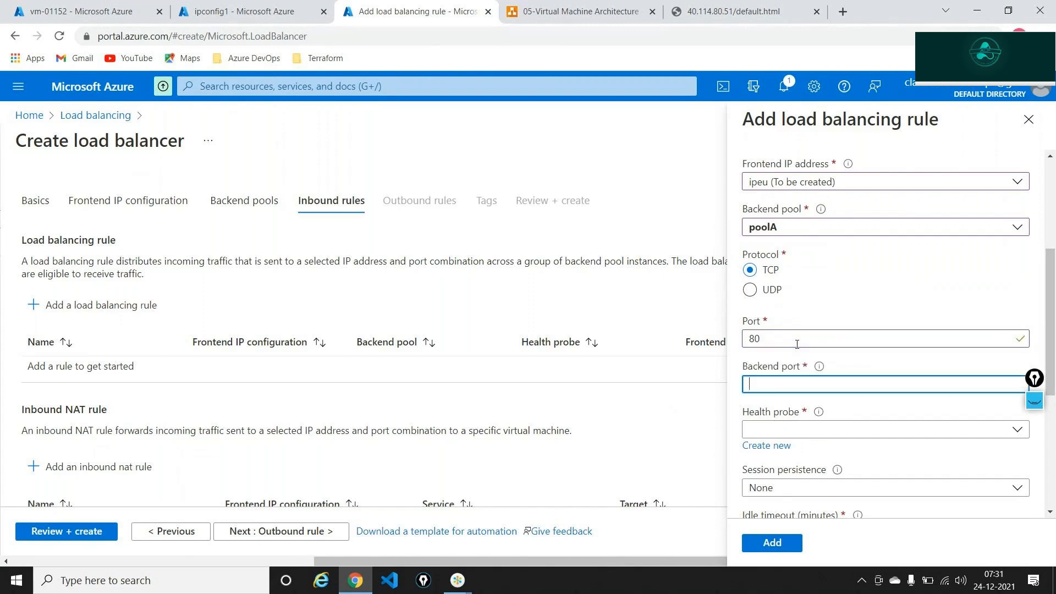
text(80)
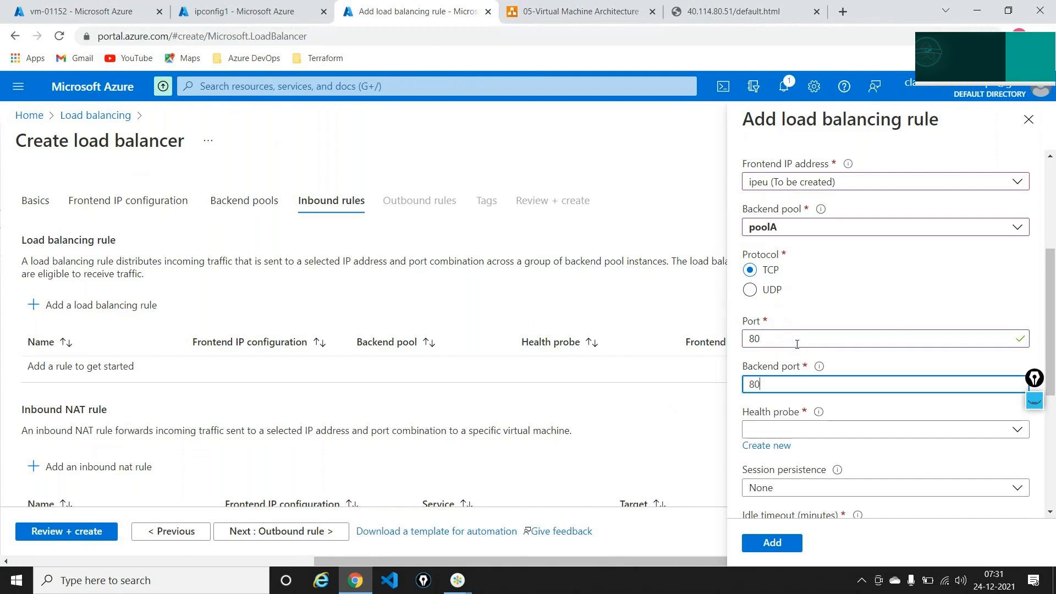
Start a new health probe for the rule, named hp-eu and using the TCP protocol
scroll(796, 344, down, 3)
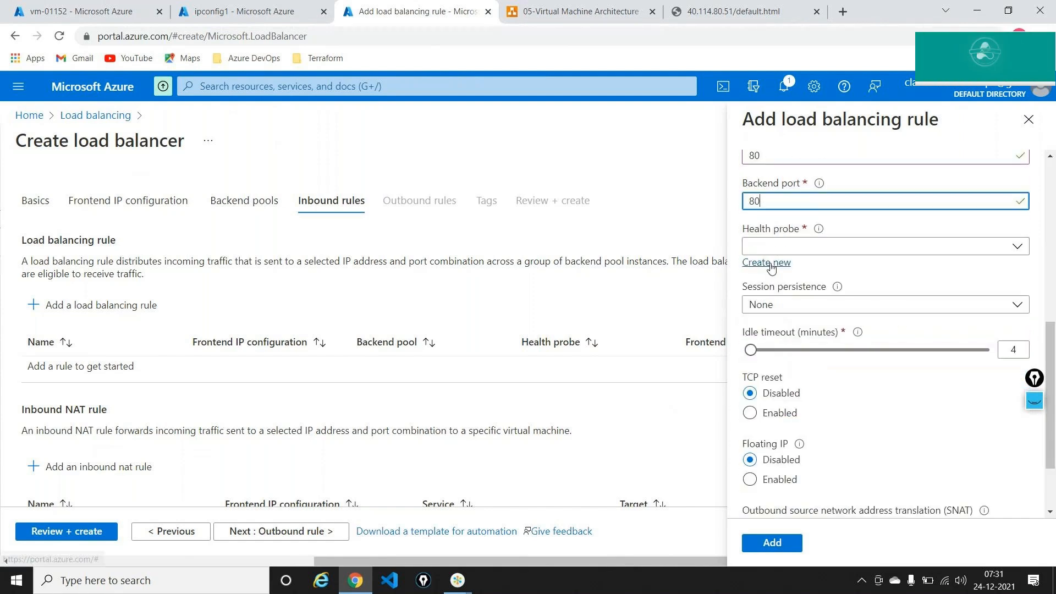
click(770, 264)
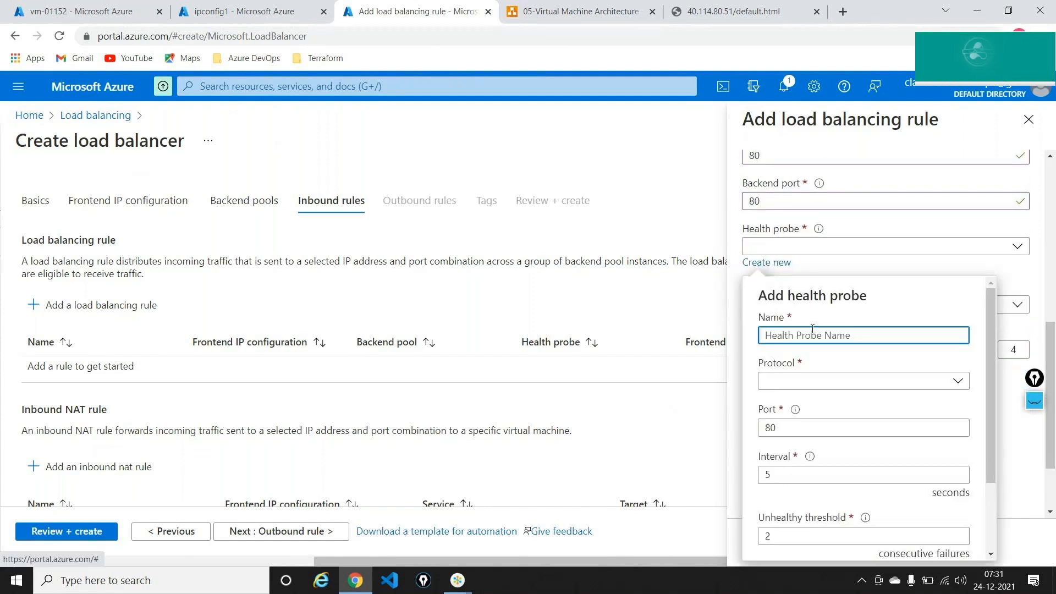
text(hp-eu)
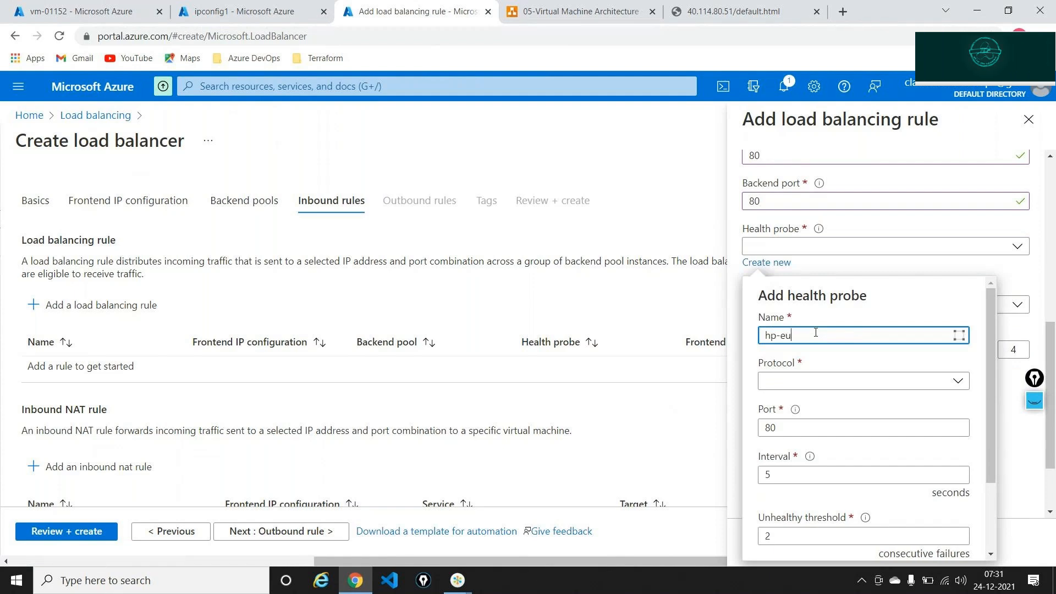
click(829, 387)
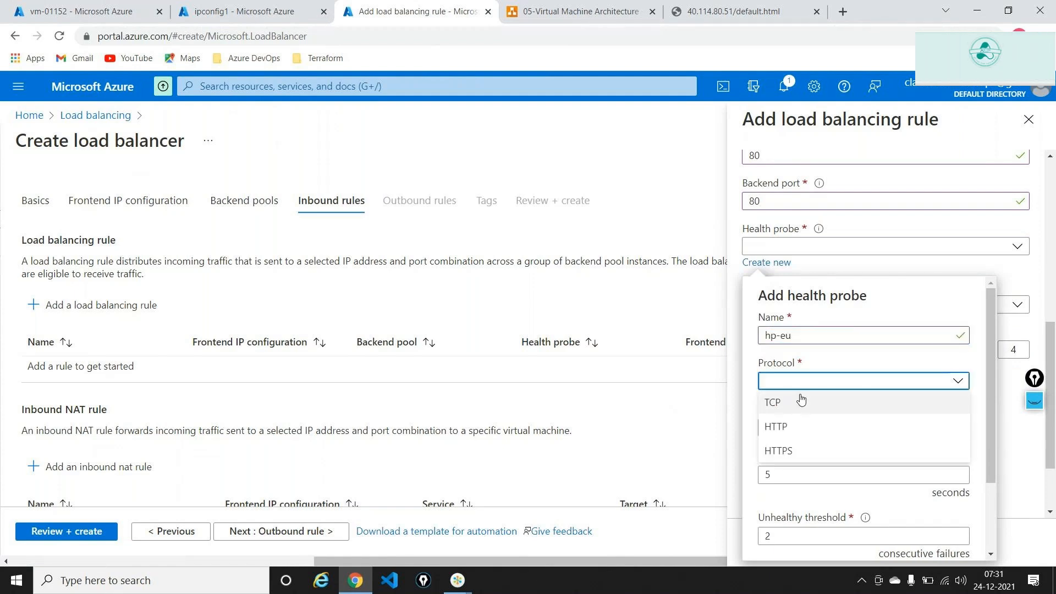
click(800, 401)
Set the health probe's unhealthy threshold to 3 consecutive failures and save the probe, leaving its port and interval at their defaults
scroll(830, 385, down, 1)
click(797, 373)
drag(797, 373, 753, 372)
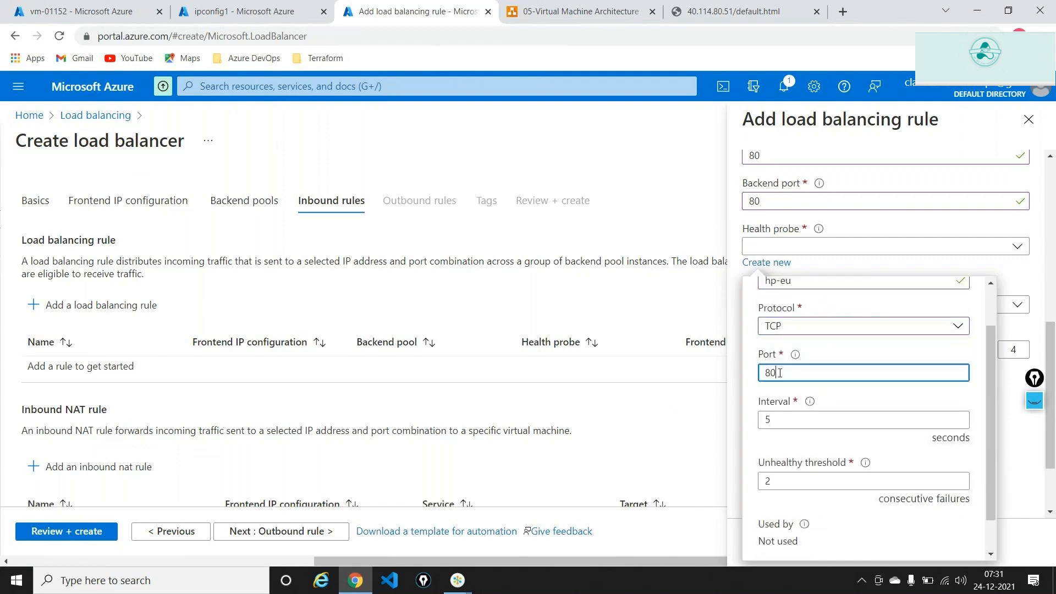
click(788, 424)
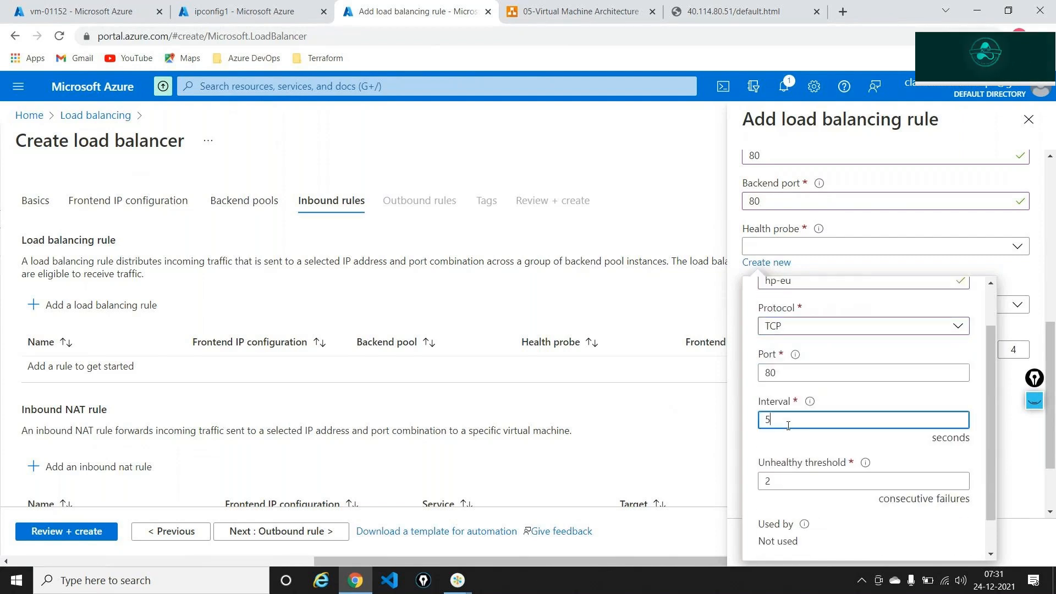
drag(771, 424, 759, 424)
double_click(797, 481)
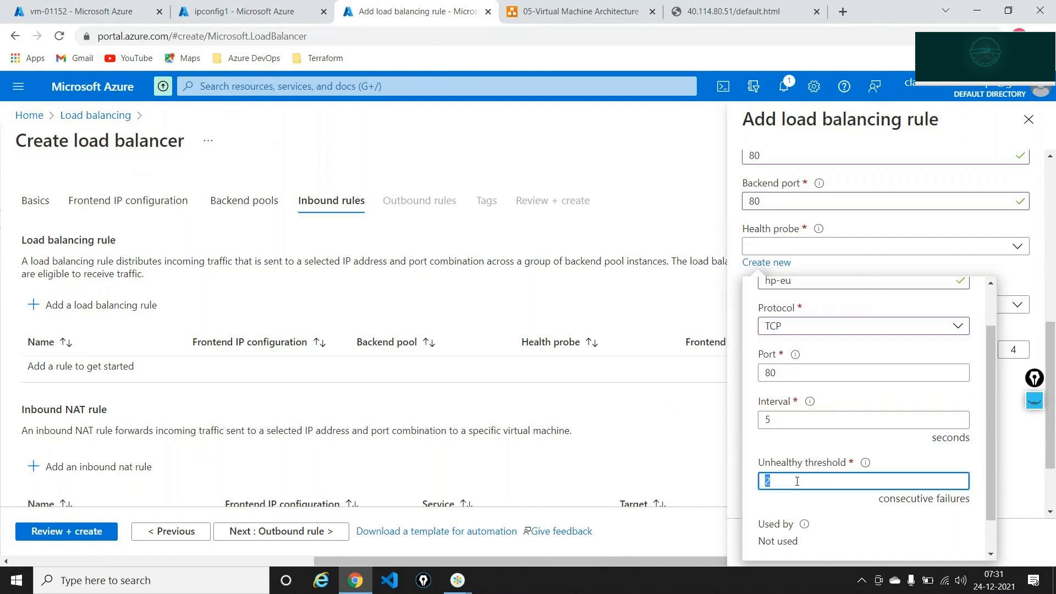
text(3)
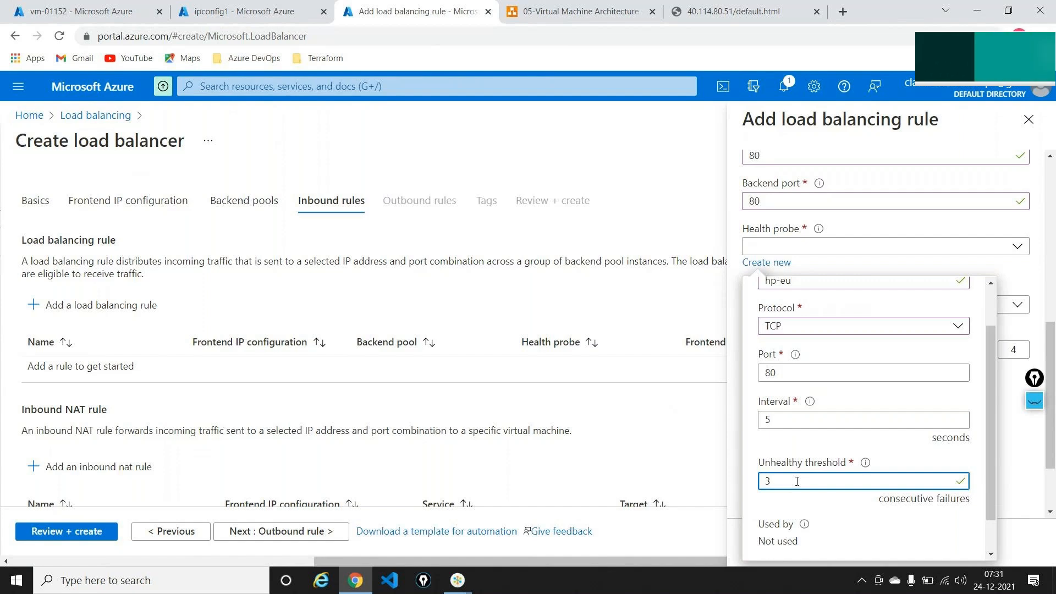
scroll(797, 481, down, 1)
click(788, 539)
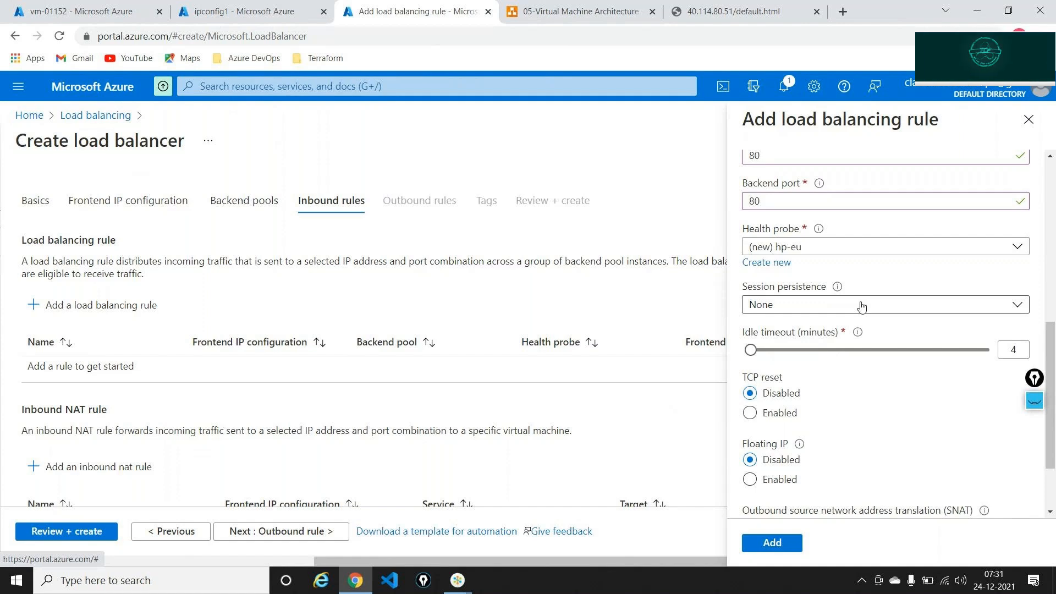
Add the finished load balancing rule, then review the configuration and create the load balancer
click(771, 543)
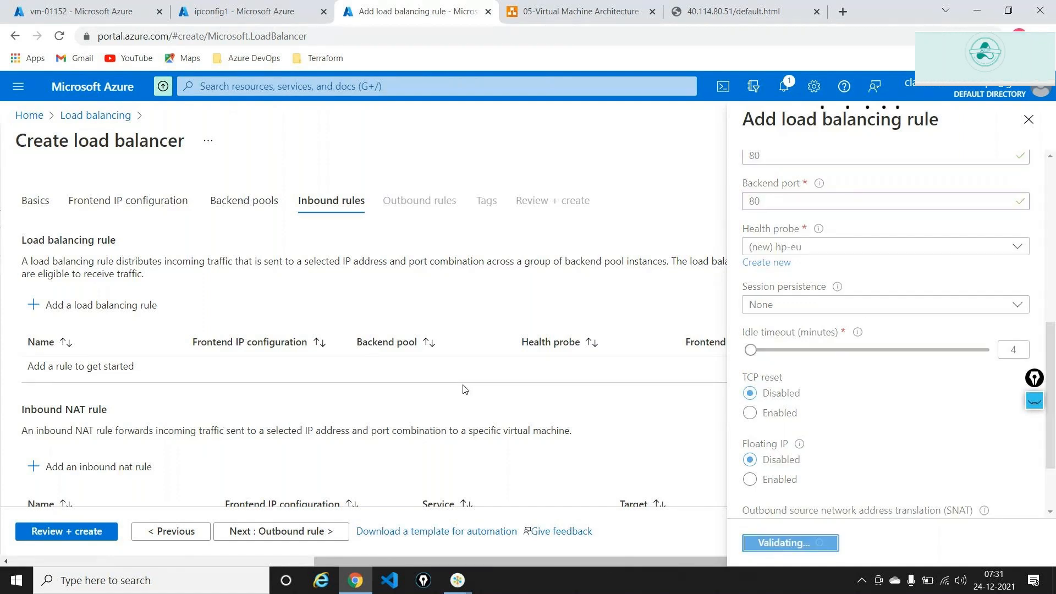
click(67, 532)
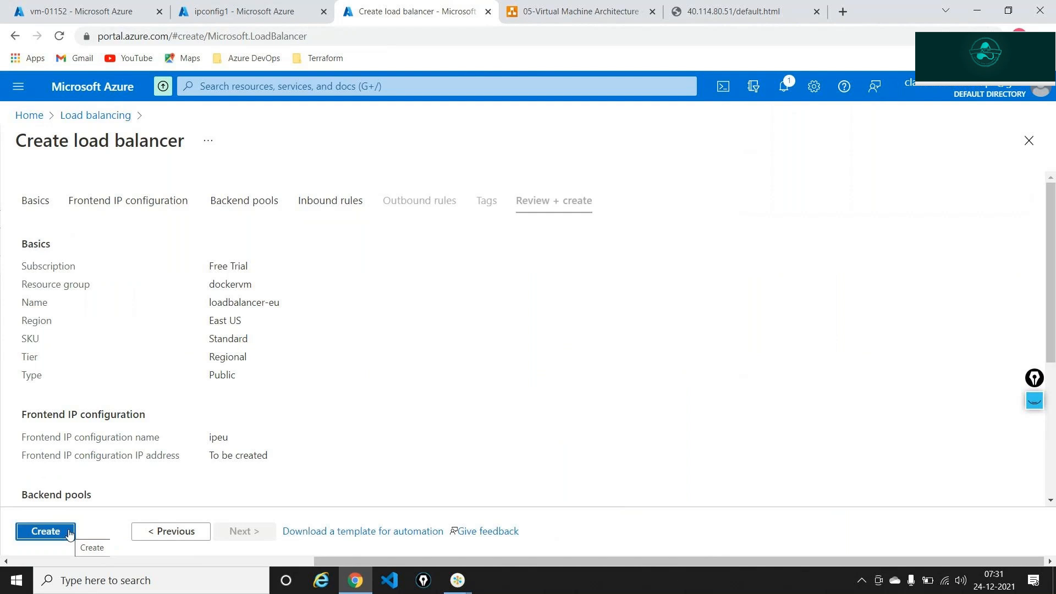
click(68, 532)
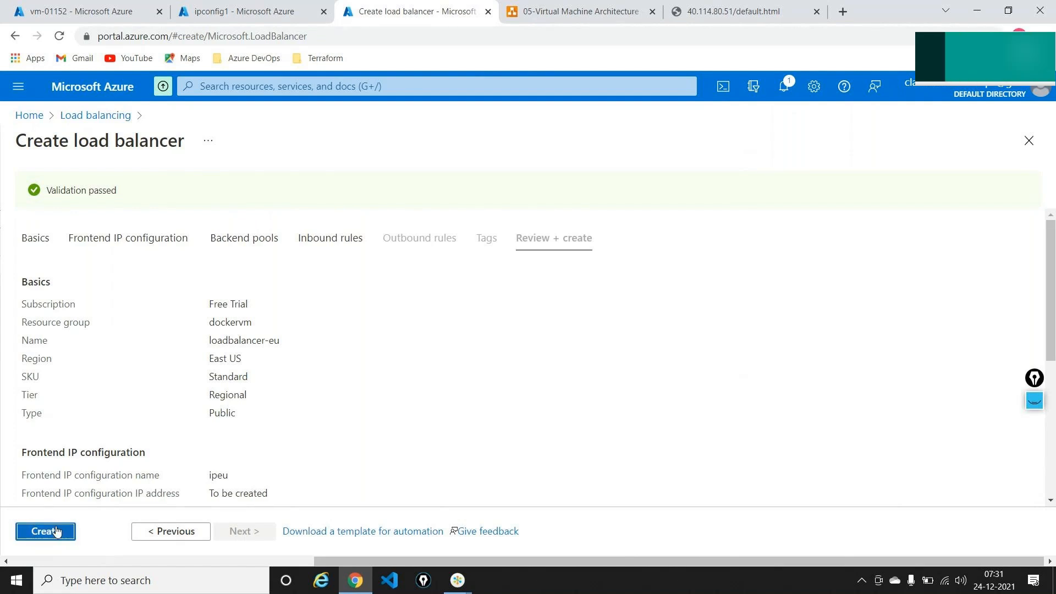
click(58, 529)
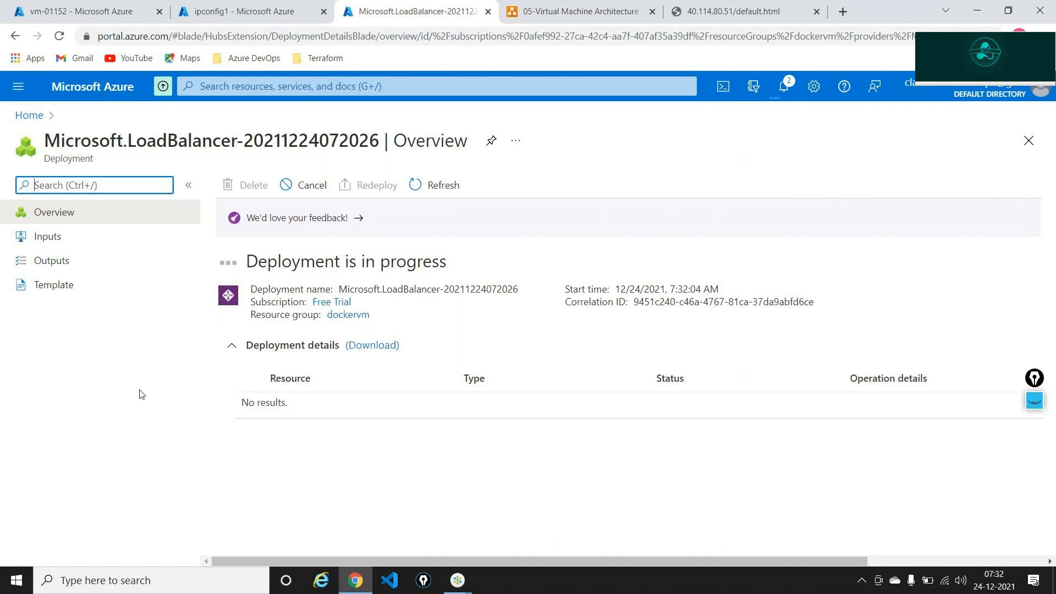
Switch to the 05-Virtual Machine Architecture diagram and add the text label "EAST US" between ZONE 1 and ZONE 2 on Page-14
click(515, 21)
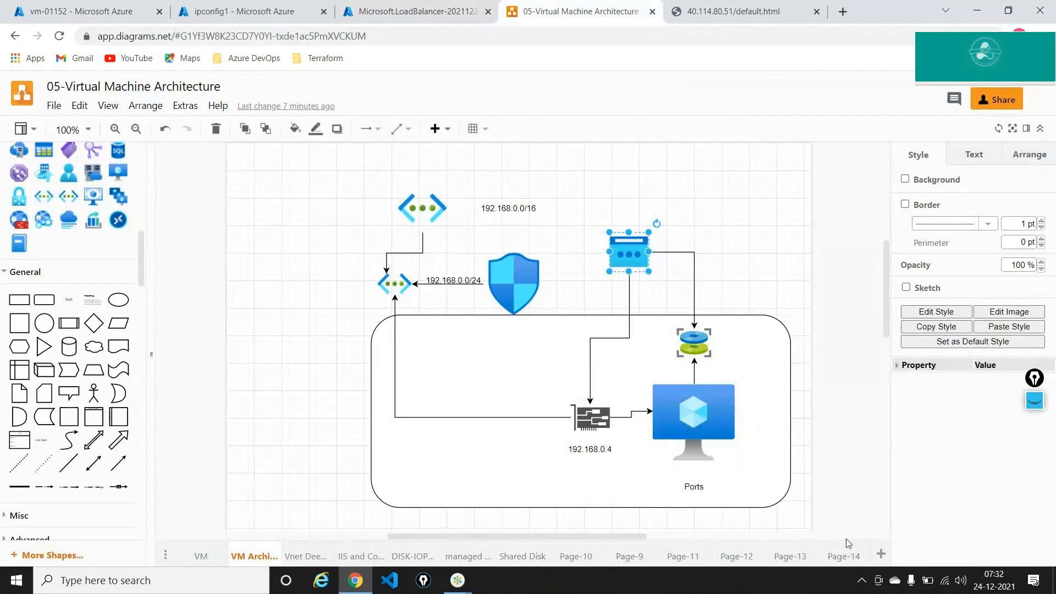
click(843, 556)
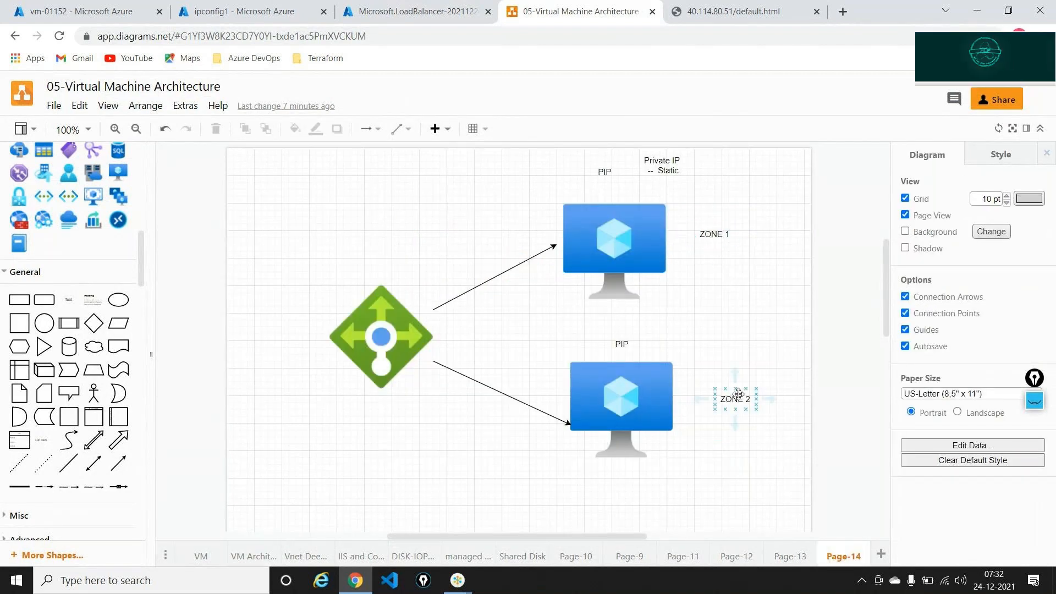
drag(71, 308, 725, 312)
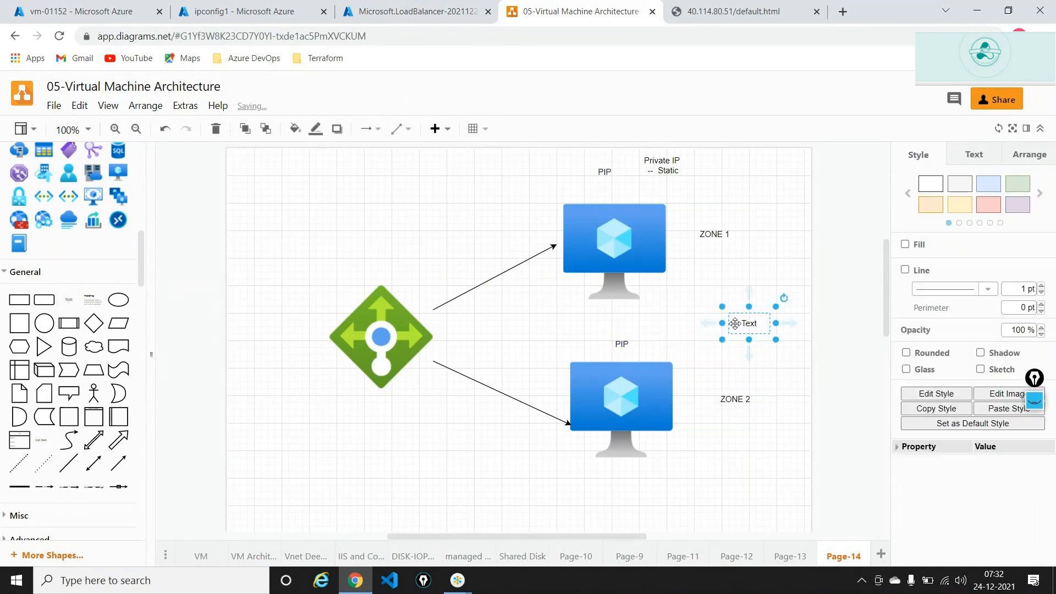
text(EA)
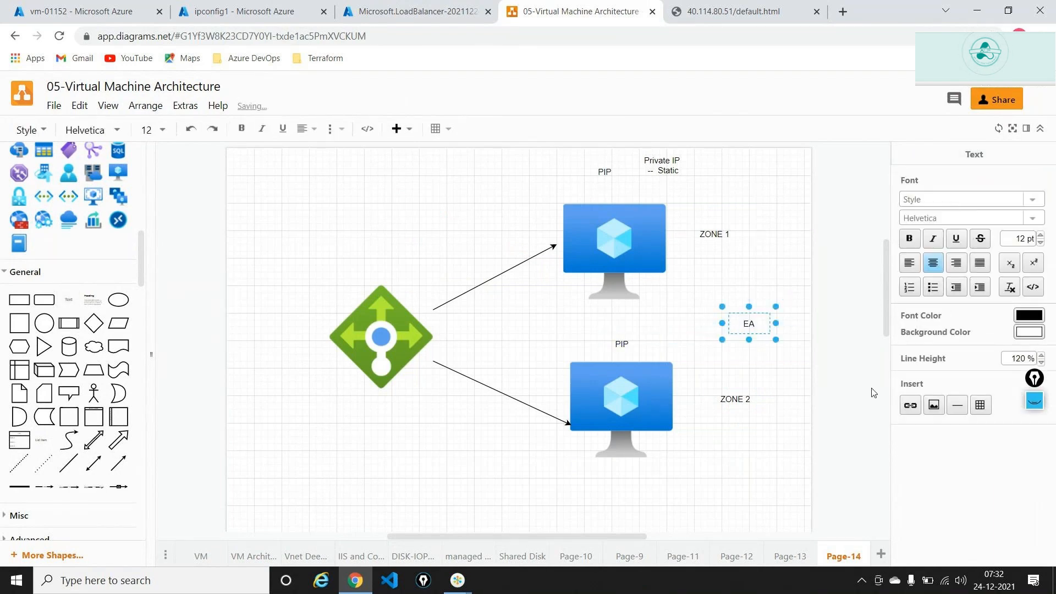
text(ST US)
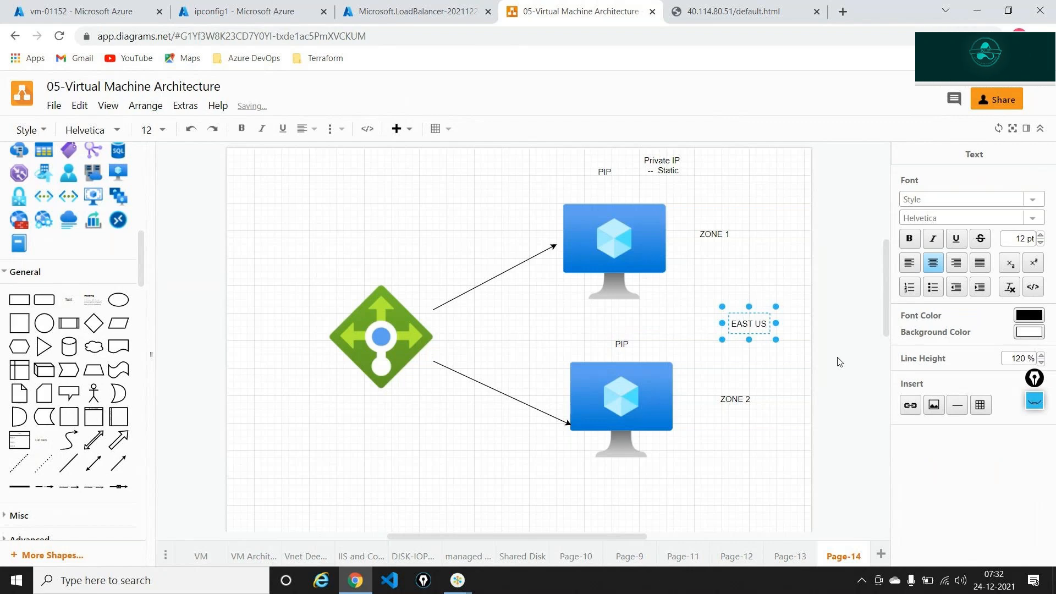
click(716, 277)
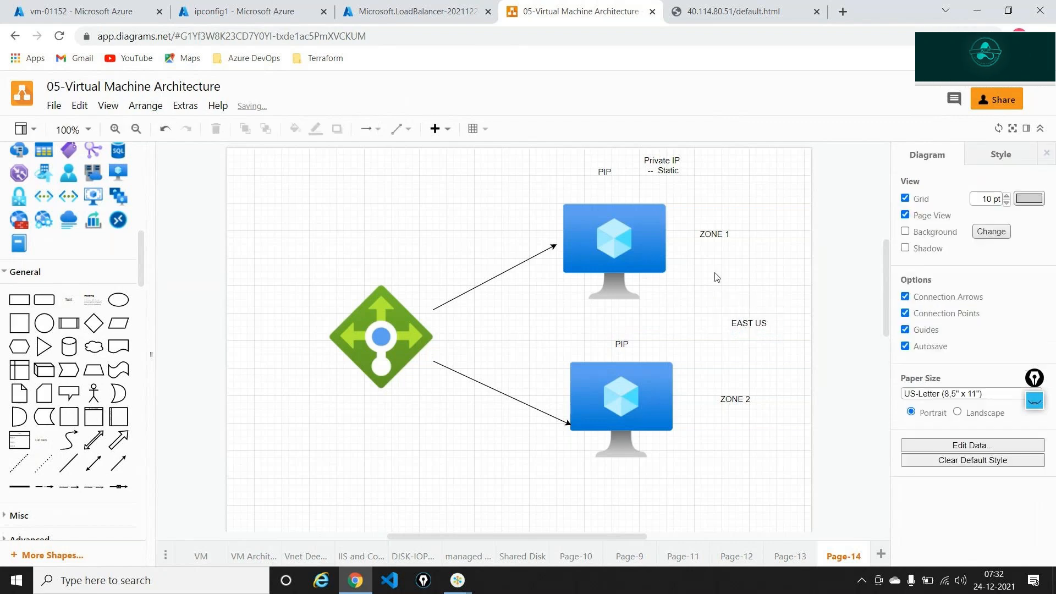
Examine the availability zone, load balancer and fault/update domain diagrams on Page-13, Page-12 and Page-11
click(786, 557)
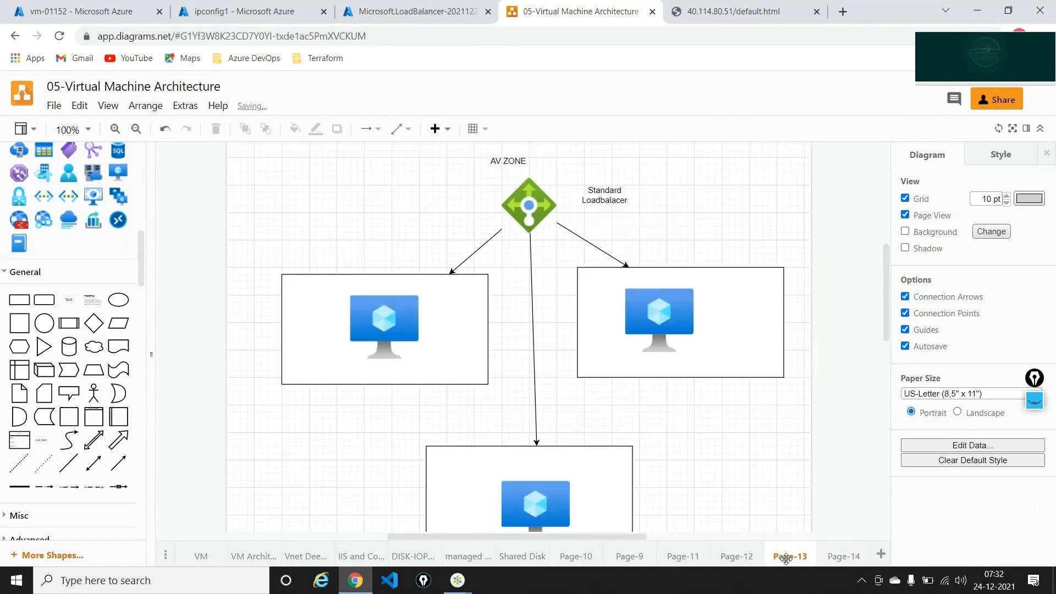
click(736, 557)
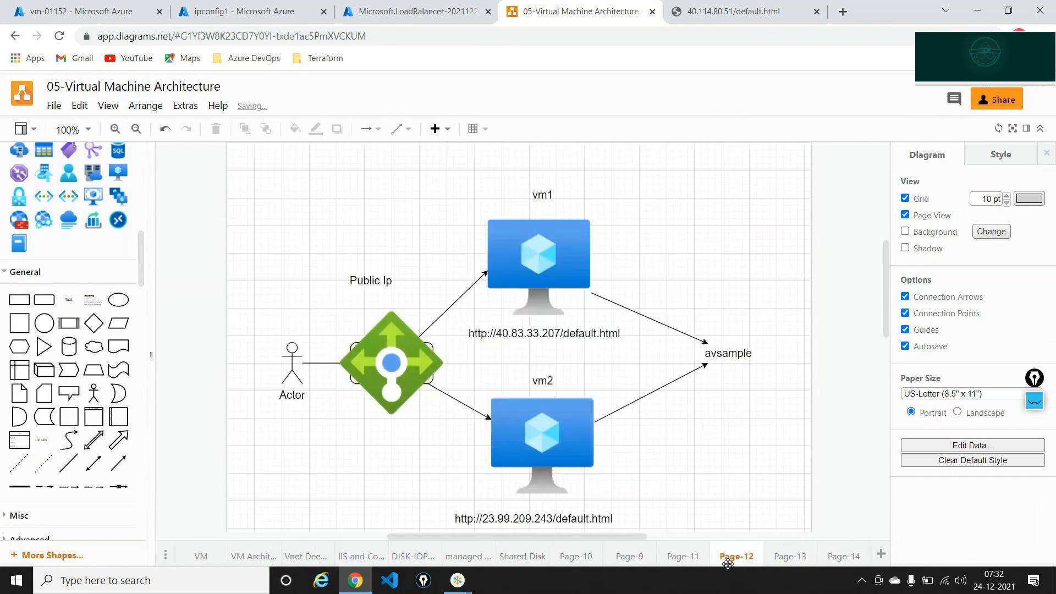
click(686, 557)
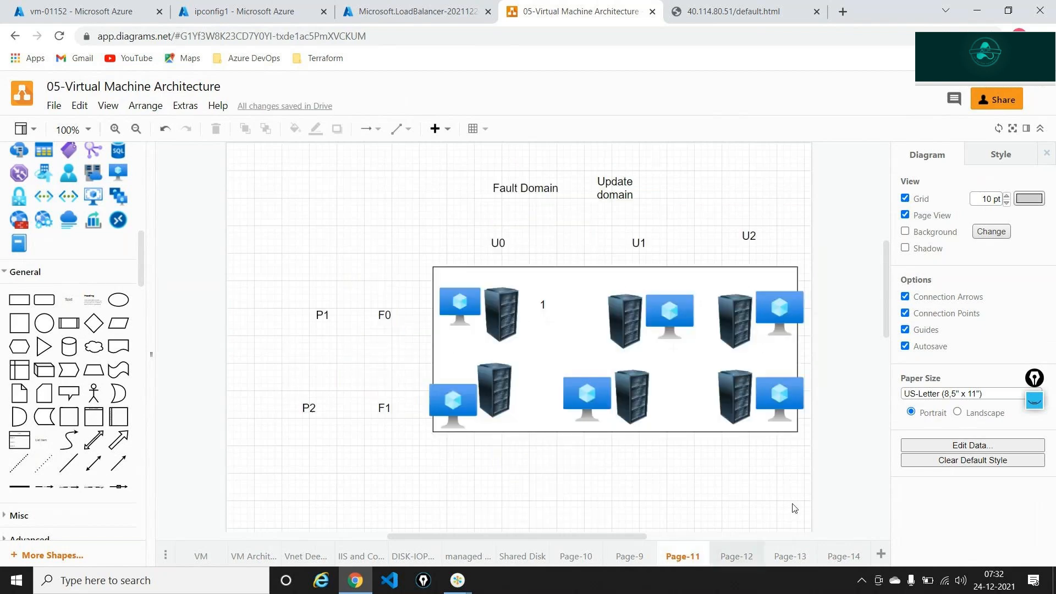
click(706, 309)
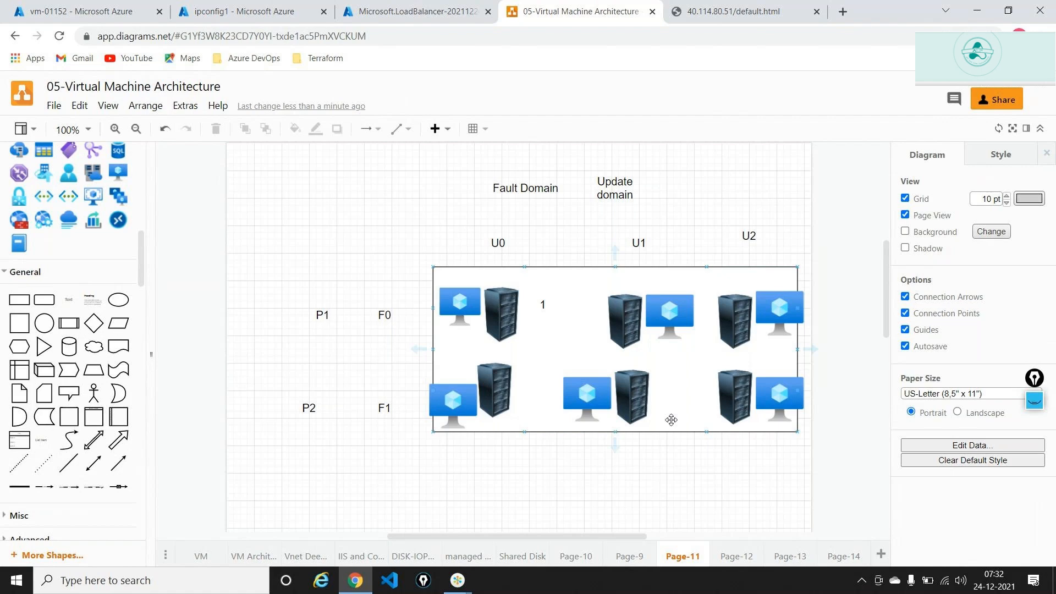
click(784, 512)
click(734, 555)
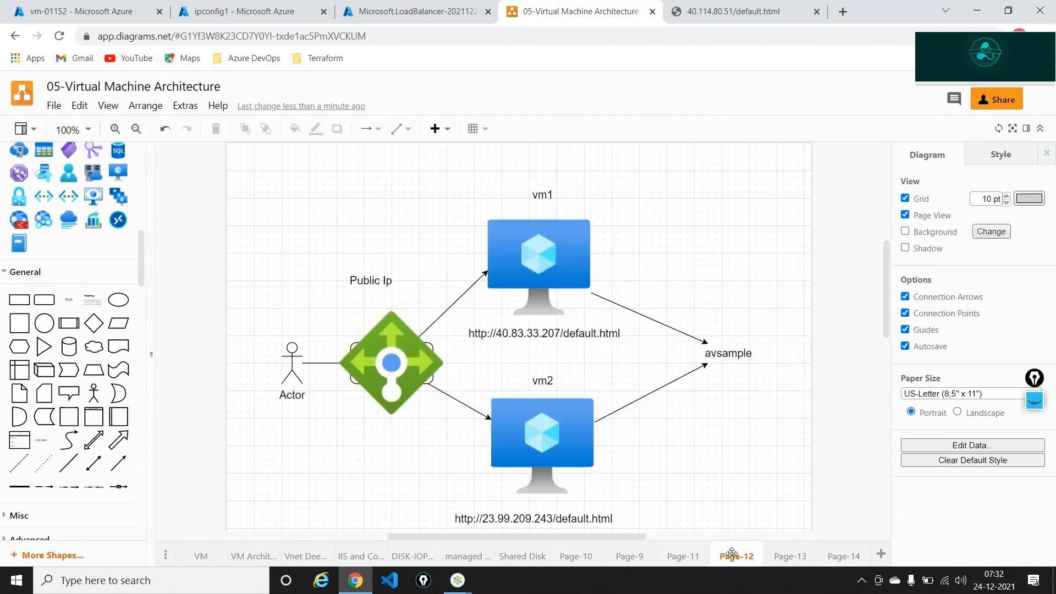
click(769, 554)
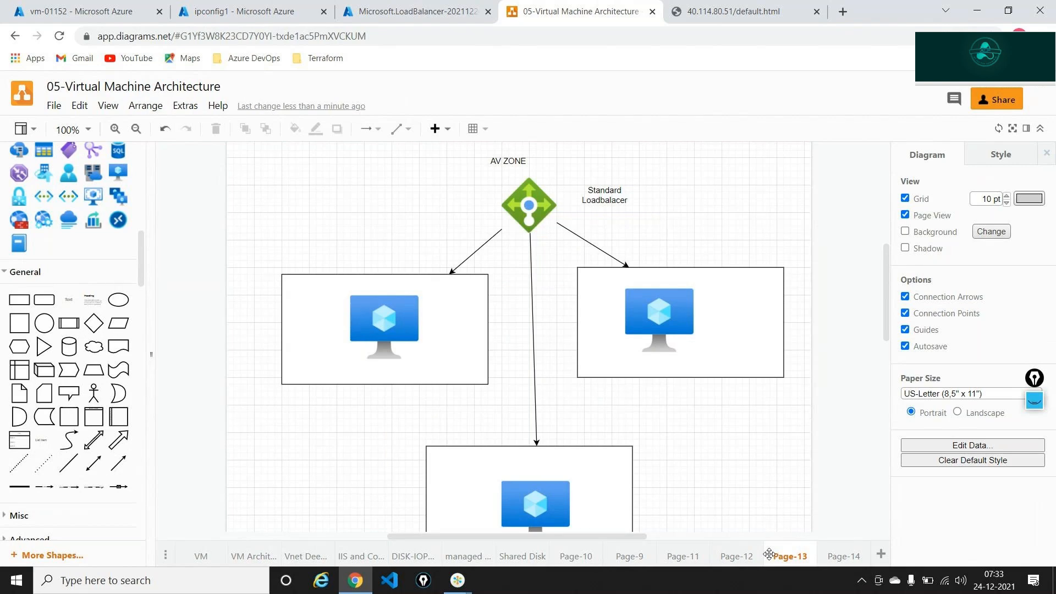
Return to Page-14 and select the entire text of the EAST US label
click(845, 556)
double_click(745, 325)
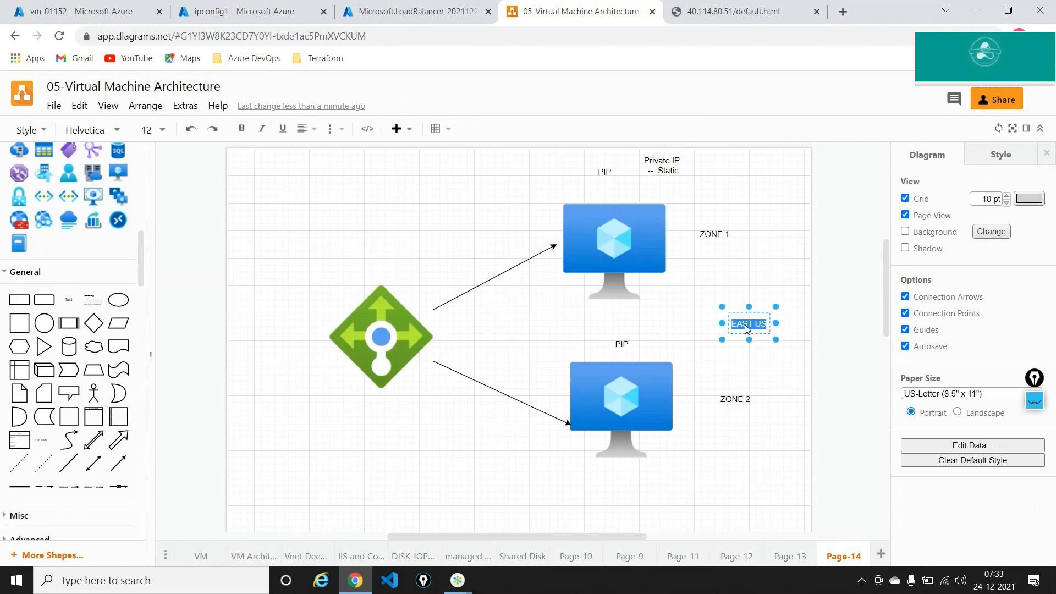
click(746, 326)
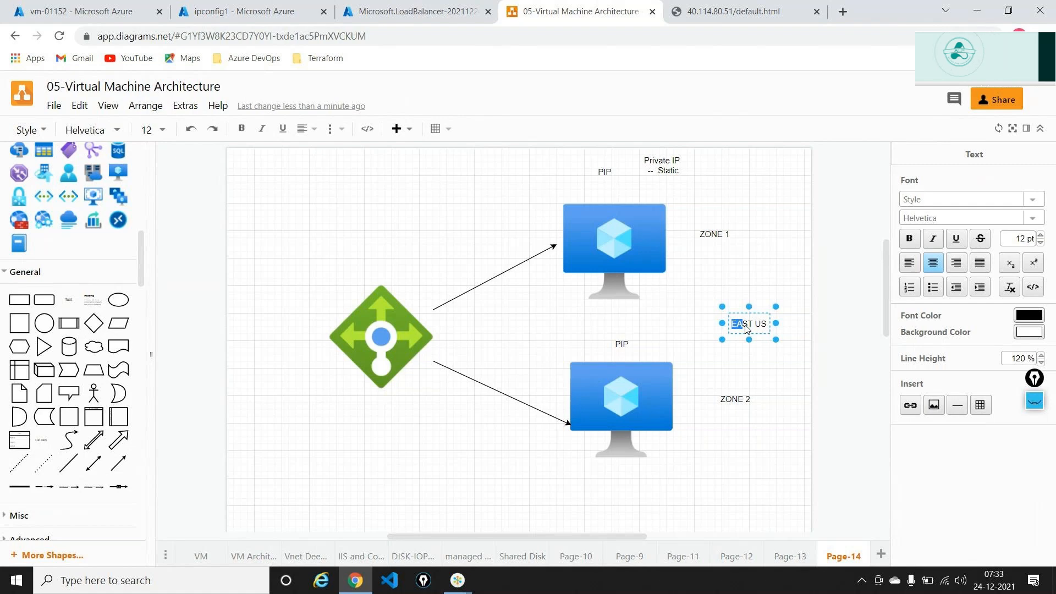
key(shift+Right)
key(shift+Right)
key(shift+Right)
key(shift+Right)
key(shift+Right)
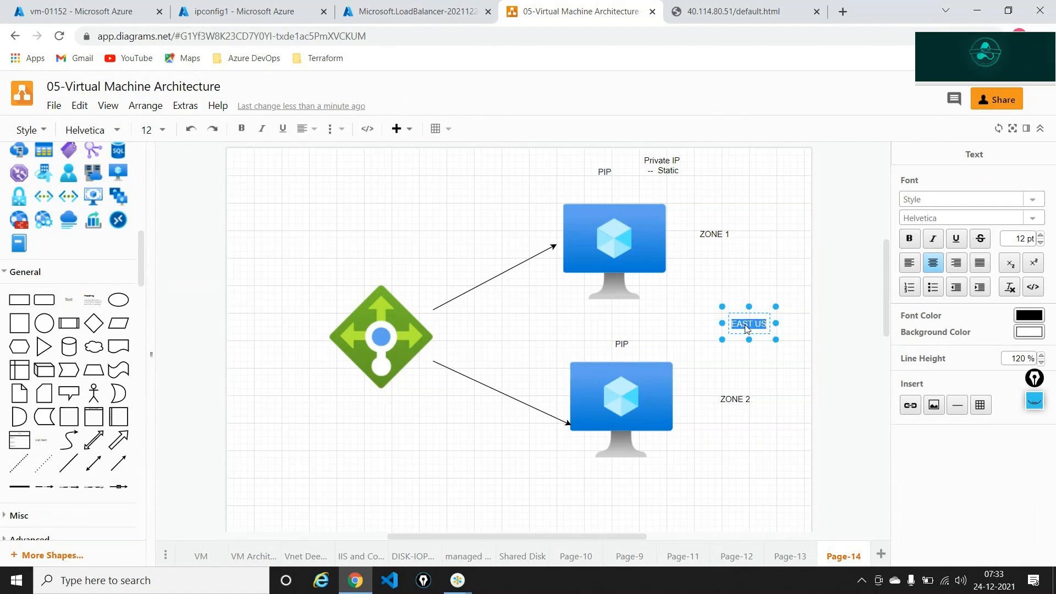
Place two more virtual machine icons, one above the other, below the ZONE 2 machine on Page-14
click(366, 329)
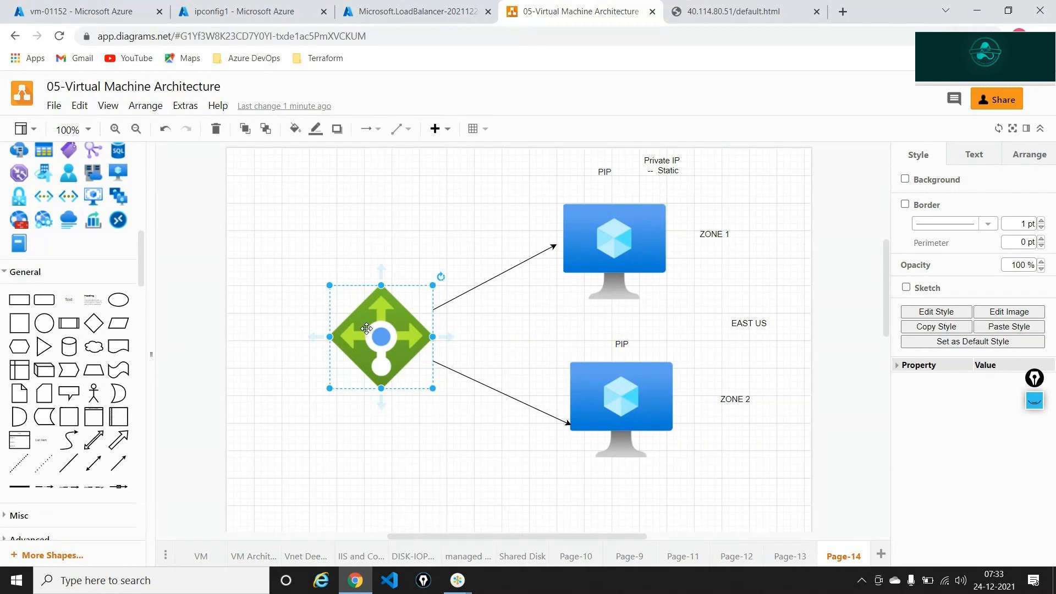
scroll(245, 322, down, 2)
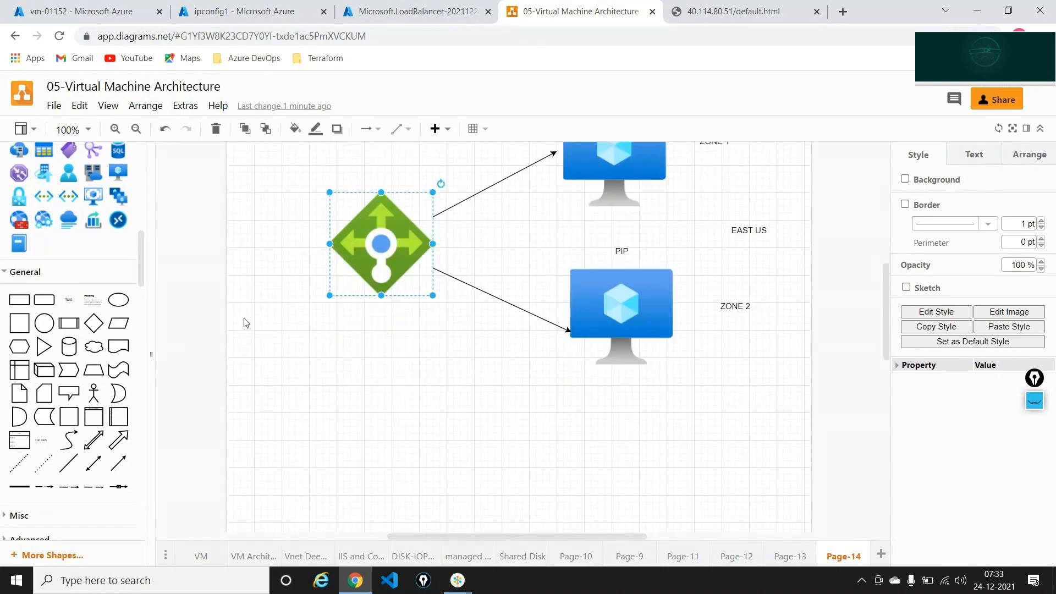
scroll(245, 322, down, 3)
drag(118, 173, 604, 319)
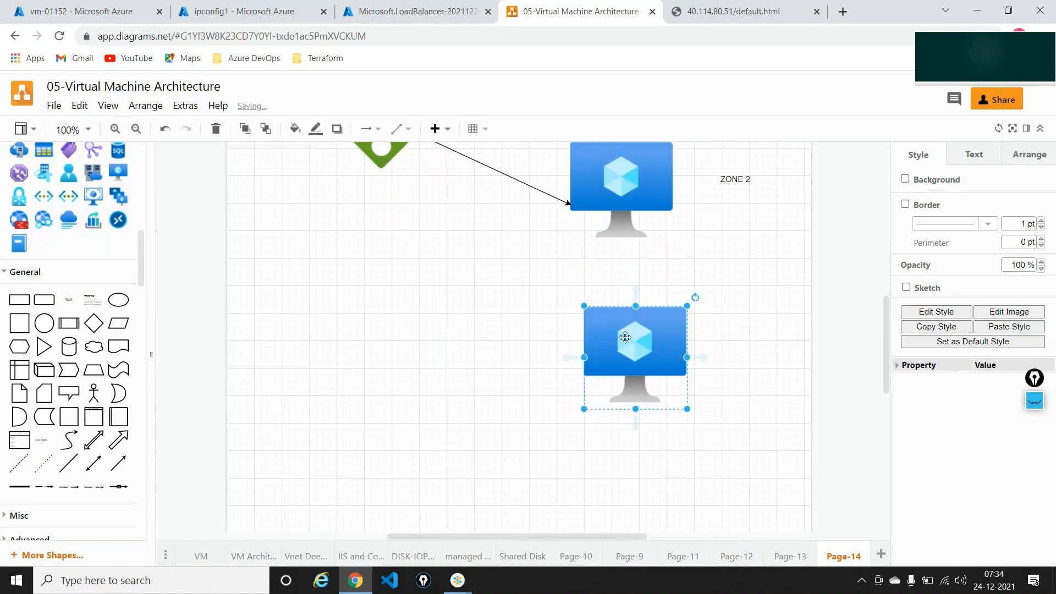
drag(641, 399, 636, 500)
Add a "West US" text label beside each of the two new virtual machine icons
drag(75, 318, 716, 348)
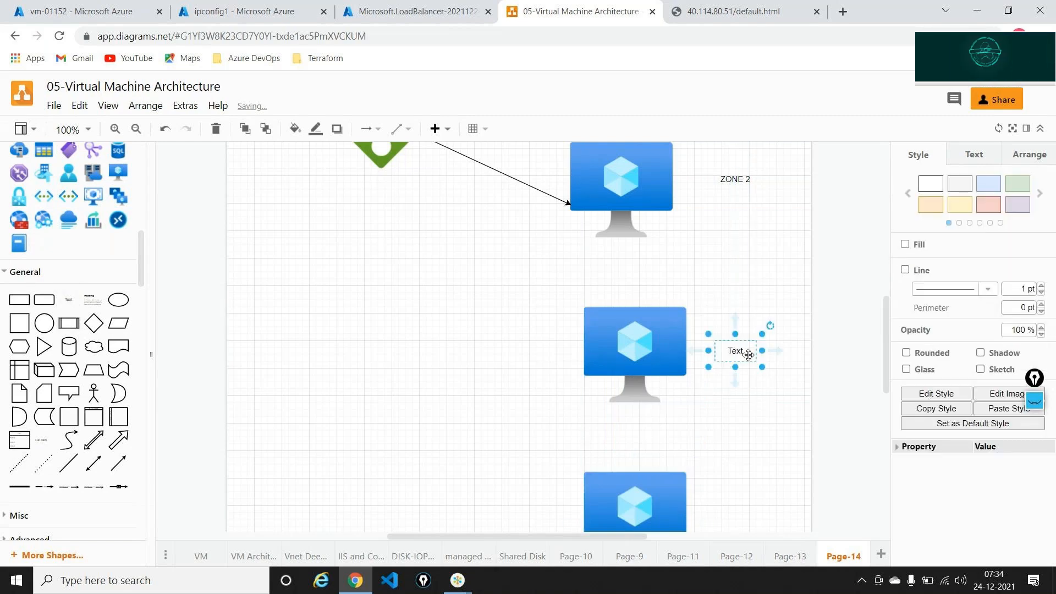
double_click(745, 351)
text(West US)
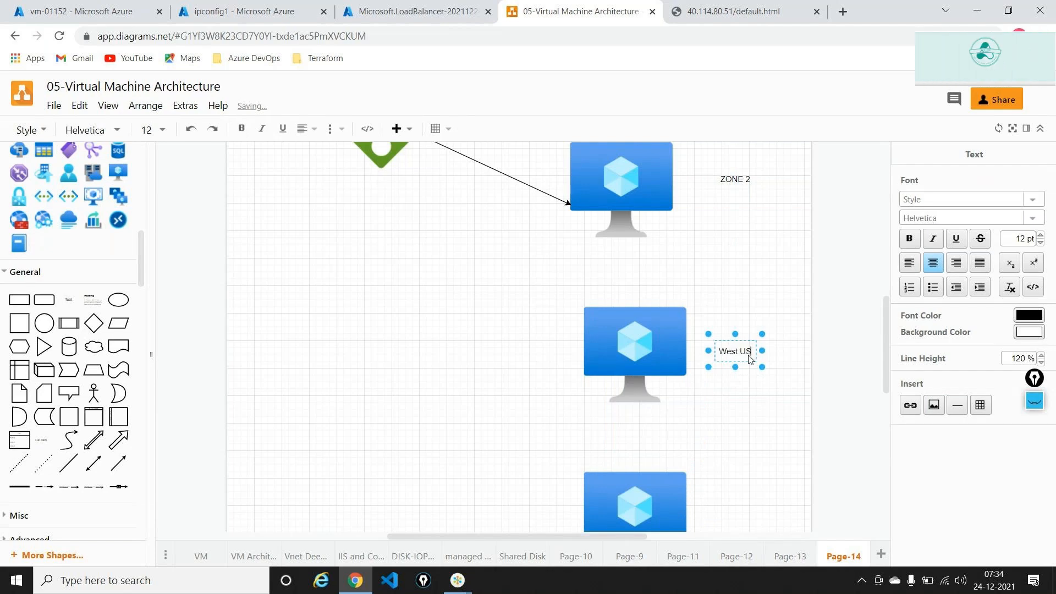
click(731, 490)
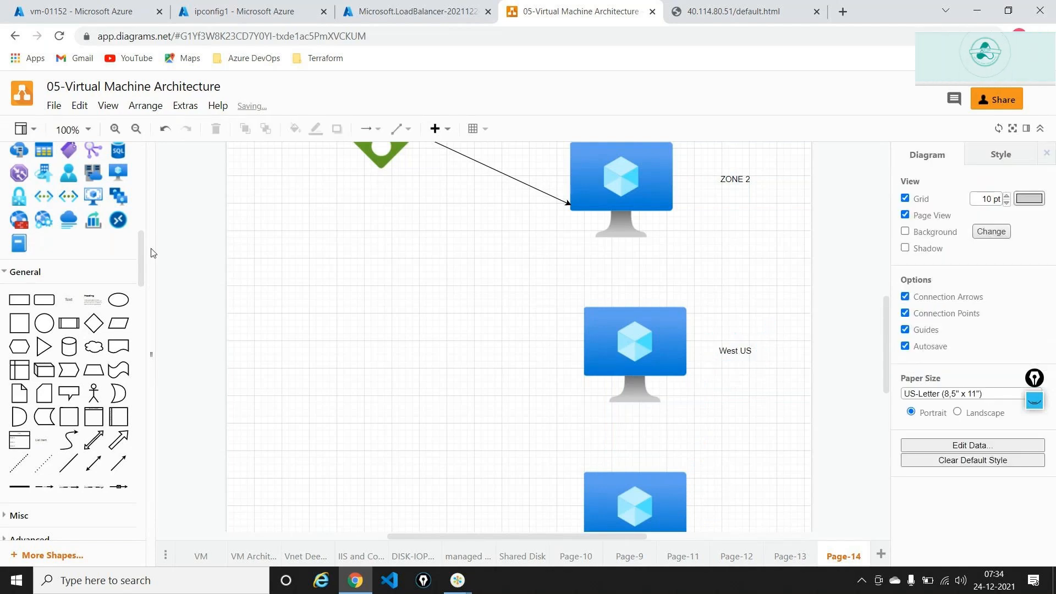
drag(72, 299, 721, 495)
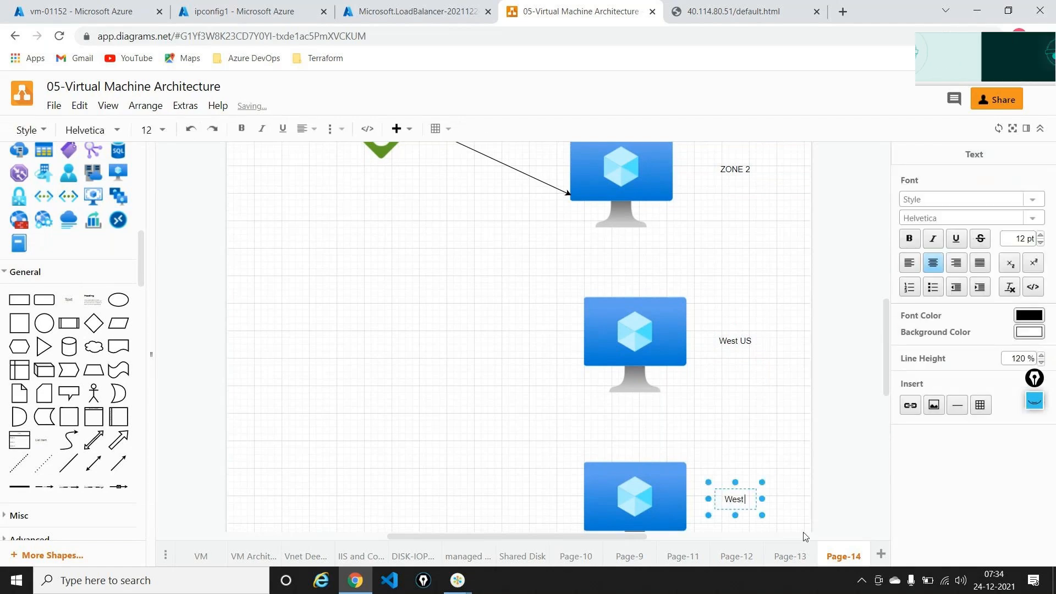
text(West US)
click(753, 396)
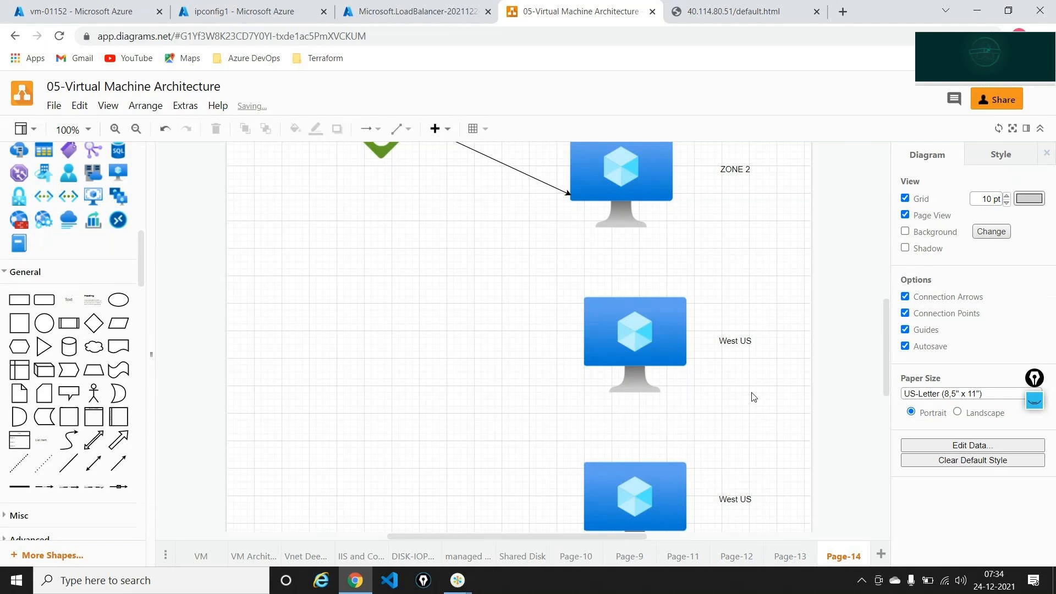
Connect the existing load balancer icon with arrows to both West US virtual machines
scroll(754, 396, up, 5)
click(635, 448)
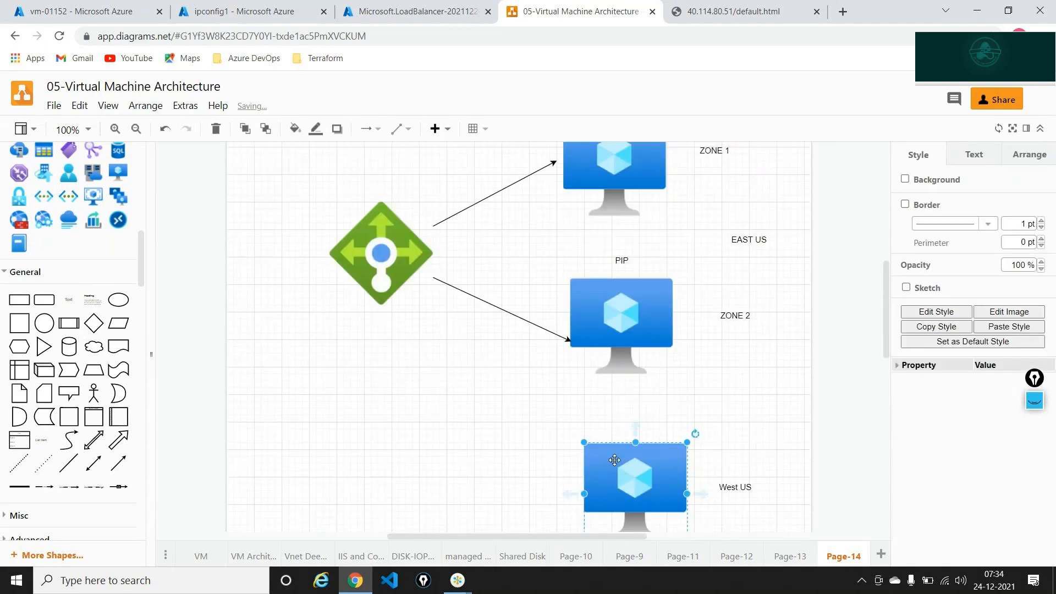
drag(636, 431, 406, 304)
scroll(679, 353, down, 5)
click(658, 309)
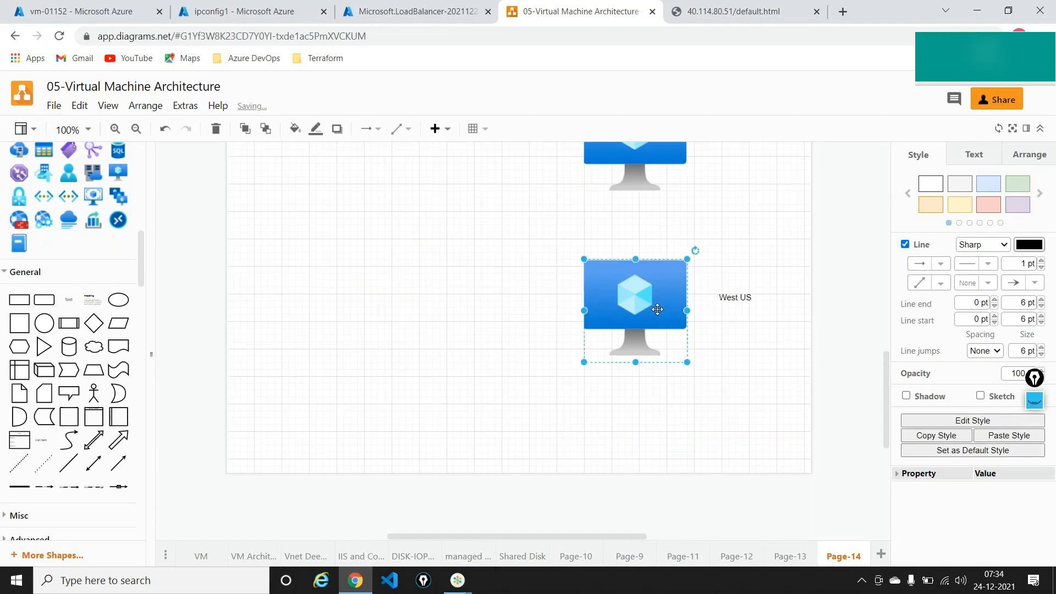
scroll(571, 234, up, 3)
click(381, 237)
drag(381, 262, 610, 483)
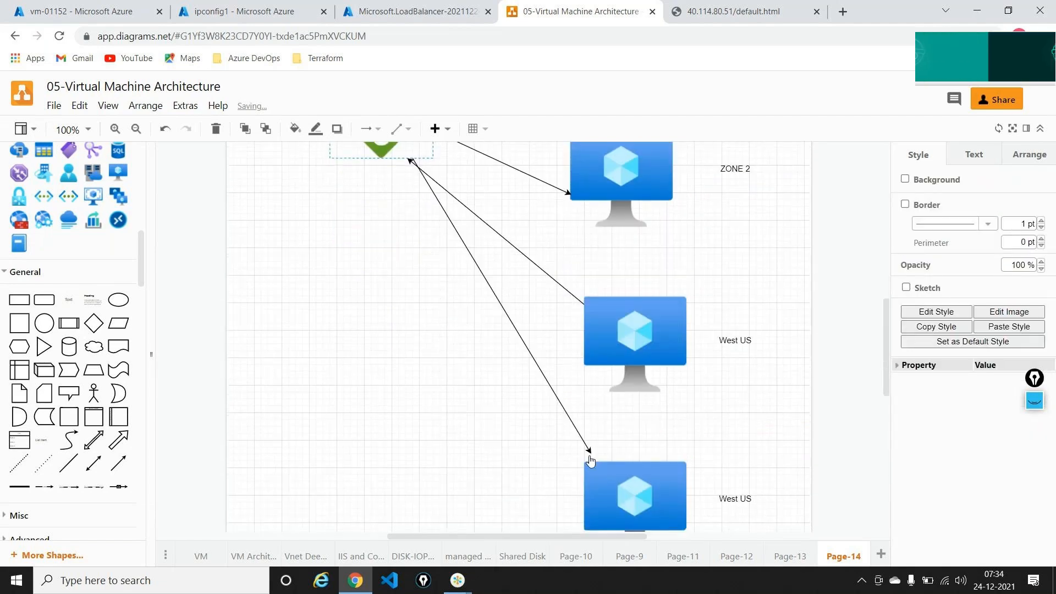
click(460, 432)
scroll(461, 432, up, 2)
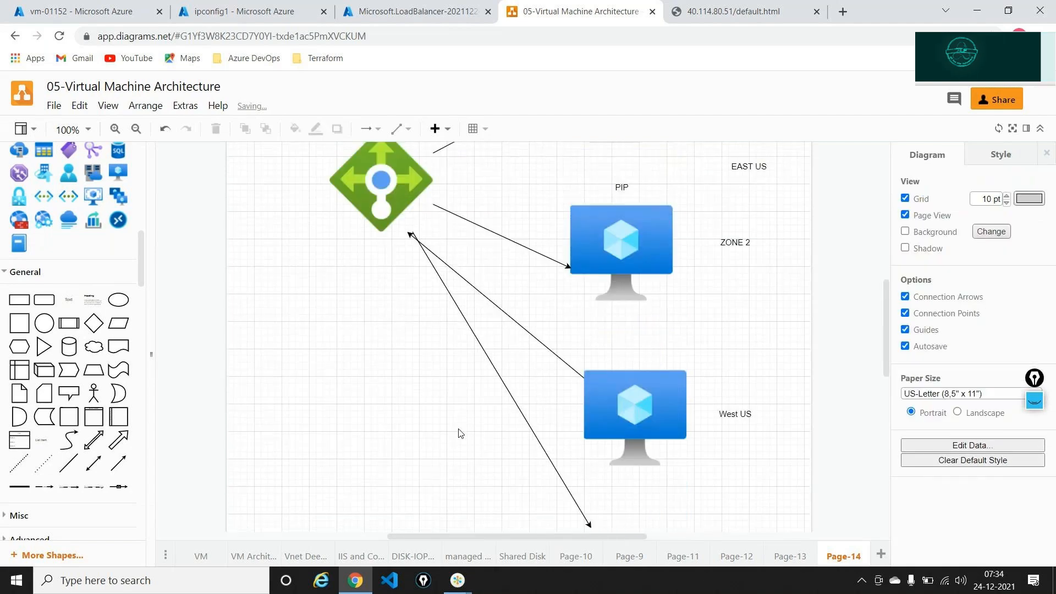
scroll(584, 310, down, 1)
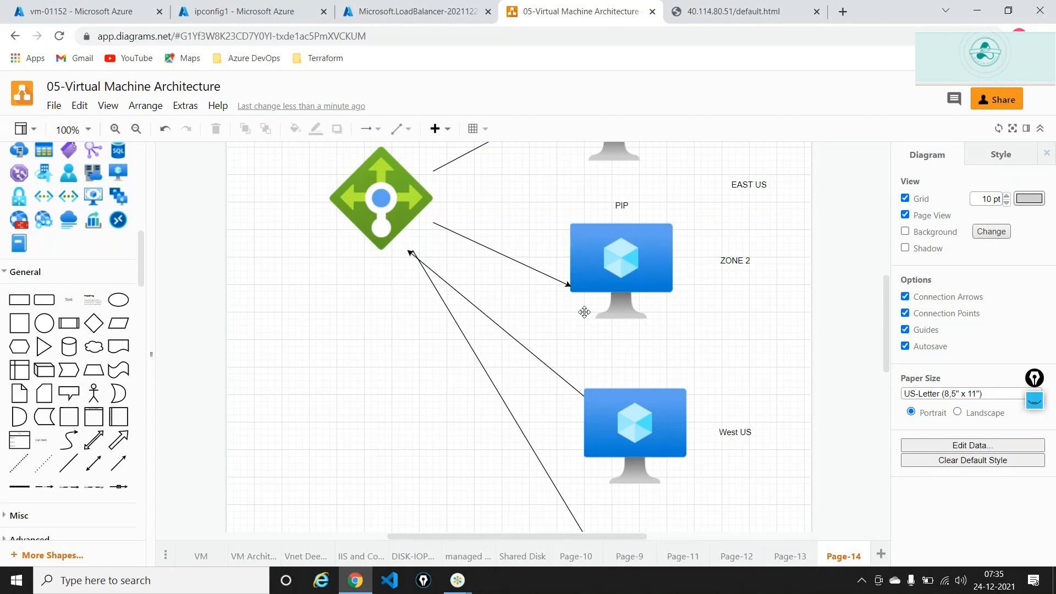
key(alt+Tab)
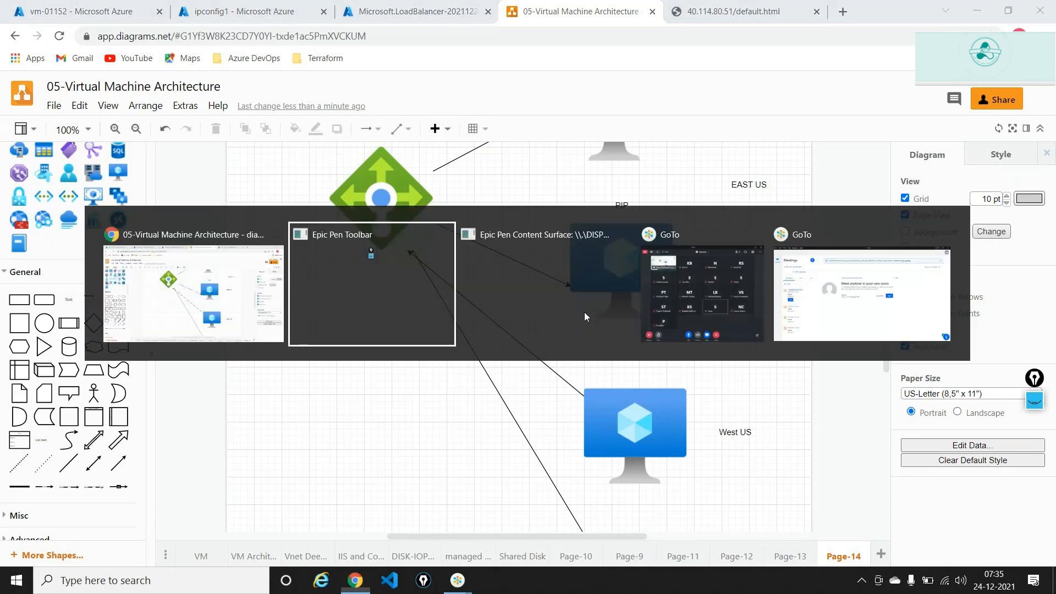
key(alt+Tab)
key(alt+Tab)
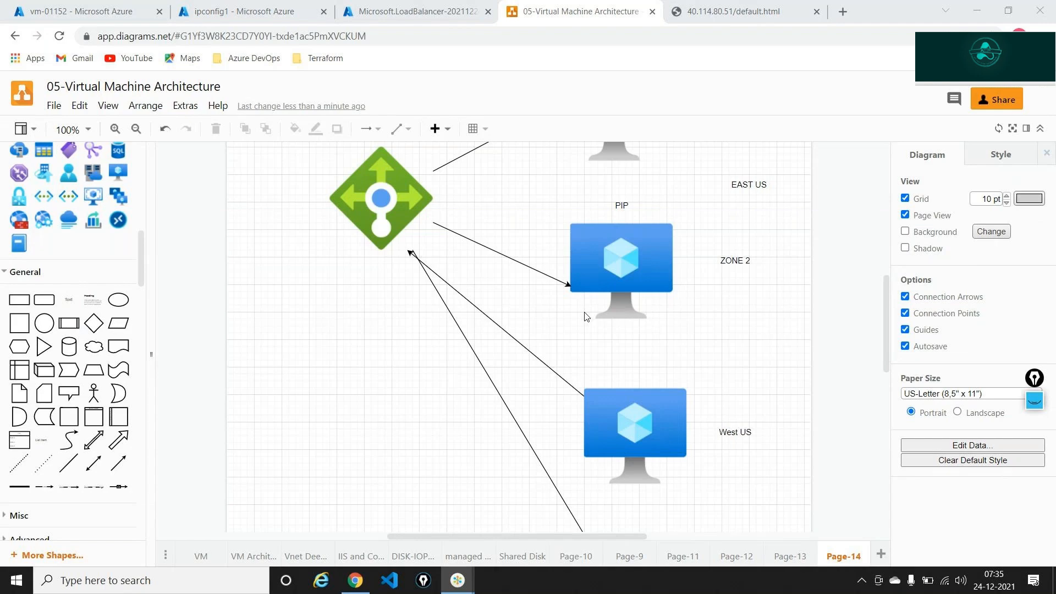
key(alt+Tab)
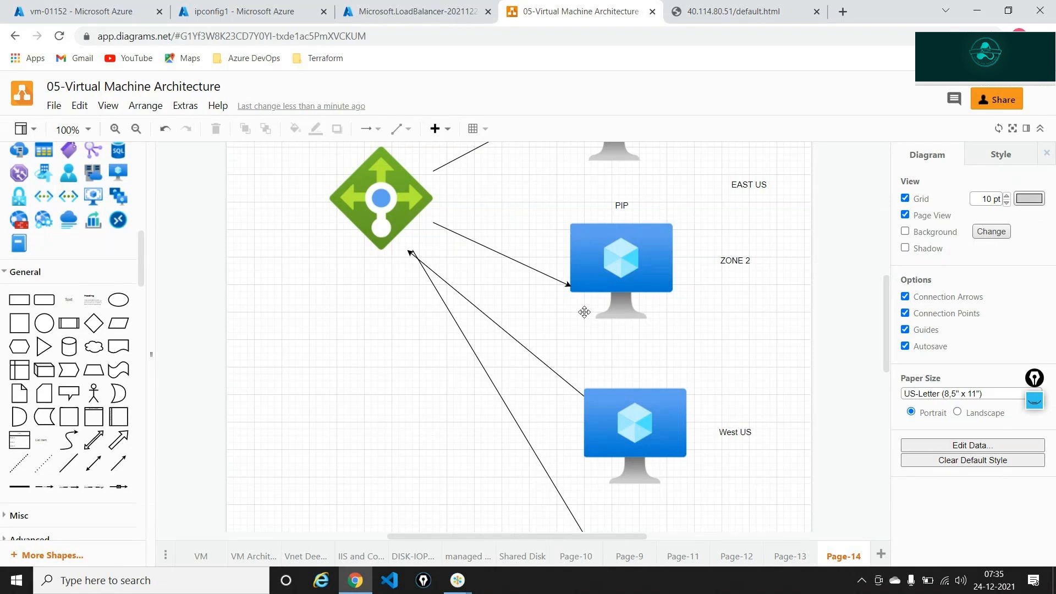
Delete the two arrows between the East US load balancer and the West US virtual machines
click(520, 345)
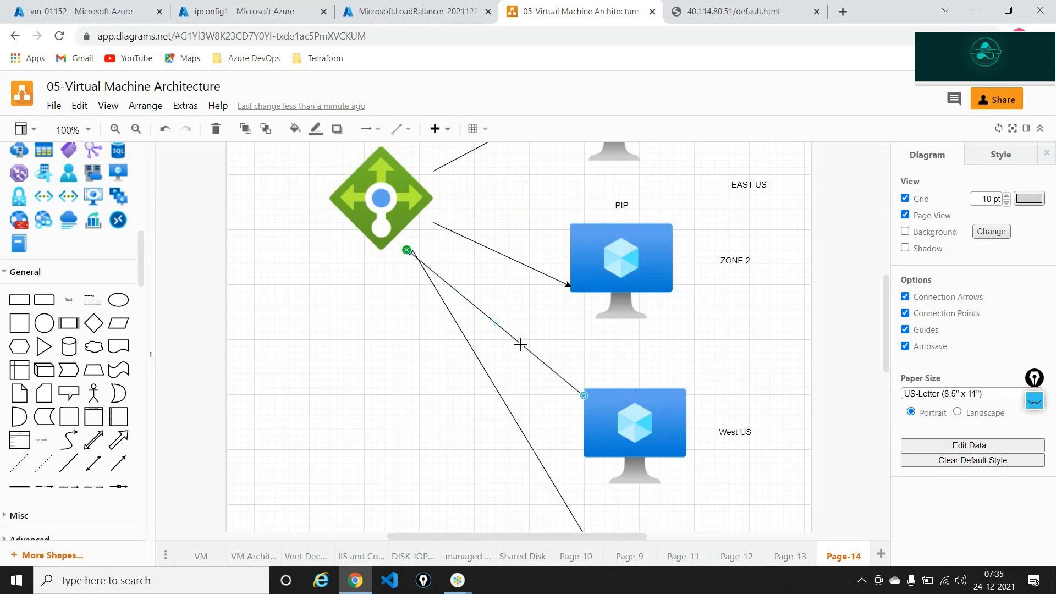
key(Delete)
click(476, 358)
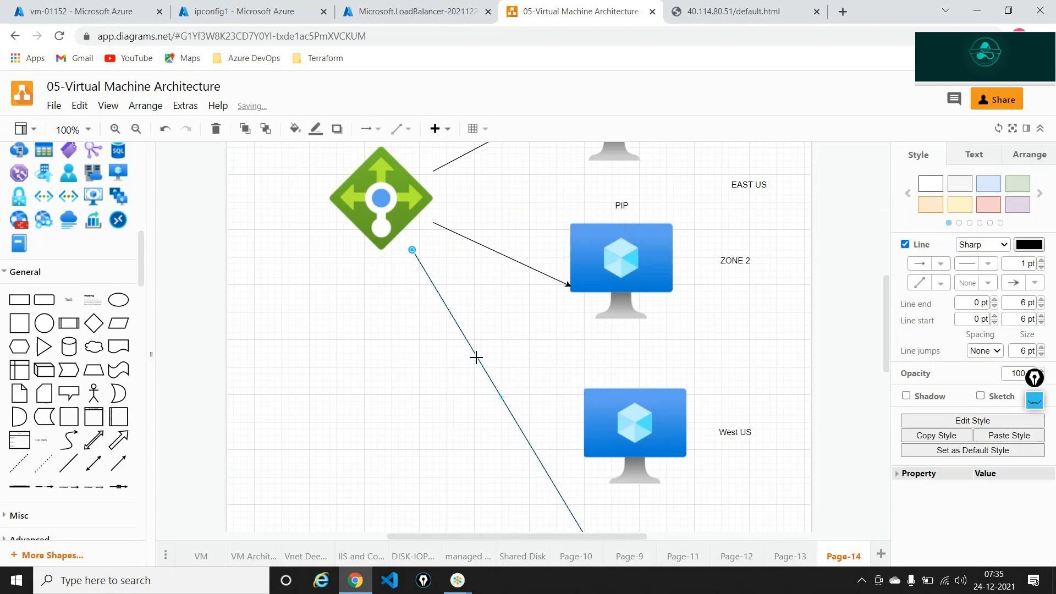
key(Delete)
Place a second load balancer icon beside the West US virtual machines, below the first load balancer
scroll(107, 204, up, 1)
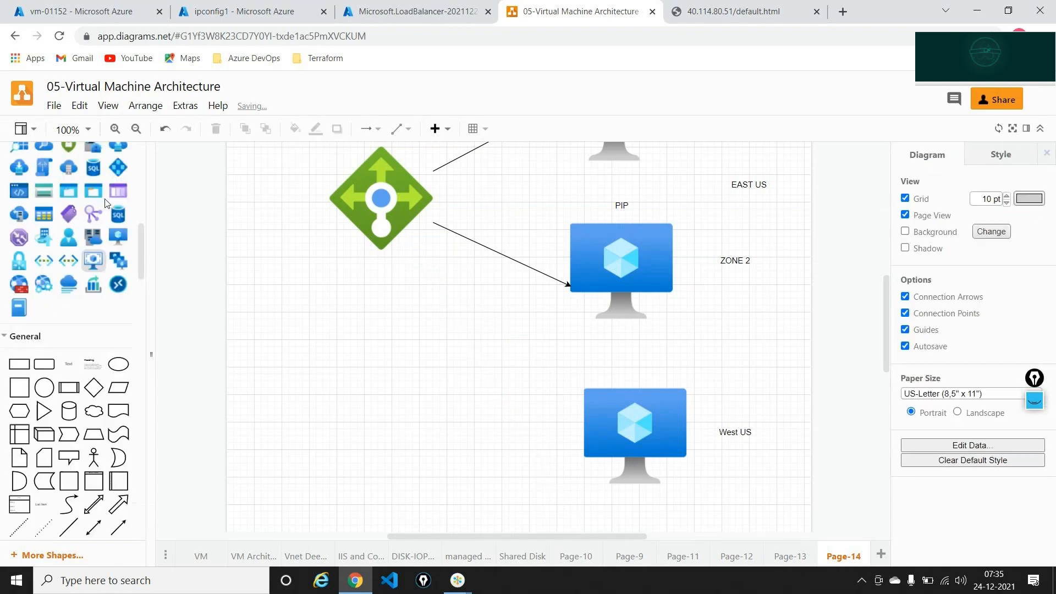
scroll(106, 204, up, 4)
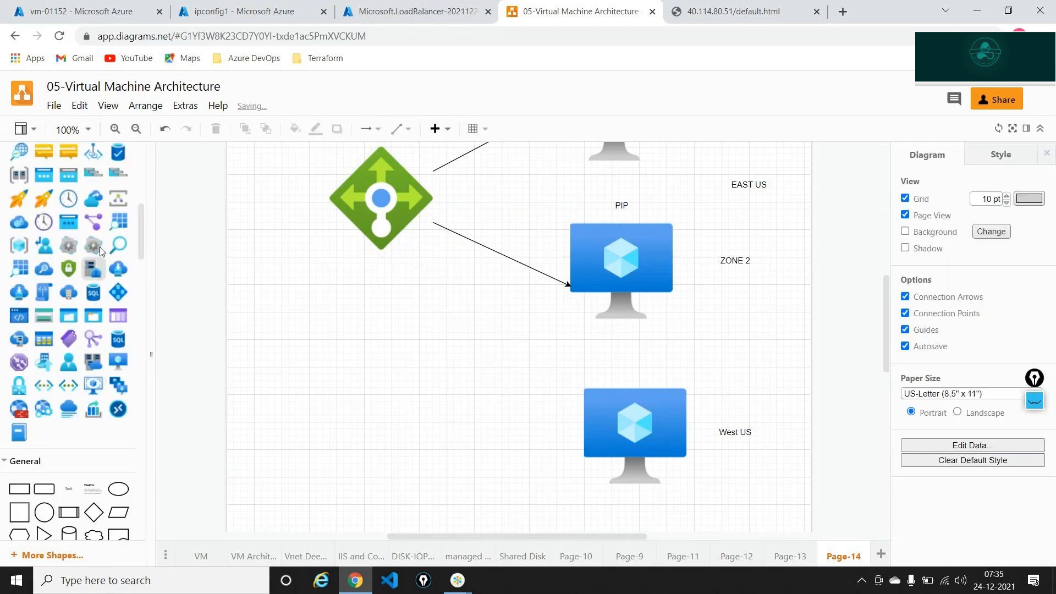
drag(97, 351, 334, 473)
scroll(479, 378, down, 2)
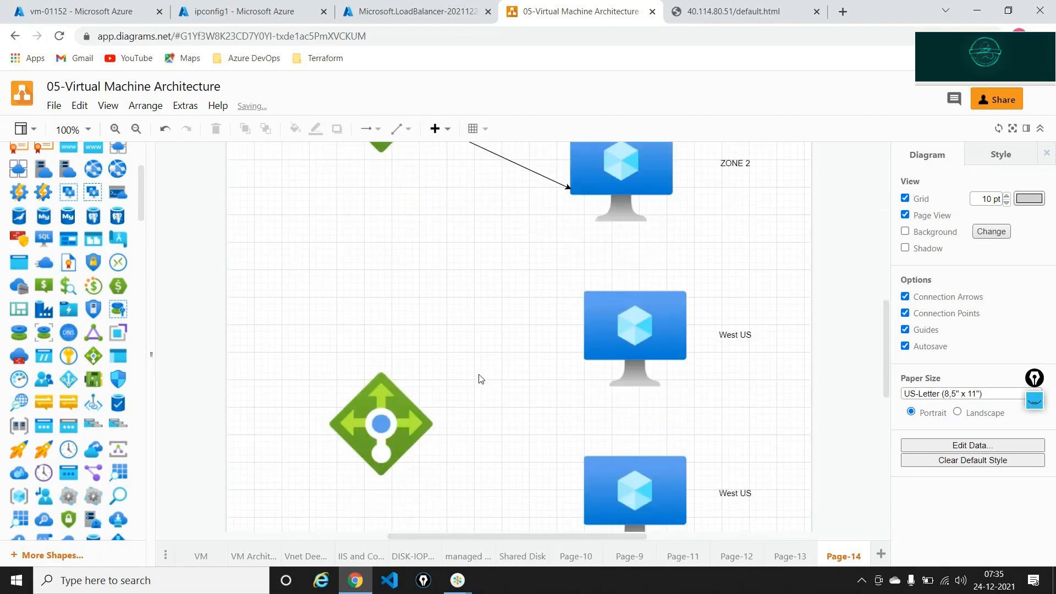
Draw an arrow from the second load balancer to each of the two West US virtual machines
click(343, 420)
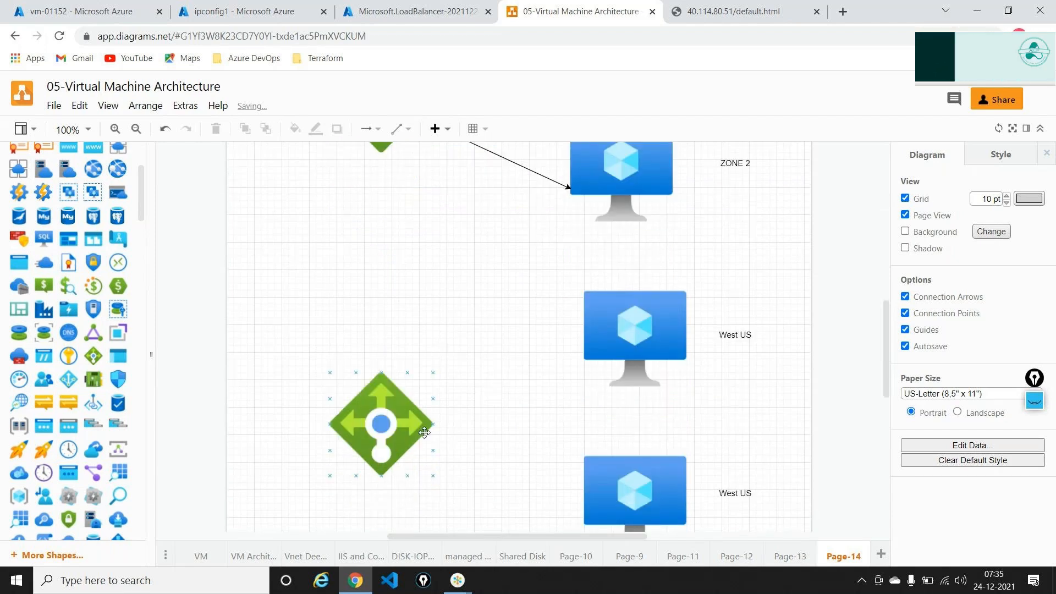
drag(447, 422, 562, 326)
drag(447, 422, 556, 481)
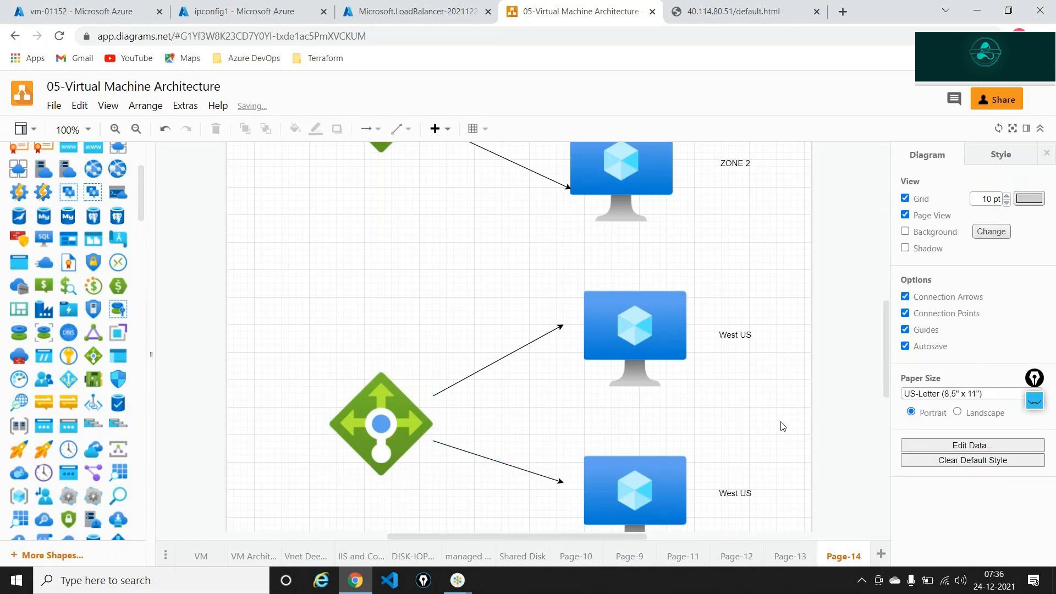
scroll(478, 281, up, 3)
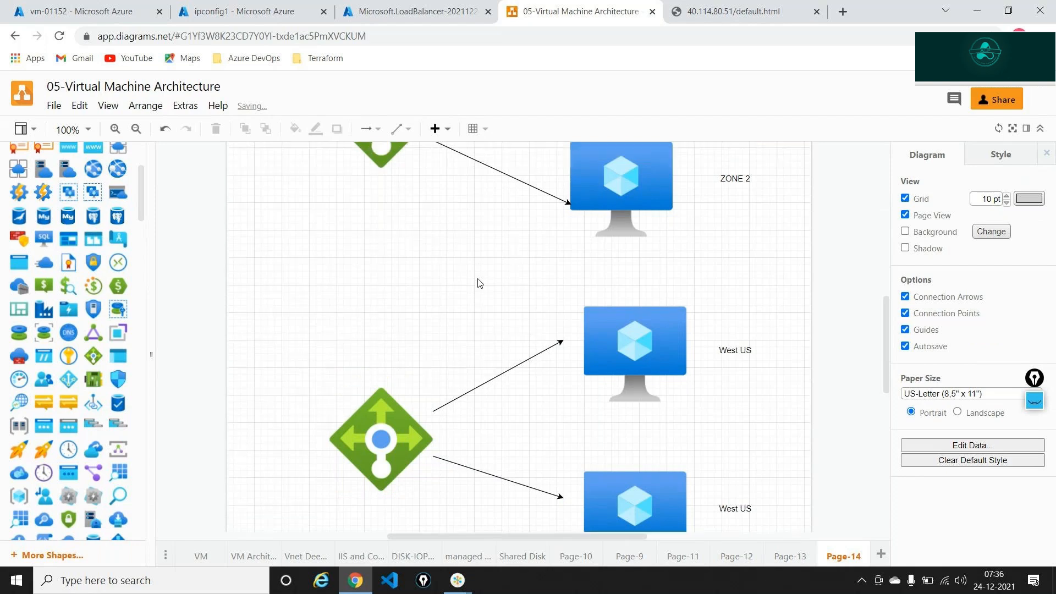
scroll(479, 279, up, 1)
scroll(479, 283, down, 3)
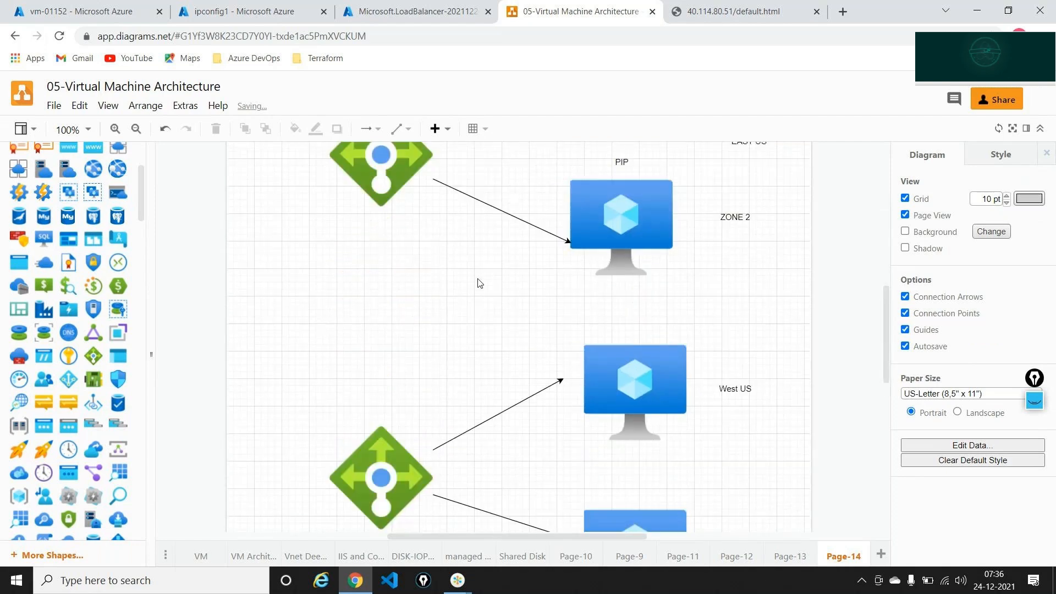
Open the deployed load balancer resource in the Azure portal, then return to the East US part of the diagram
click(453, 6)
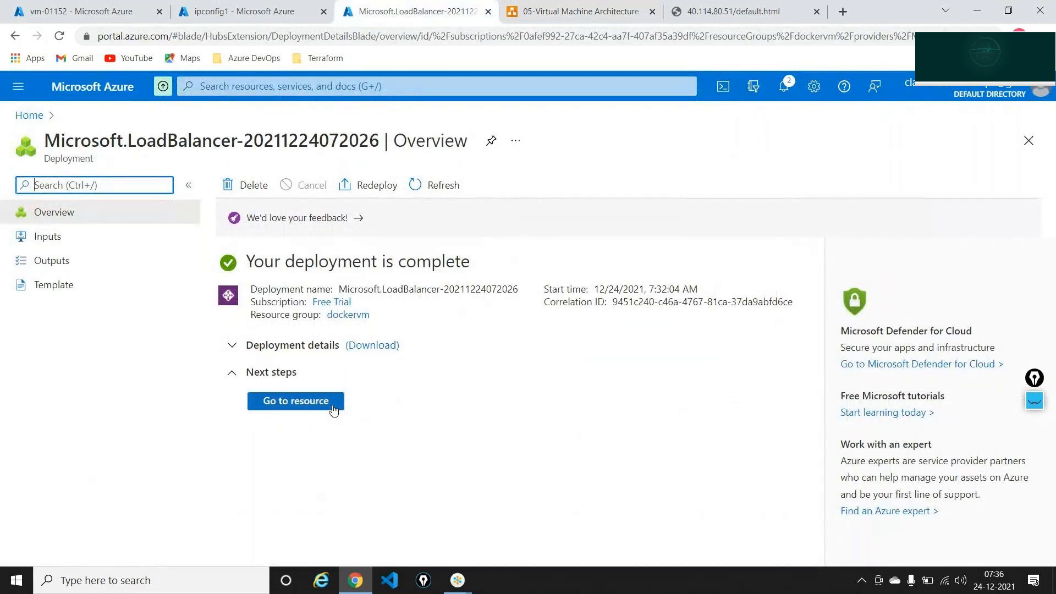
click(334, 409)
click(577, 11)
scroll(580, 251, up, 3)
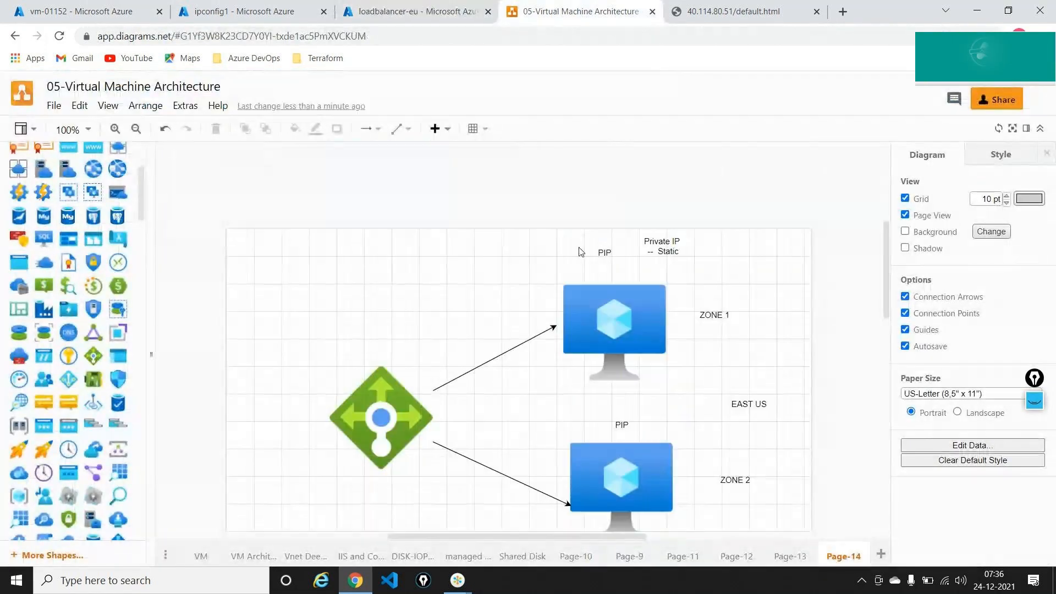
scroll(594, 289, up, 3)
scroll(594, 291, down, 2)
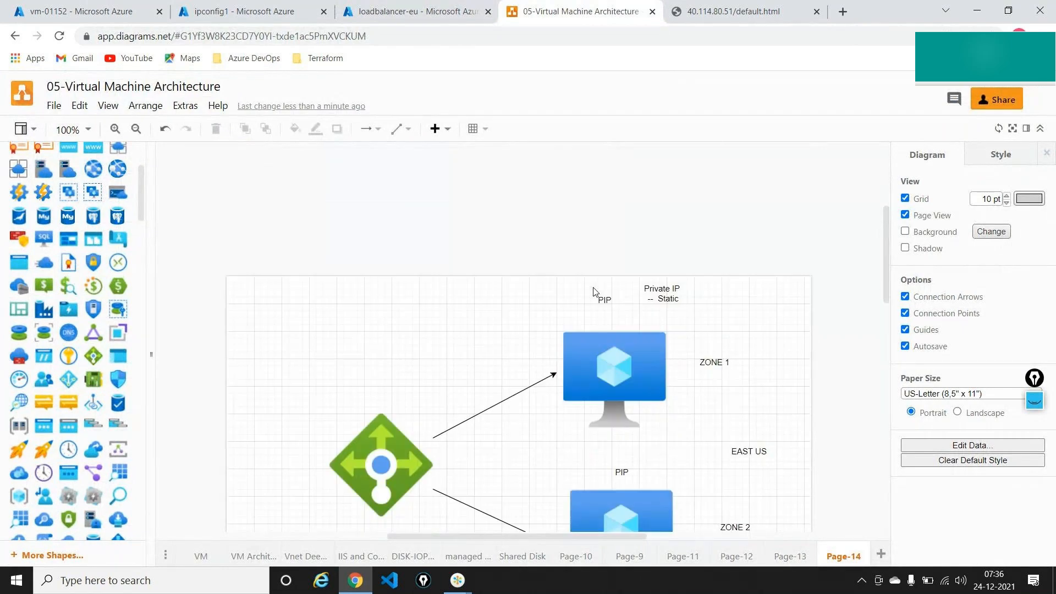
Copy the IP address of the ipeu frontend from the Frontend IP configuration of loadbalancer-eu
click(417, 6)
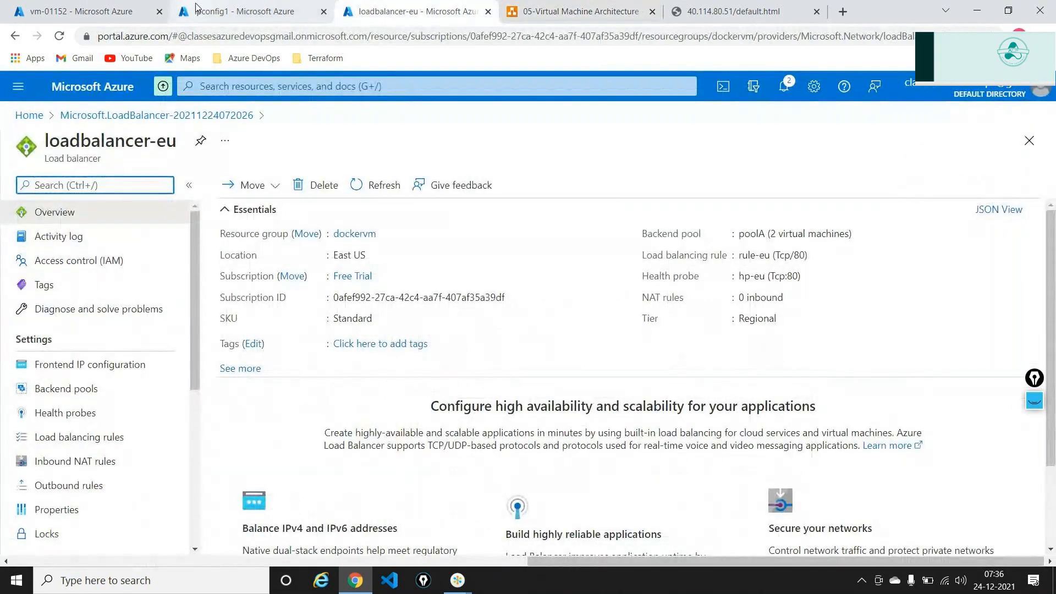
click(52, 373)
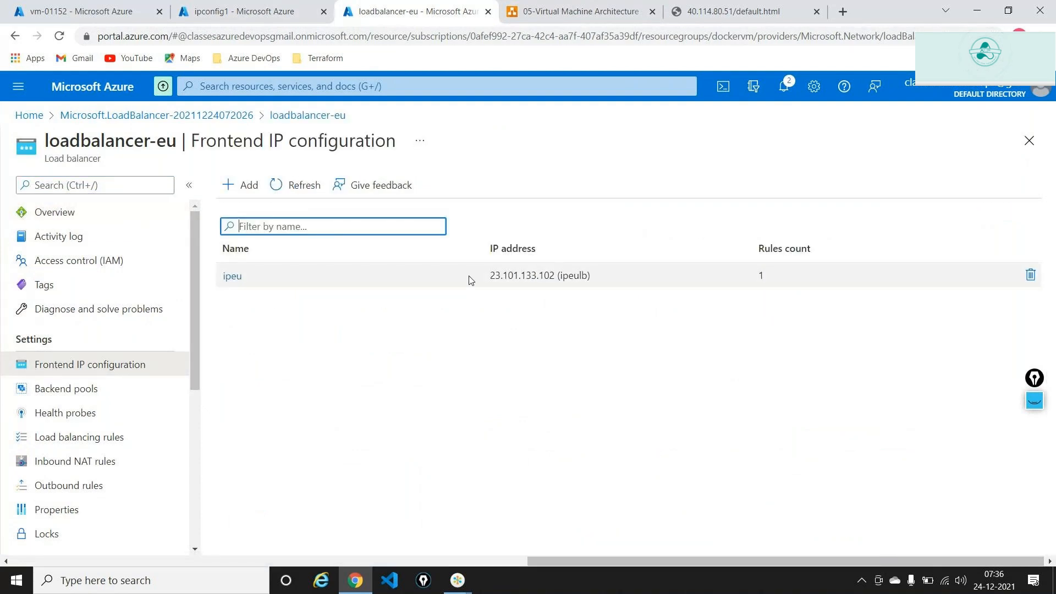
drag(489, 275, 554, 275)
key(ctrl+c)
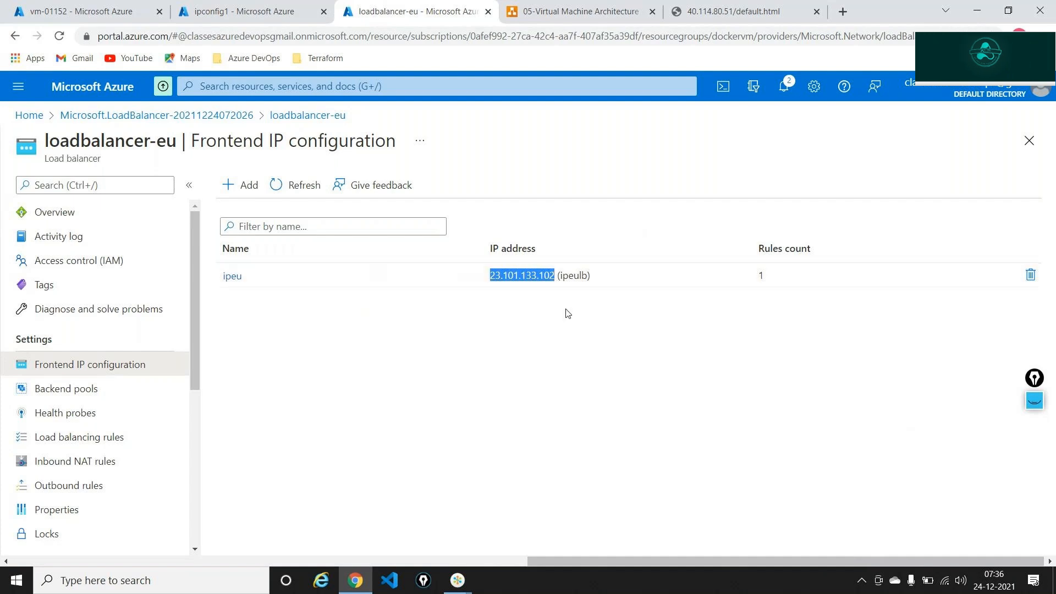
Load 23.101.133.102 in the browser tab that shows the default.html page
click(765, 12)
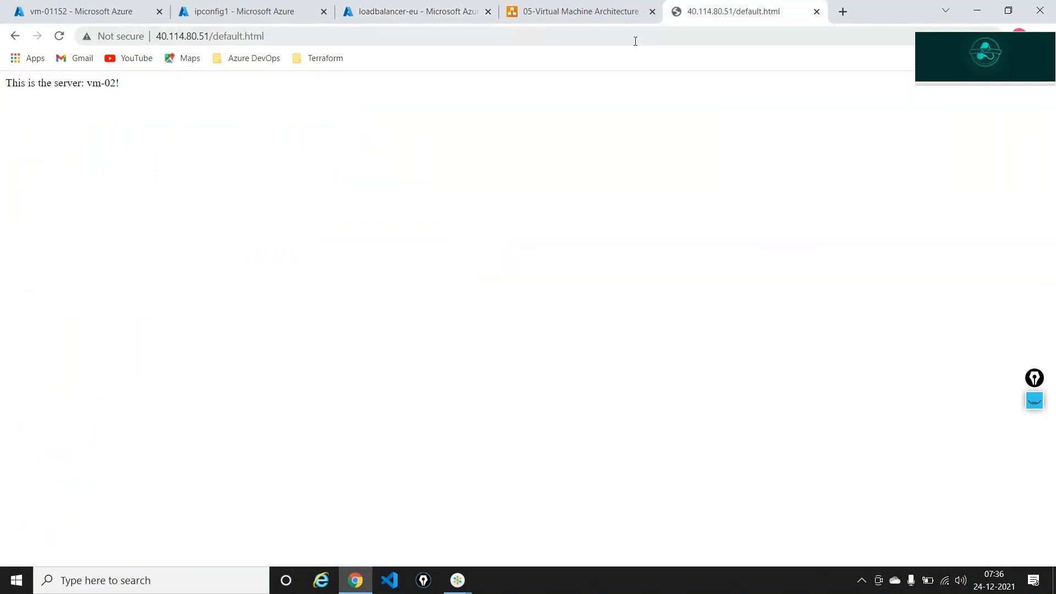
click(635, 41)
key(BackSpace)
key(ctrl+v)
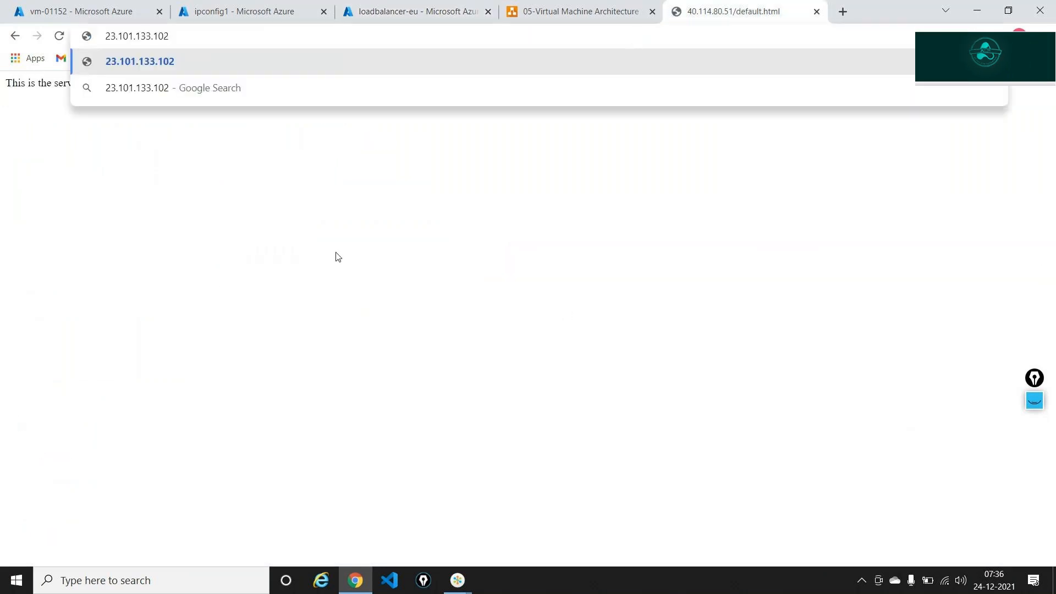
key(Return)
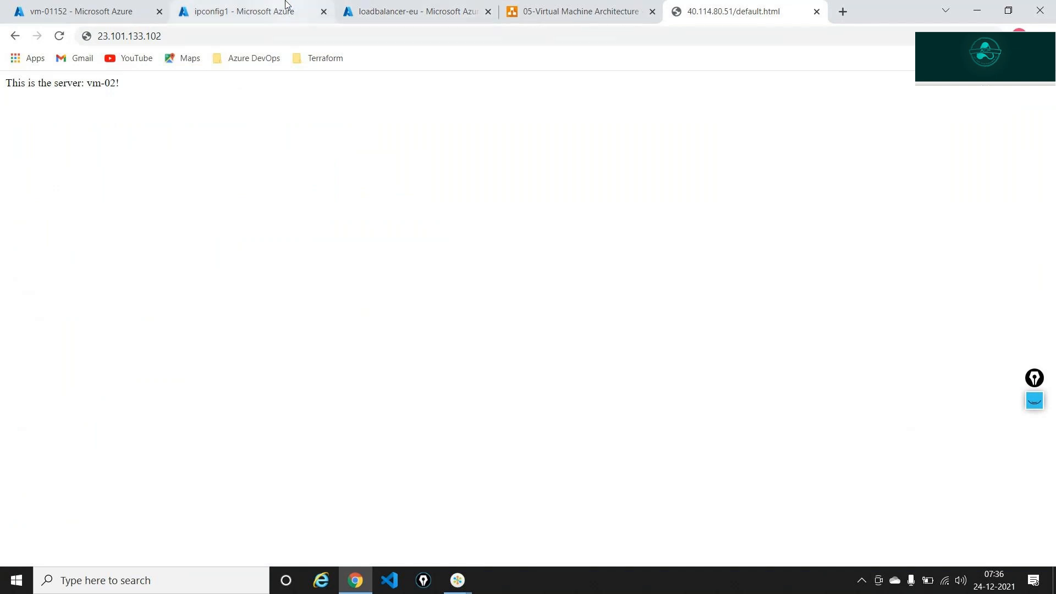
Open the list of all virtual machines from the Azure portal home, leaving the ipconfig1 page
click(378, 8)
click(247, 11)
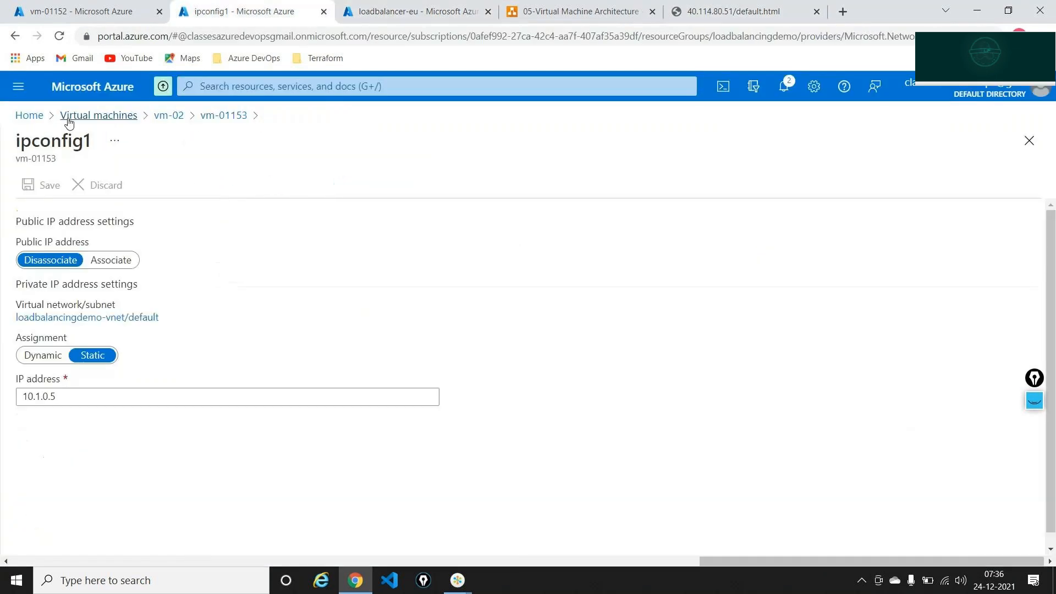
click(39, 115)
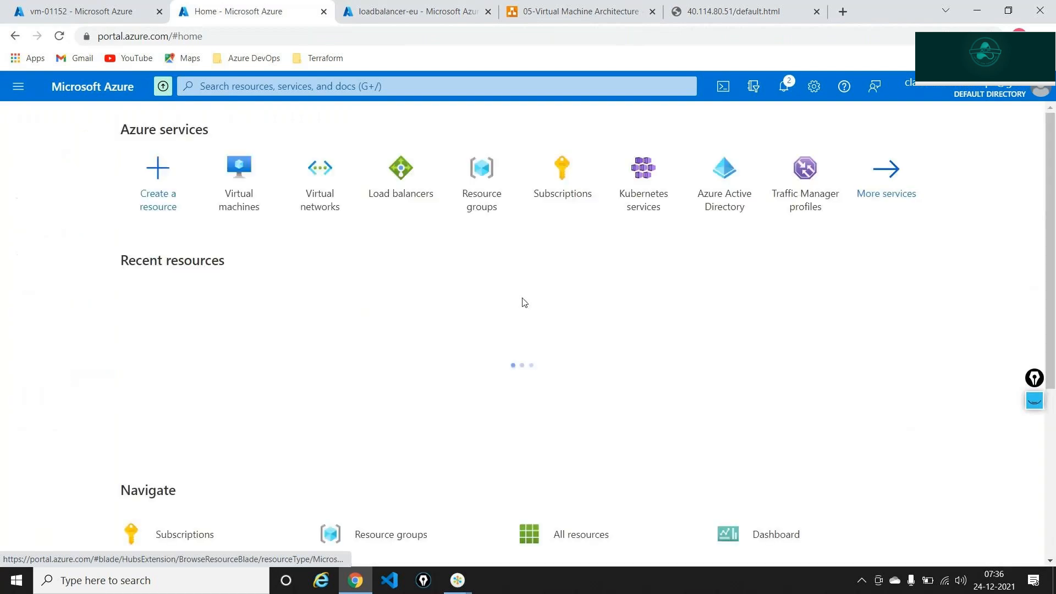
click(228, 179)
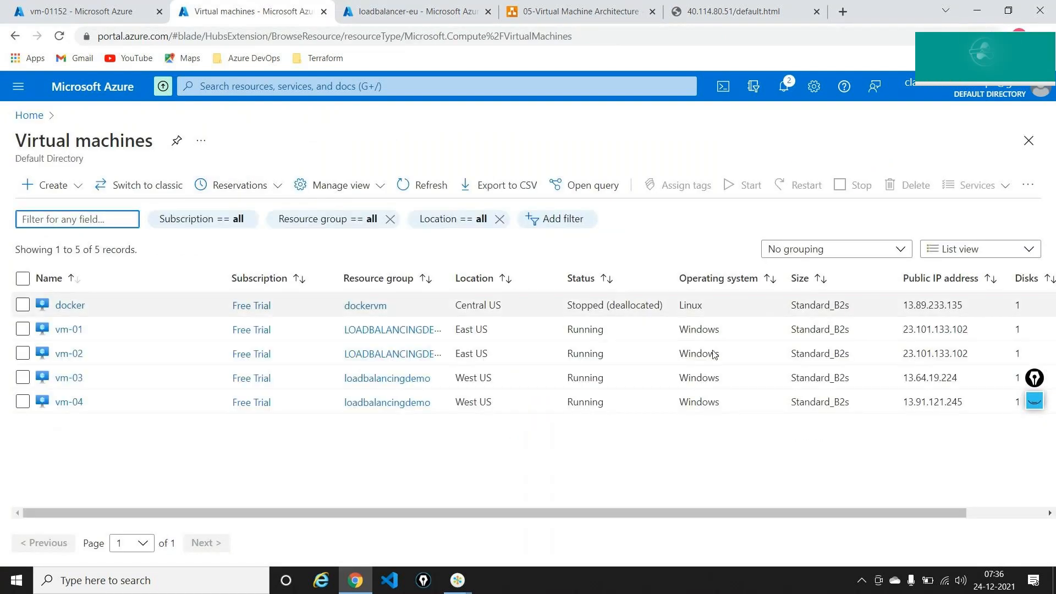
Circle vm-01 and vm-02 and their public IP addresses with the annotation pen, and clear the drawings again
drag(1034, 378, 852, 105)
click(853, 105)
click(852, 160)
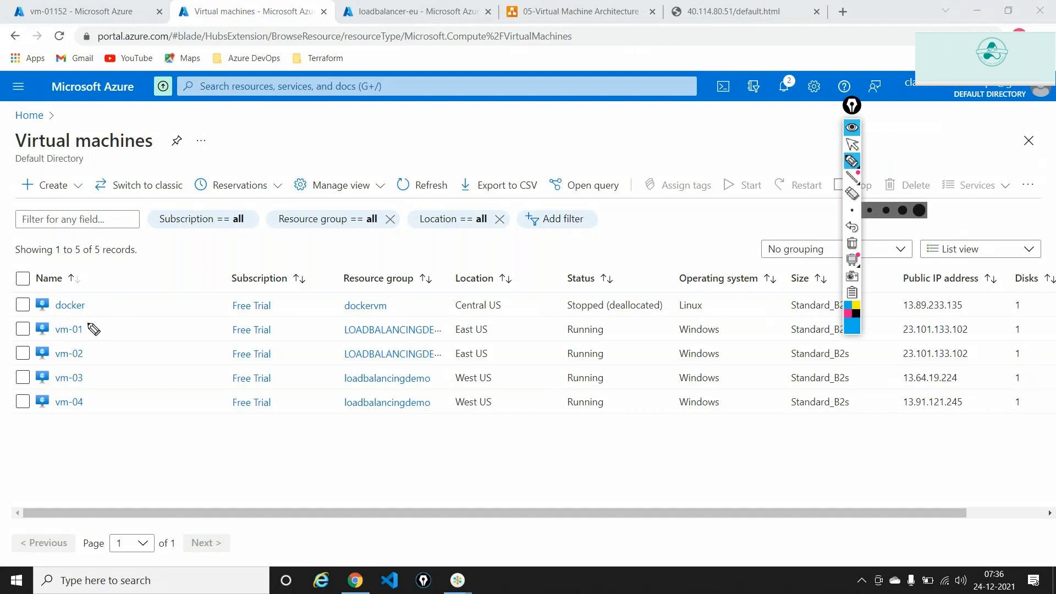
mouse_move(83, 324)
mouse_down()
mouse_move(25, 352)
mouse_move(82, 371)
mouse_move(86, 328)
mouse_up()
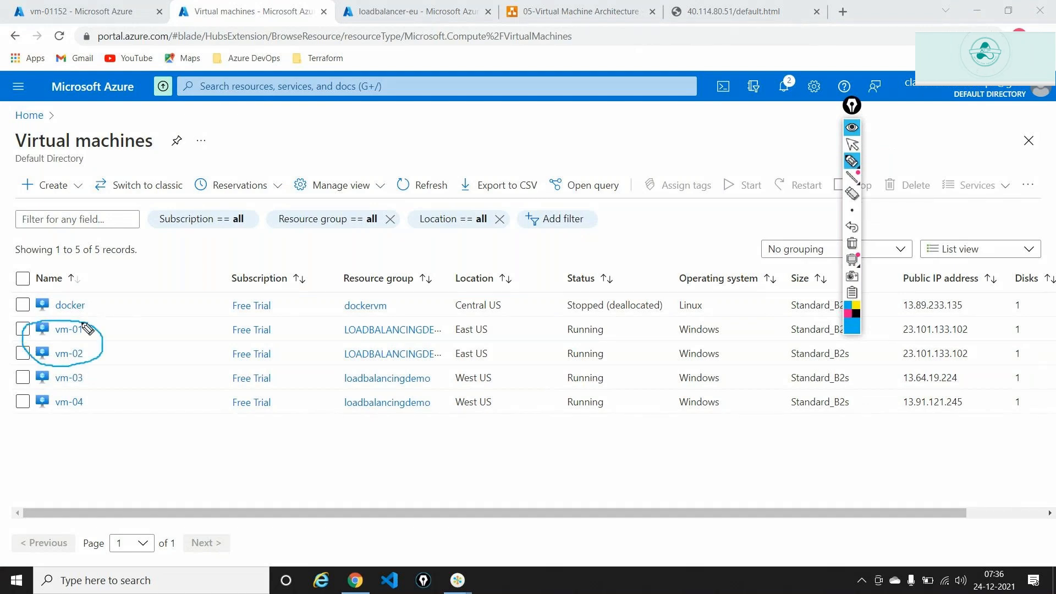
mouse_move(947, 326)
mouse_down()
mouse_move(908, 326)
mouse_move(968, 365)
mouse_move(932, 322)
mouse_up()
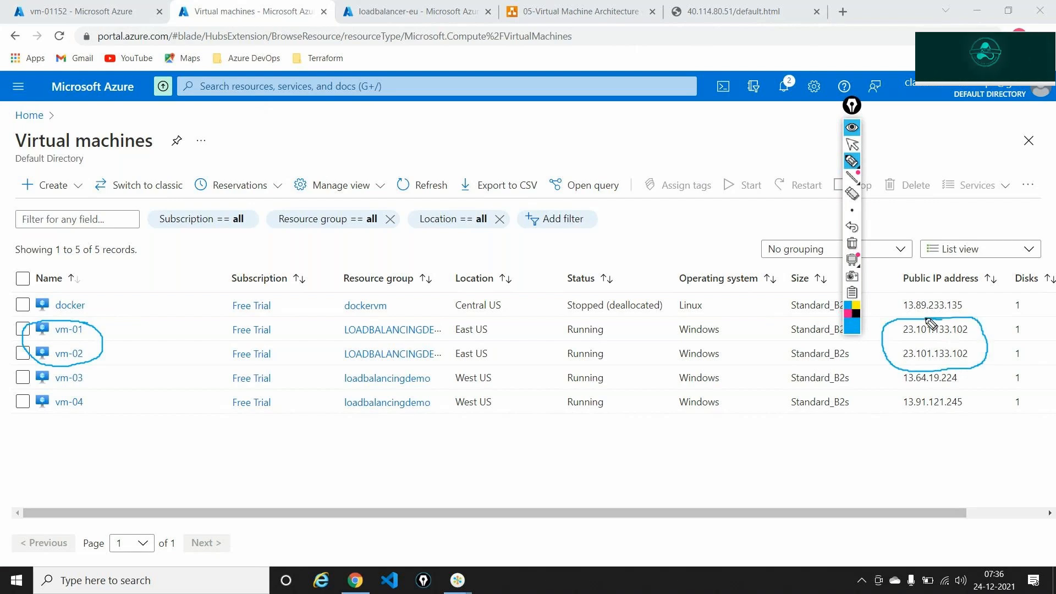
click(851, 242)
mouse_move(851, 162)
click(852, 128)
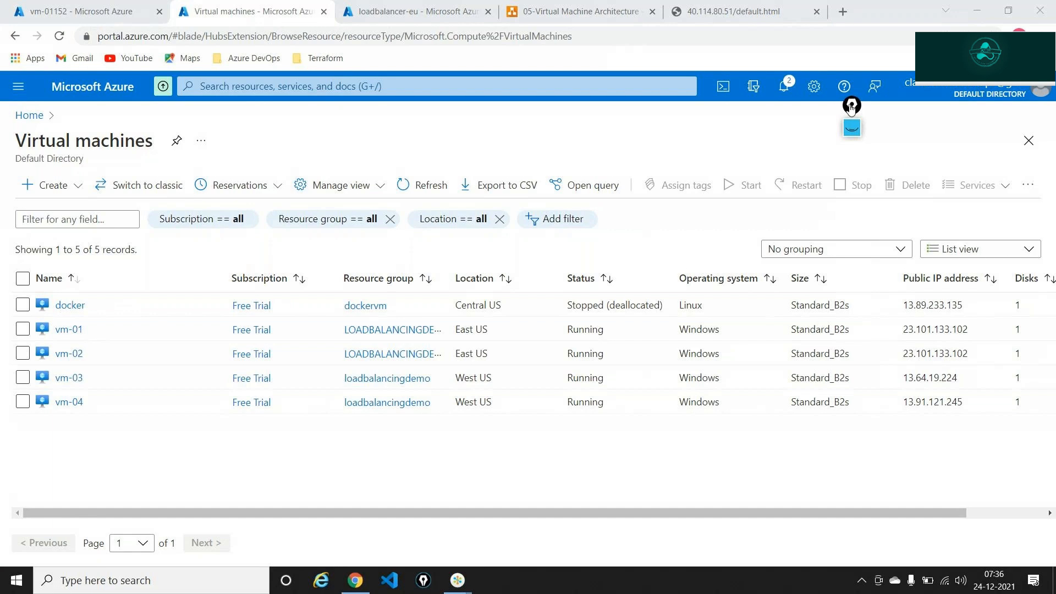
Review the frontend IP of loadbalancer-eu and load 23.101.133.102/default.html in the tab showing the server page
click(418, 11)
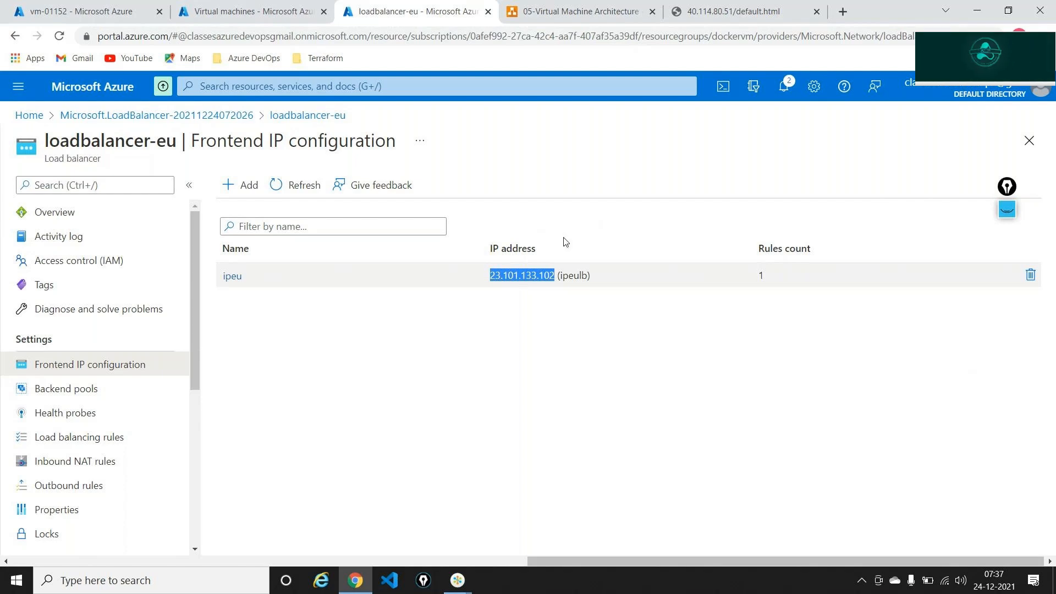
click(742, 19)
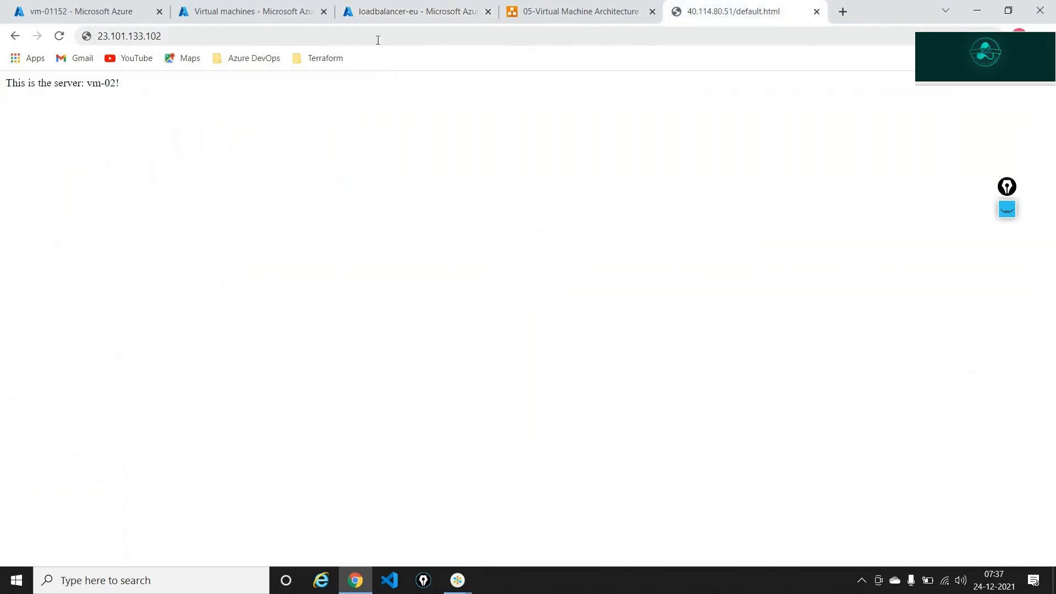
click(378, 38)
click(377, 38)
text(\)
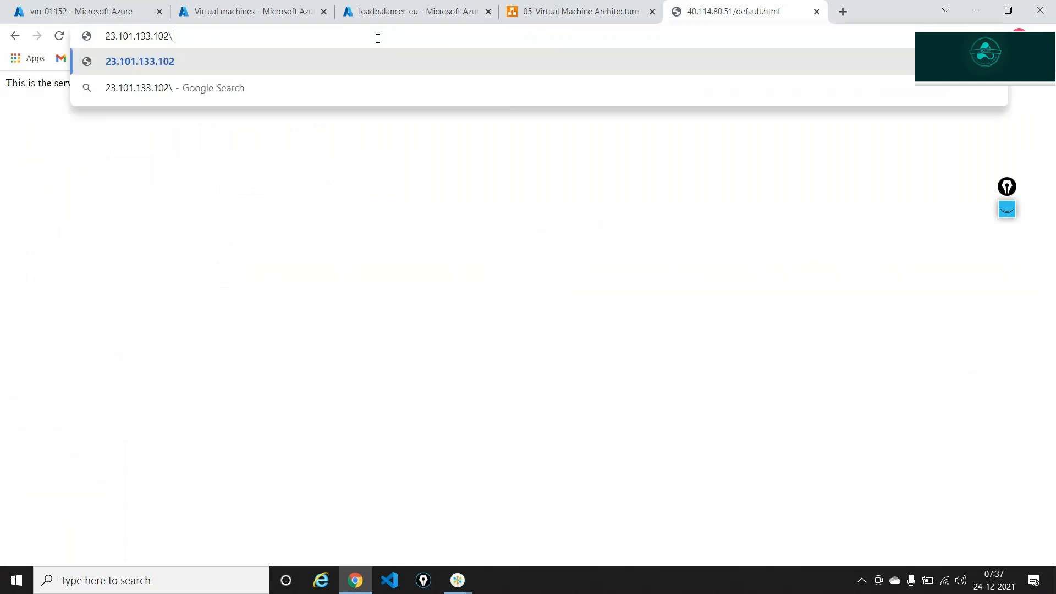
text(defa)
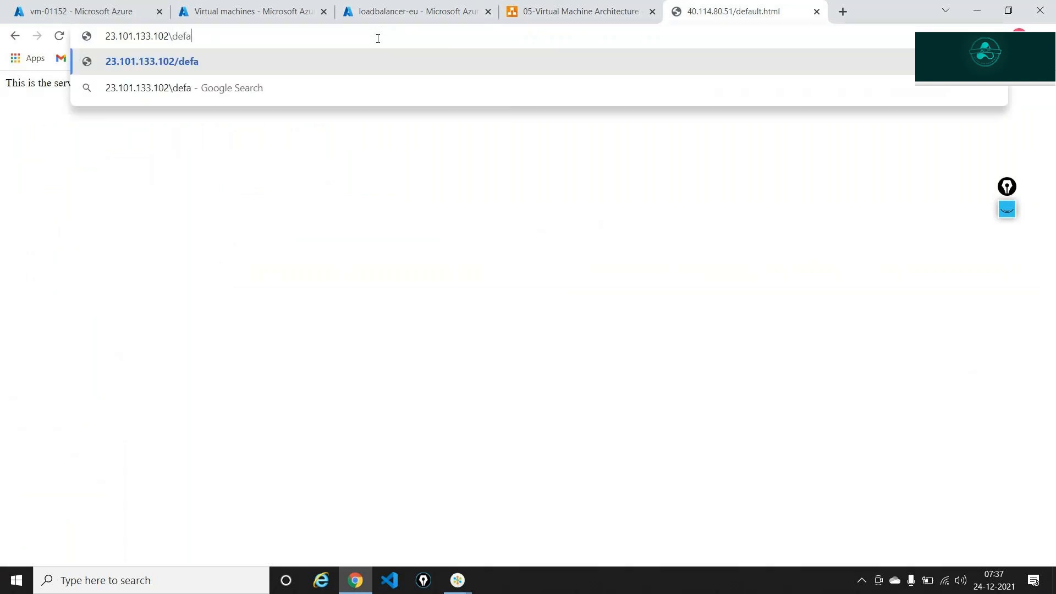
text(ult.html)
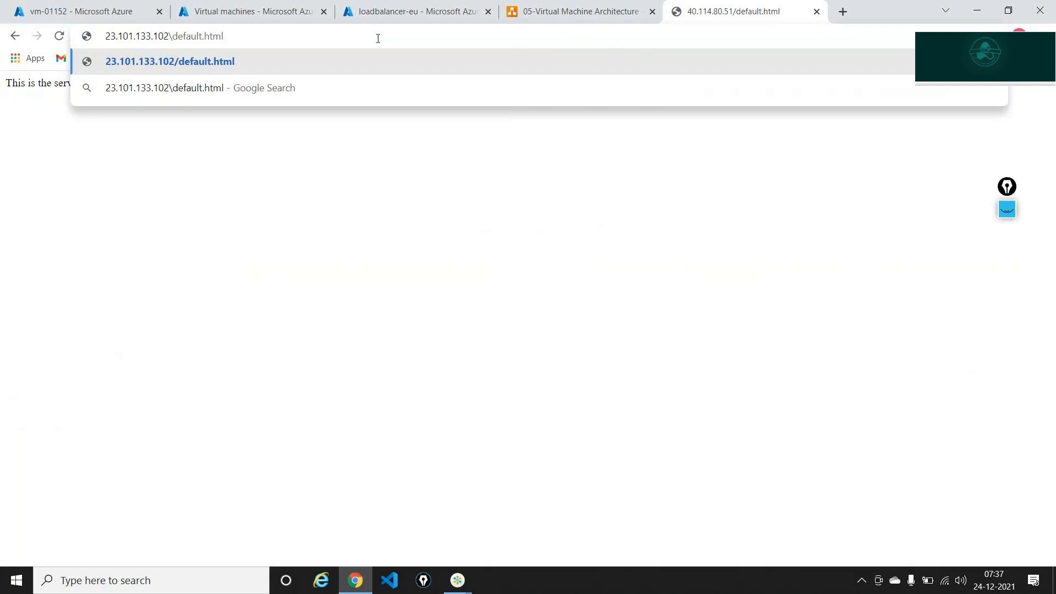
key(Return)
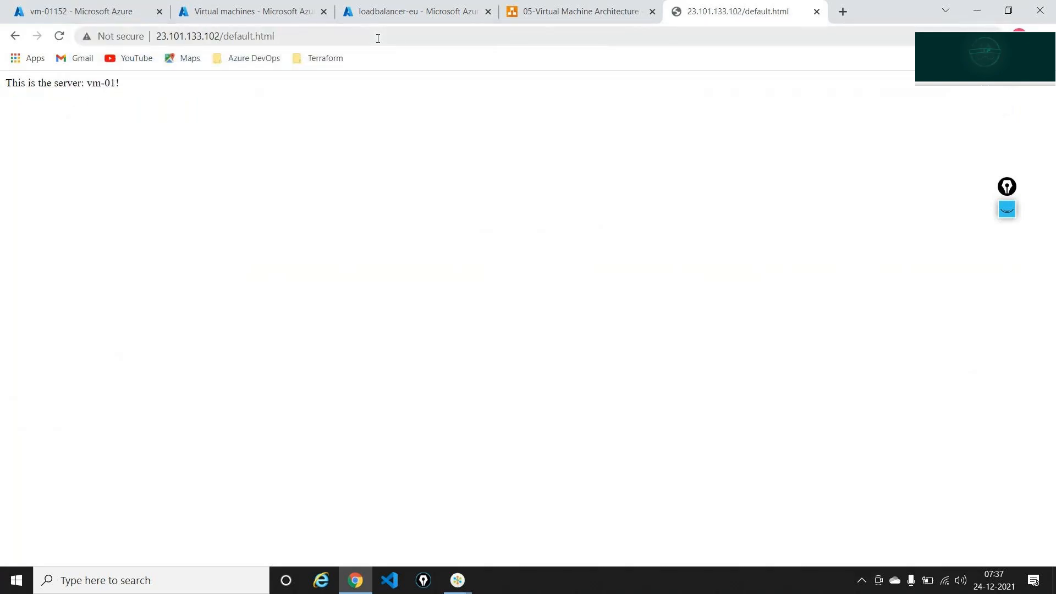
click(377, 38)
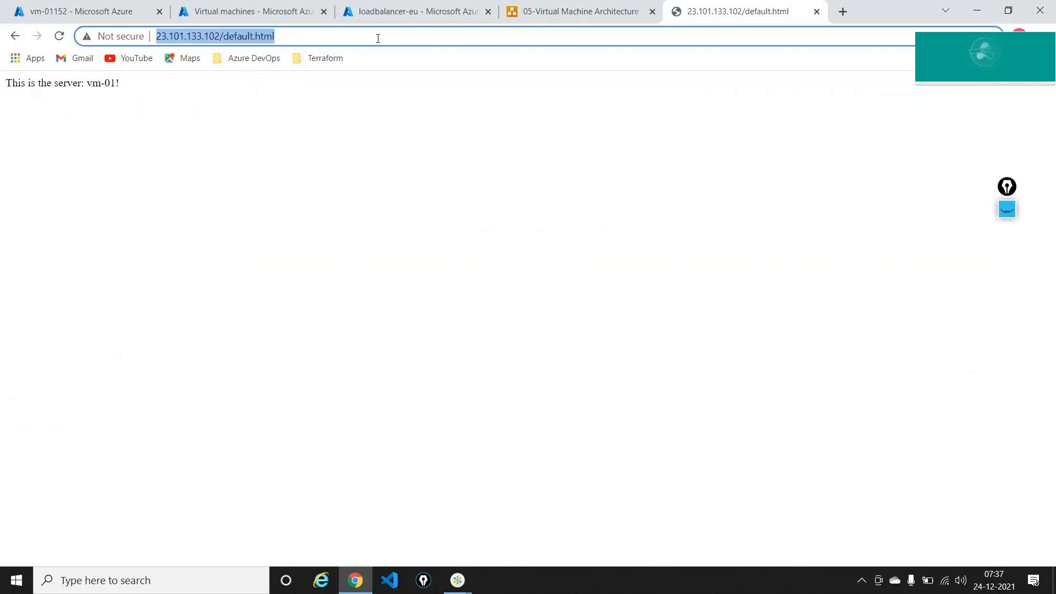
key(alt+f)
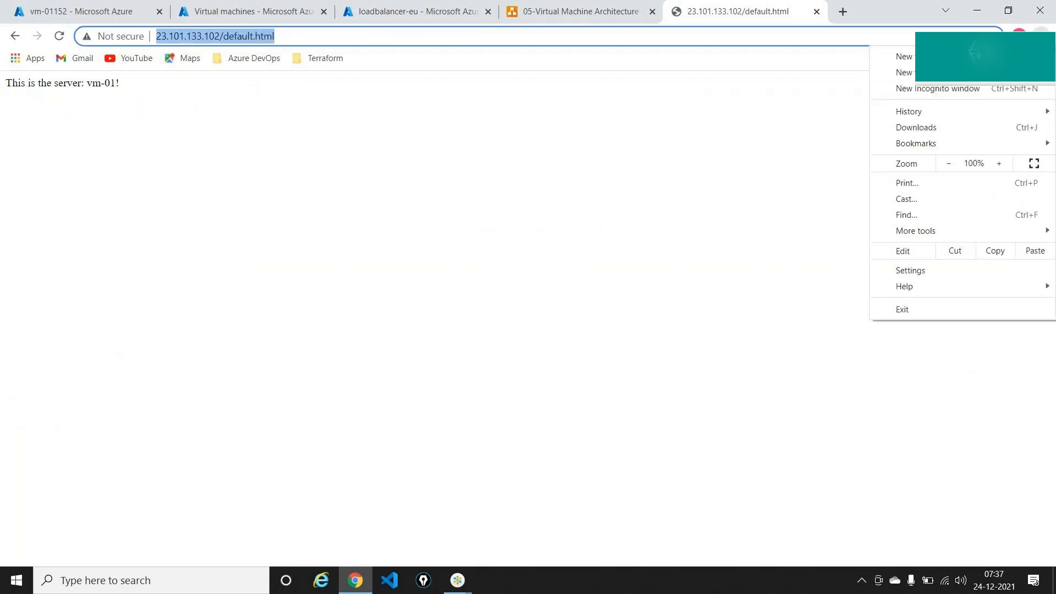
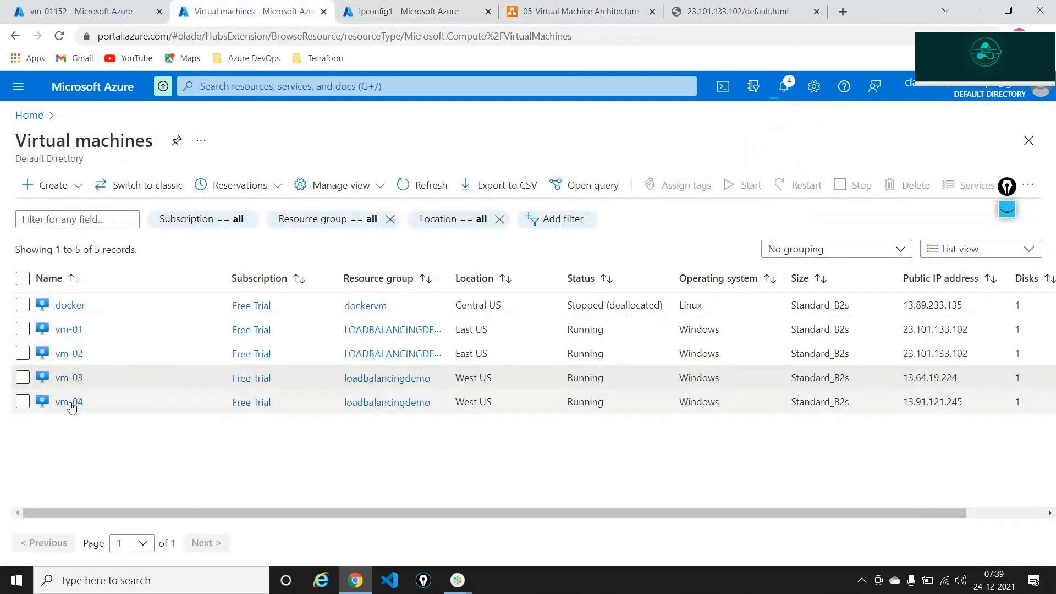
Open vm-04 in its own tab and go to ipconfig1 in the IP configurations of its network interface vm-03640
click(122, 410)
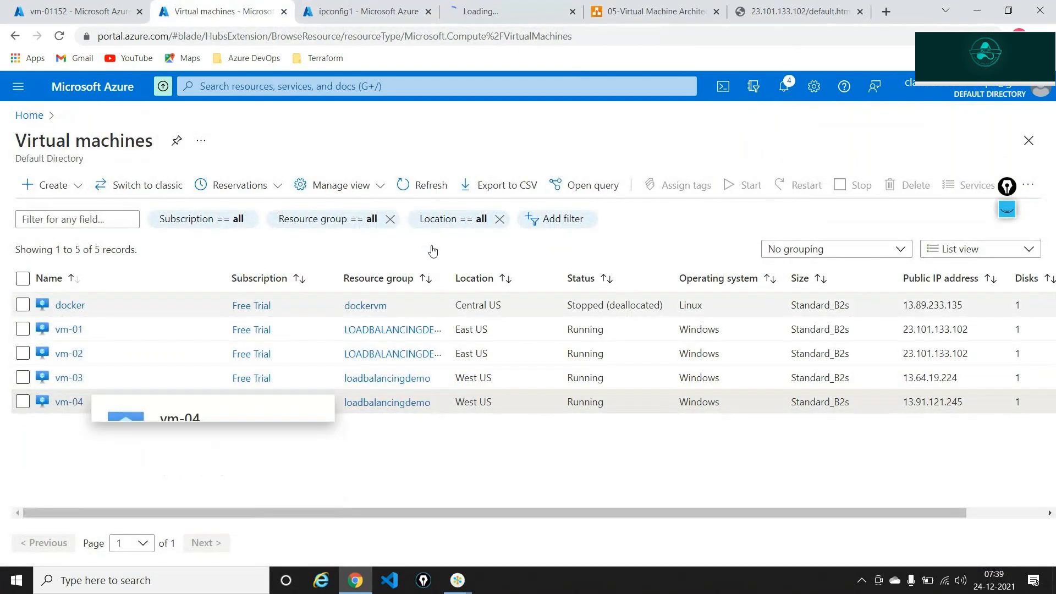
click(483, 16)
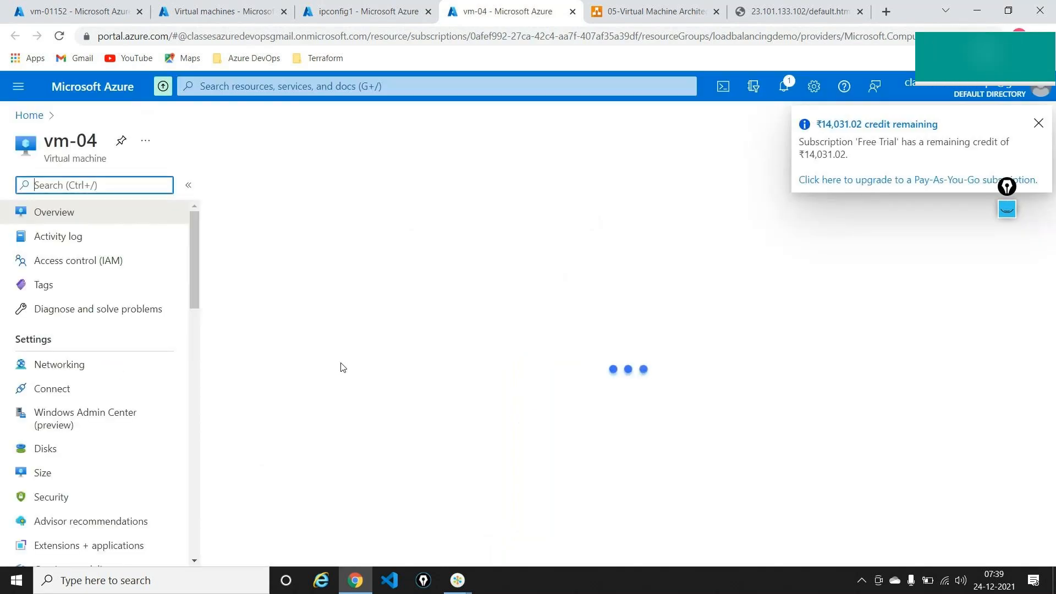
click(39, 360)
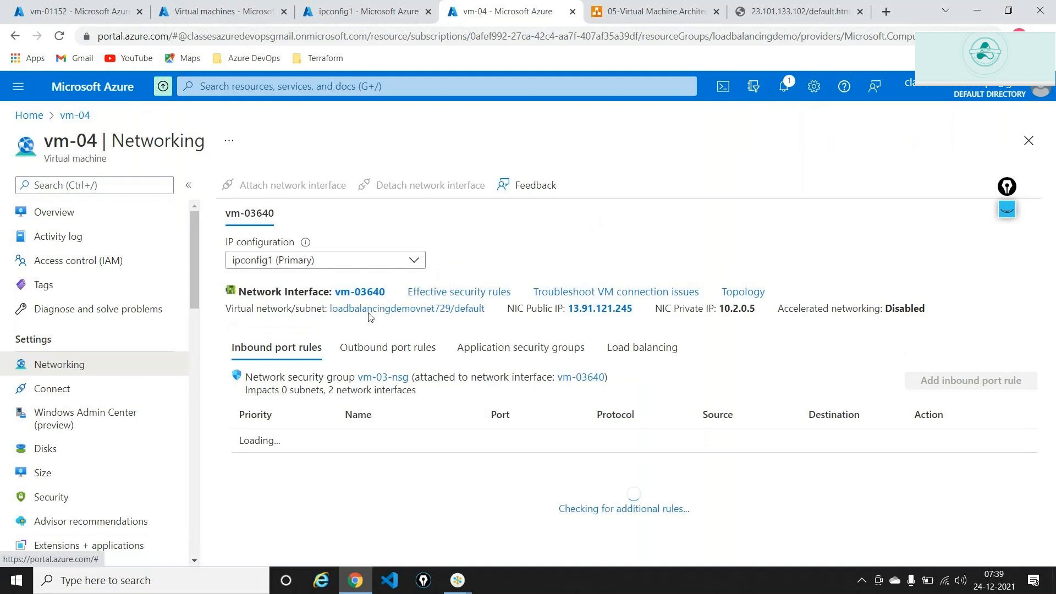
click(362, 292)
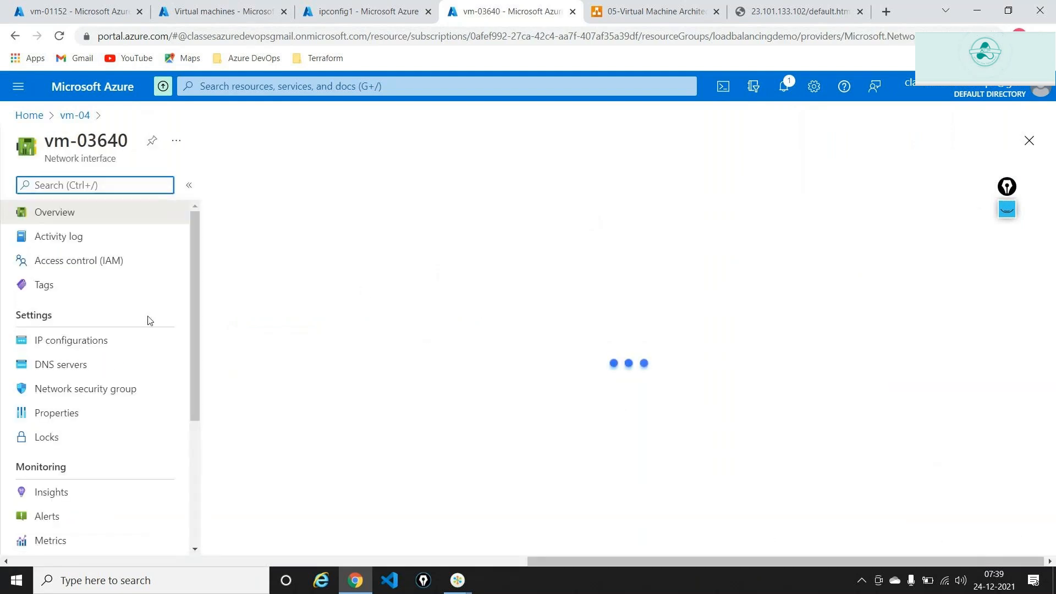
click(104, 342)
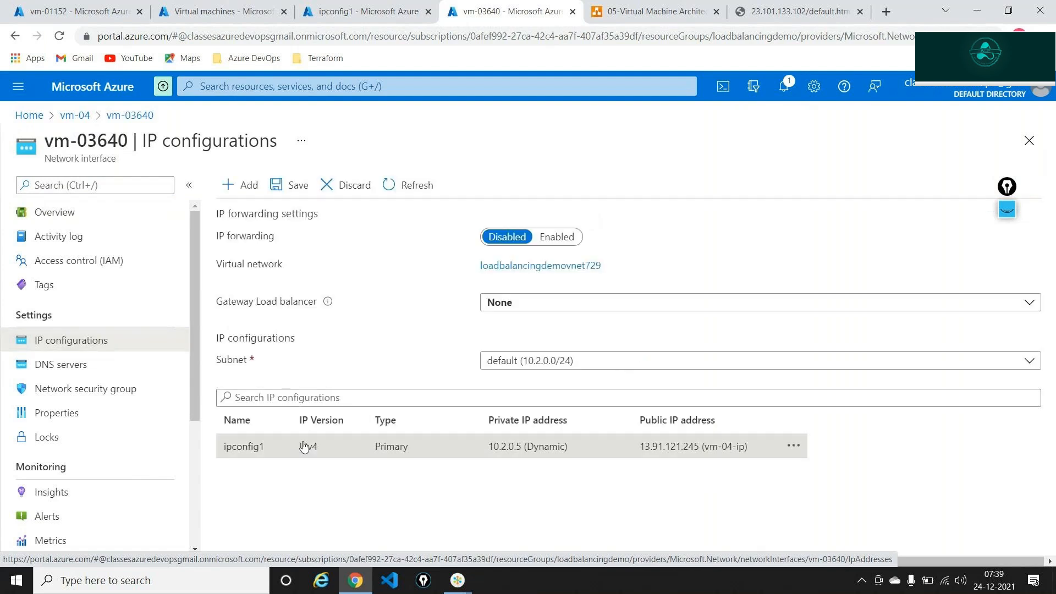
click(308, 444)
Disassociate the public IP address from vm-04's ipconfig1, set the private IP assignment to Static, and save
click(51, 260)
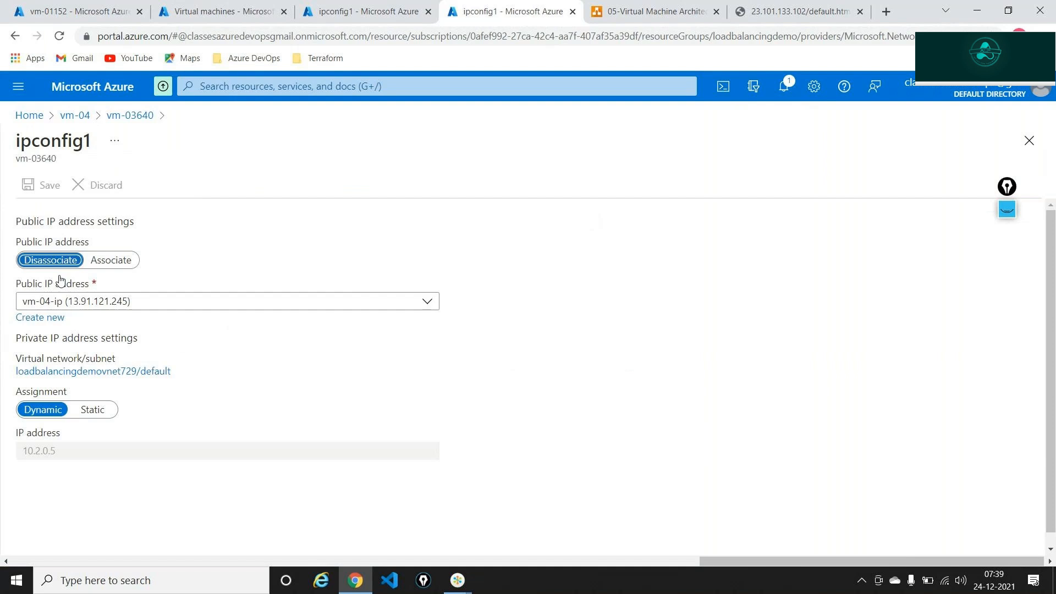
click(92, 354)
click(44, 184)
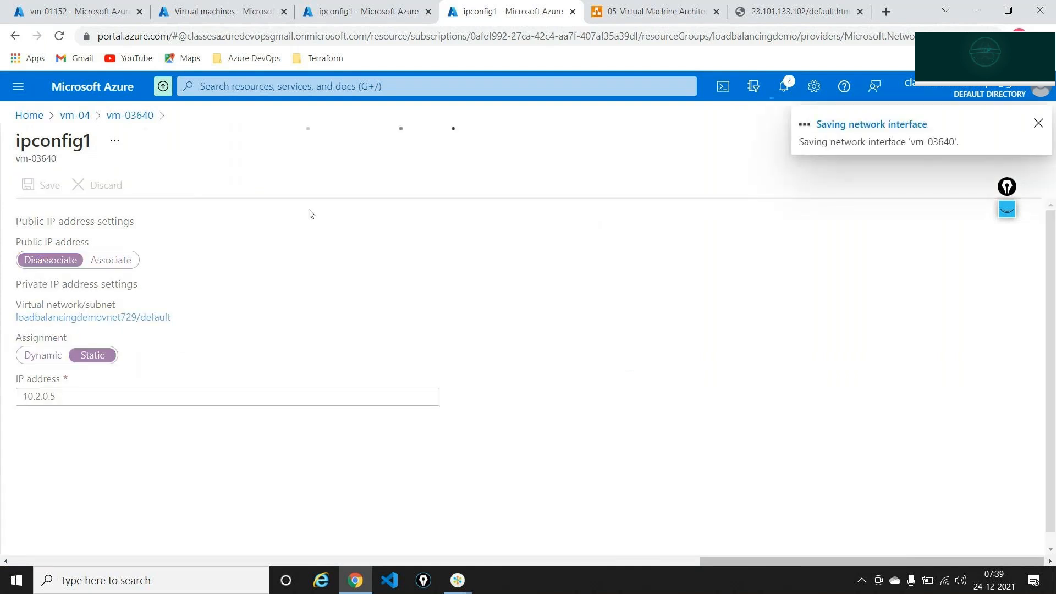
Start creating a new load balancer from the load balancers list in the tab showing vm-01152
click(95, 10)
click(31, 114)
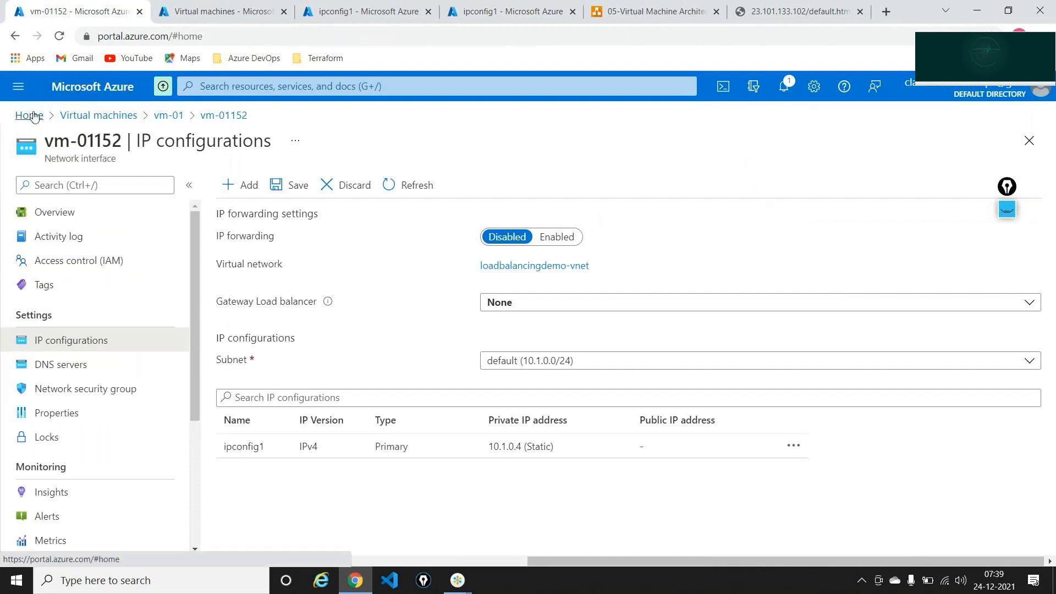
click(562, 169)
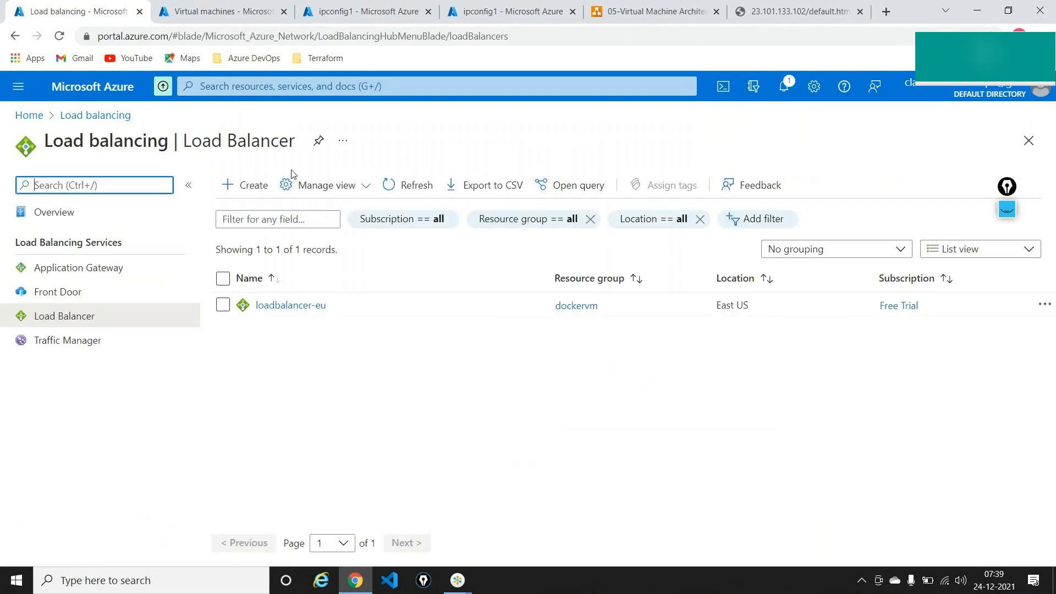
click(254, 186)
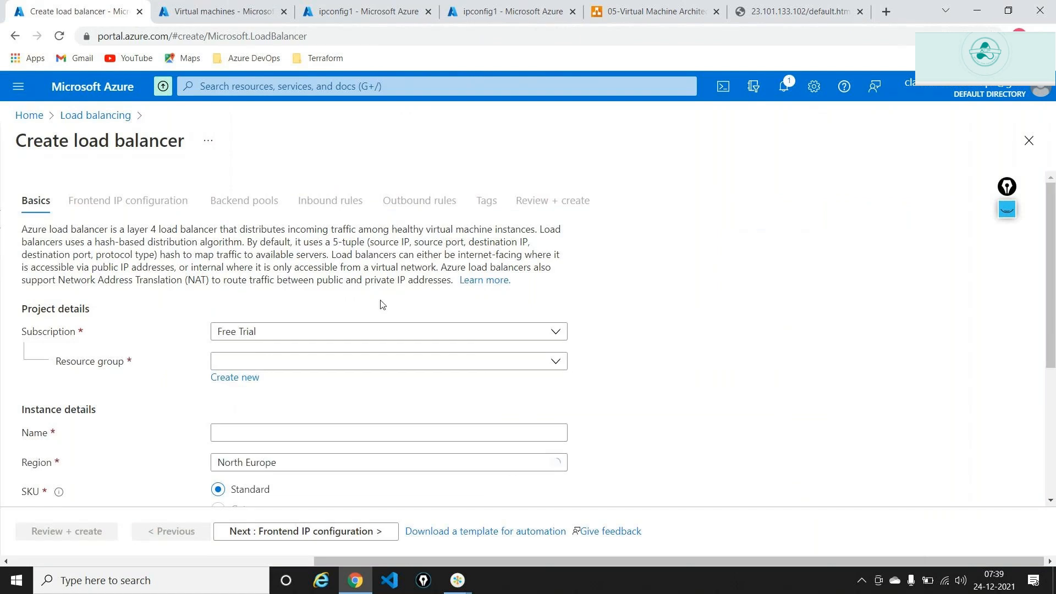
Set the new load balancer's resource group to loadbalancingdemo
click(266, 361)
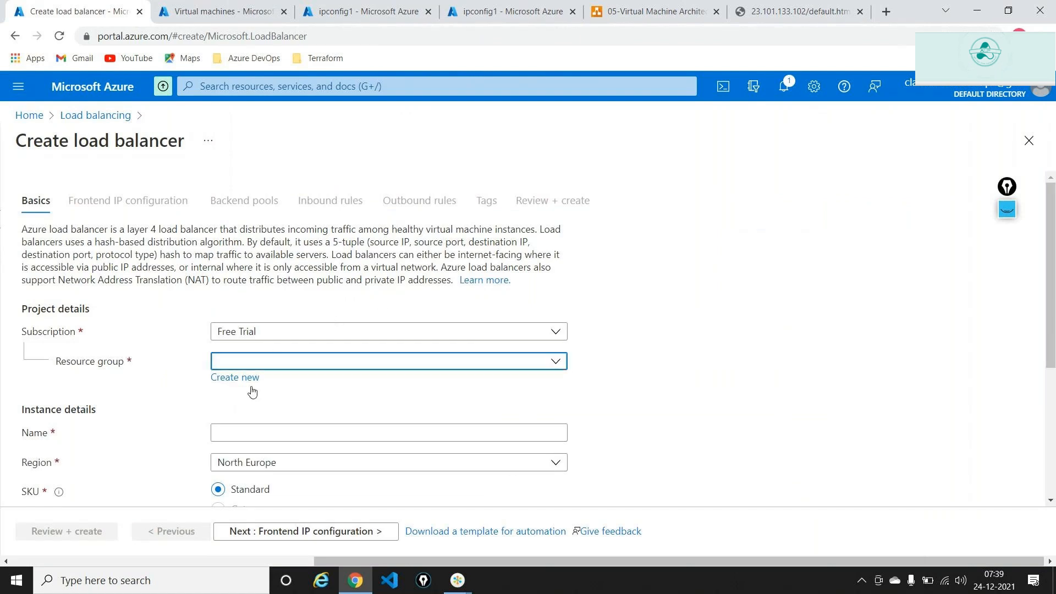
scroll(436, 308, down, 2)
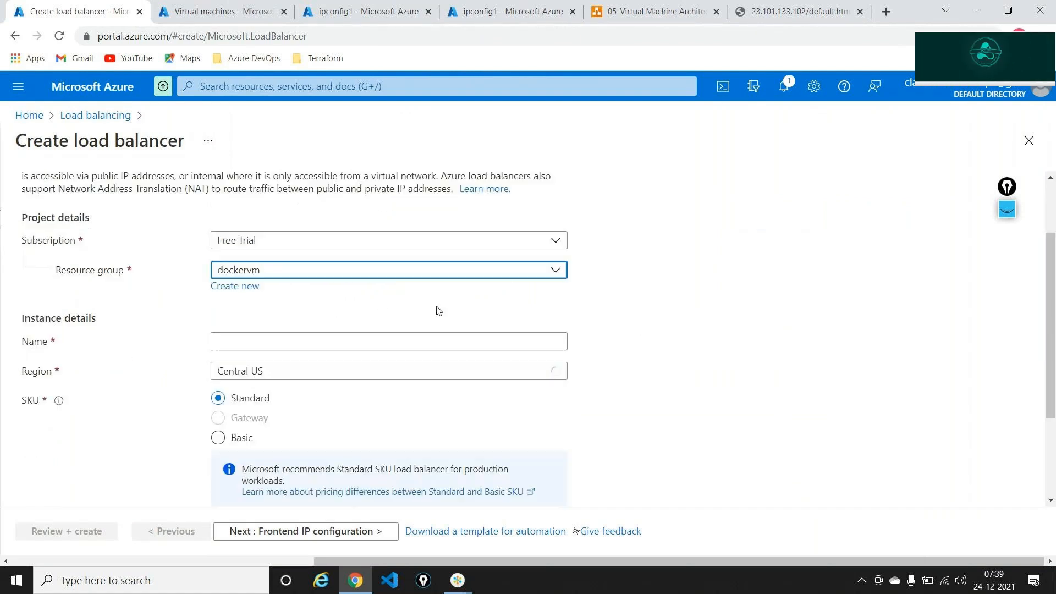
click(256, 333)
click(290, 270)
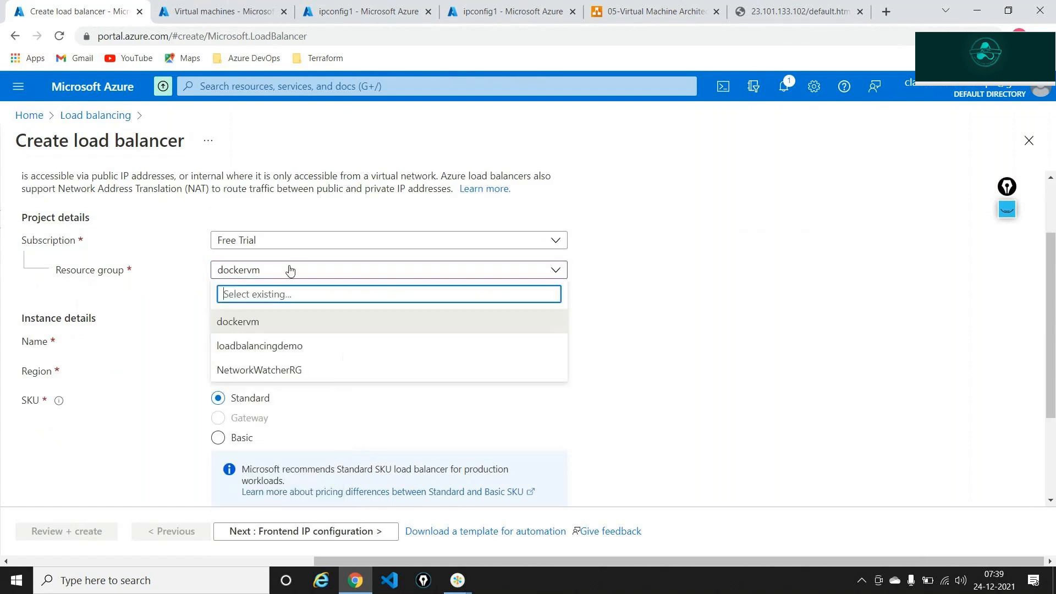
click(281, 346)
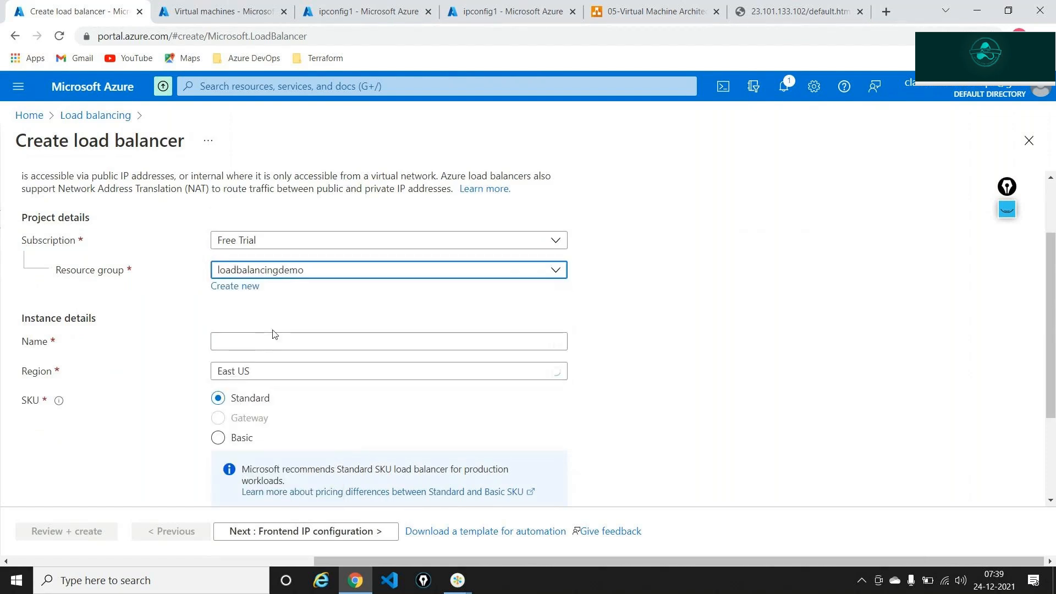
Name the new load balancer loadbalancer-wu
click(265, 342)
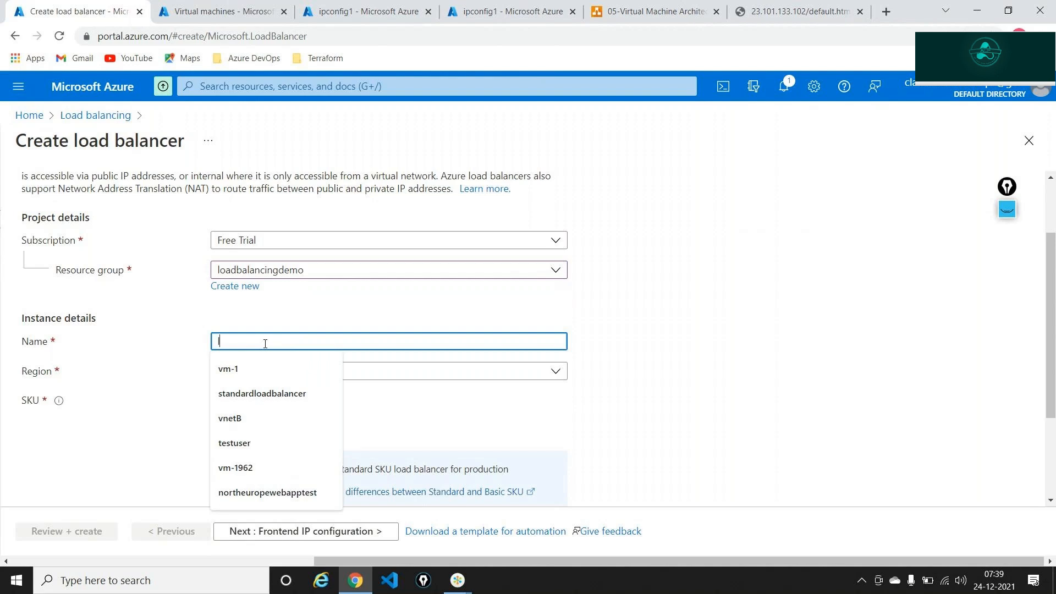
text(lo)
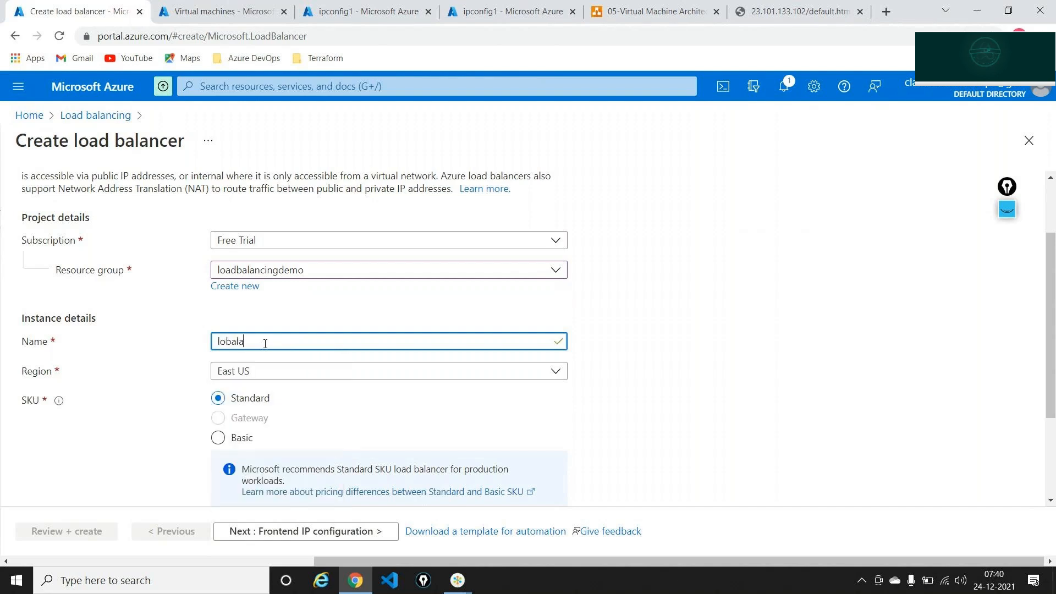
text(adbalancer-we)
key(BackSpace)
text(u)
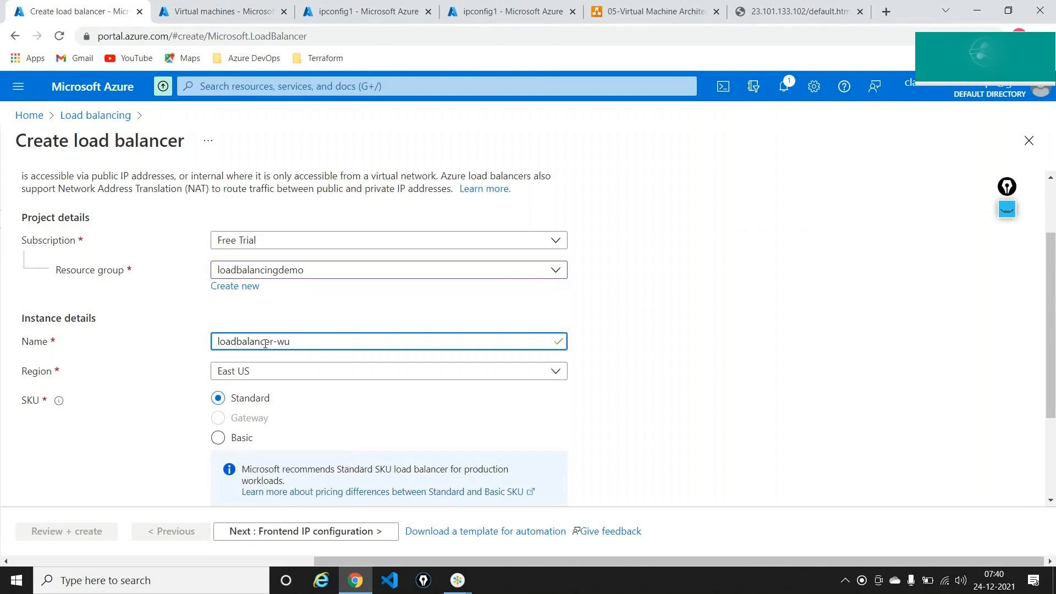
Set the new load balancer's region to West US
scroll(485, 275, down, 2)
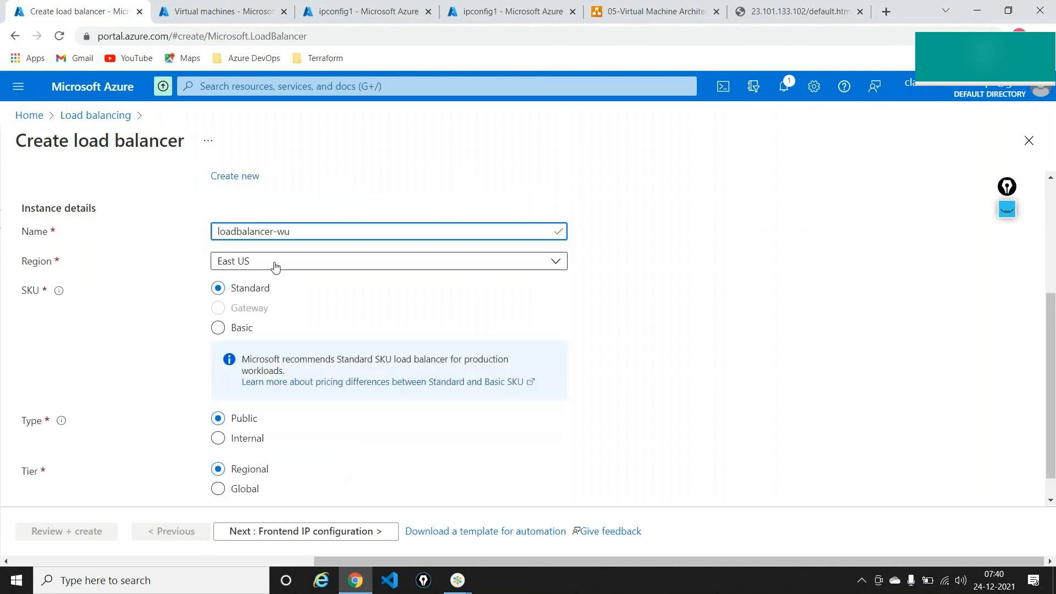
click(308, 262)
text(west)
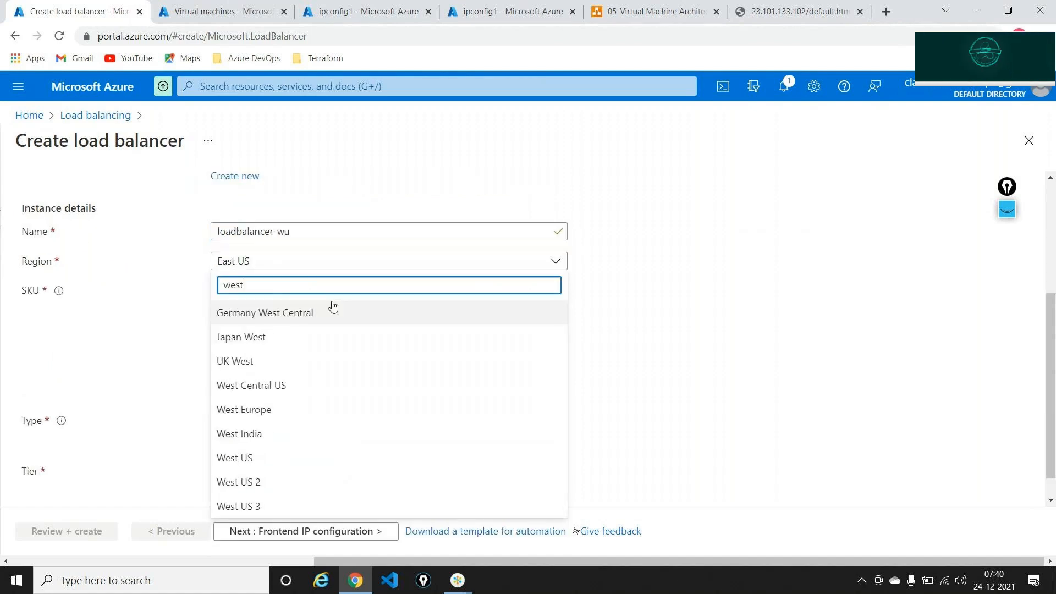
click(253, 456)
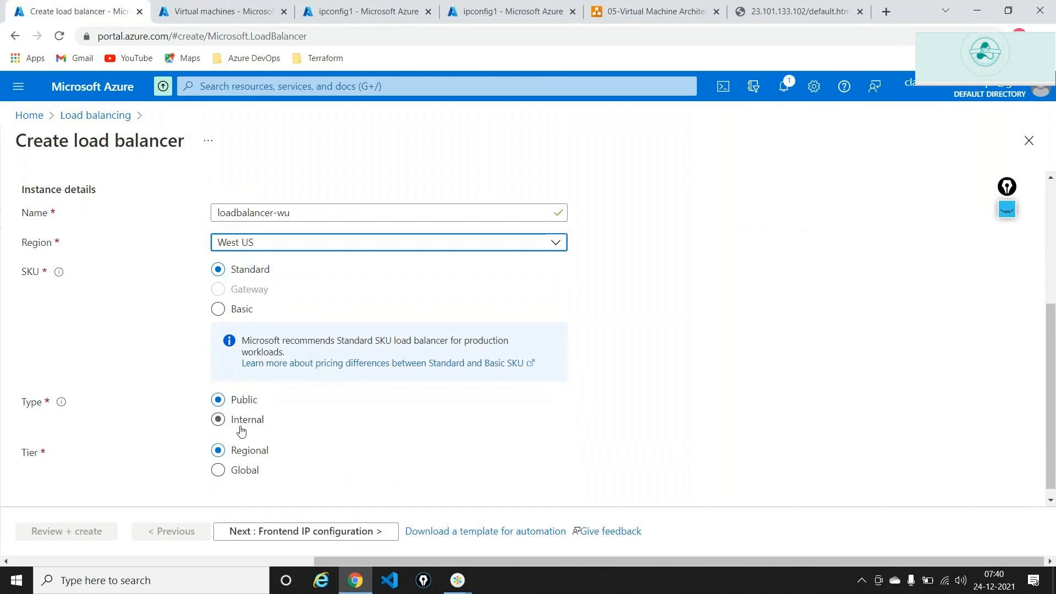
Start a new frontend IP configuration for the load balancer and name it loadbalancerip-wu
click(293, 530)
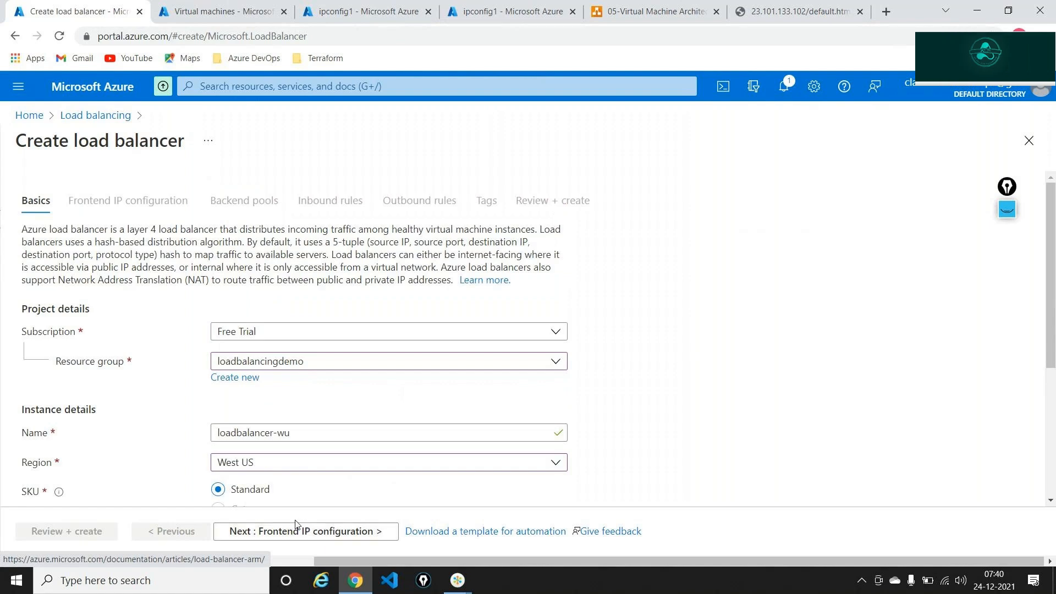
click(104, 278)
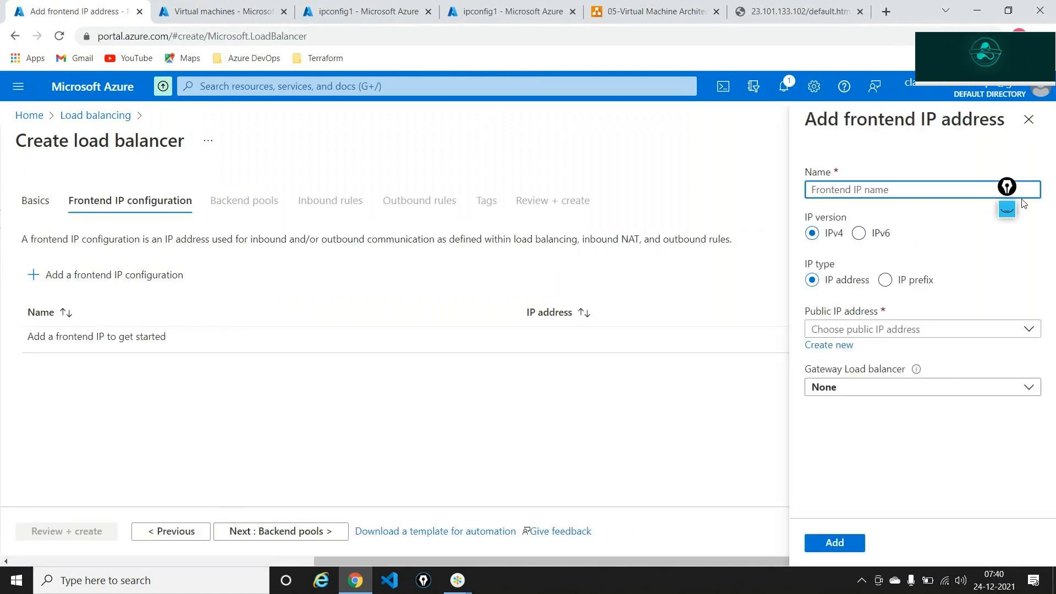
click(1007, 189)
click(918, 189)
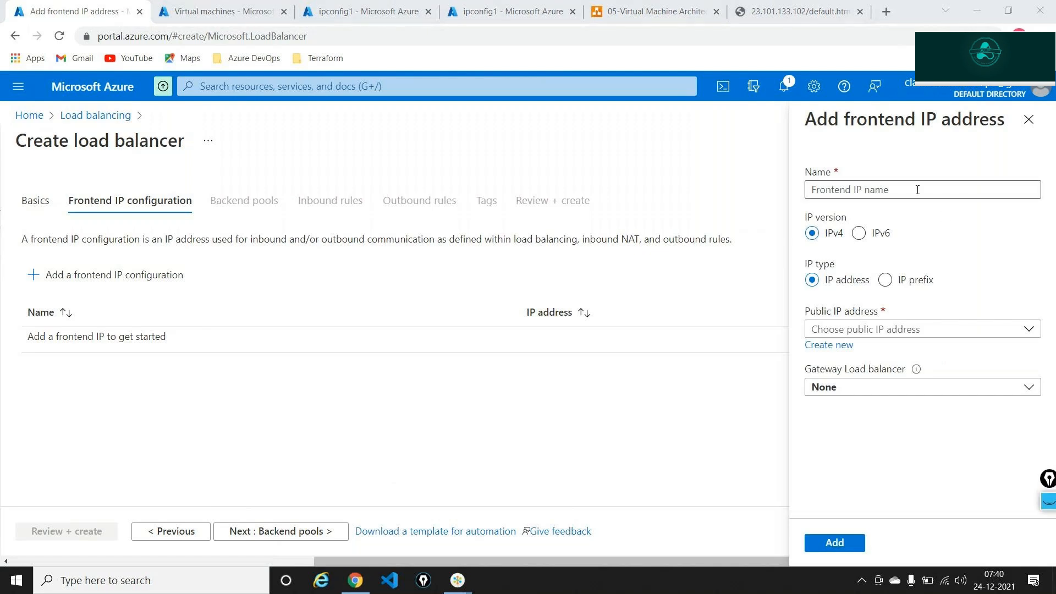
text(loadbalancerip-)
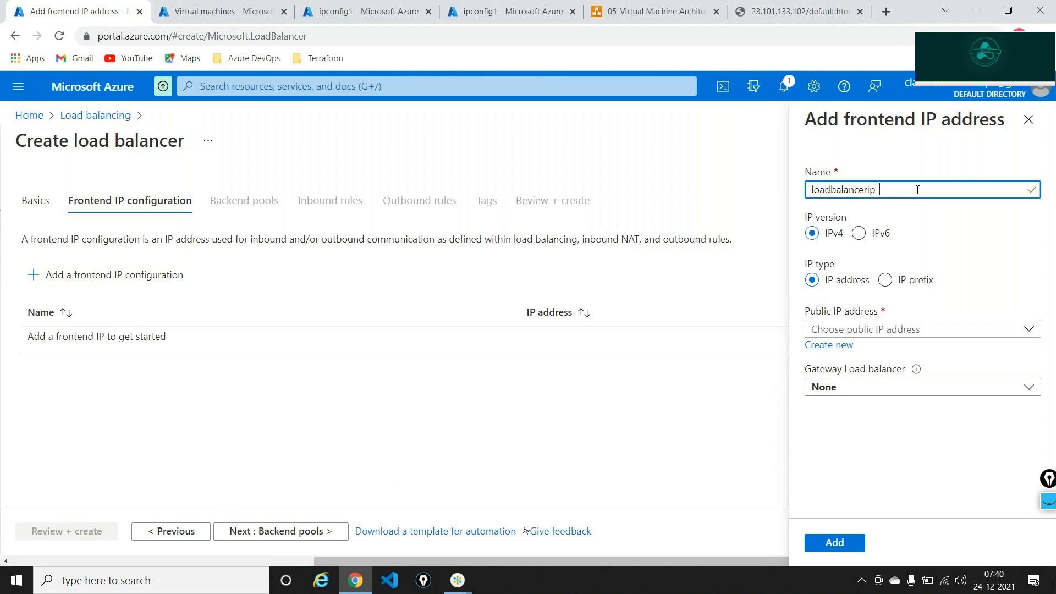
text(wu)
Create a new public IP address named ipwestus for the frontend and add the frontend IP configuration
click(837, 344)
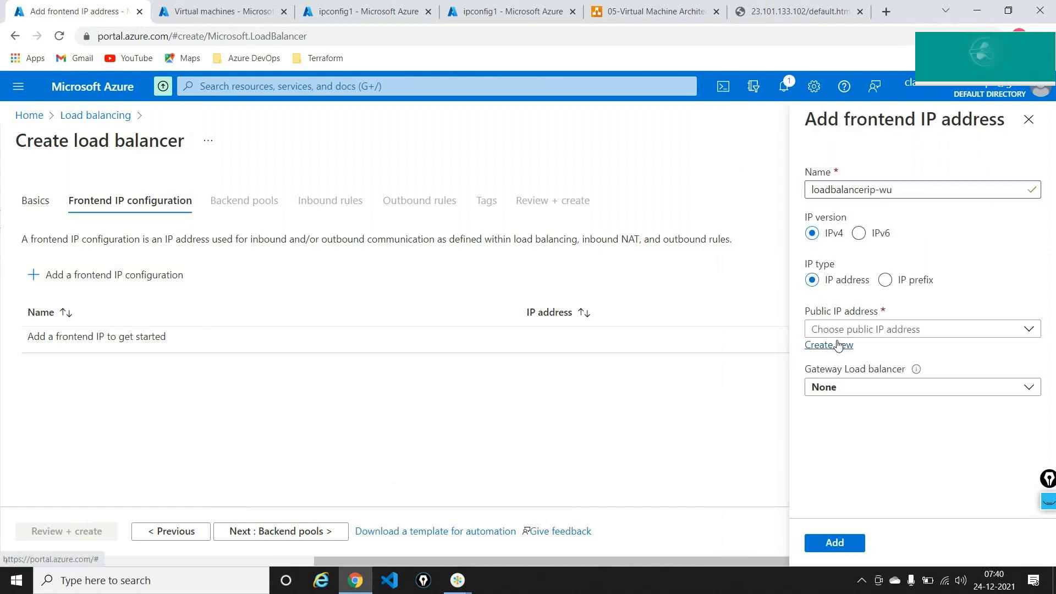
text(ip)
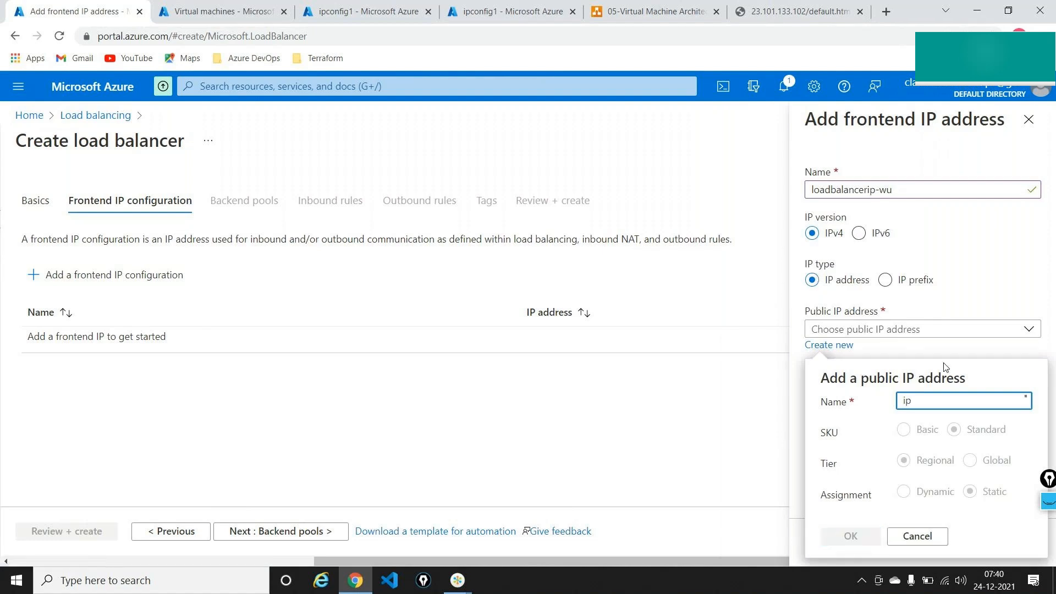
text(westus)
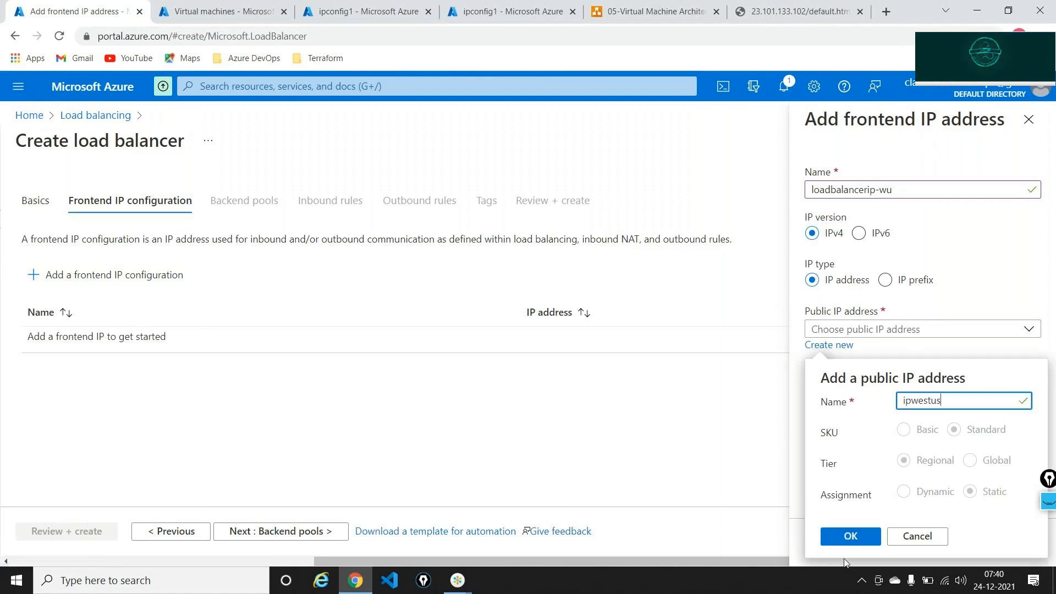
click(846, 541)
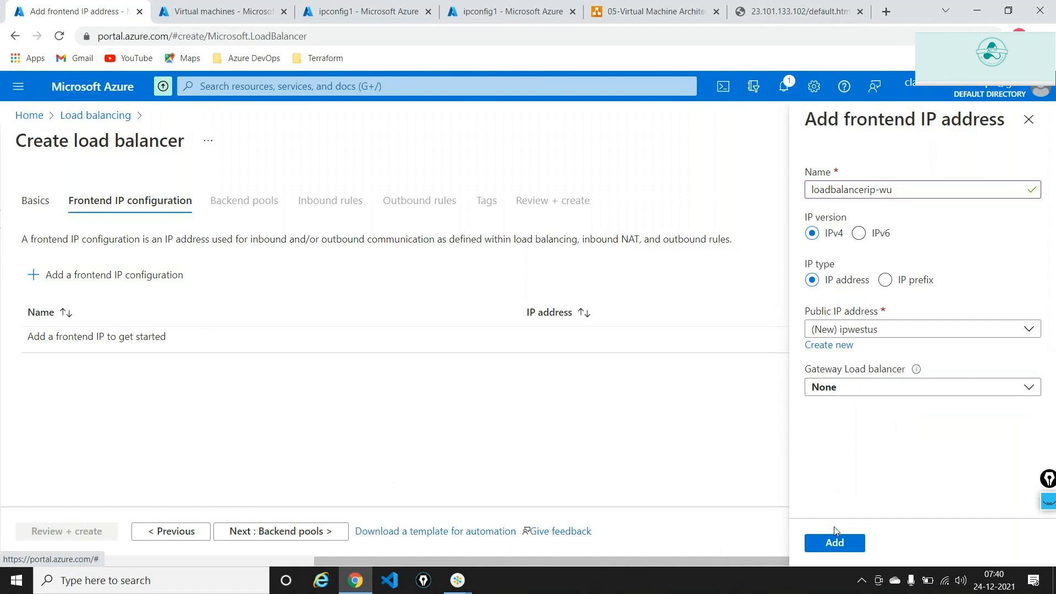
click(834, 544)
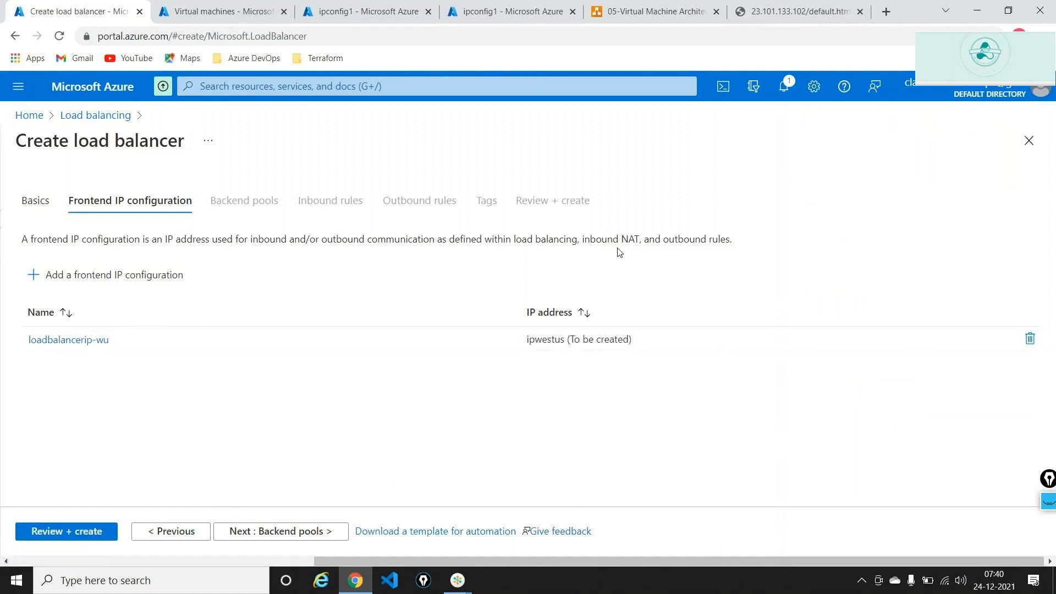
Start a backend pool named poolA on the virtual network loadbalancingdemovnet729
click(262, 538)
click(101, 279)
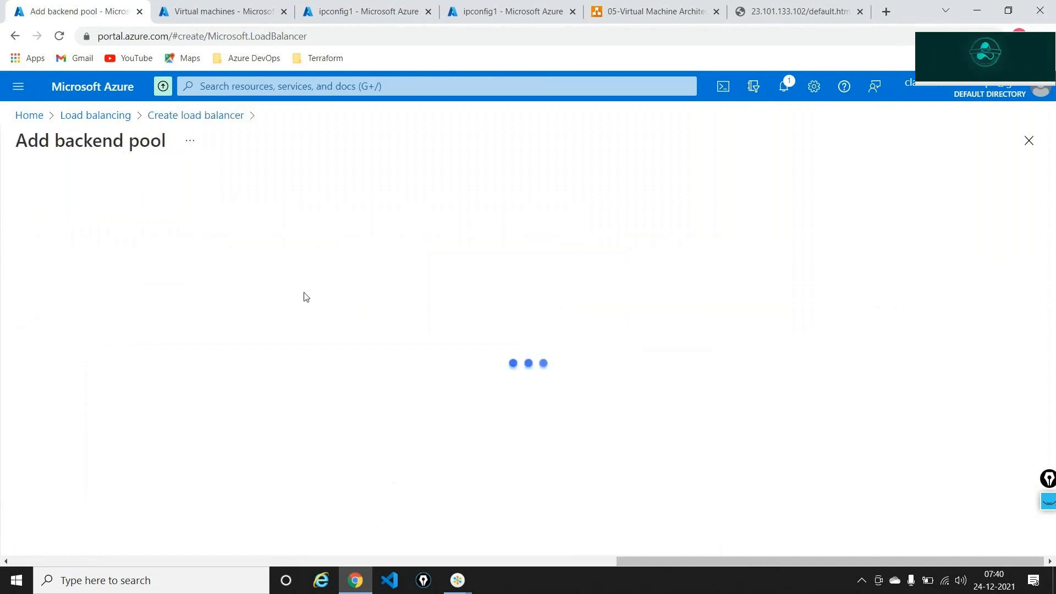
text(poolA)
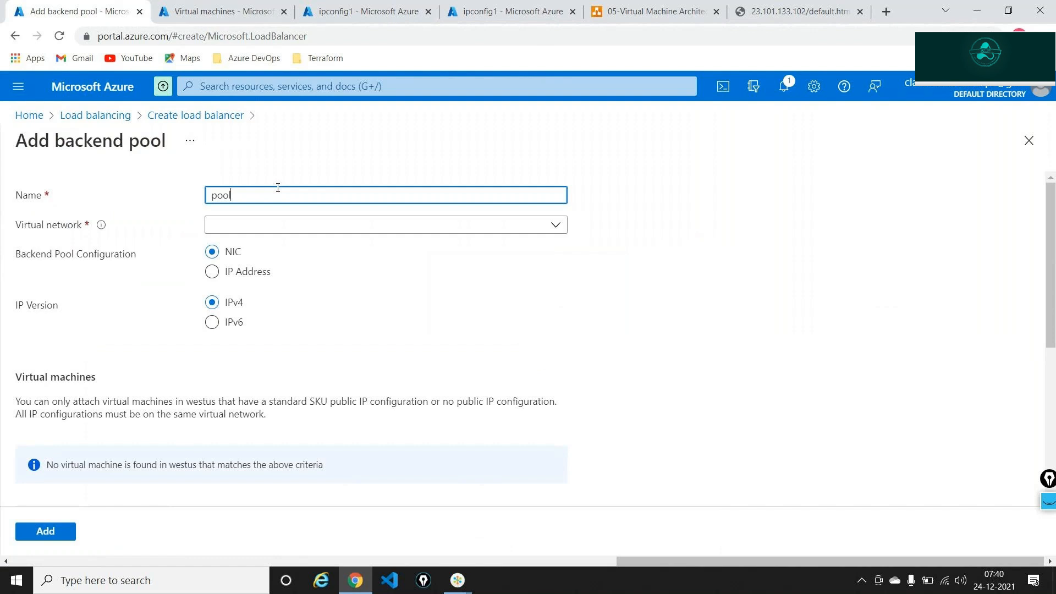
click(277, 231)
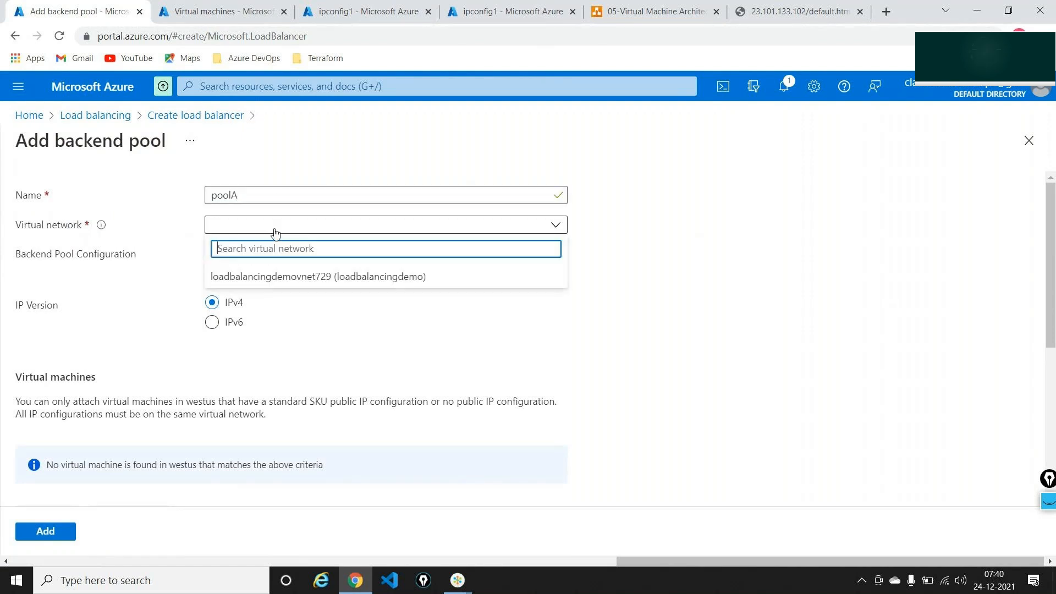
click(281, 276)
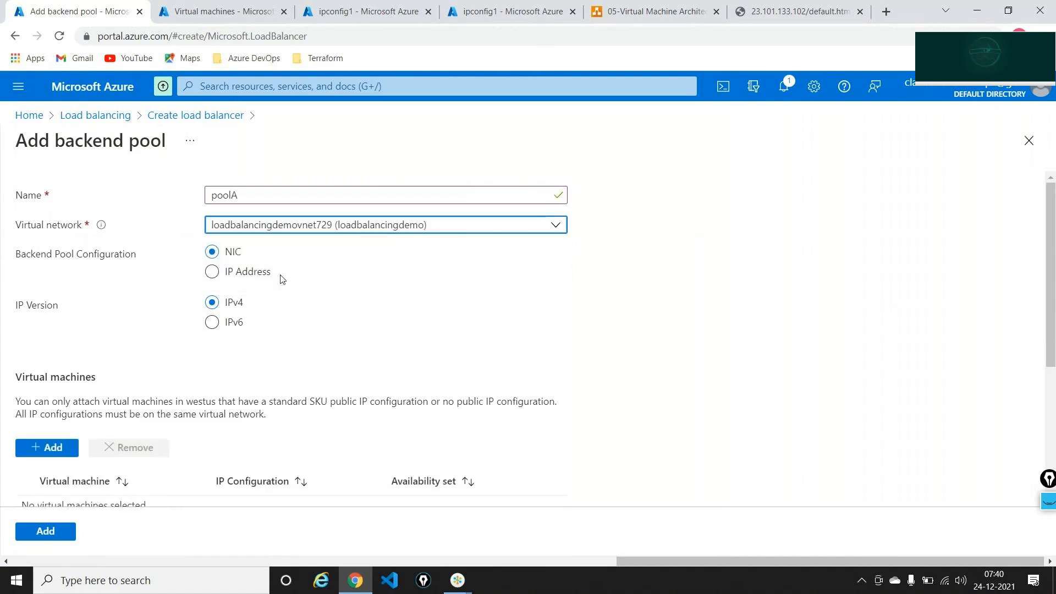
Attach virtual machines vm-04 and vm-03 to the backend pool and add the pool to the load balancer
scroll(283, 278, down, 2)
click(46, 337)
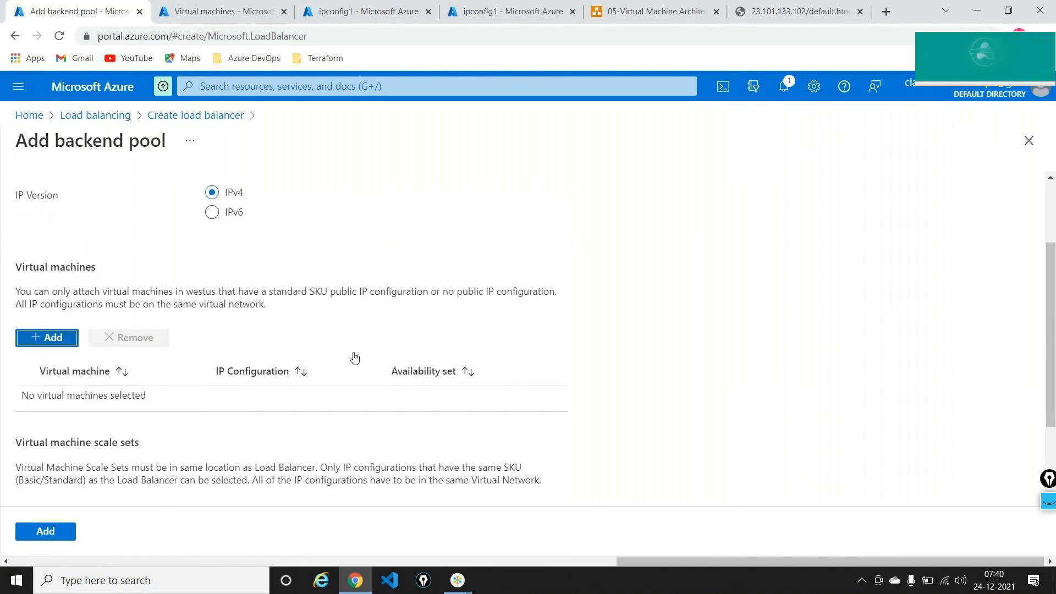
click(231, 295)
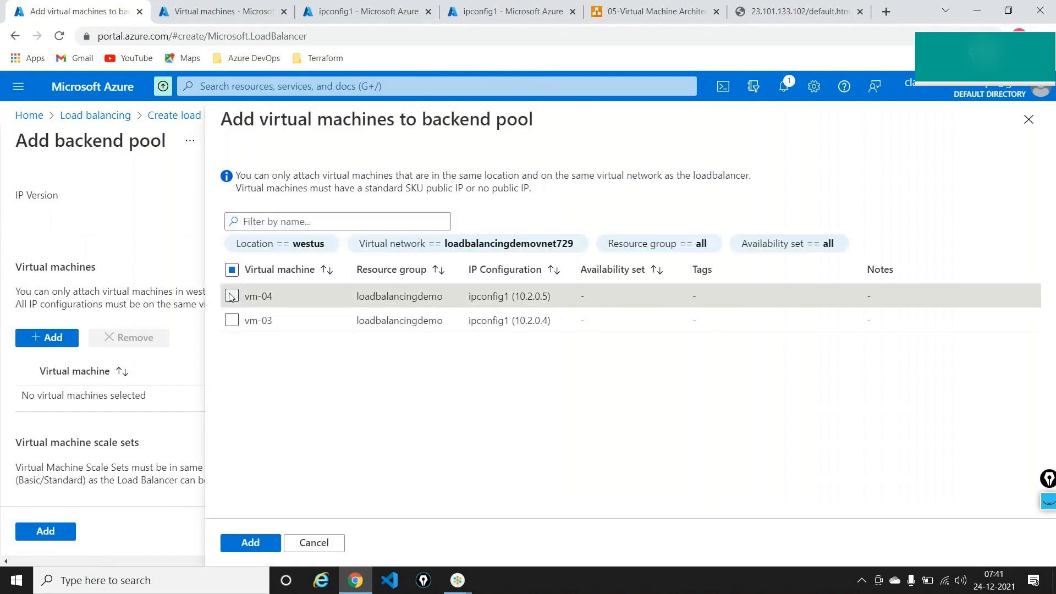
click(232, 321)
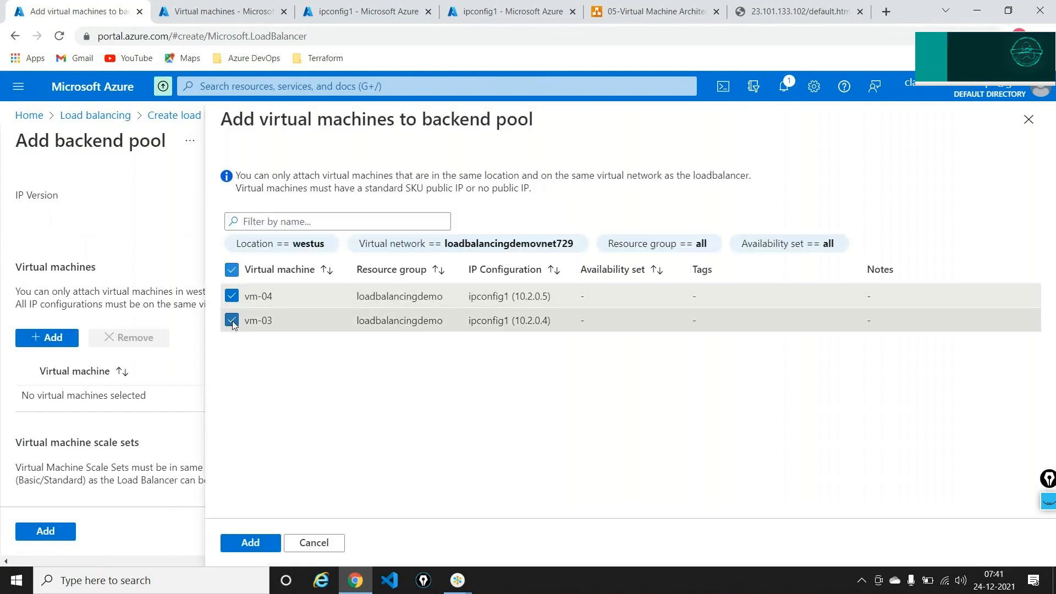
click(248, 543)
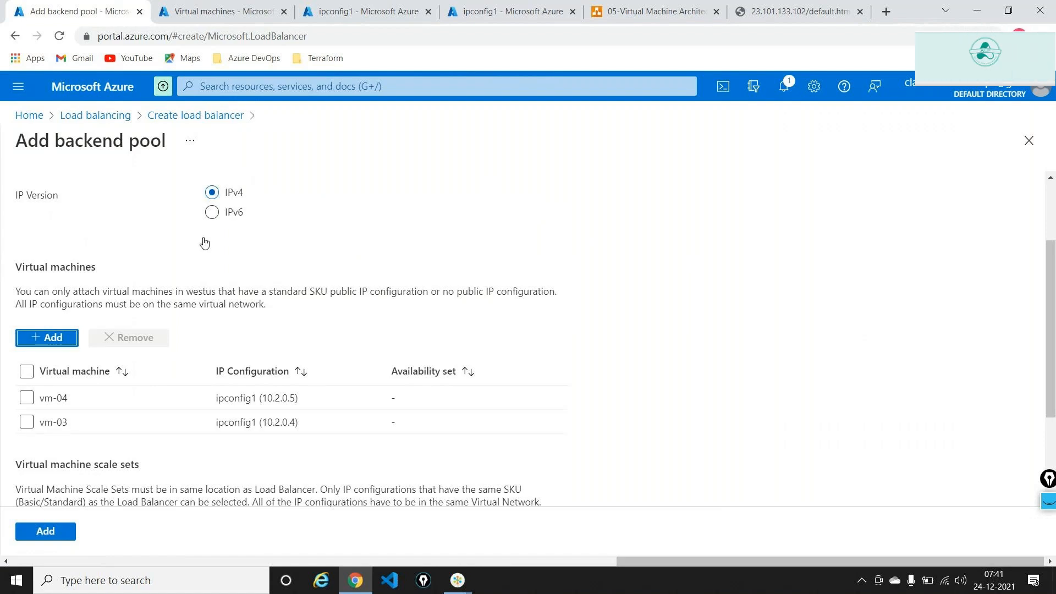
click(46, 531)
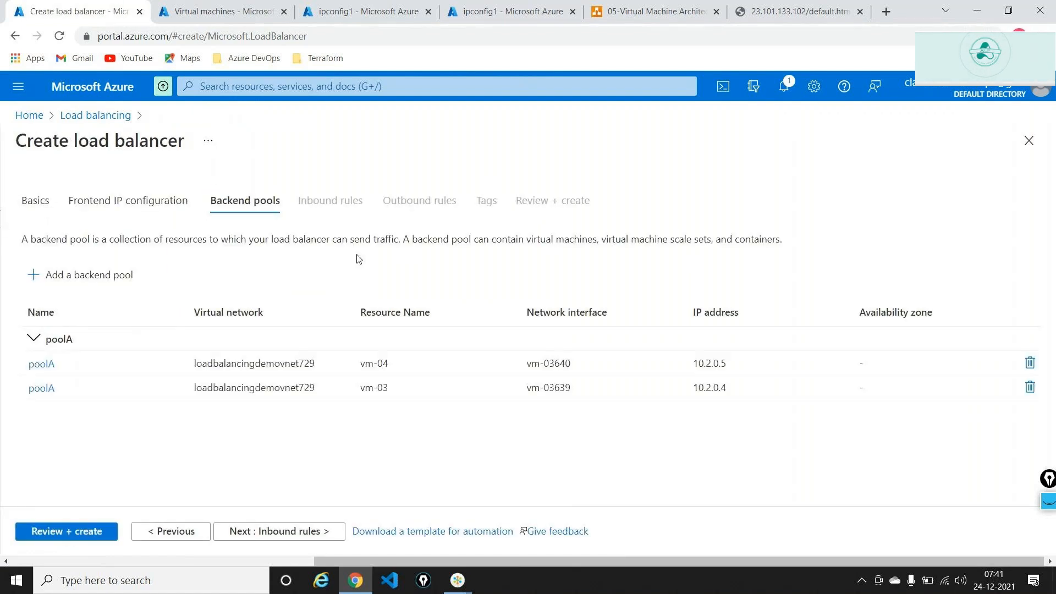
Start a new inbound load balancing rule and name it rulewu
click(308, 531)
click(100, 305)
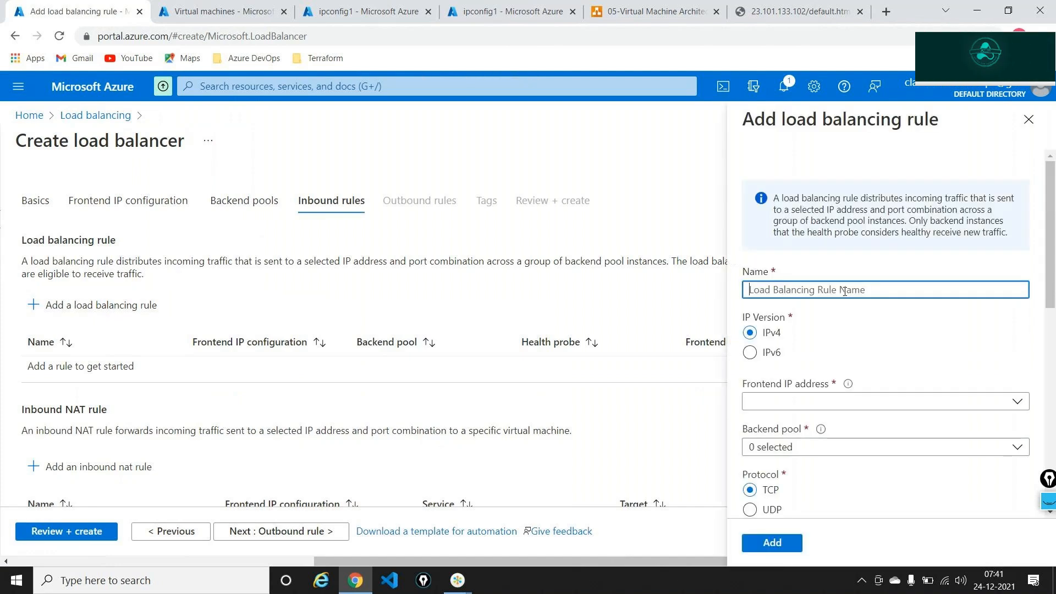
text(rul)
text(-we)
key(BackSpace)
key(BackSpace)
key(BackSpace)
text(ee)
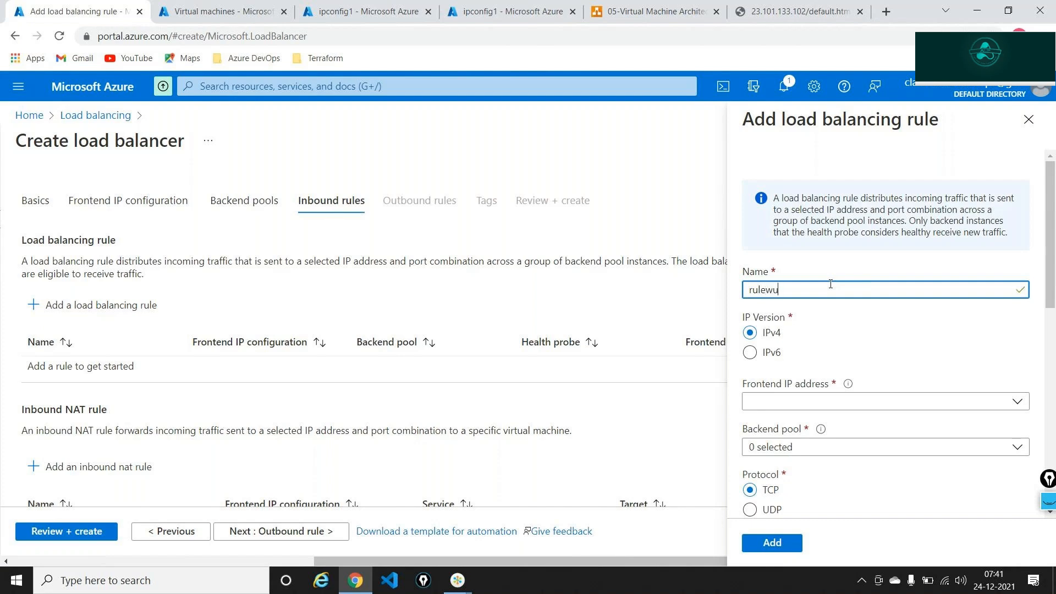
Assign the frontend IP address loadbalancerip-wu and the backend pool poolA to the load balancing rule
scroll(787, 351, down, 1)
click(789, 346)
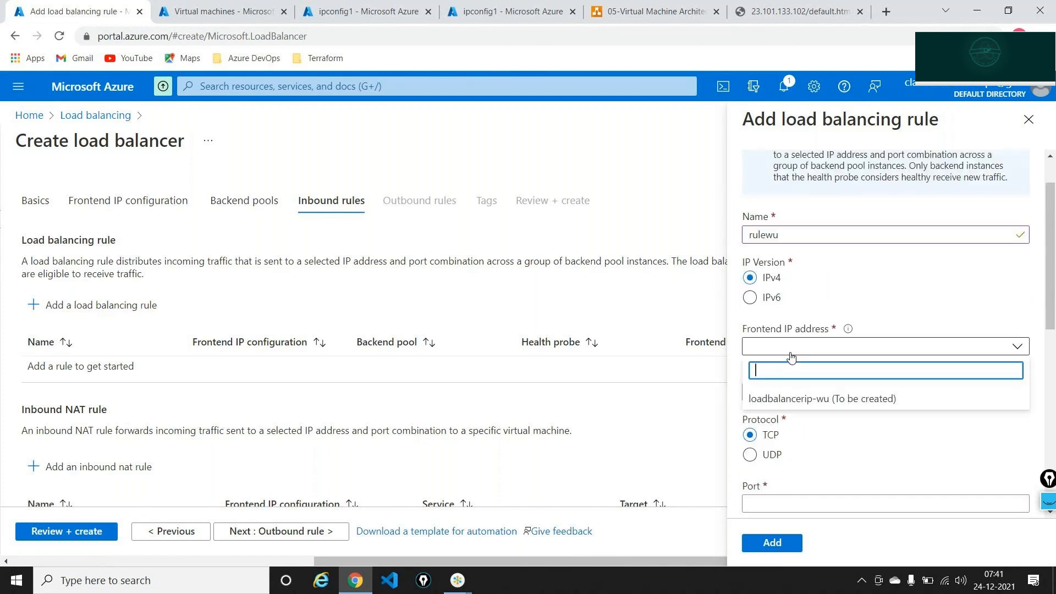
click(821, 399)
scroll(786, 374, down, 2)
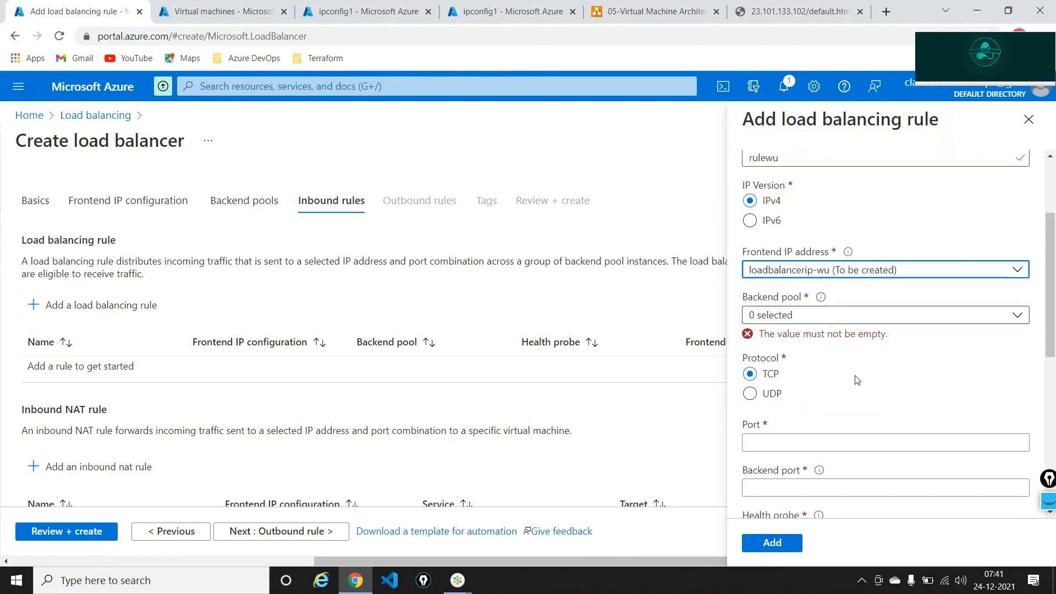
click(769, 281)
click(756, 342)
click(887, 379)
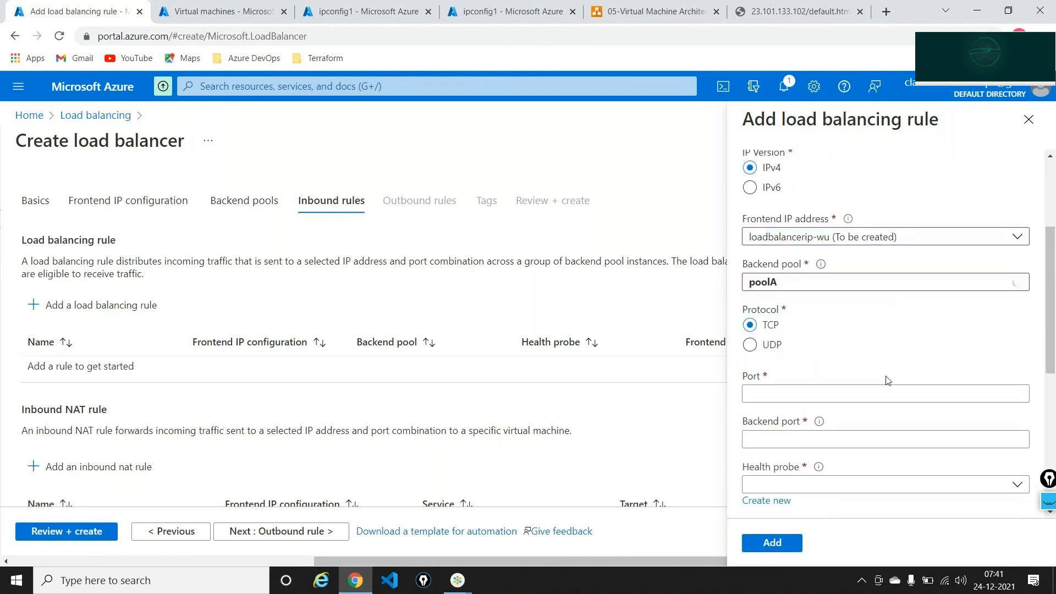
Set both the port and the backend port of the load balancing rule to 80
click(786, 392)
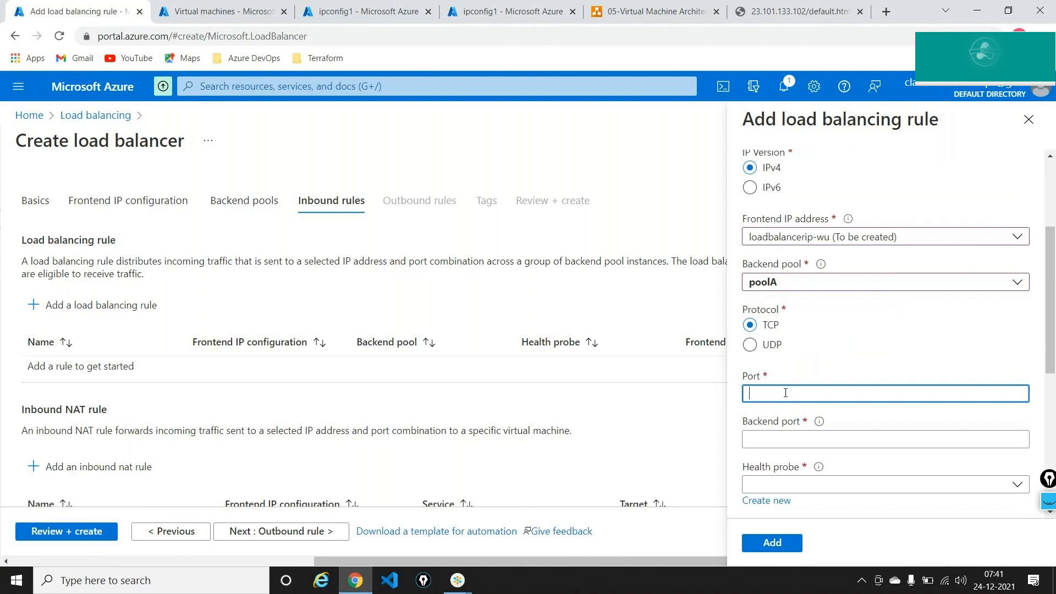
scroll(785, 392, down, 2)
scroll(785, 392, down, 1)
text(80)
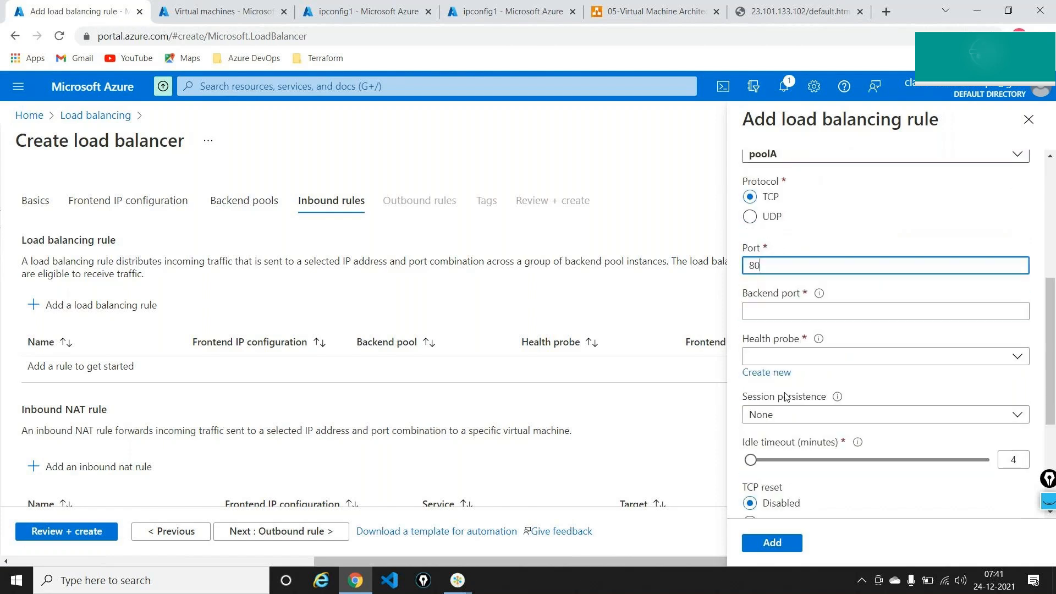
key(Tab)
text(80)
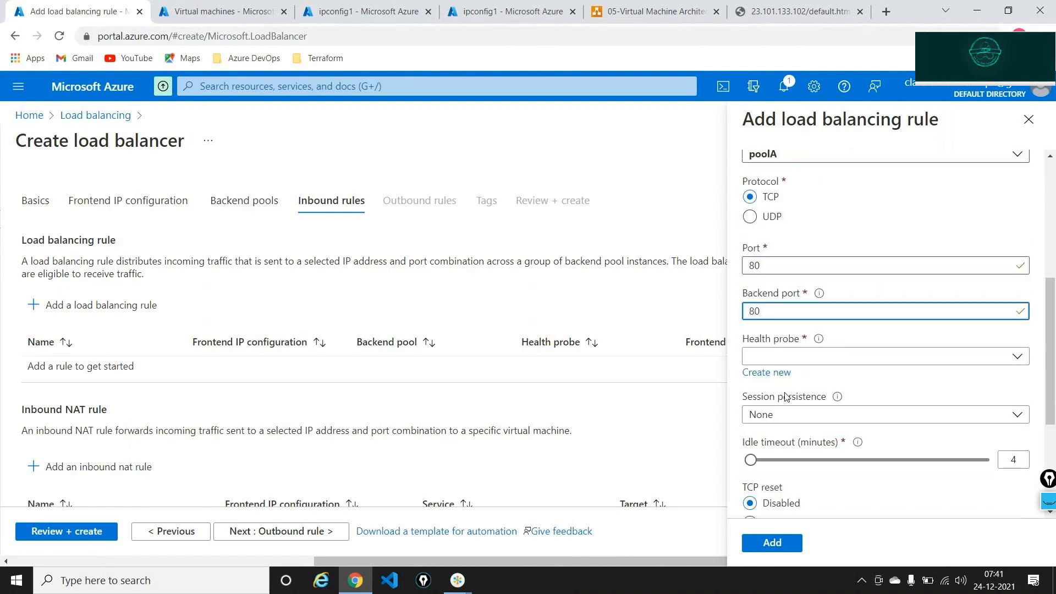
Create a TCP health probe named hp-wu for the load balancing rule and add the finished rule
scroll(785, 396, down, 3)
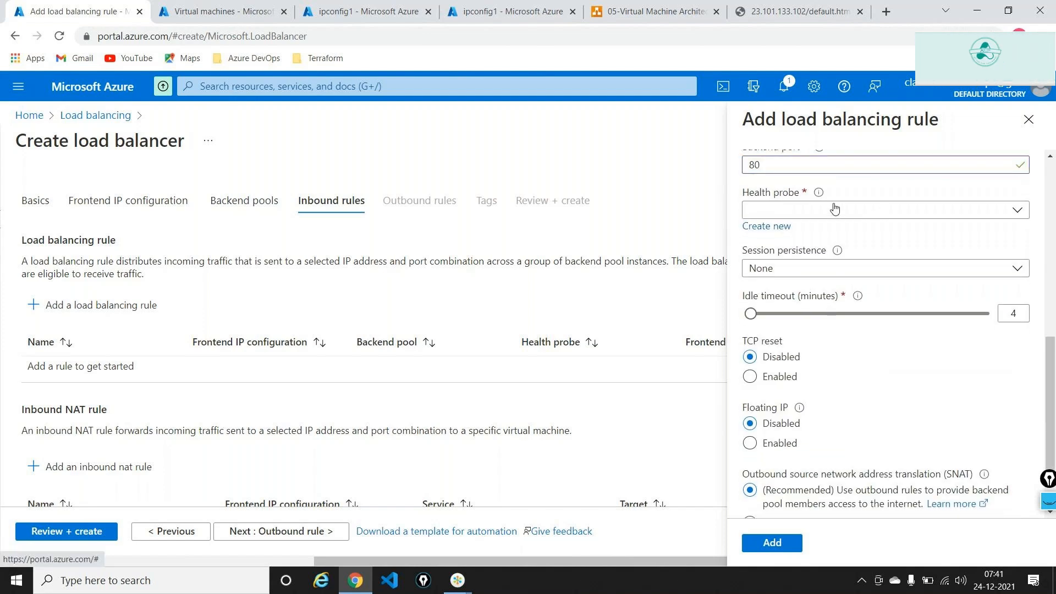
click(766, 226)
text(h)
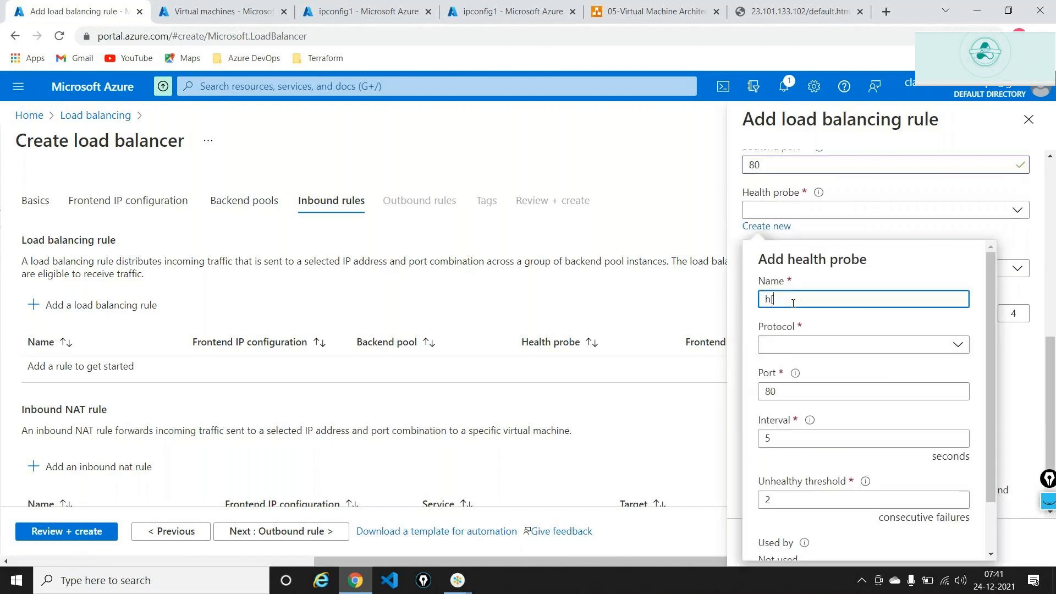
text(p-wu)
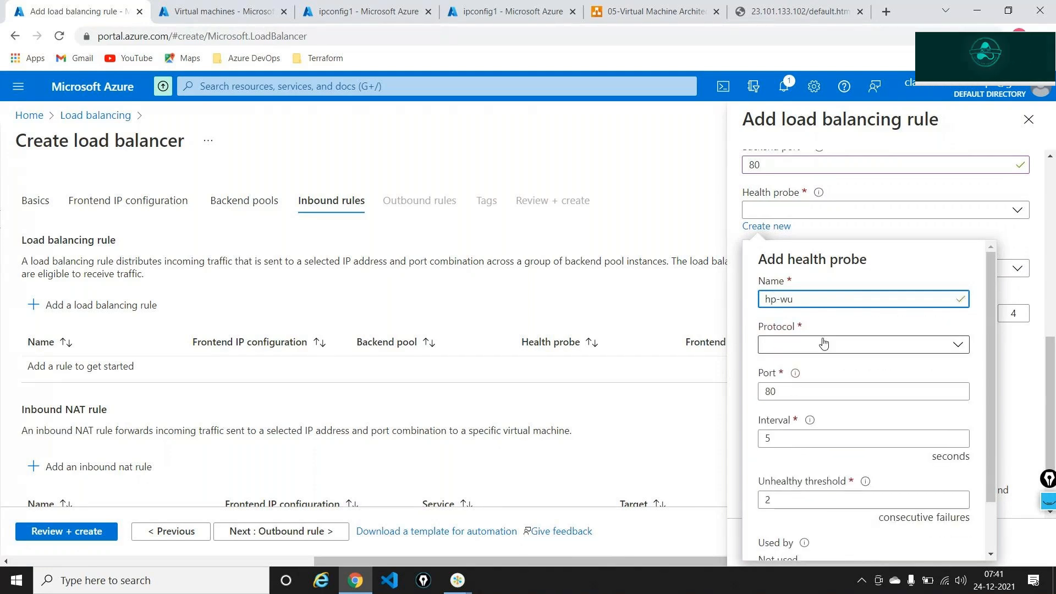
click(823, 344)
click(792, 366)
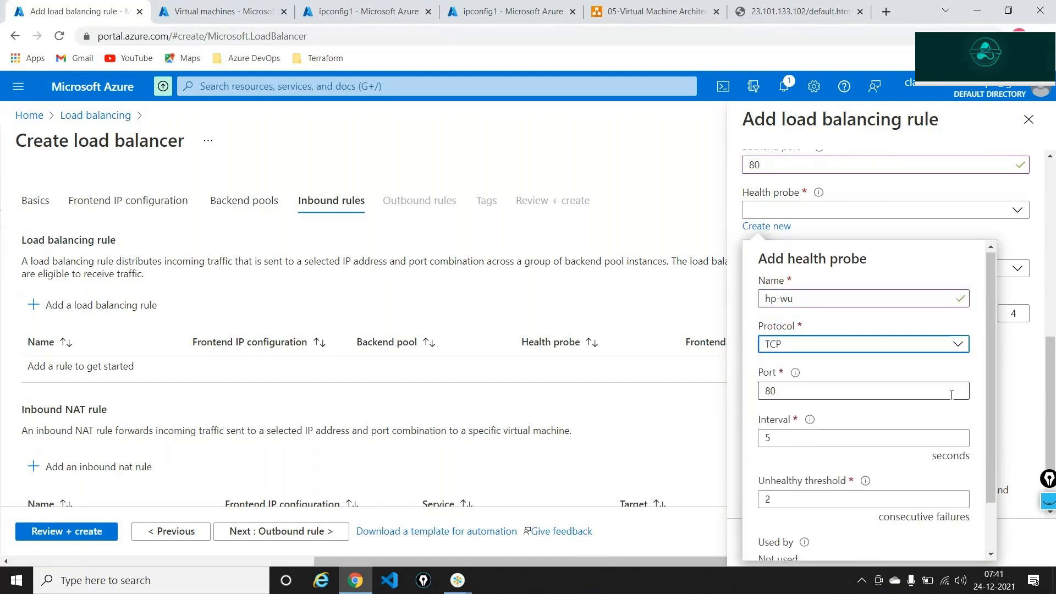
scroll(893, 399, down, 1)
click(787, 538)
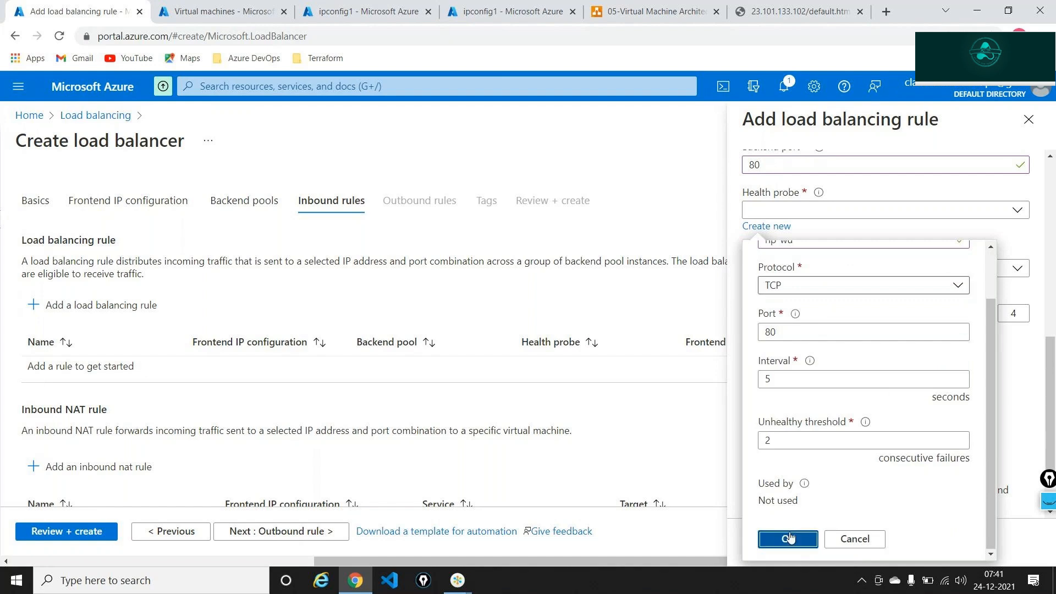
click(772, 543)
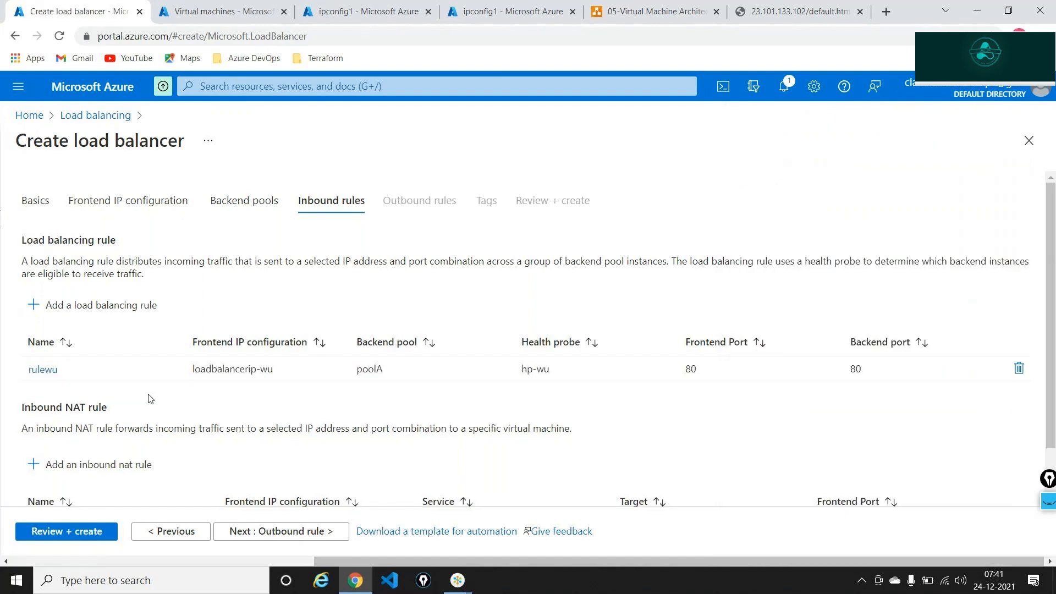
Submit the load balancer configuration for final review and validation
click(87, 531)
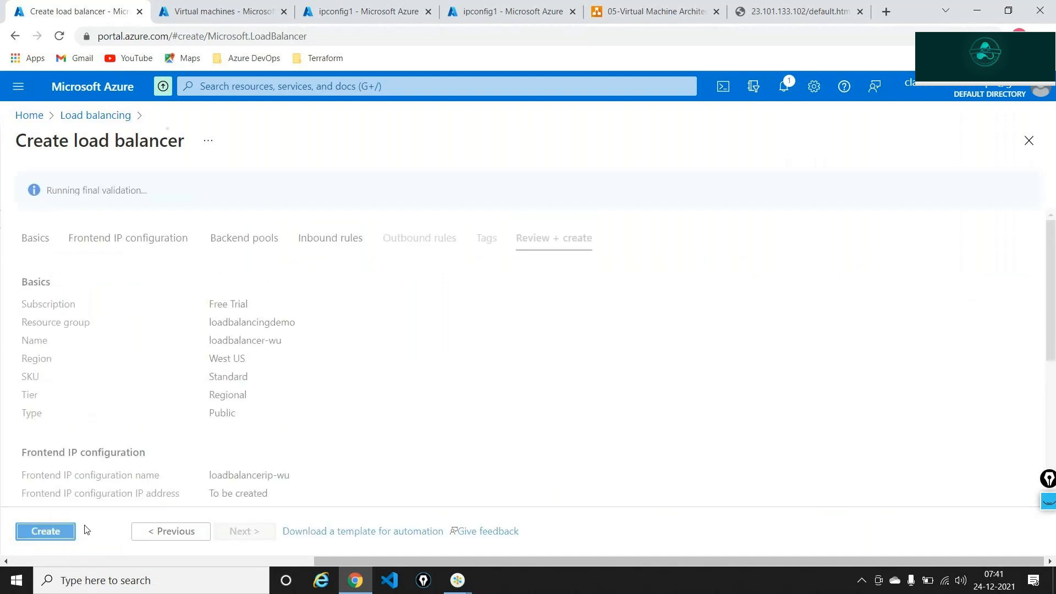
Switch to the diagrams.net architecture drawing and examine the East US and West US load balancers with their virtual machines
click(670, 6)
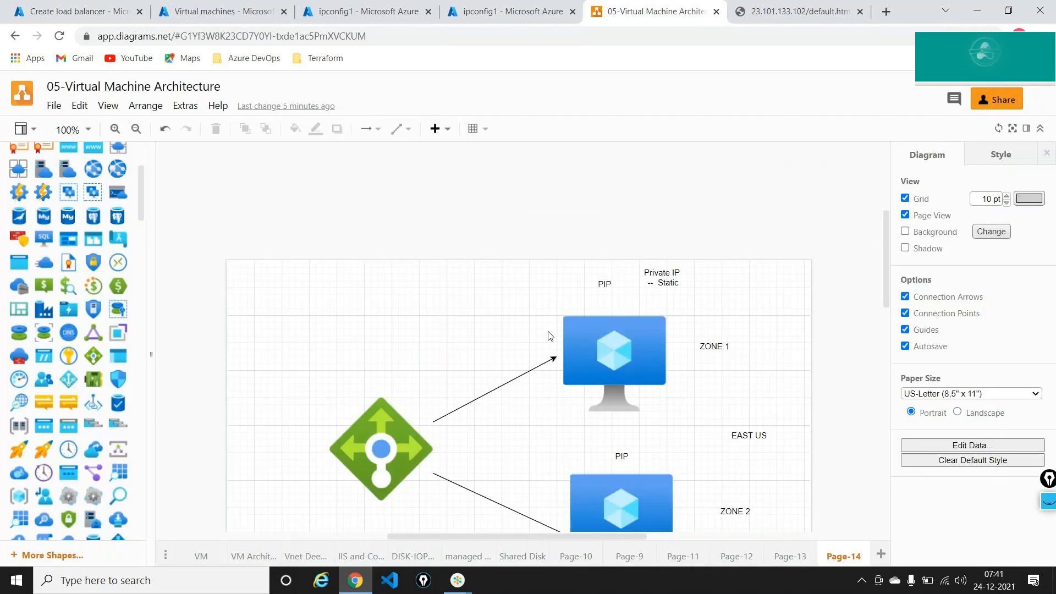
scroll(548, 335, down, 2)
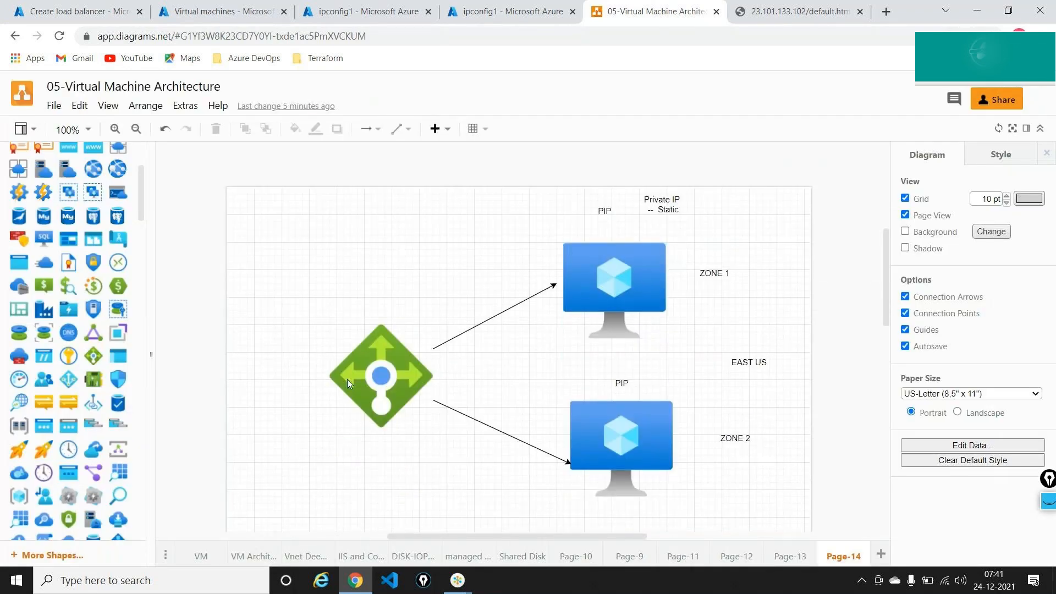
click(652, 321)
scroll(653, 321, down, 3)
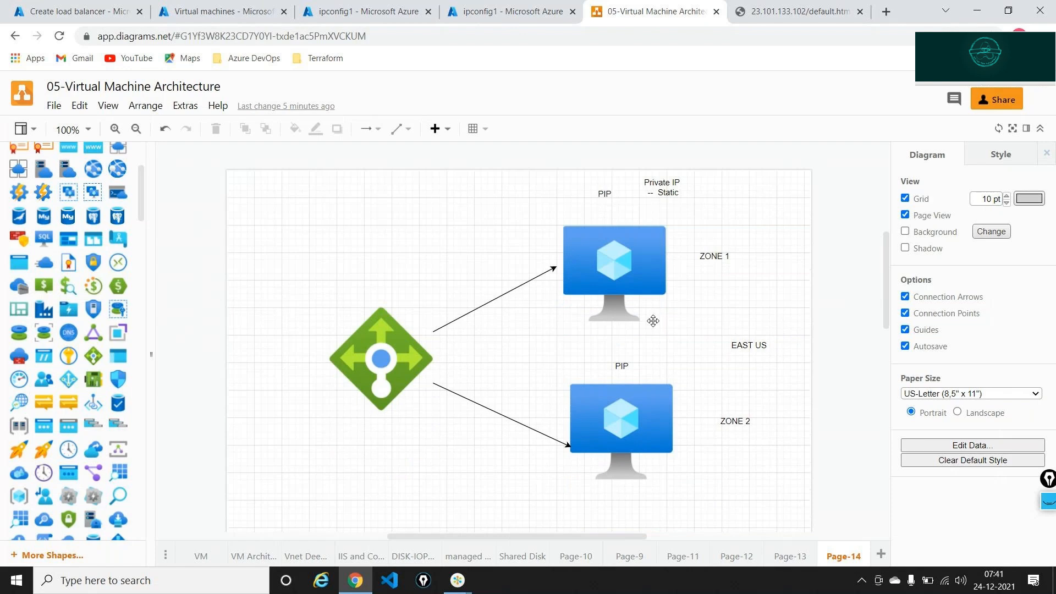
scroll(653, 321, down, 4)
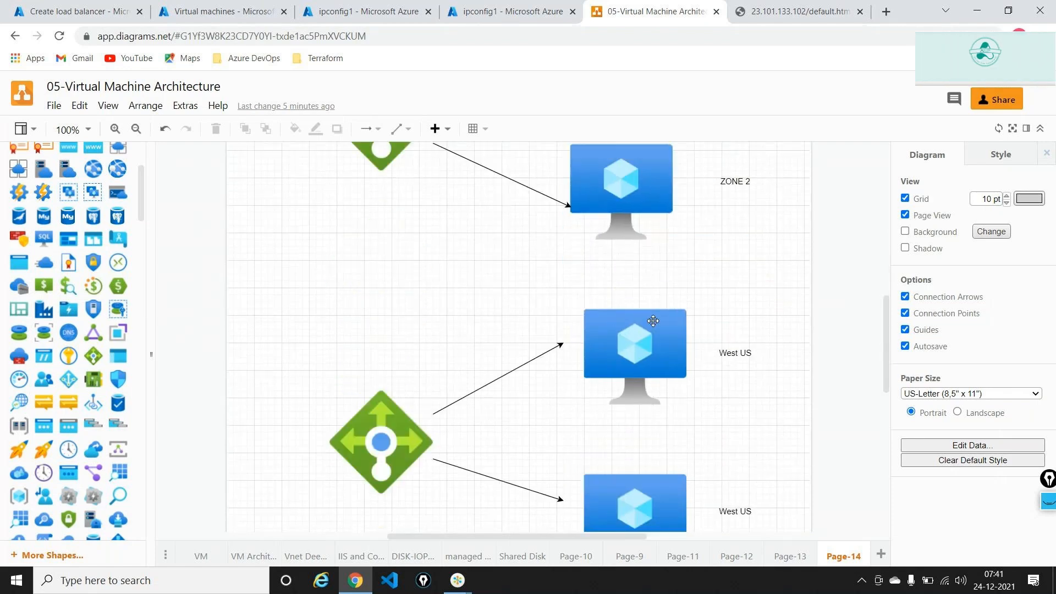
scroll(398, 341, down, 1)
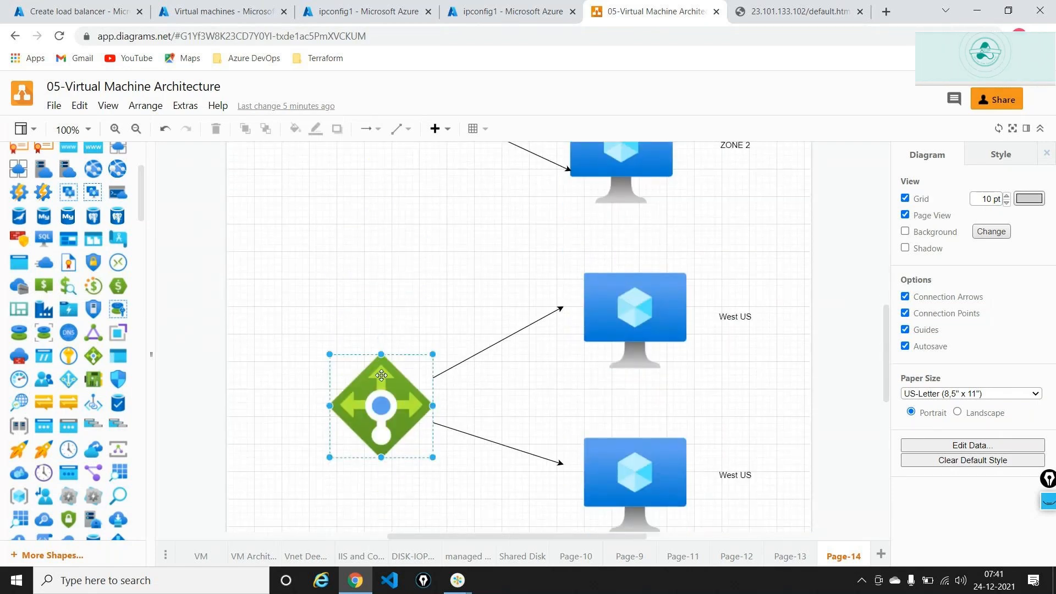
click(381, 406)
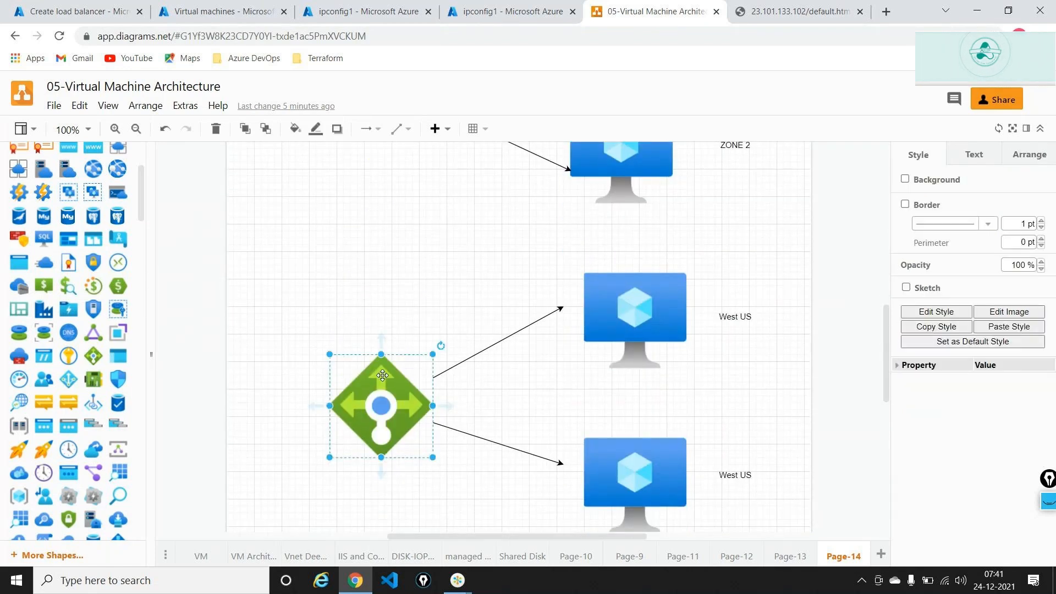
click(683, 300)
click(663, 472)
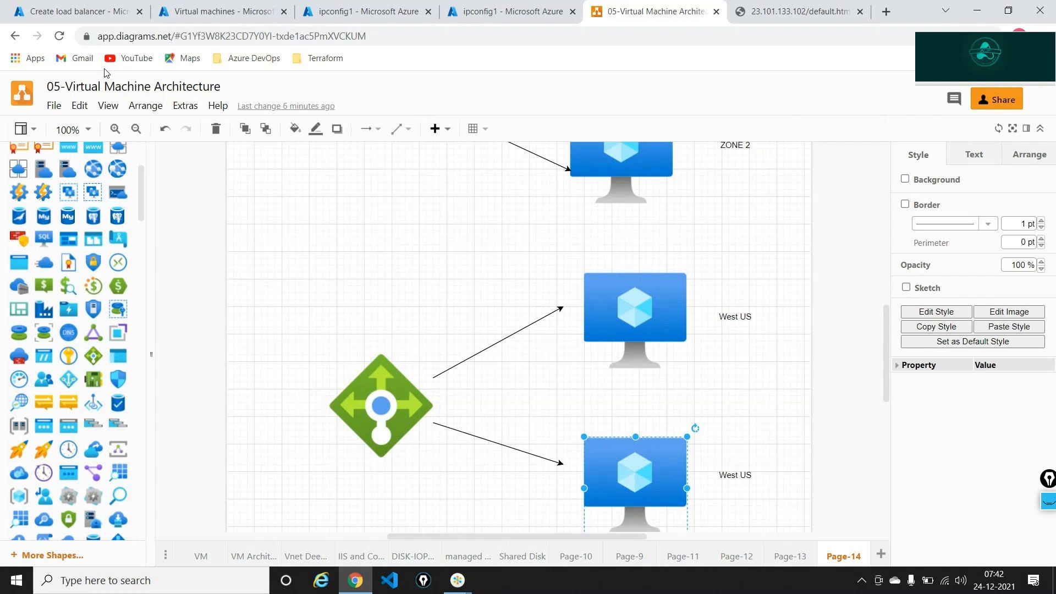
Switch back to the Azure portal and create the reviewed load balancer loadbalancer-wu
click(77, 11)
click(45, 531)
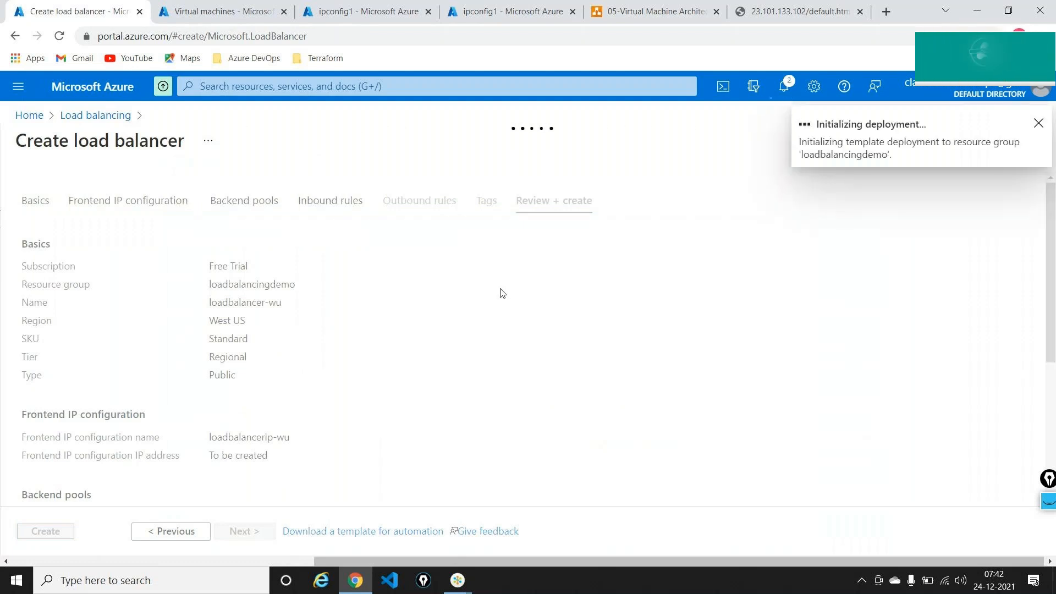
Reload the test page 23.101.133.102/default.html to check which East US server responds
click(801, 11)
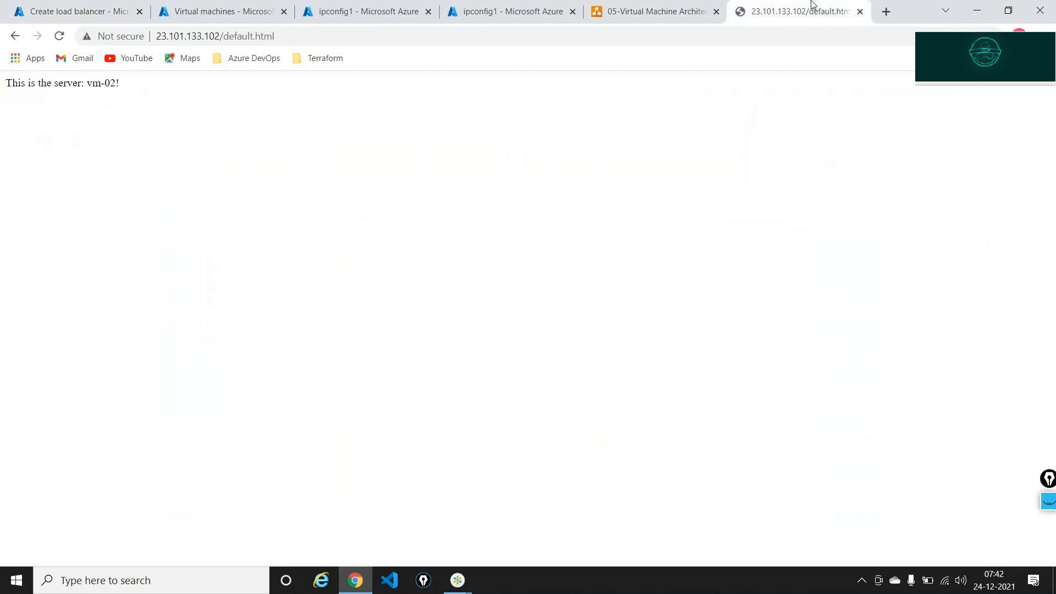
click(450, 36)
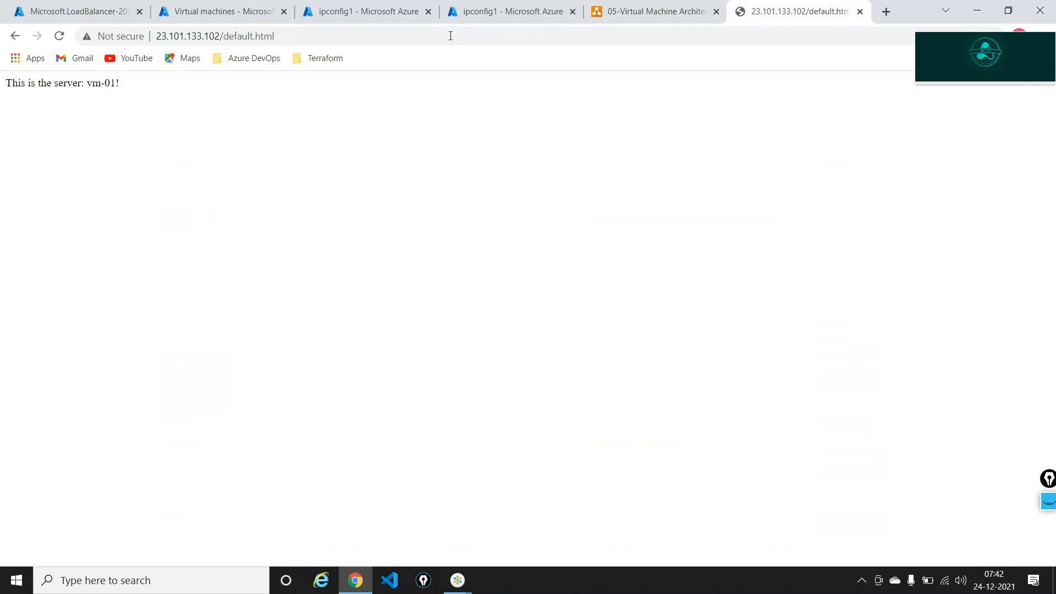
Check the load balancer deployment's progress and examine the East US part of the architecture diagram
click(42, 9)
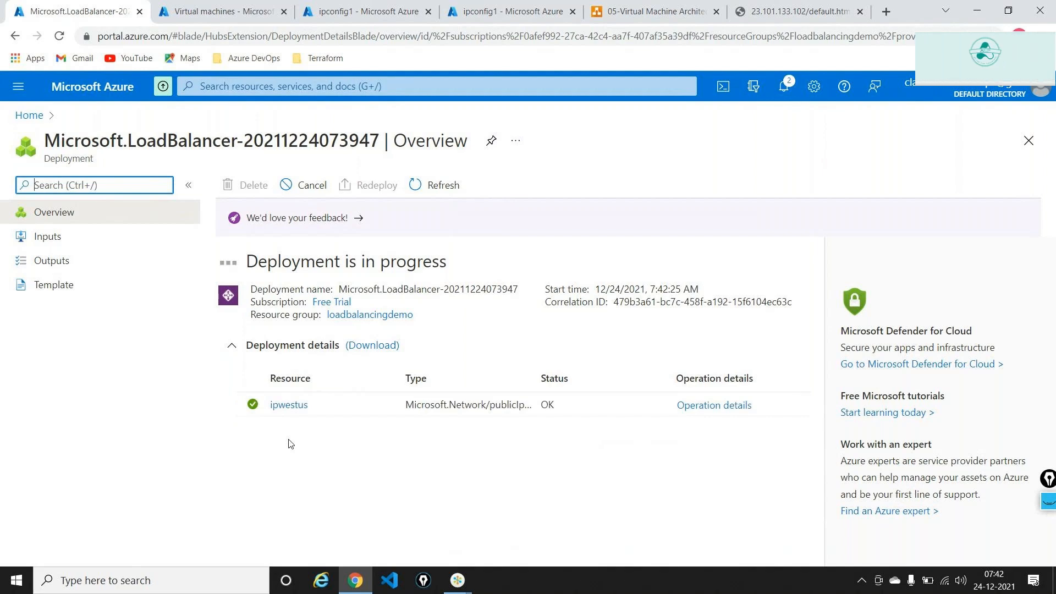
click(605, 12)
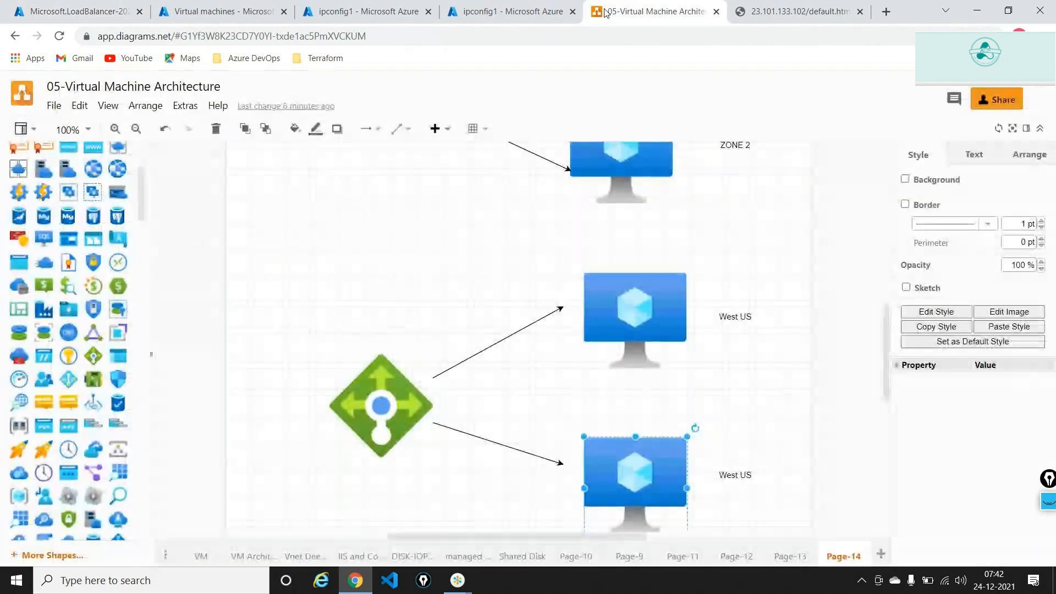
scroll(574, 215, up, 5)
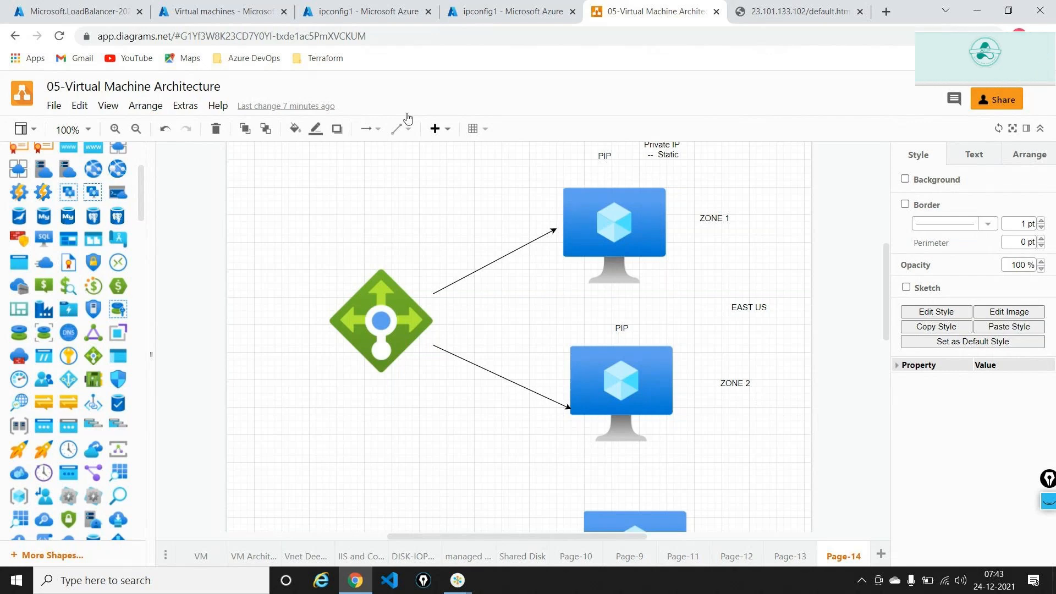
Search the Azure portal for public IP addresses and open their list
click(219, 11)
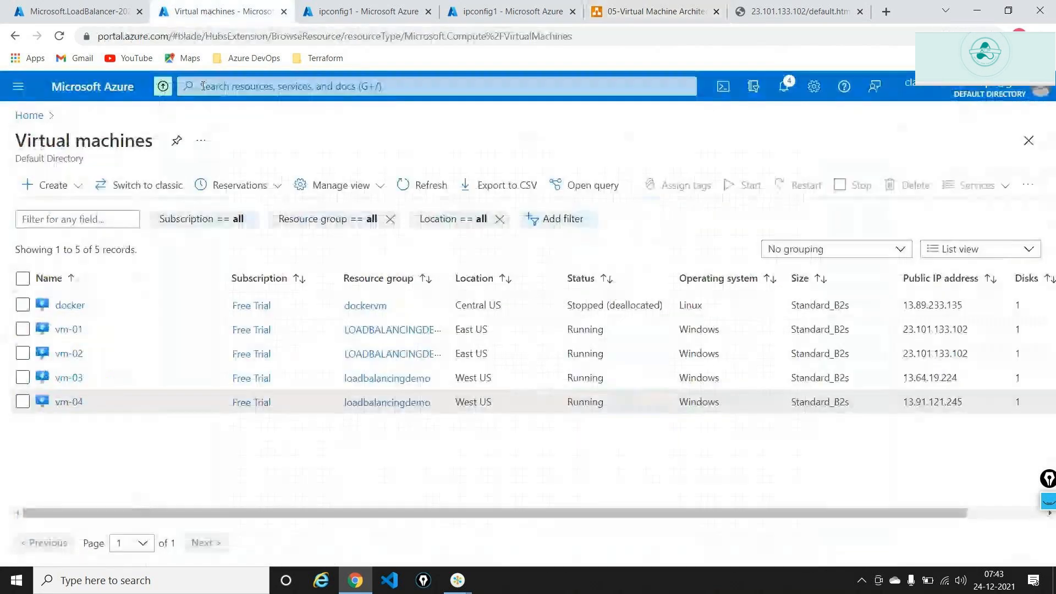
click(22, 110)
click(363, 87)
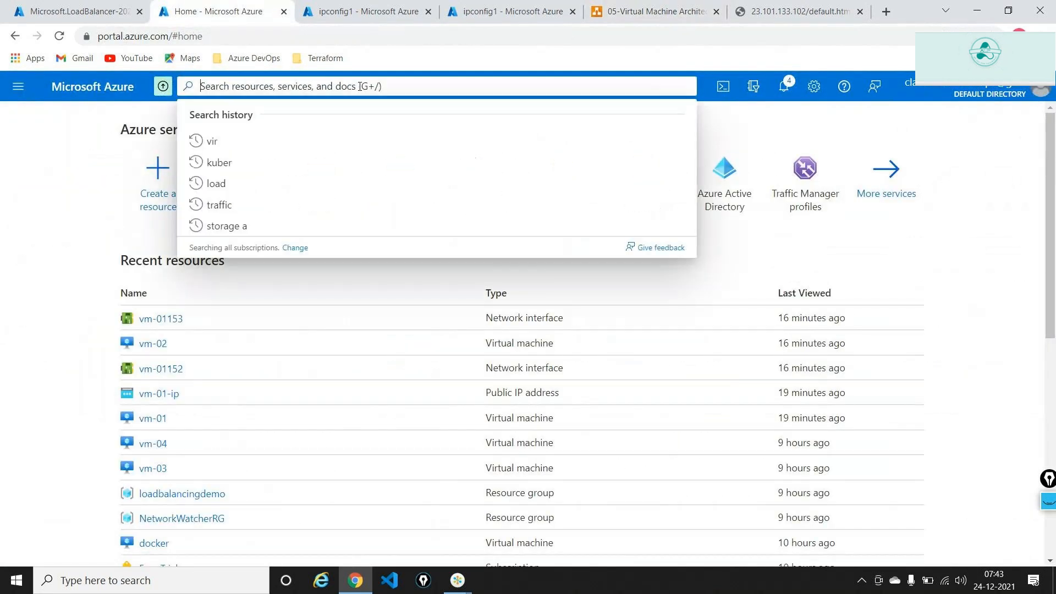
text(pu)
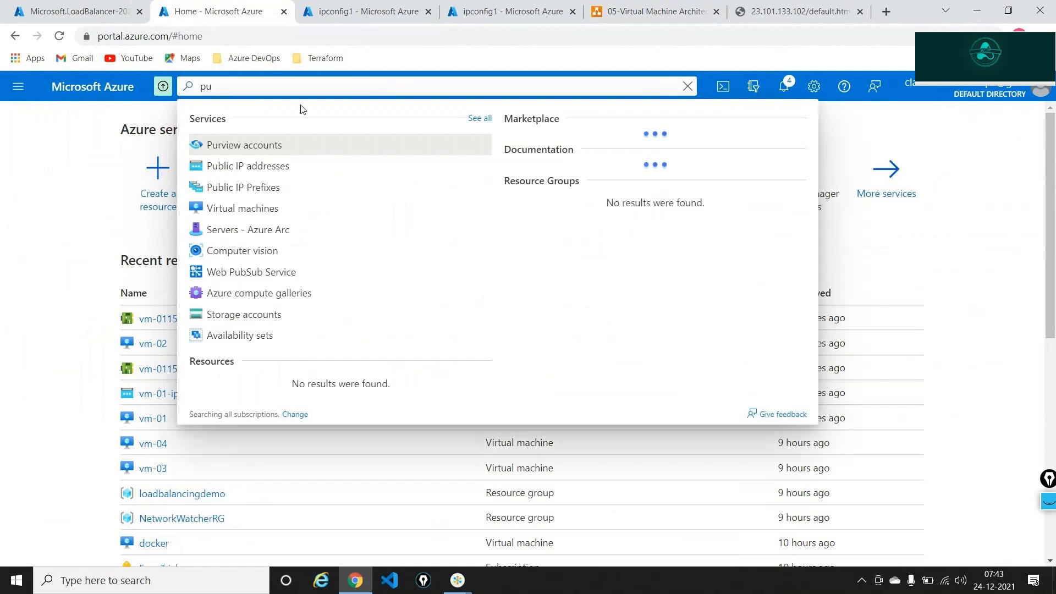
click(235, 169)
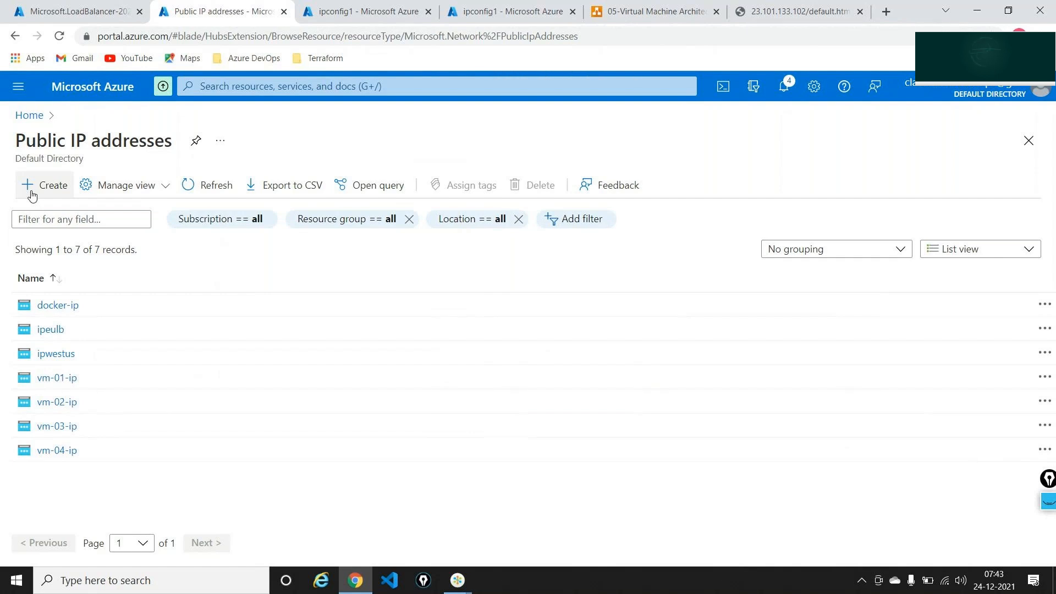
Examine the tier options in the form for creating a public IP address, then return to the list
click(32, 195)
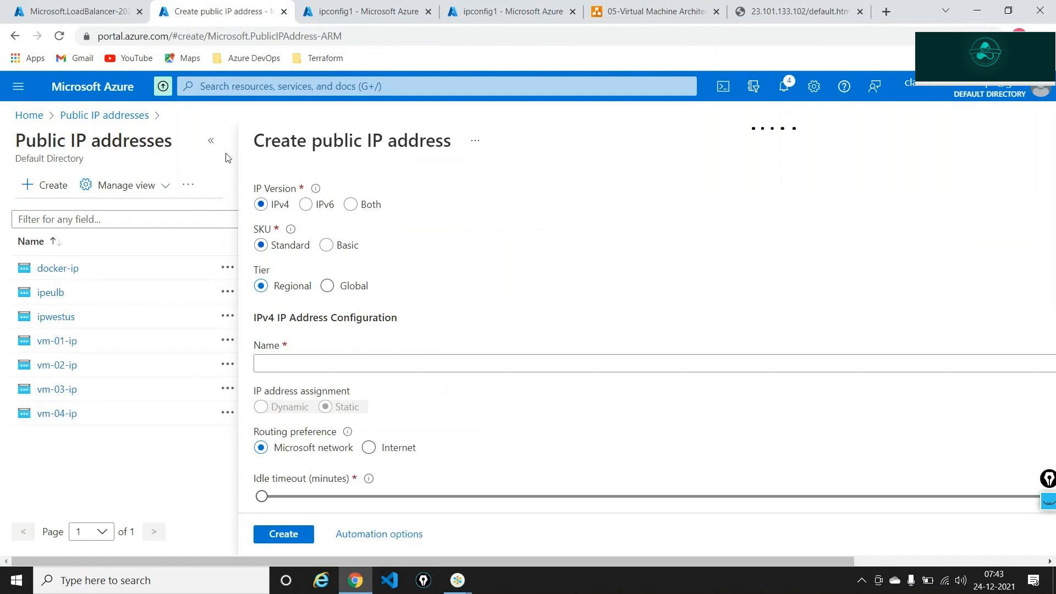
click(212, 142)
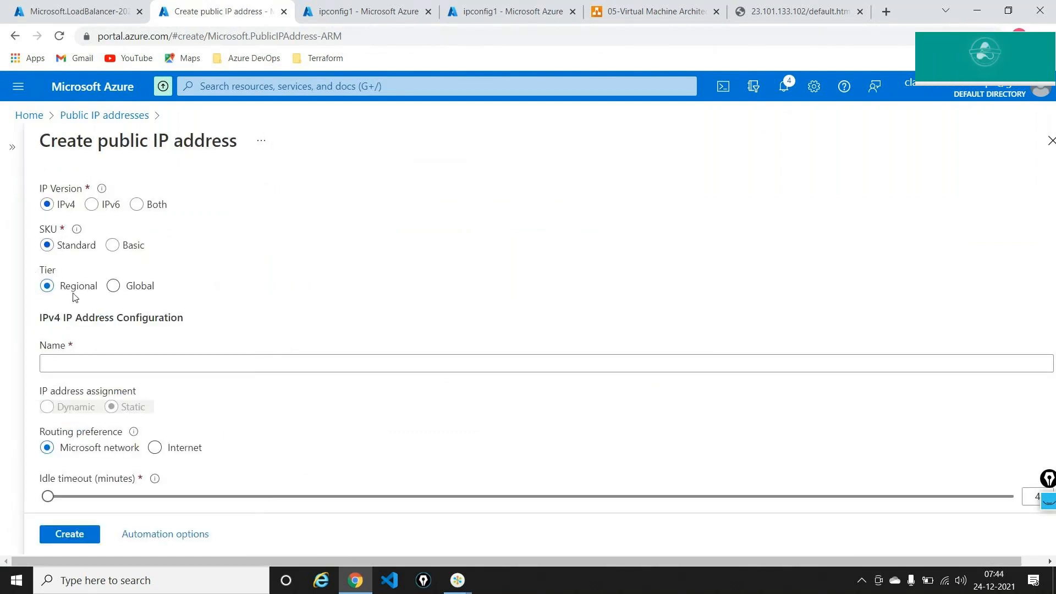
click(142, 114)
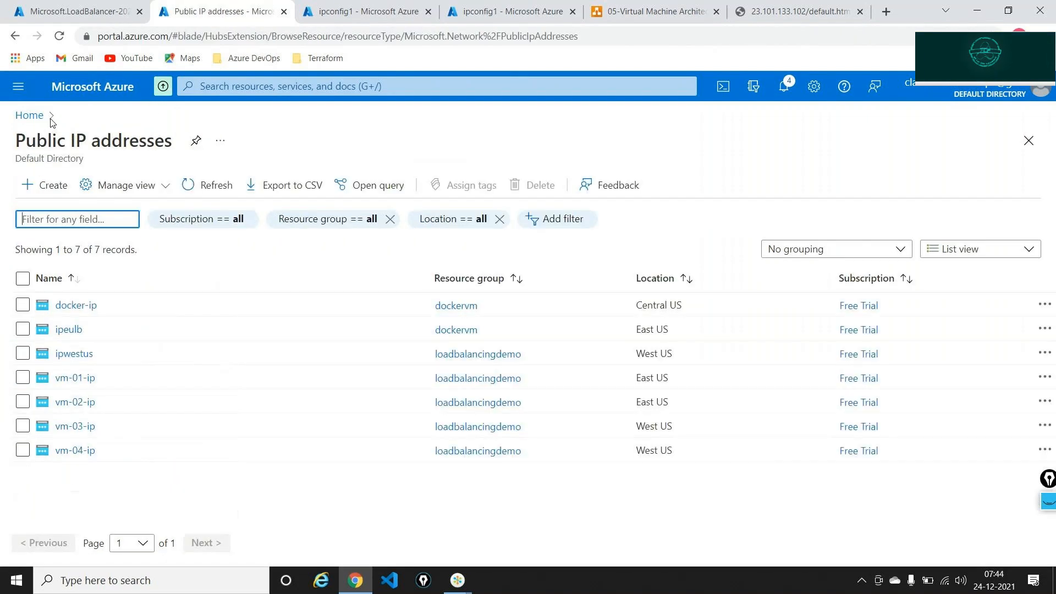
Open the deployed loadbalancer-wu and copy the IP address of loadbalancerip-wu from its frontend IP configuration
click(52, 12)
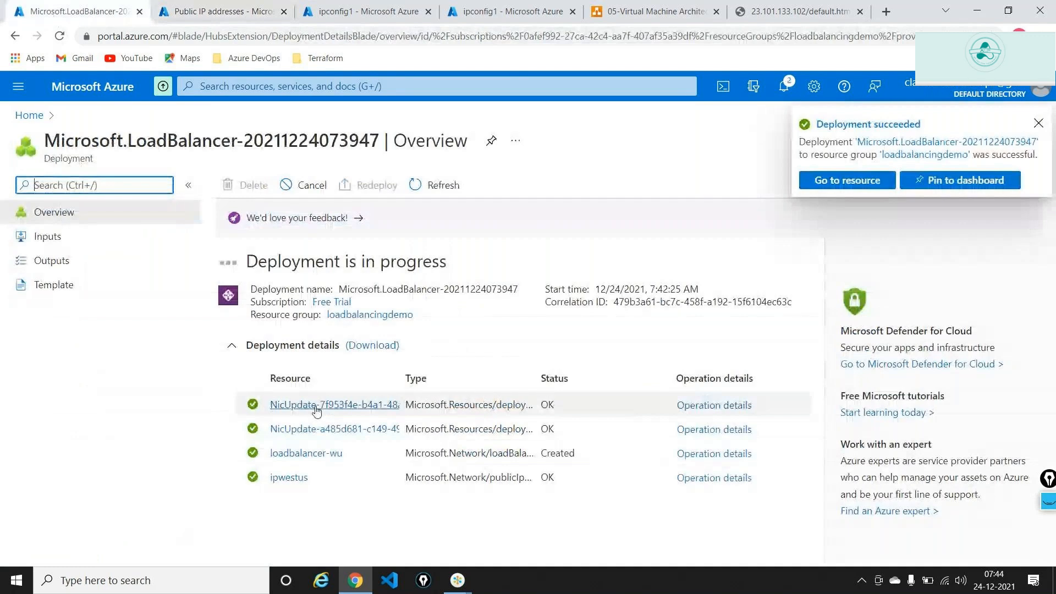
click(874, 183)
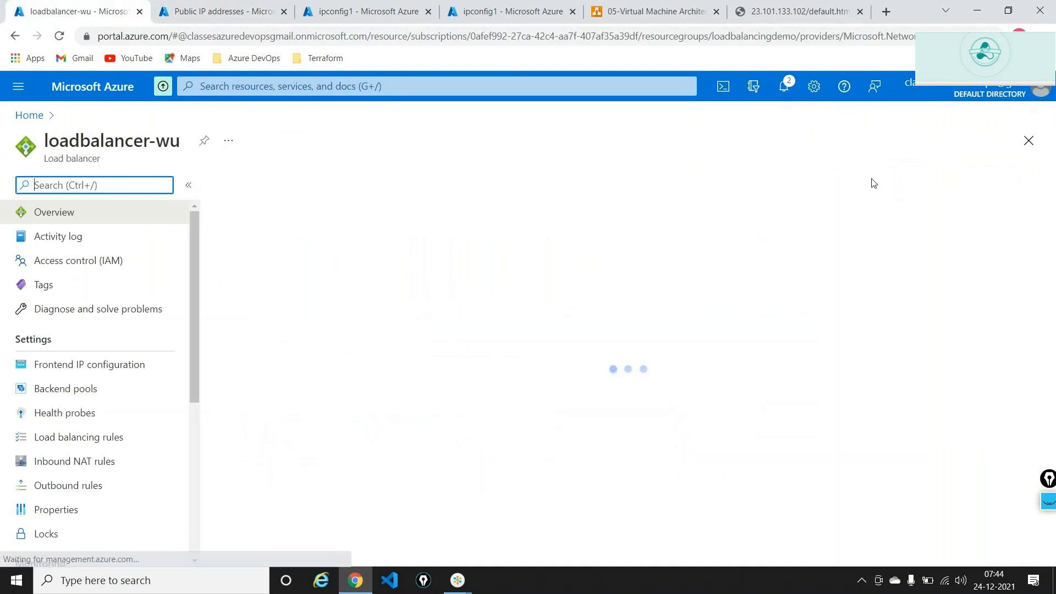
click(158, 369)
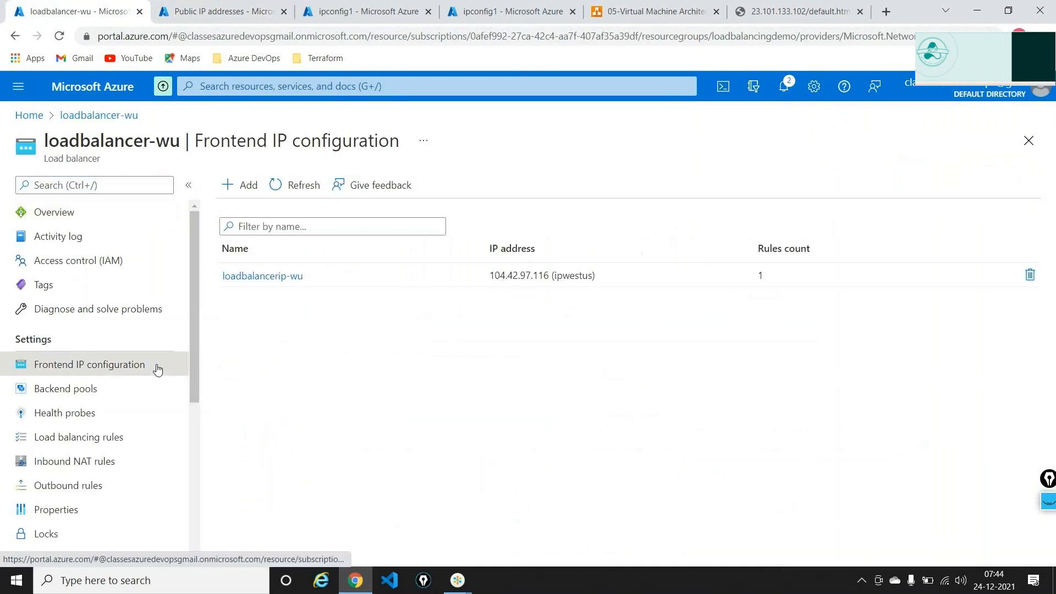
double_click(504, 273)
key(ctrl+c)
Load default.html from the West US load balancer's address 104.42.97.116 in the test page
click(784, 16)
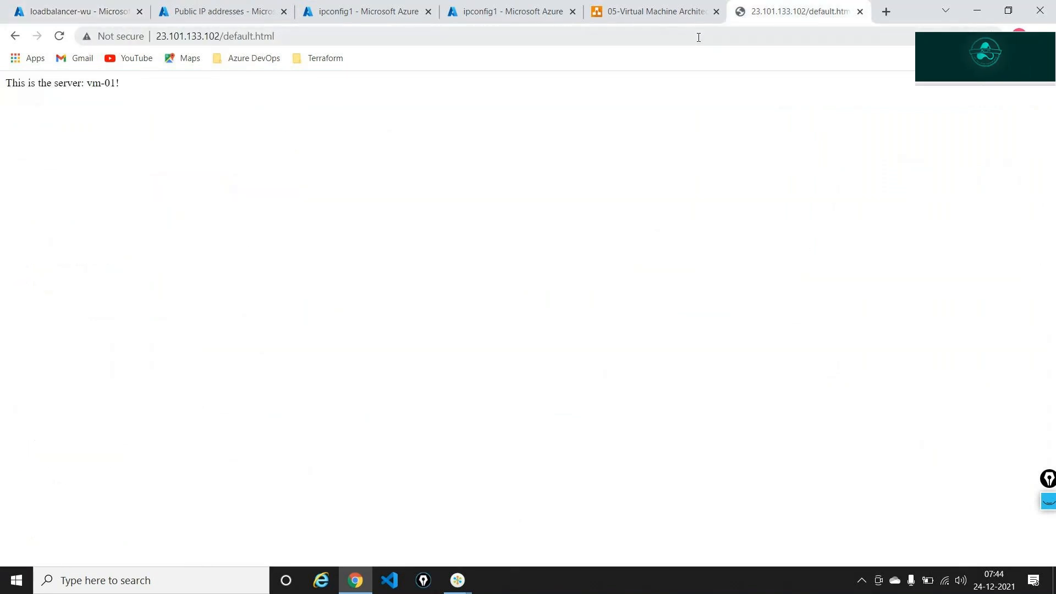
click(696, 38)
key(BackSpace)
key(ctrl+v)
text(\dew)
key(BackSpace)
text(fault.html)
key(Return)
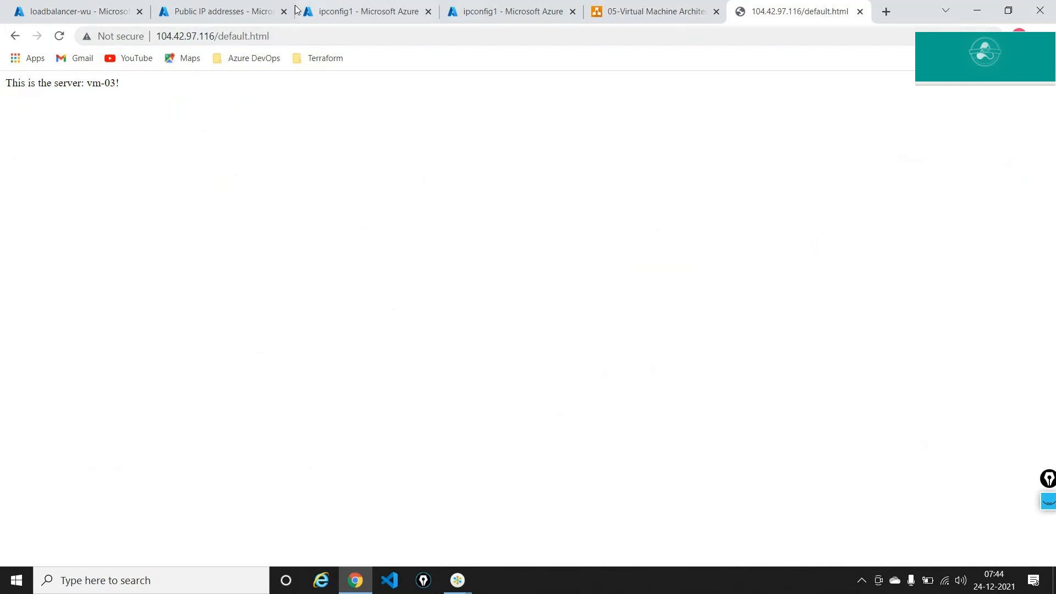
Close both ipconfig1 pages and the Public IP addresses page in the browser
click(428, 11)
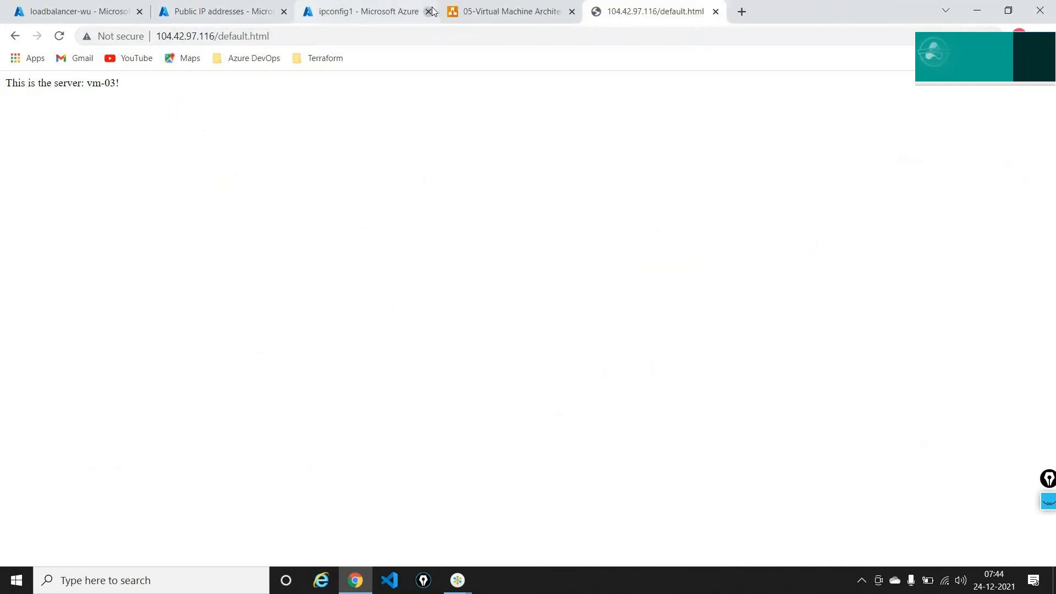
click(428, 11)
click(255, 13)
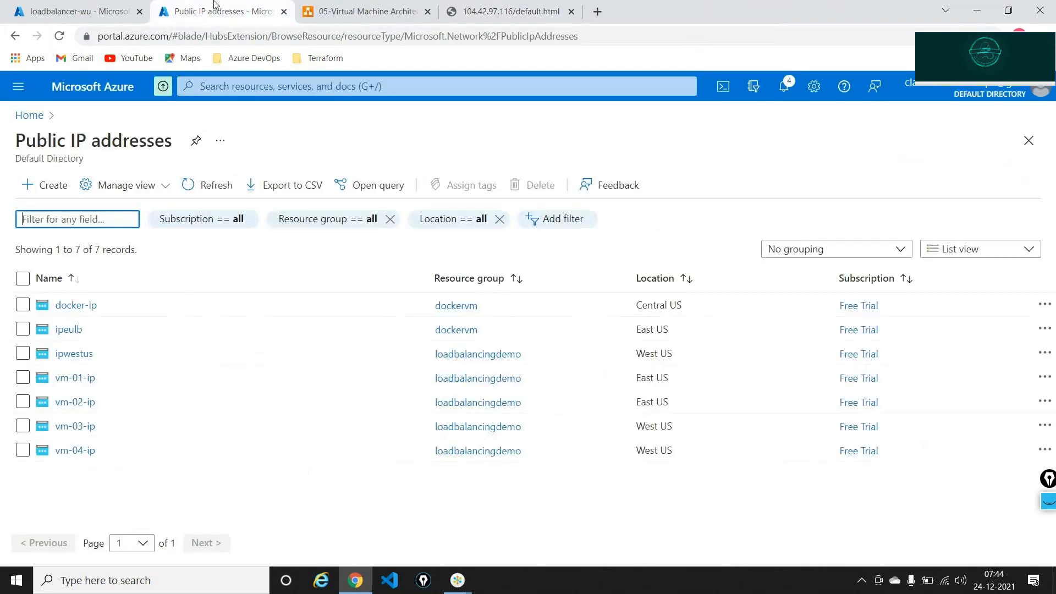
click(283, 12)
key(ctrl+shift+Tab)
Open the virtual machines list from the portal home and stop vm-03
click(71, 97)
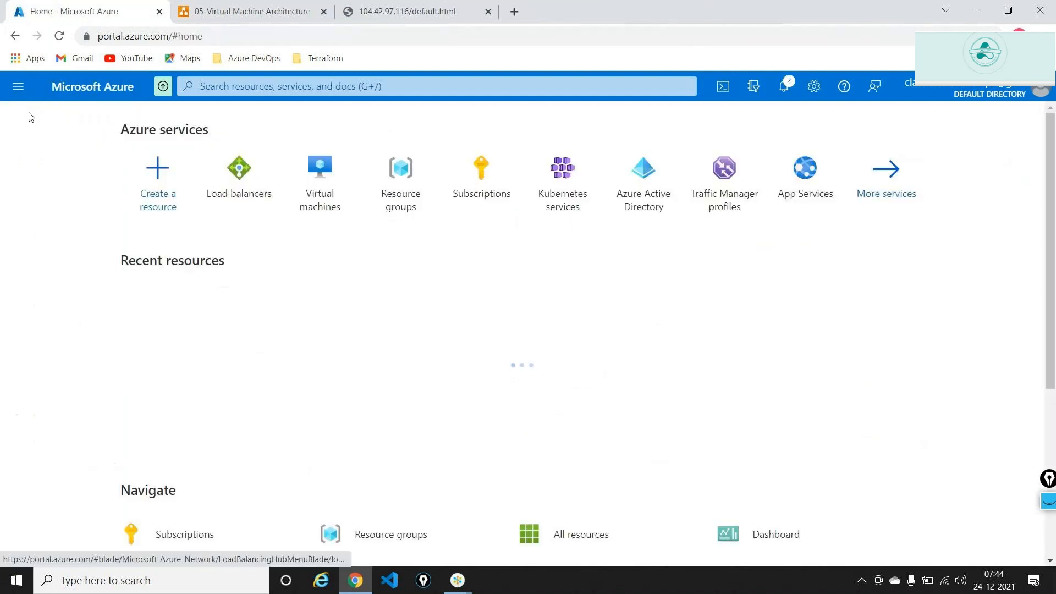
click(319, 175)
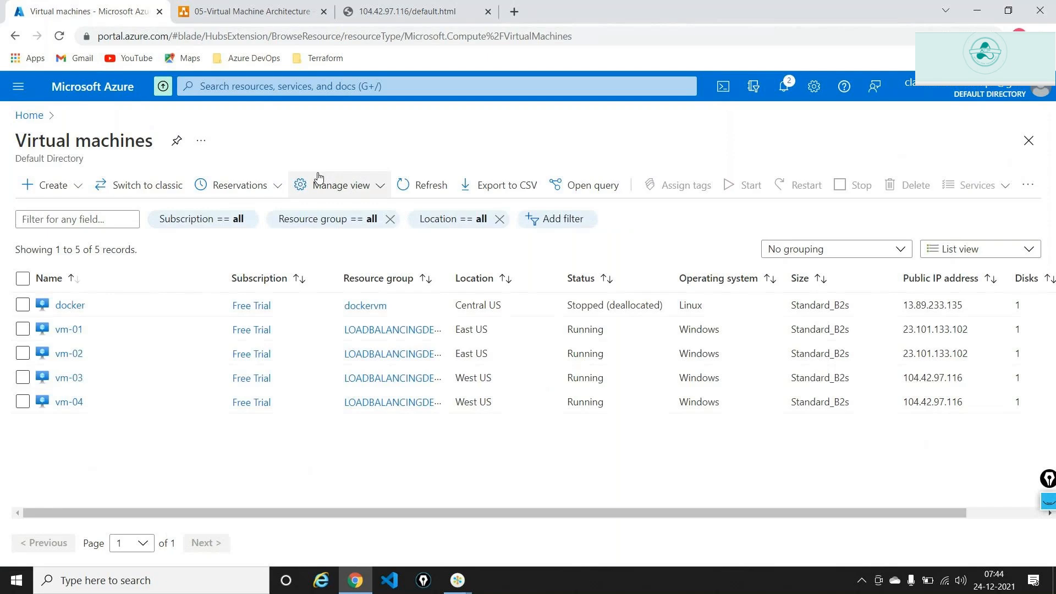
click(23, 377)
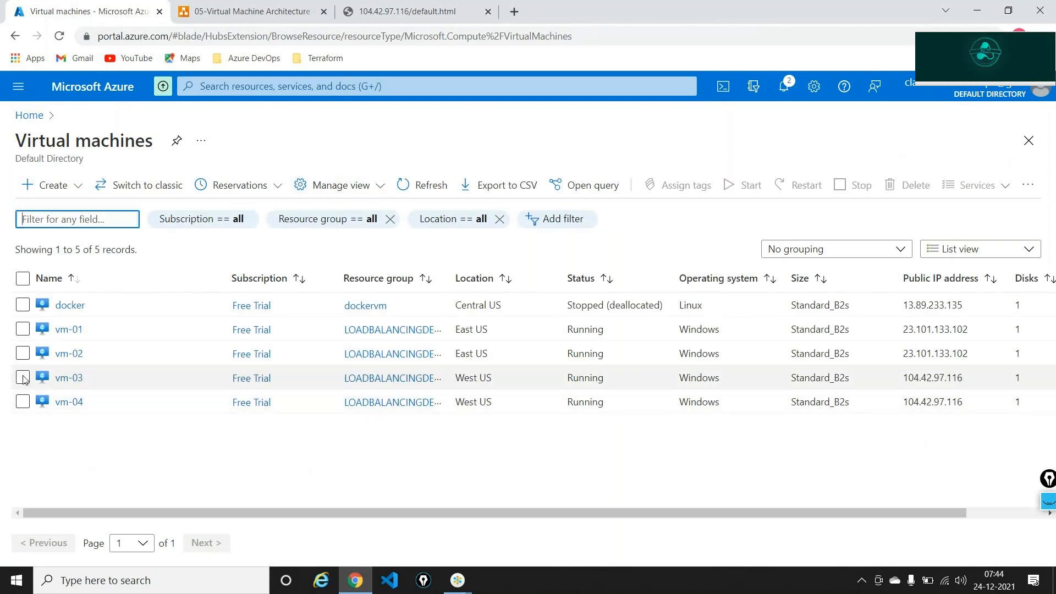
click(853, 185)
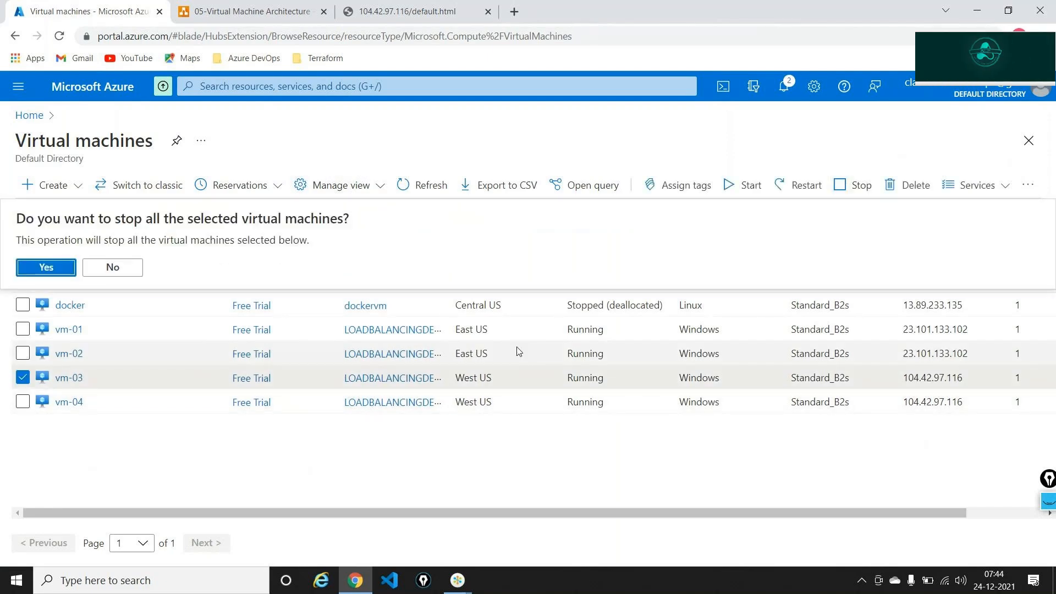
click(59, 271)
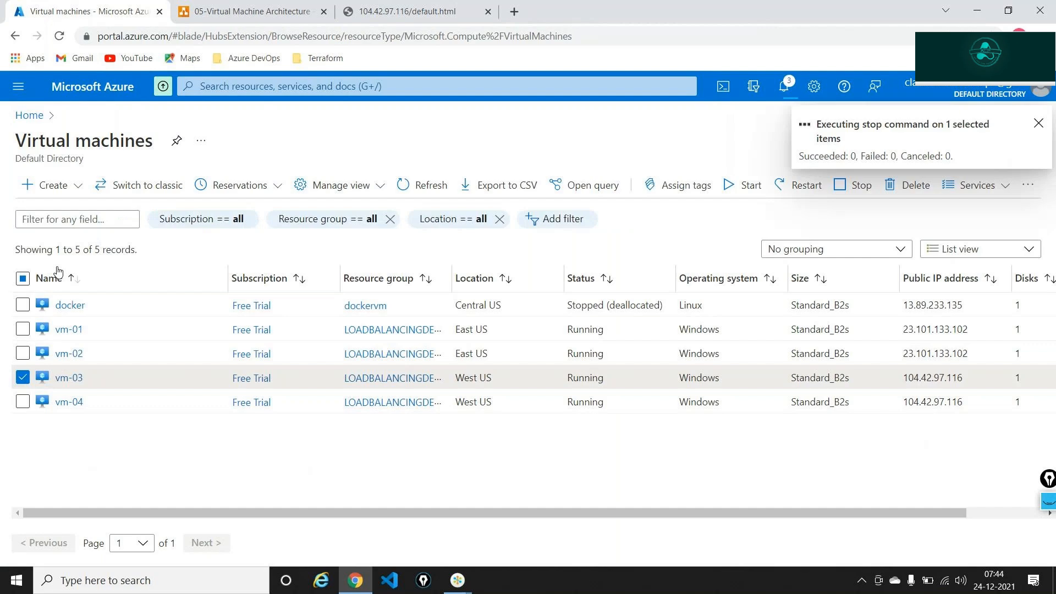
Reload 104.42.97.116/default.html to test which West US server responds after stopping vm-03
key(ctrl+3)
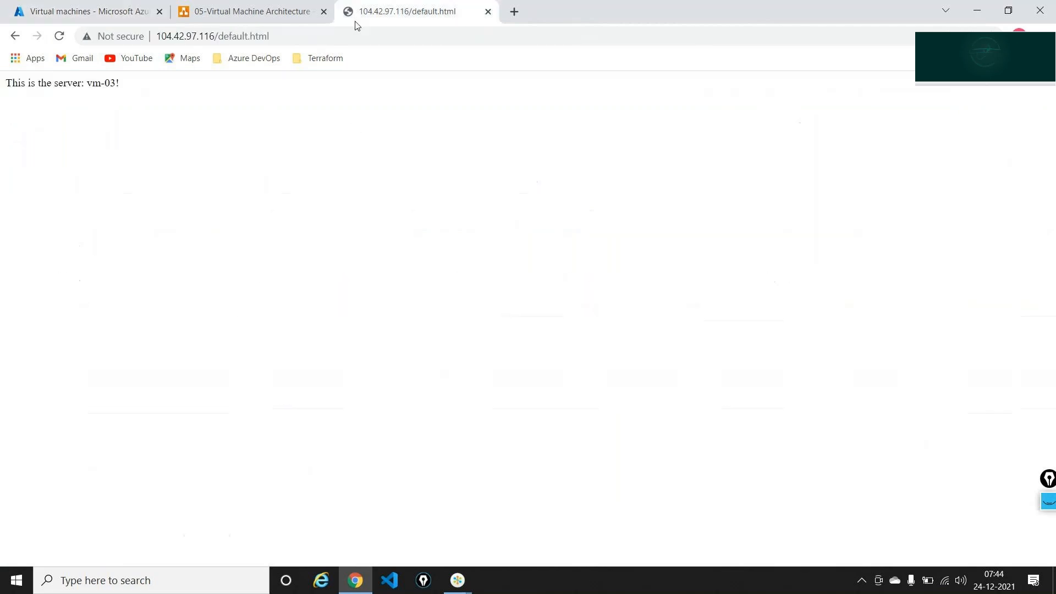
click(299, 35)
key(Return)
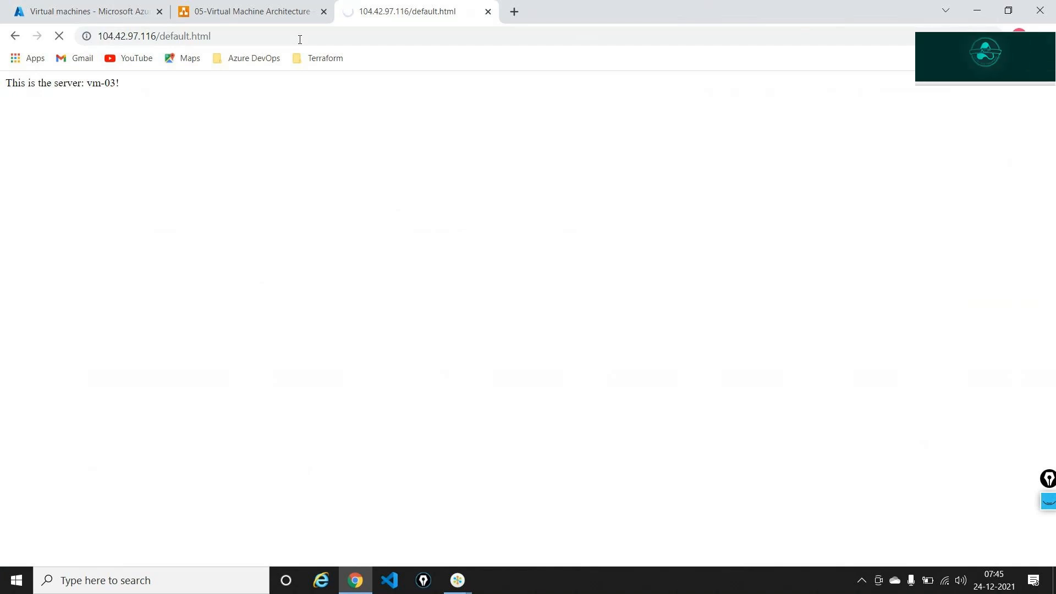
Load 104.42.97.116/default.html in a new Incognito window, then minimize that window
click(299, 39)
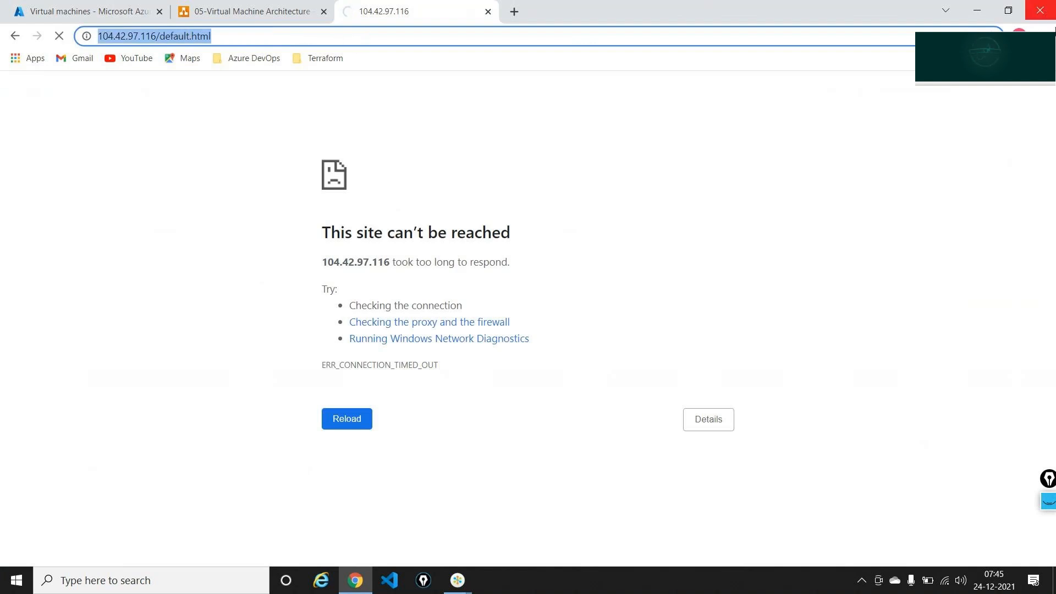
click(1041, 36)
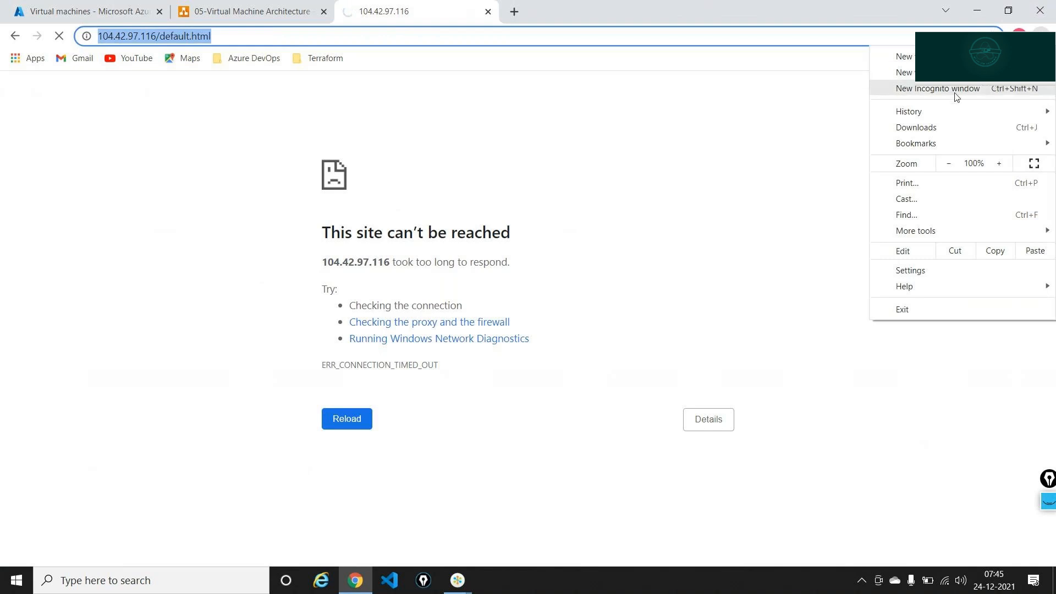
click(937, 89)
text(104.42.97.116)
key(Return)
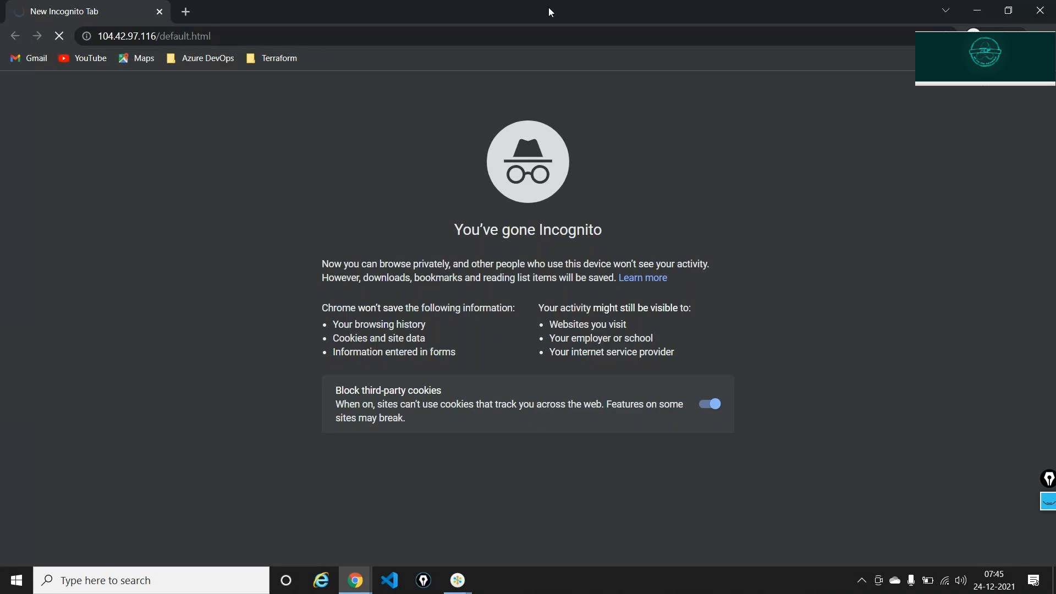
click(974, 11)
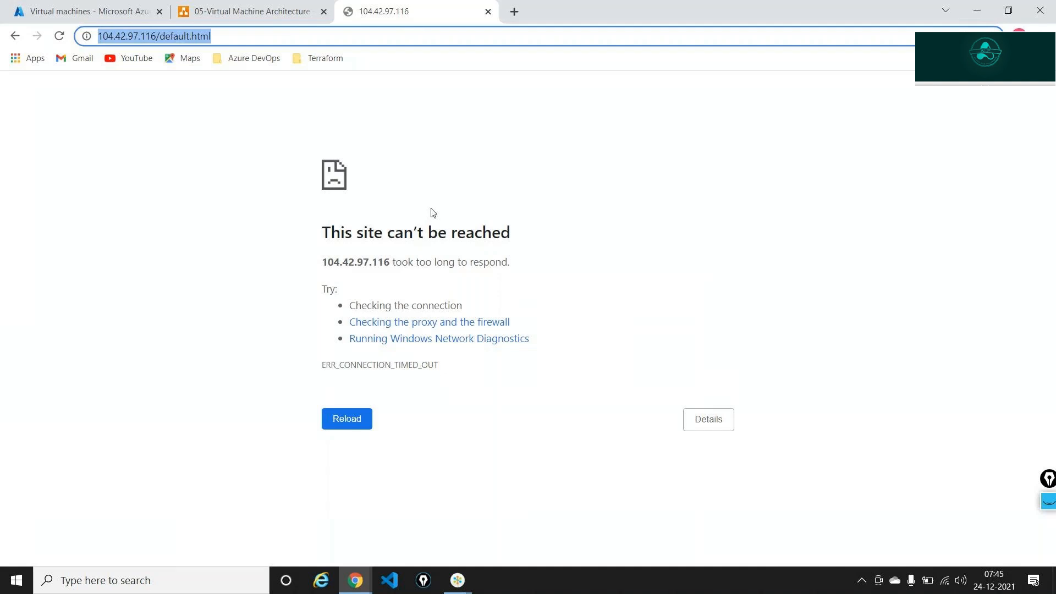
Handwrite vm3 and vm4 beside the two West US machines in the architecture diagram, then clear the annotations
click(225, 16)
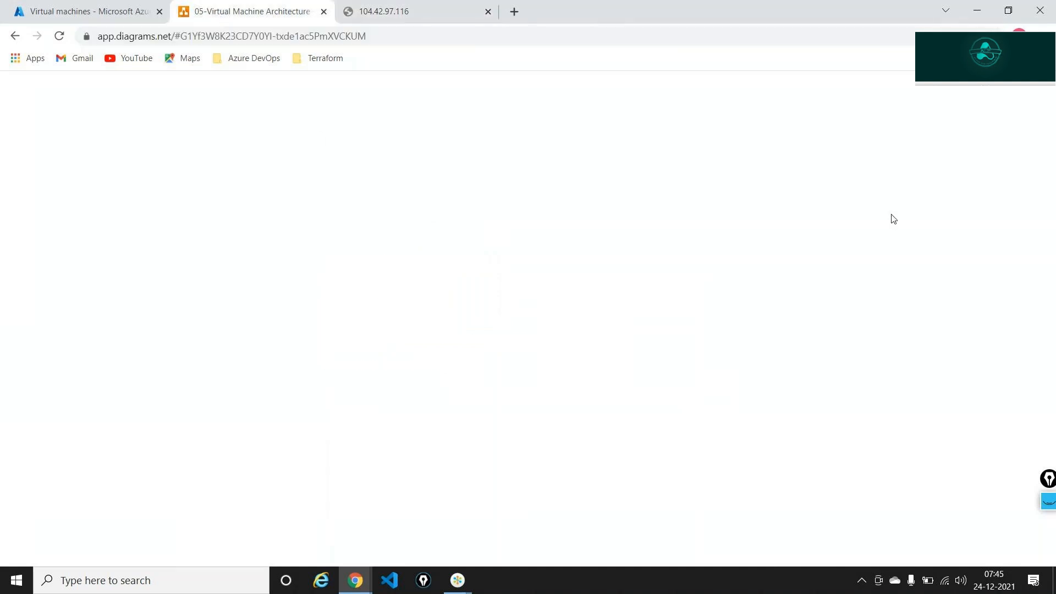
scroll(665, 211, down, 2)
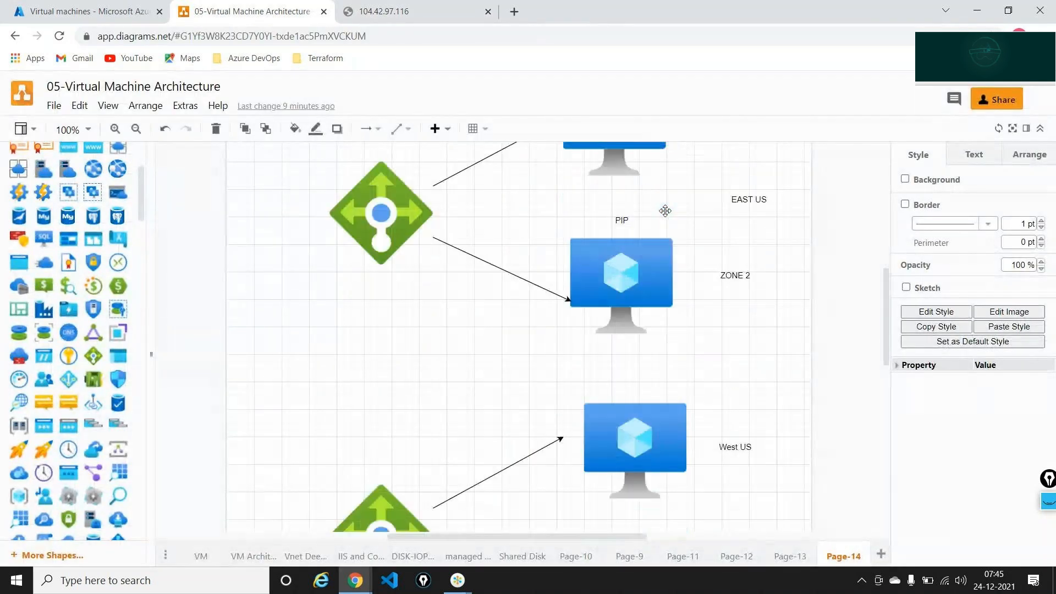
scroll(665, 211, down, 3)
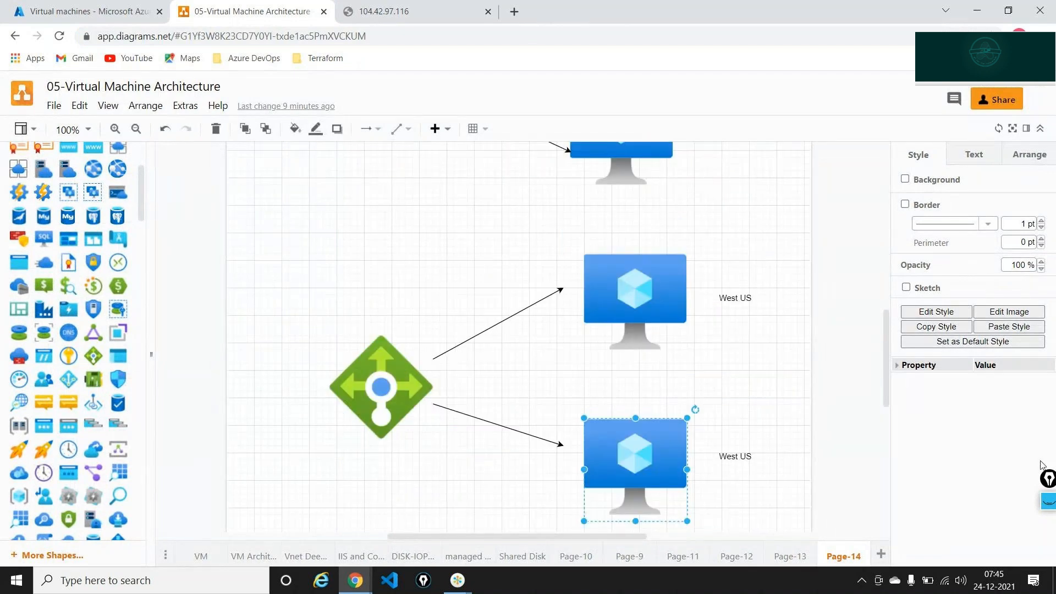
drag(1047, 478, 922, 236)
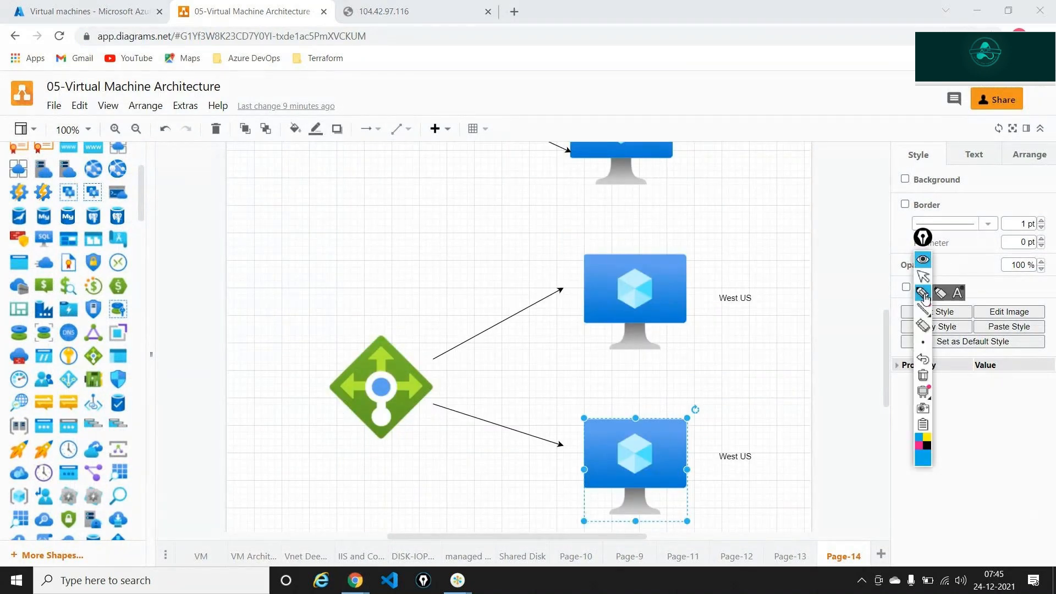
click(924, 294)
drag(701, 269, 741, 266)
mouse_move(746, 254)
mouse_down()
mouse_move(762, 259)
mouse_move(755, 272)
mouse_up()
drag(709, 421, 722, 419)
mouse_move(727, 426)
mouse_down()
mouse_move(754, 409)
mouse_move(767, 408)
mouse_move(765, 417)
mouse_up()
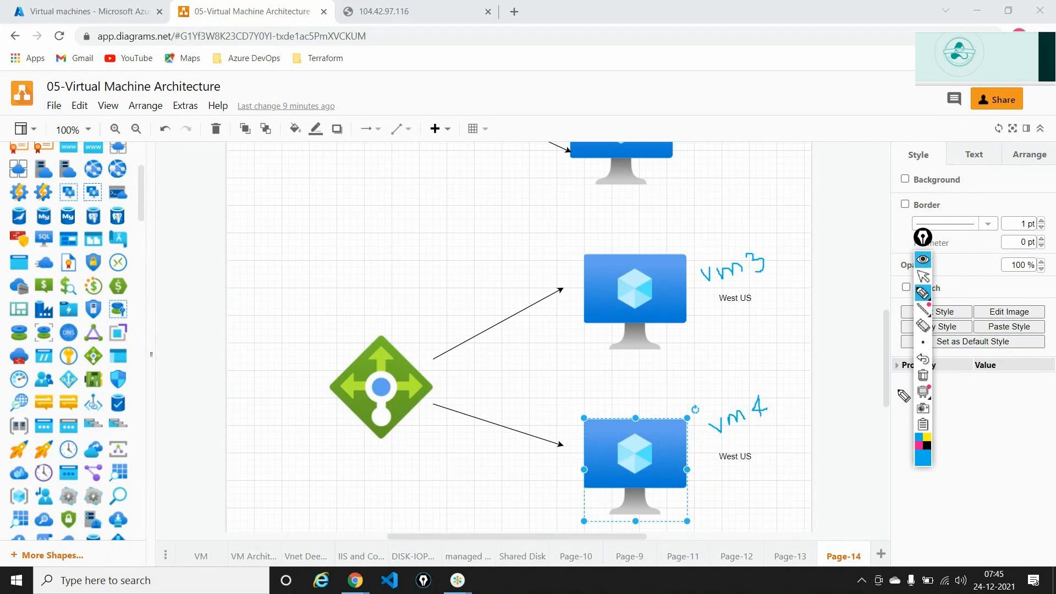
click(923, 374)
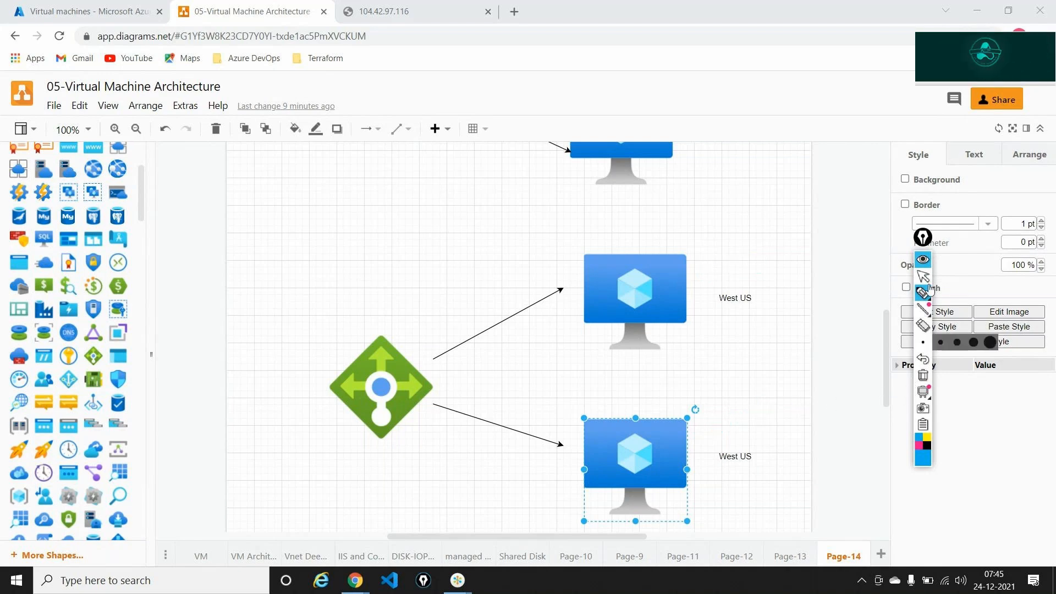
click(922, 276)
Check the 104.42.97.116/default.html page in both the regular and Incognito browser windows
click(467, 7)
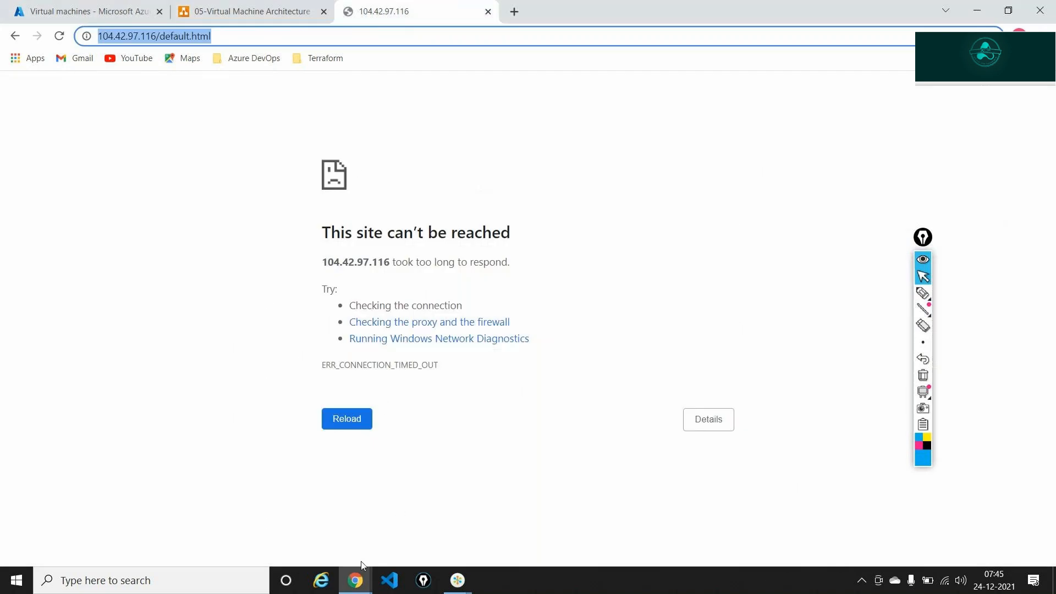
mouse_move(363, 584)
click(420, 512)
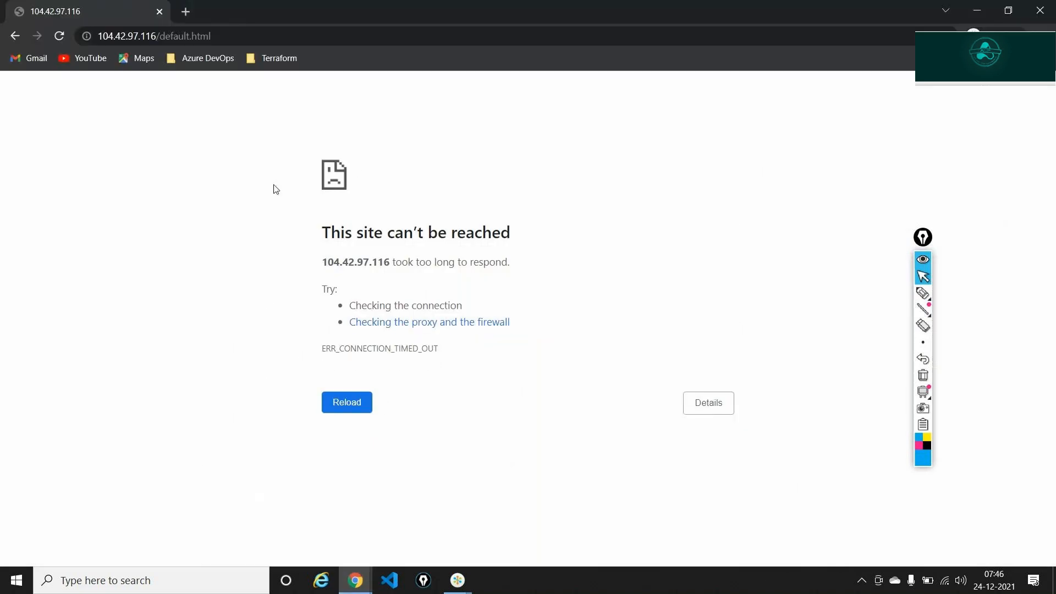
click(974, 8)
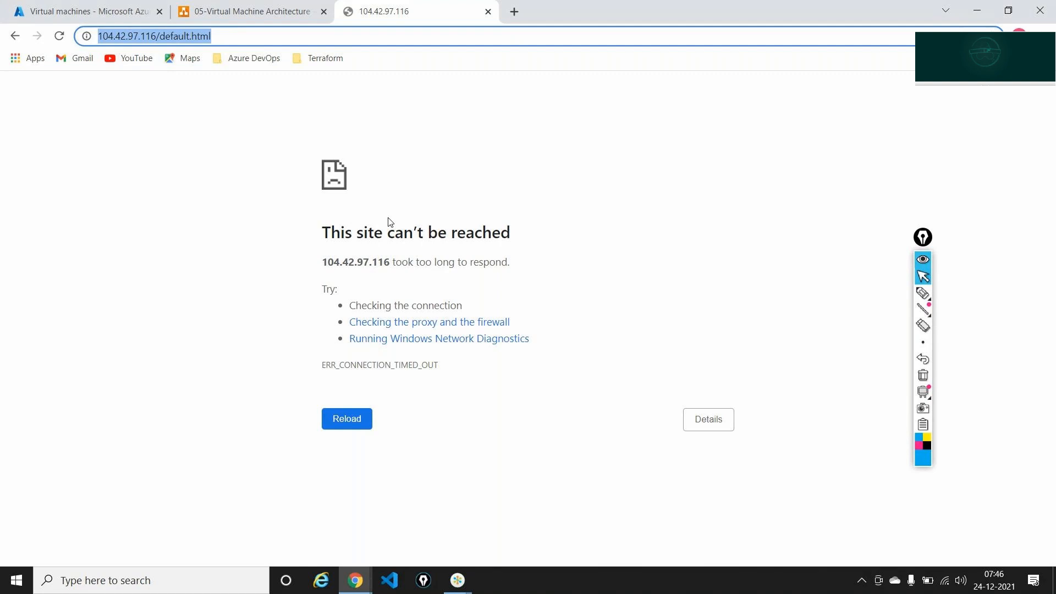
Clear the vm-03 selection in the Azure virtual machines list and open vm-04
click(55, 8)
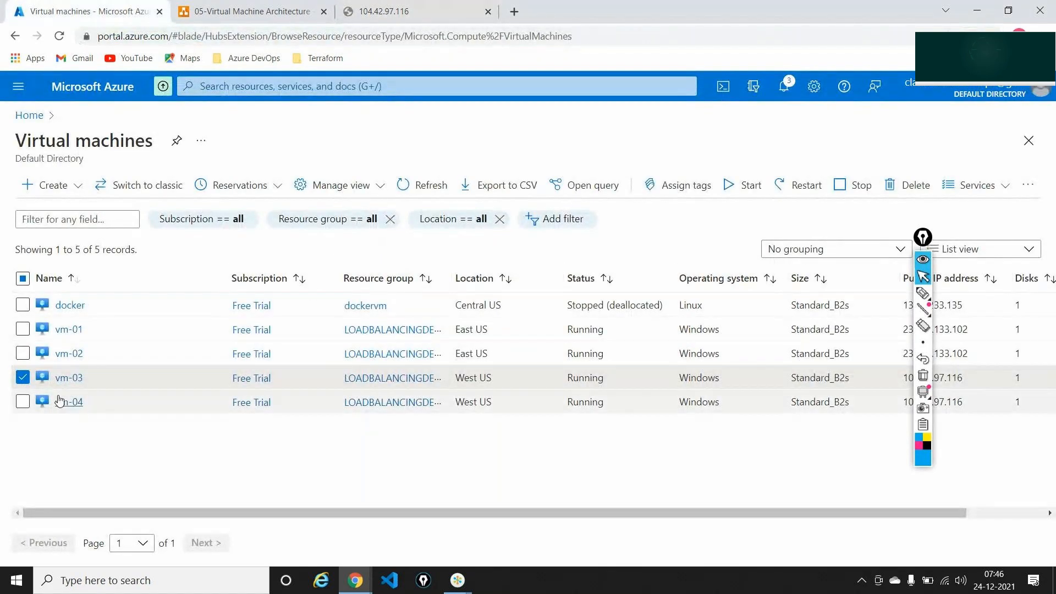
click(23, 377)
click(65, 405)
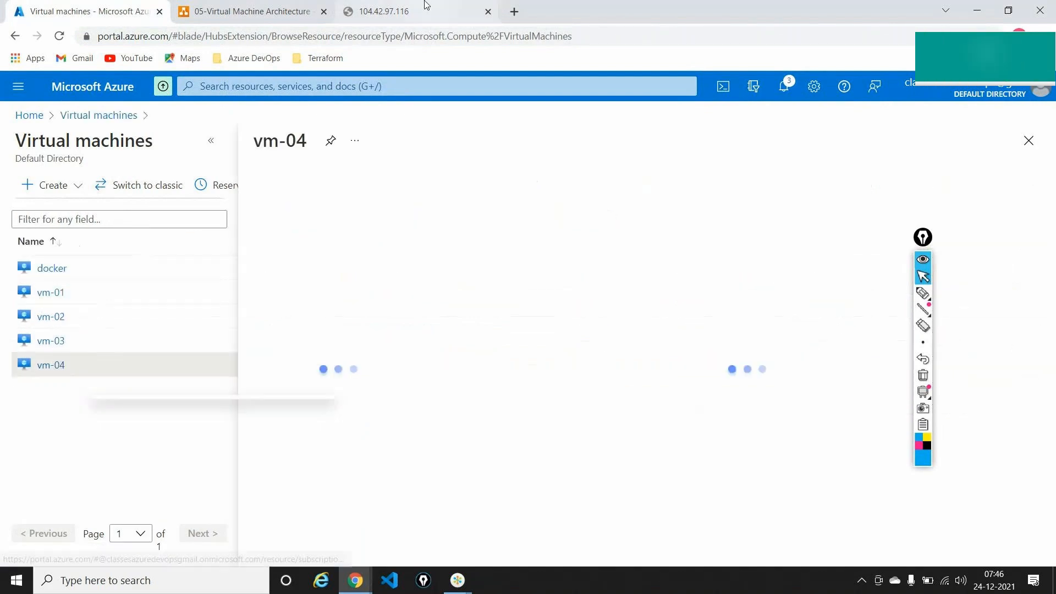
click(407, 11)
click(71, 7)
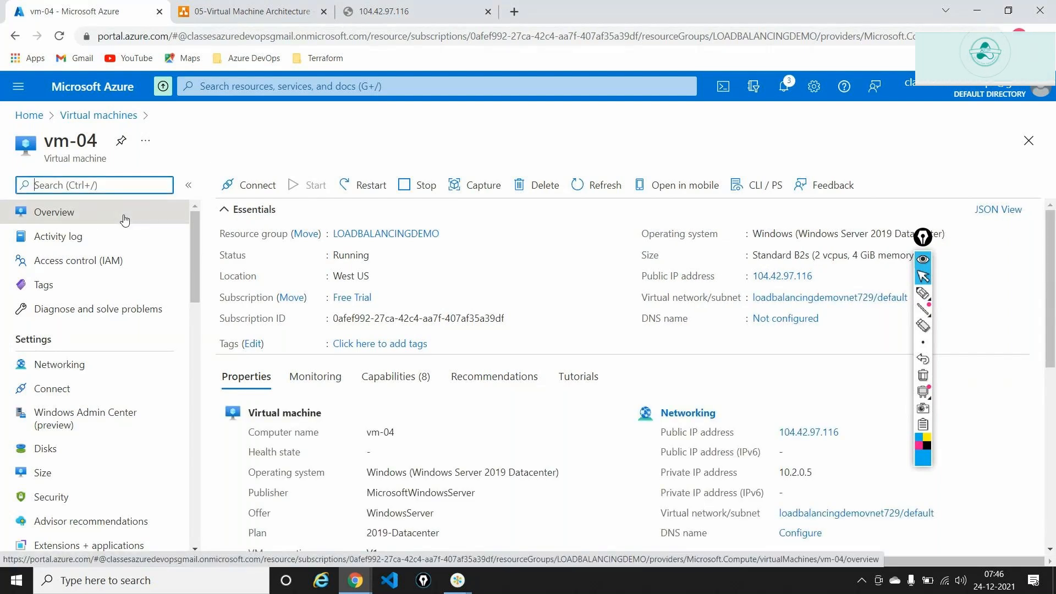
Examine the inbound port rules in vm-04's networking settings
click(62, 363)
drag(928, 243, 1049, 248)
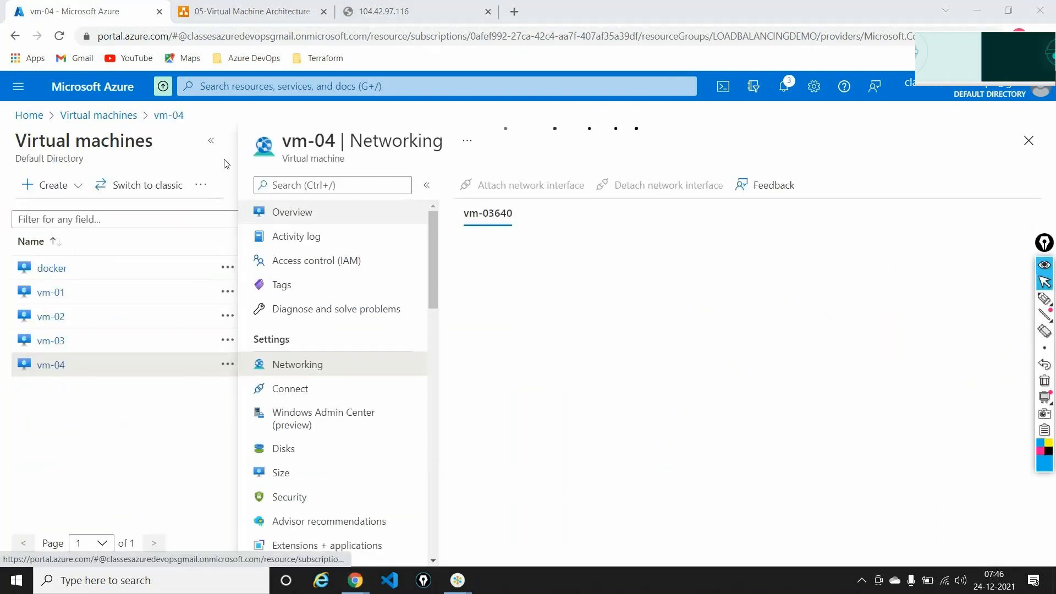
click(210, 141)
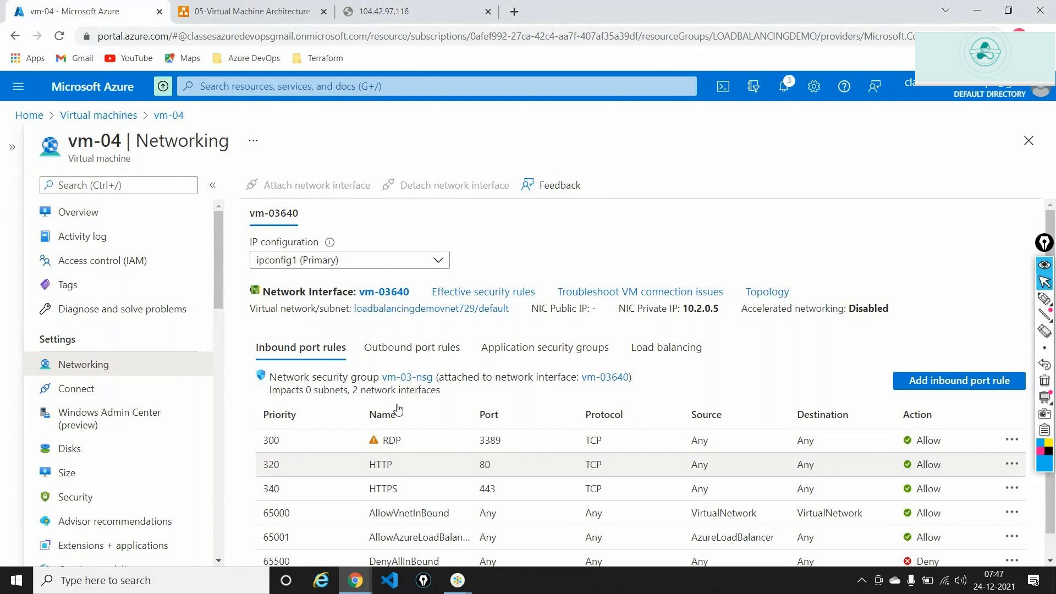
Copy vm-04's public IP address from its overview and launch Remote Desktop Connection with mstsc
click(148, 225)
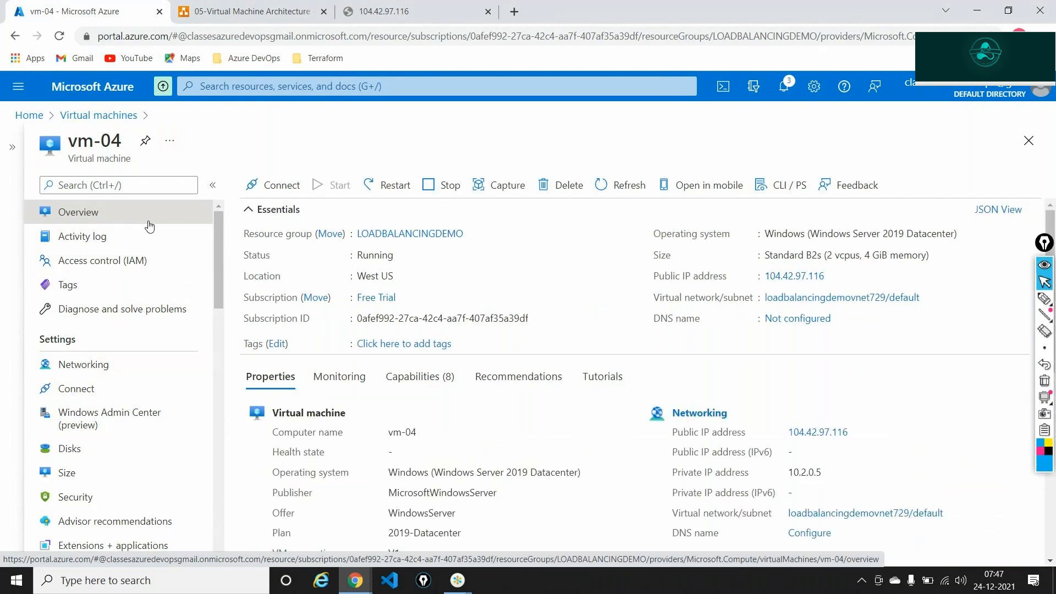
click(832, 277)
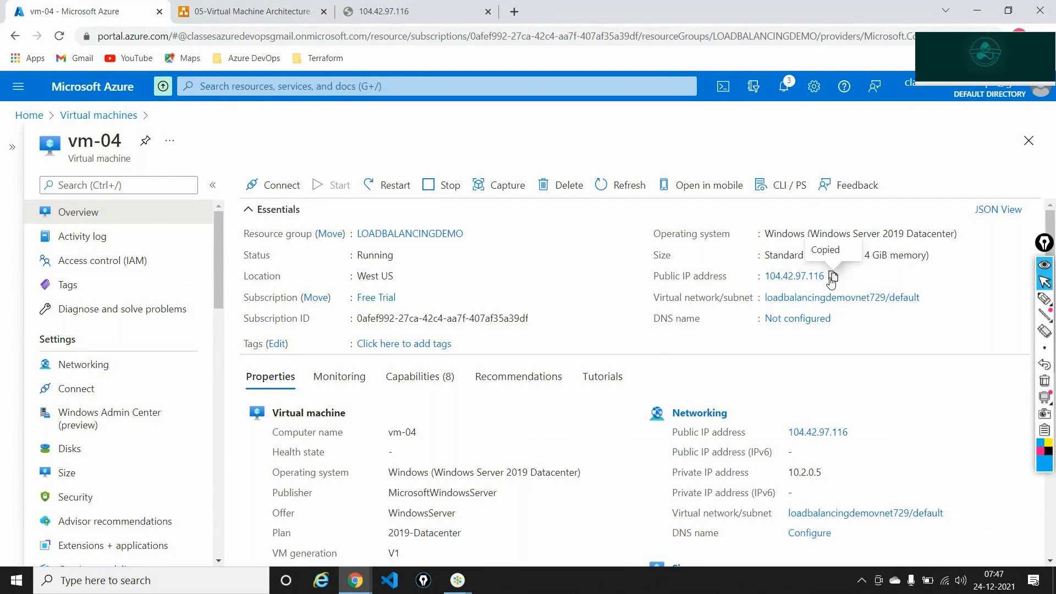
key(super+r)
text(ms)
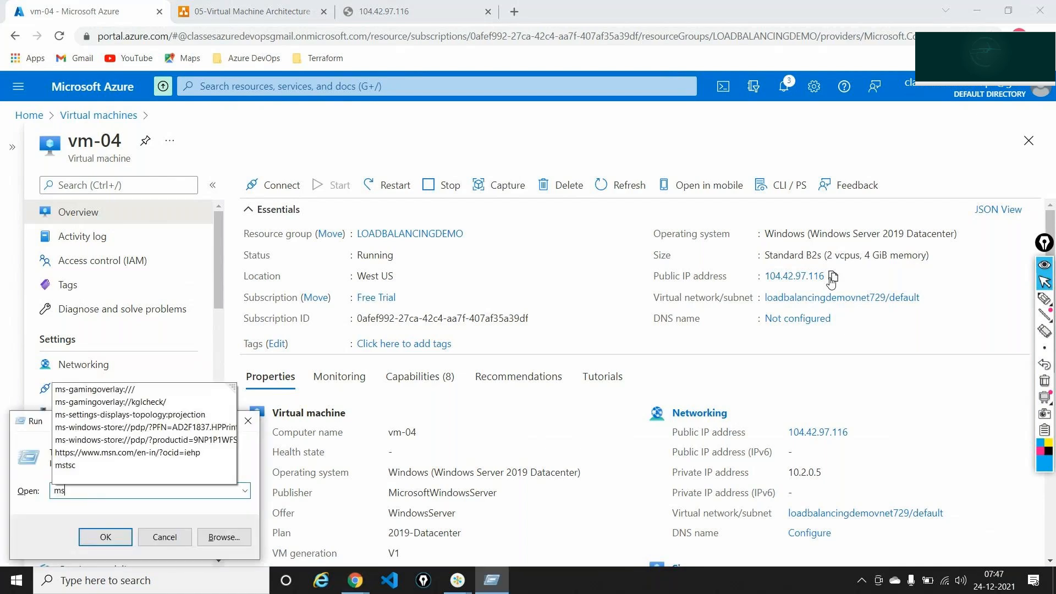
key(Down)
key(Down)
key(Down)
key(Down)
key(Down)
key(Down)
key(Down)
key(Return)
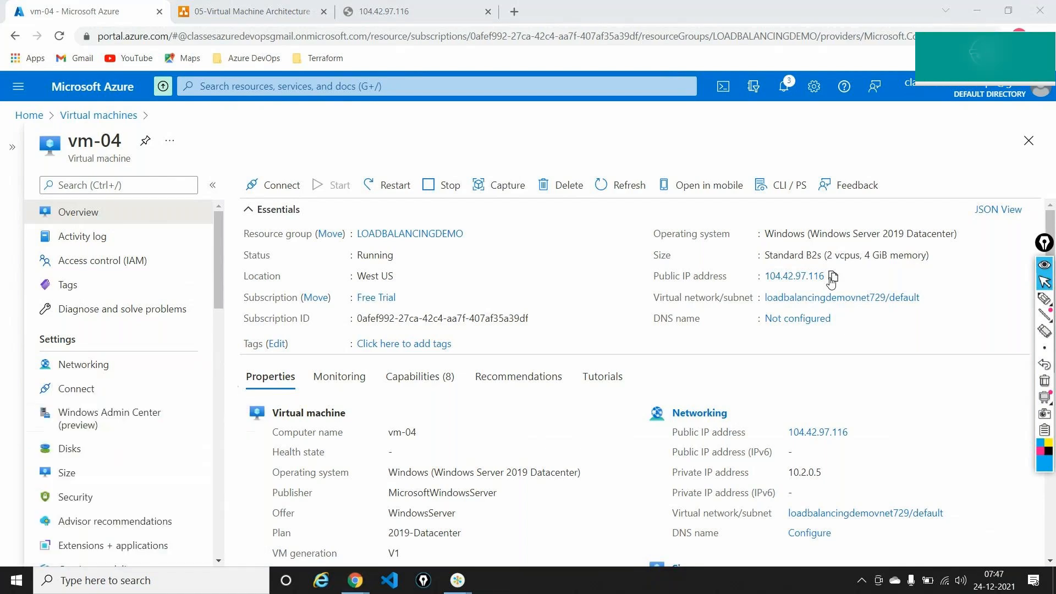
Try to connect to 104.42.97.116 over Remote Desktop, then minimize the connection window
key(ctrl+v)
click(591, 254)
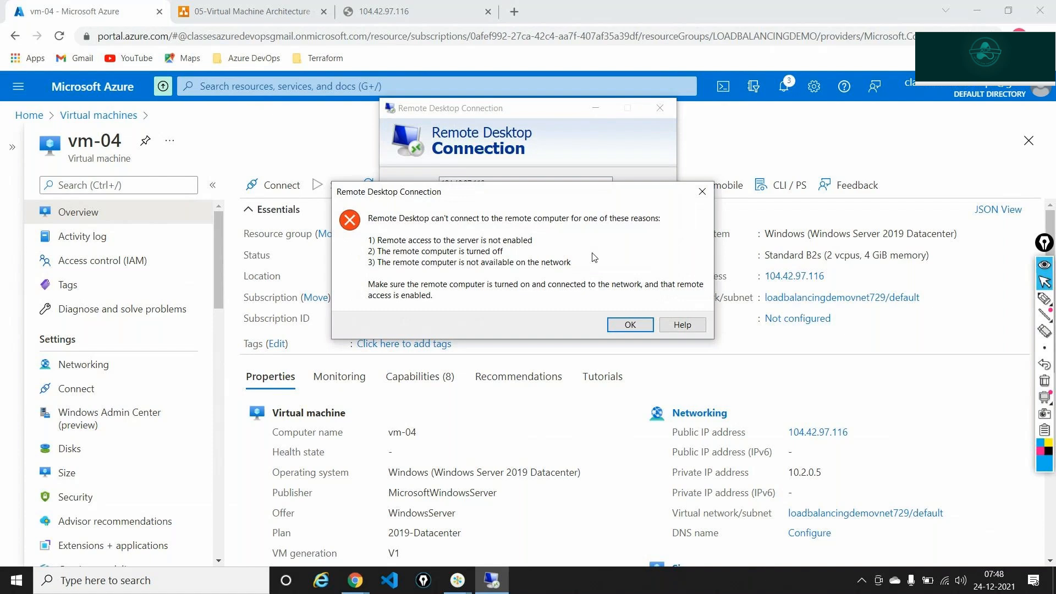
click(627, 325)
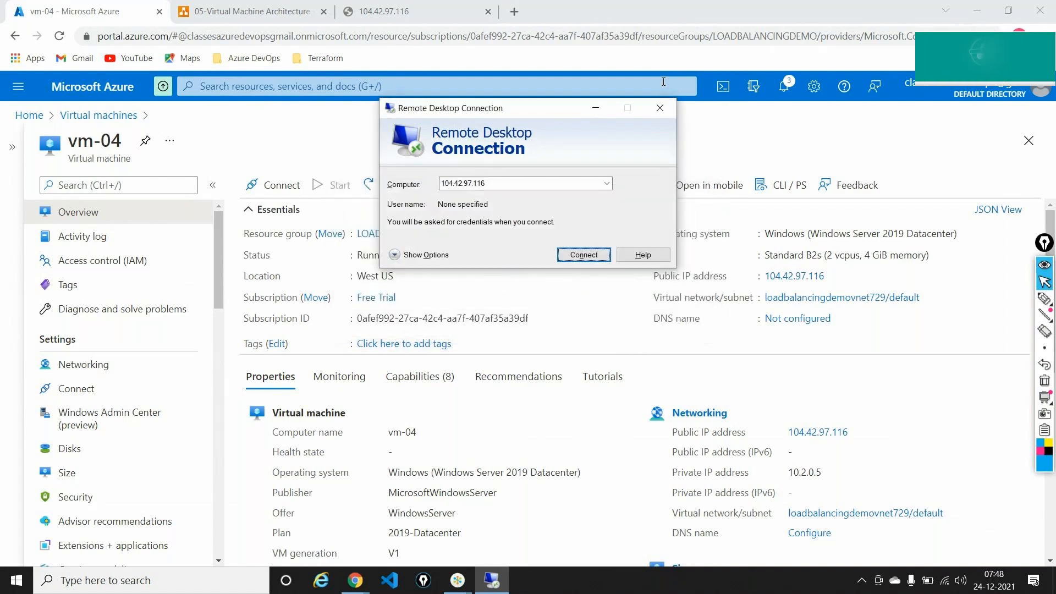
click(602, 105)
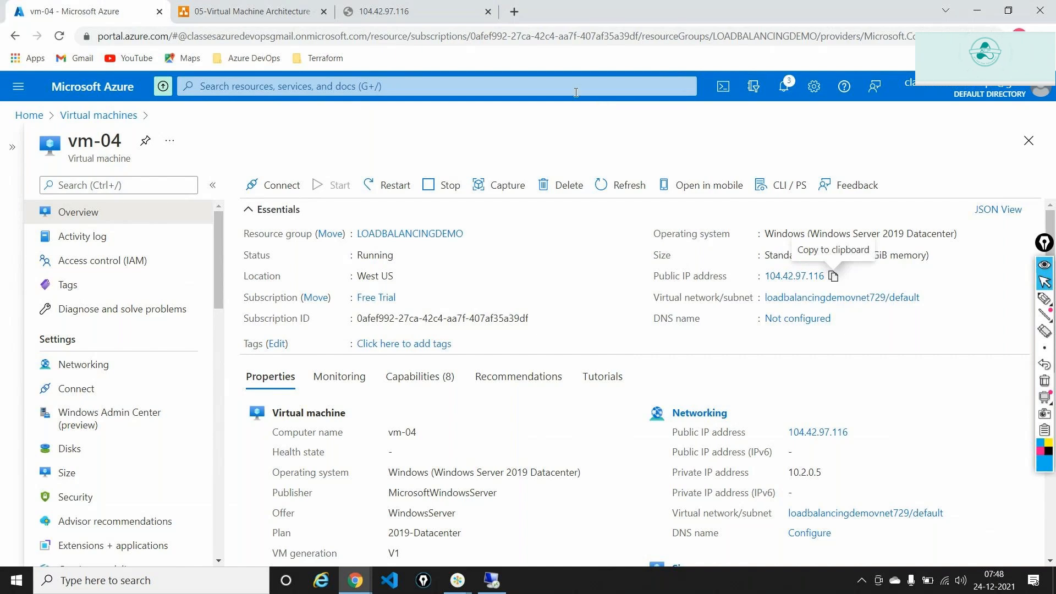
Find Run command in vm-04's settings and open the RunPowerShellScript editor
click(122, 185)
text(run)
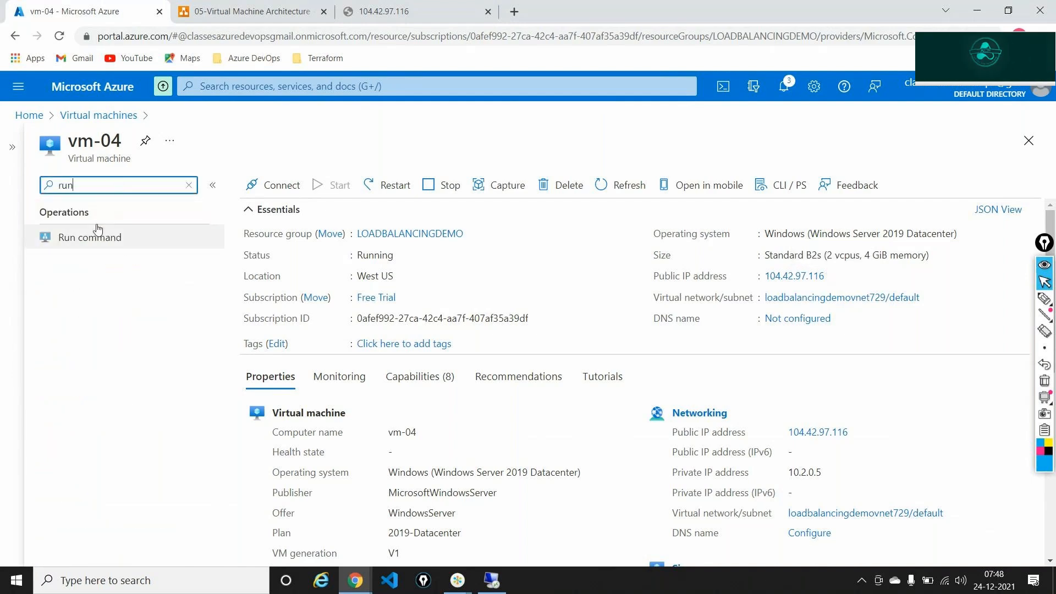
click(97, 235)
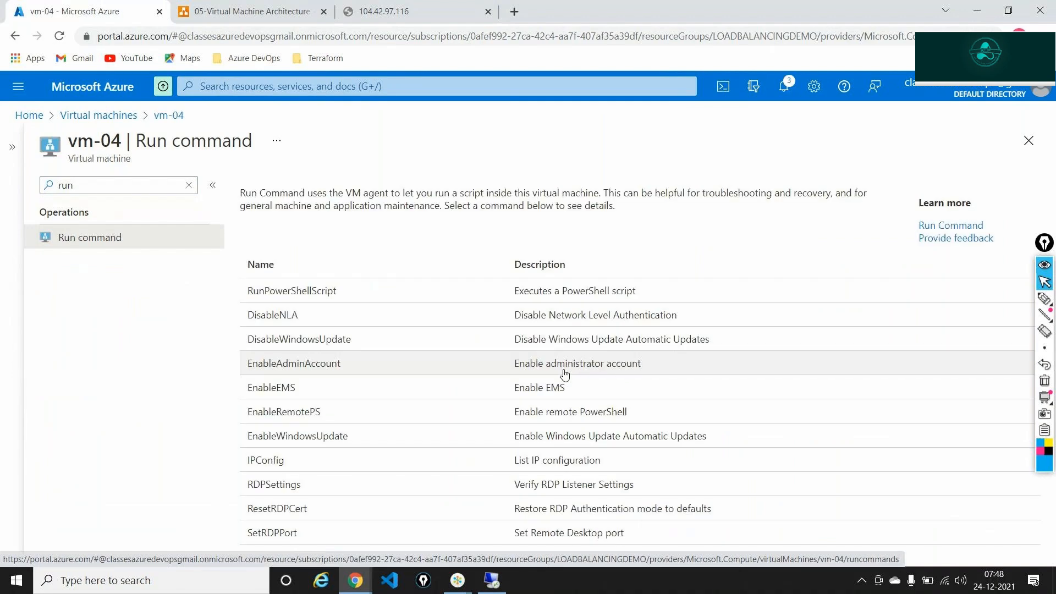
click(374, 289)
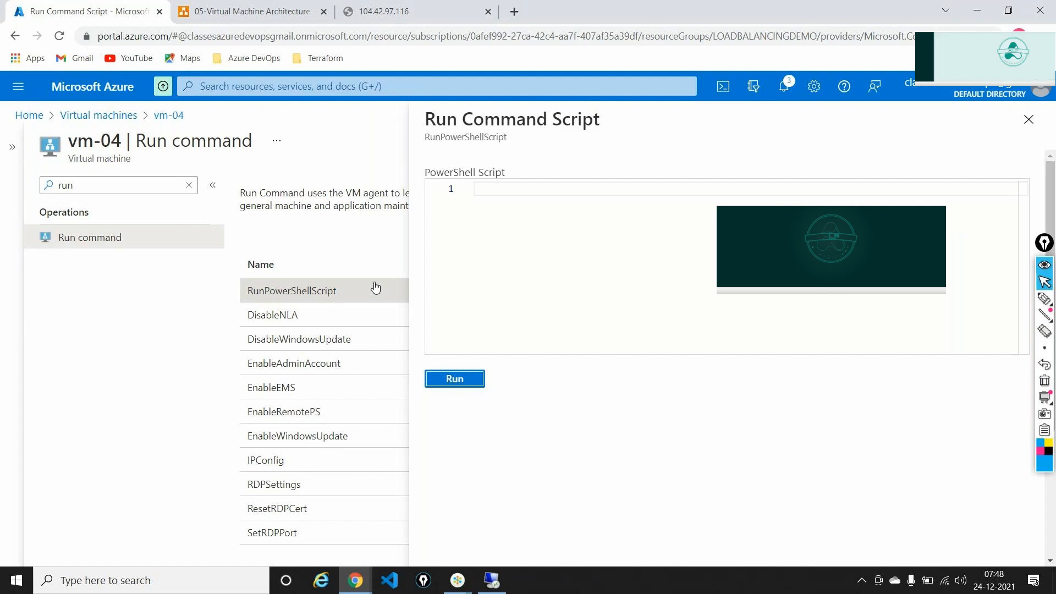
click(423, 410)
Switch to File Explorer and open the recent iisinstall script in Windows PowerShell ISE
key(super+e)
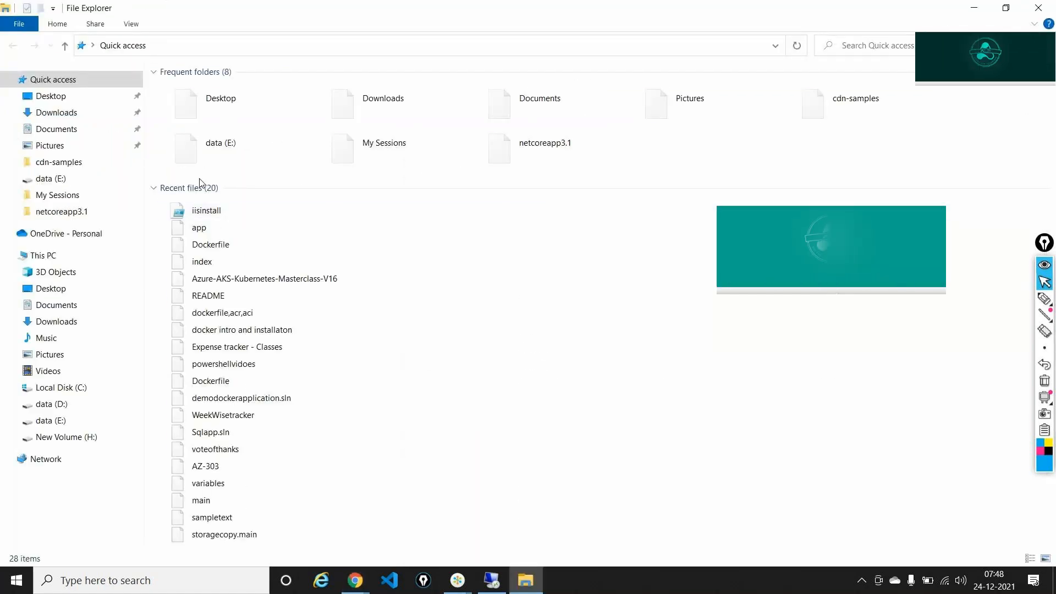
double_click(212, 210)
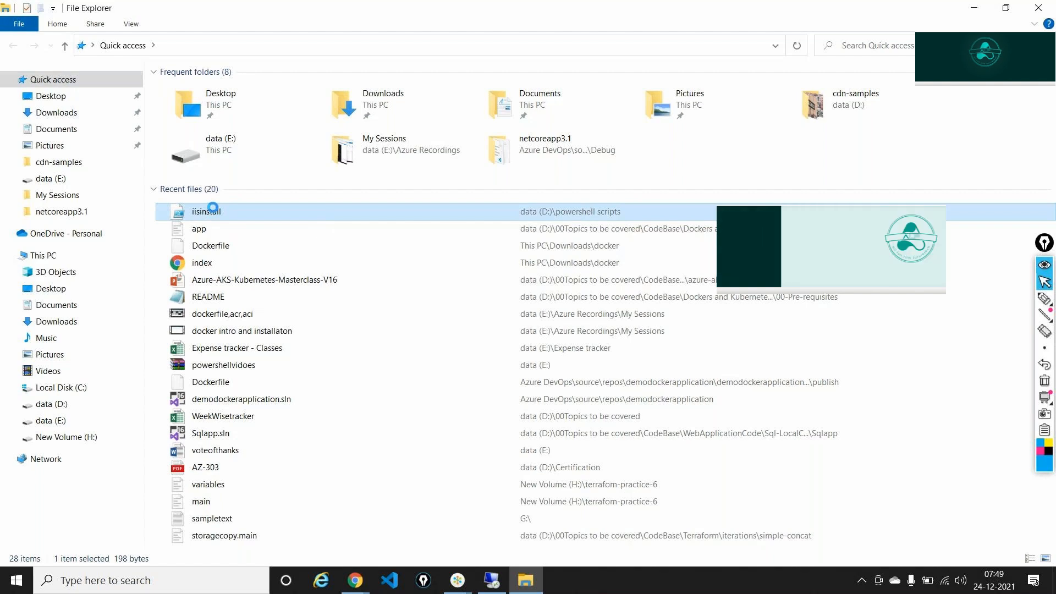
right_click(214, 211)
click(239, 233)
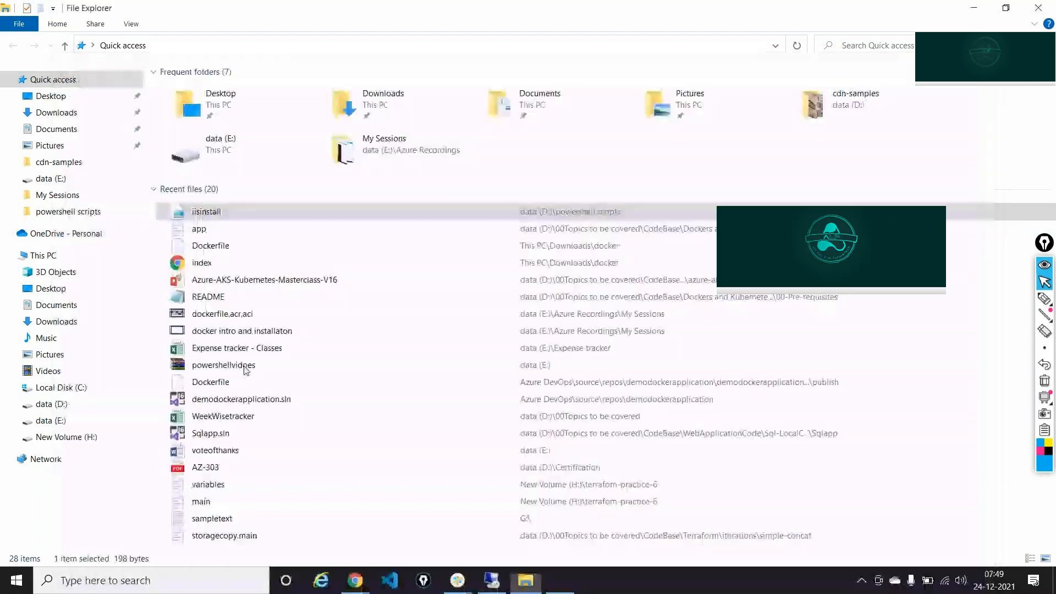
right_click(216, 211)
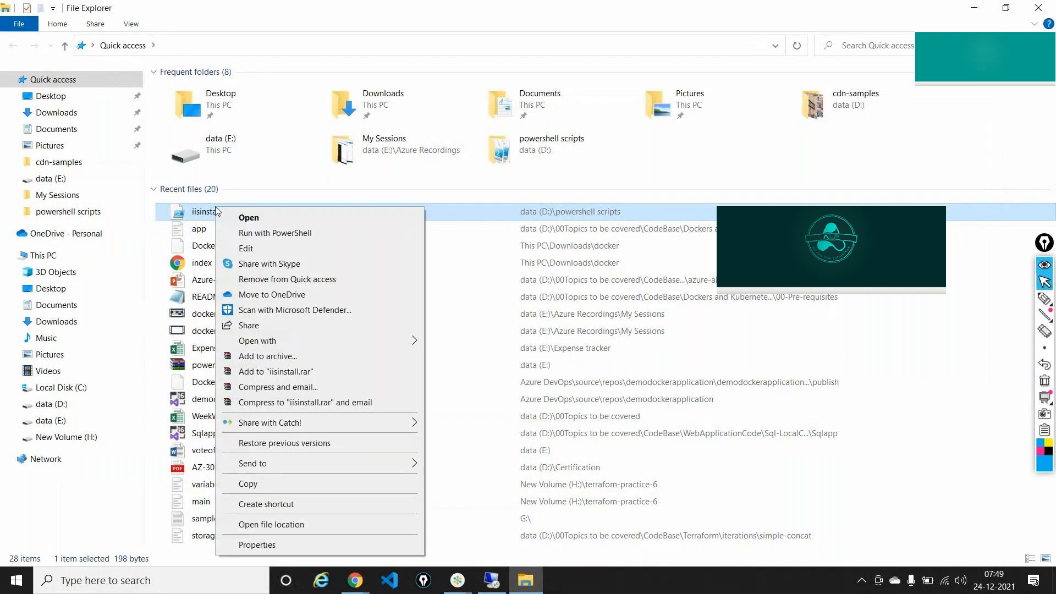
click(240, 234)
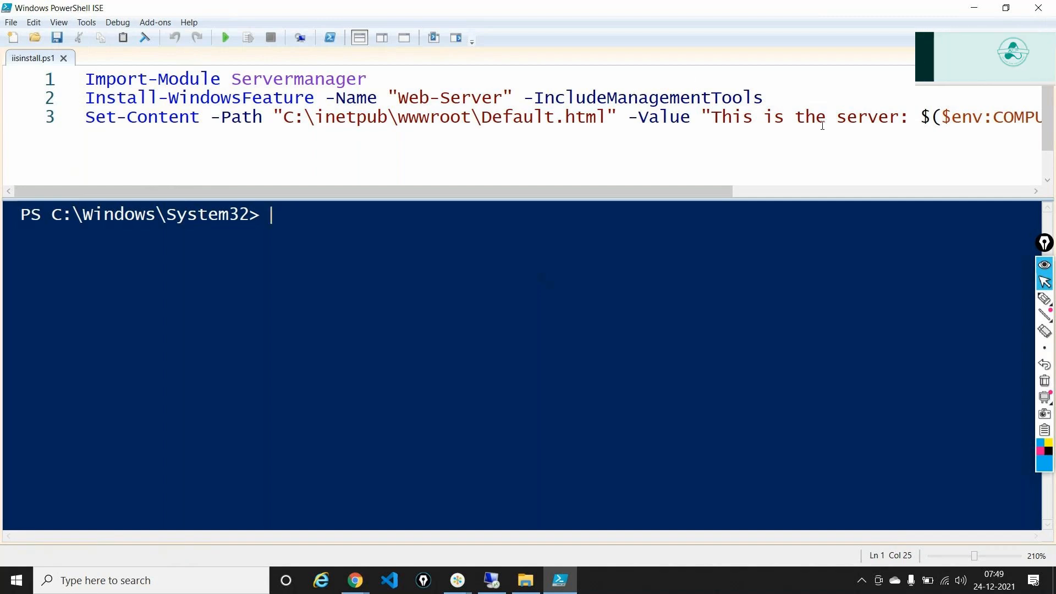
Copy the whole iisinstall script from PowerShell ISE into vm-04's RunPowerShellScript editor in the Azure portal and run it
scroll(824, 127, right, 3)
scroll(886, 127, right, 2)
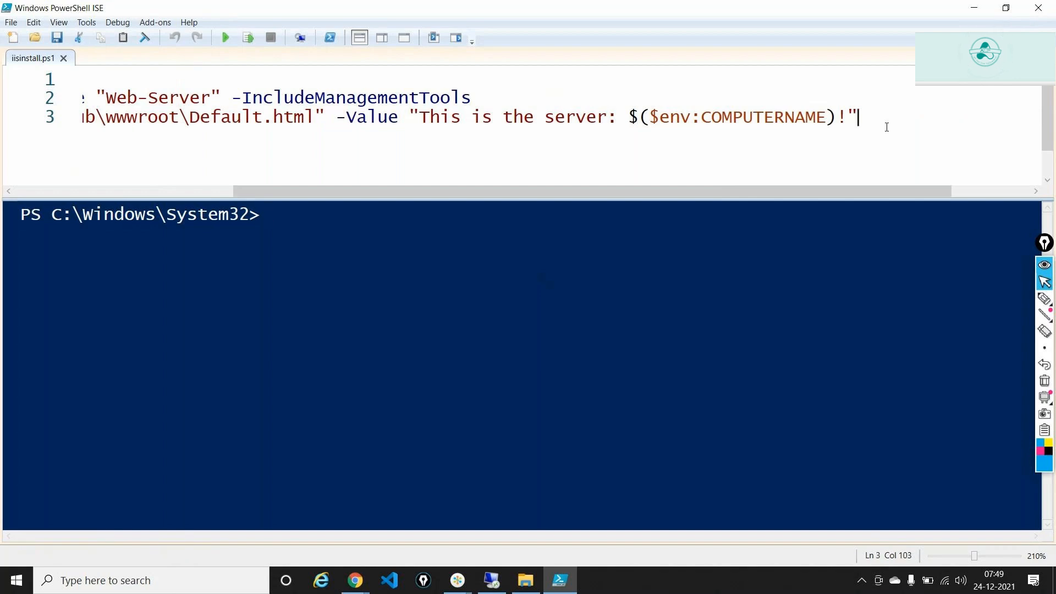
key(ctrl+a)
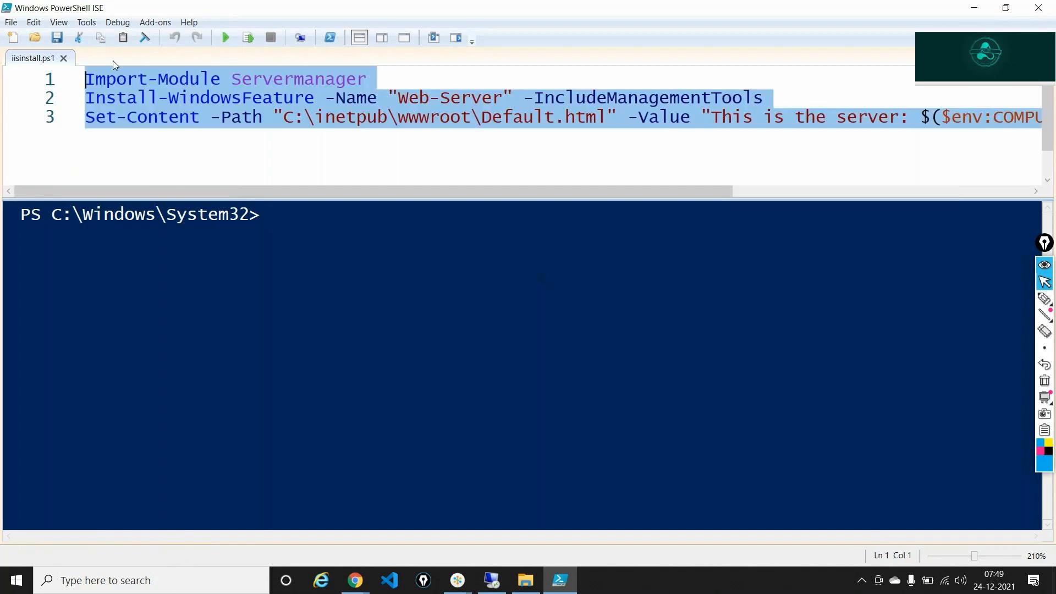
key(alt+Tab)
key(alt+Tab)
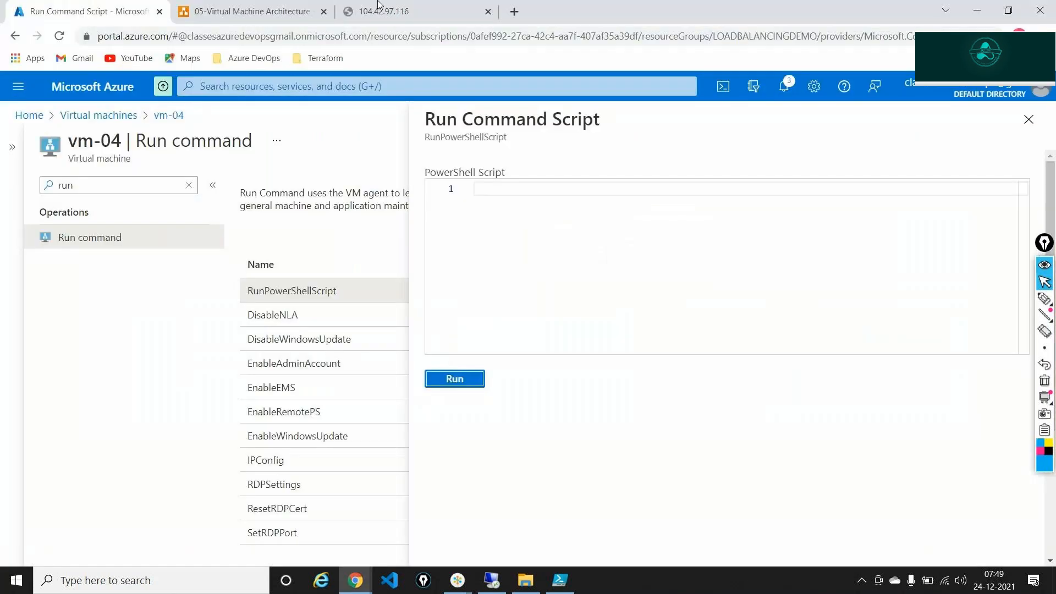
click(510, 190)
key(ctrl+v)
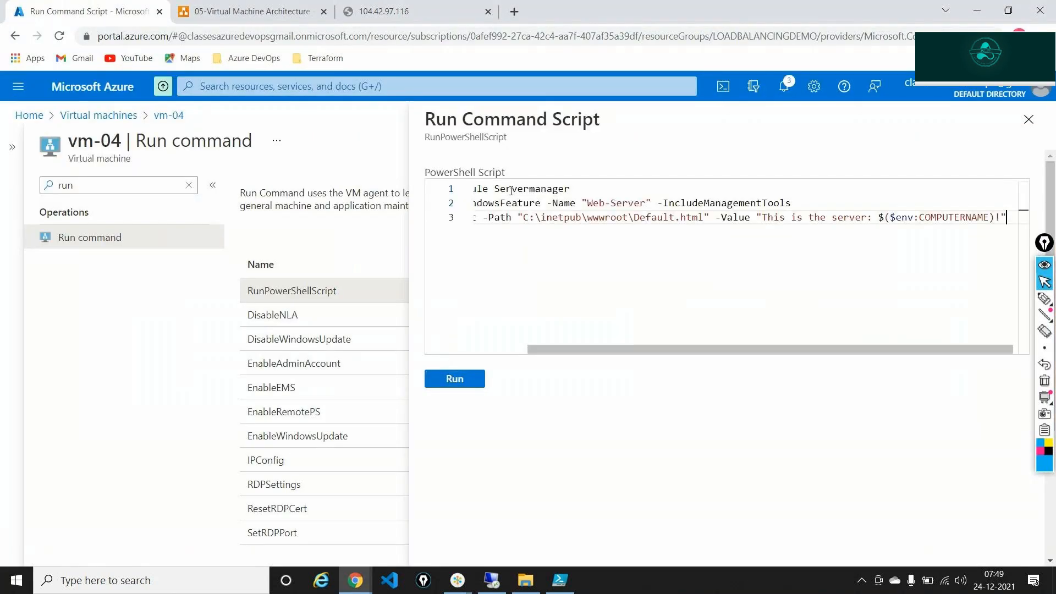
click(447, 379)
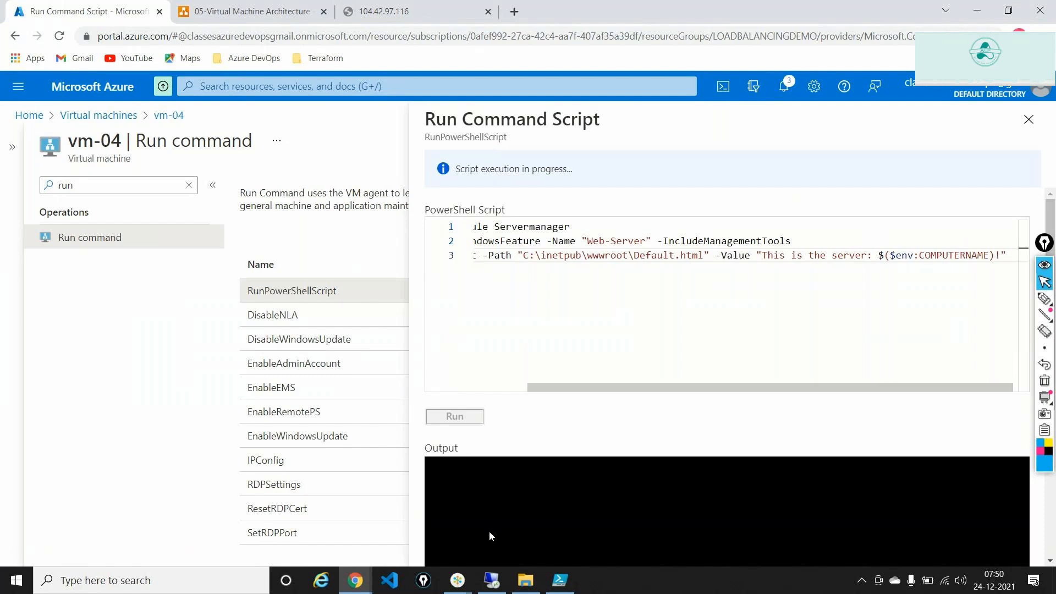
Request 104.42.97.116/default.html again in its existing browser tab
click(458, 580)
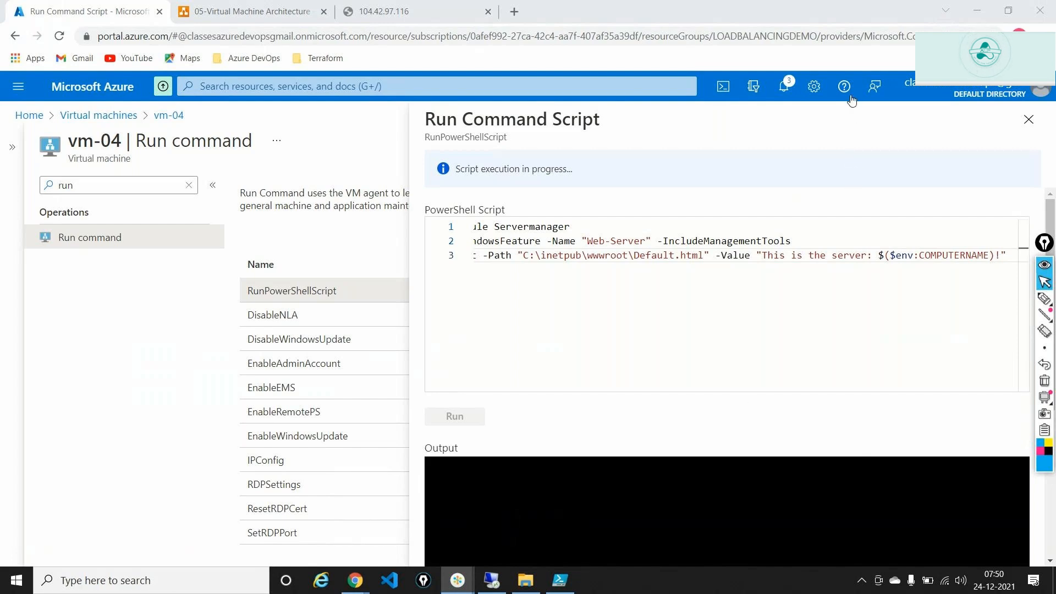
click(418, 11)
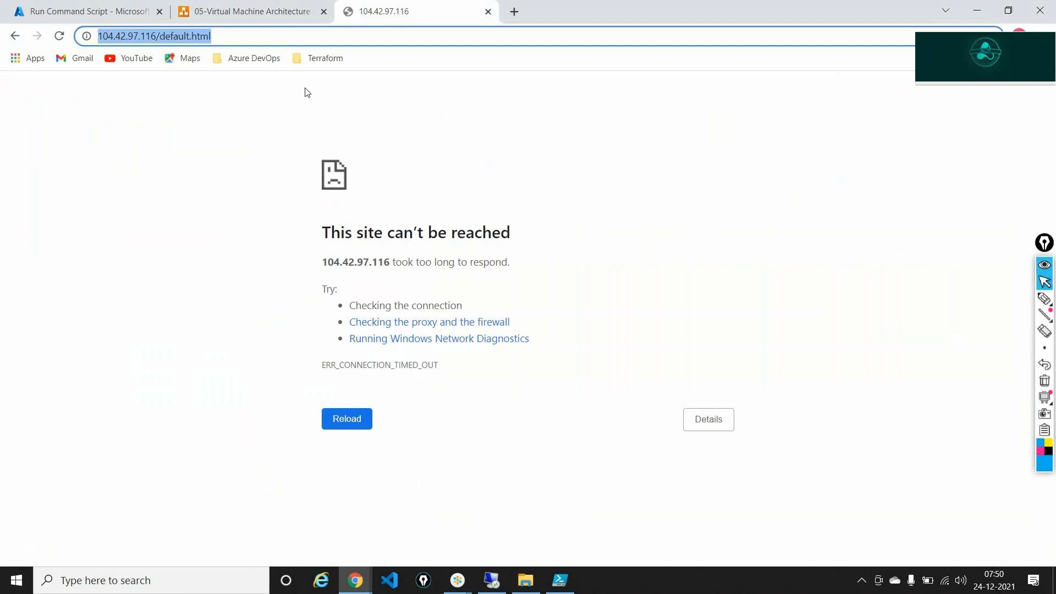
key(Return)
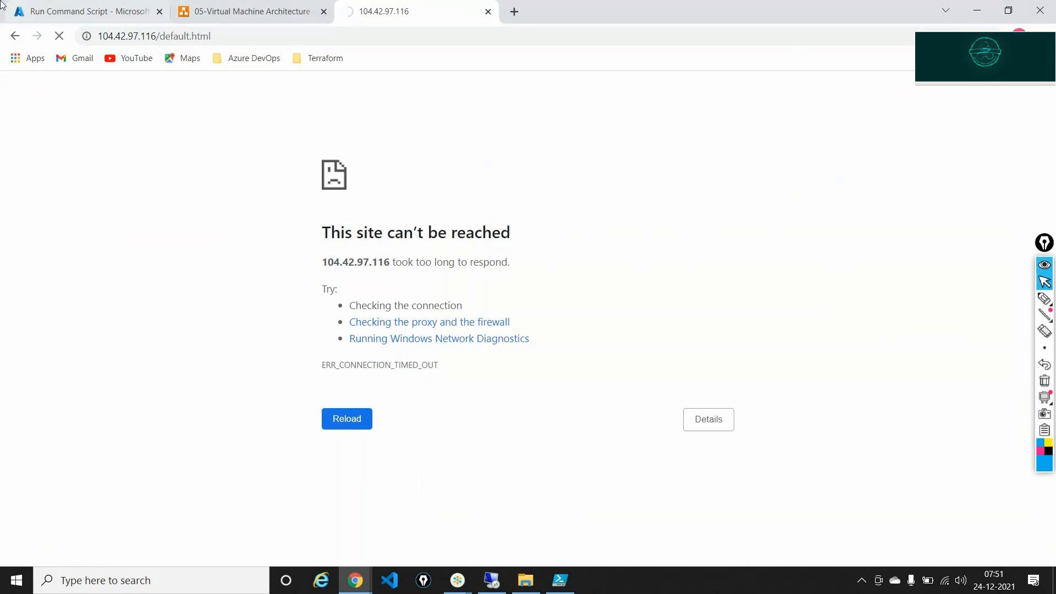
Add a third load balancer shape to Page-14 of the 05-Virtual Machine Architecture diagram, left of and between the two existing load balancers
click(197, 14)
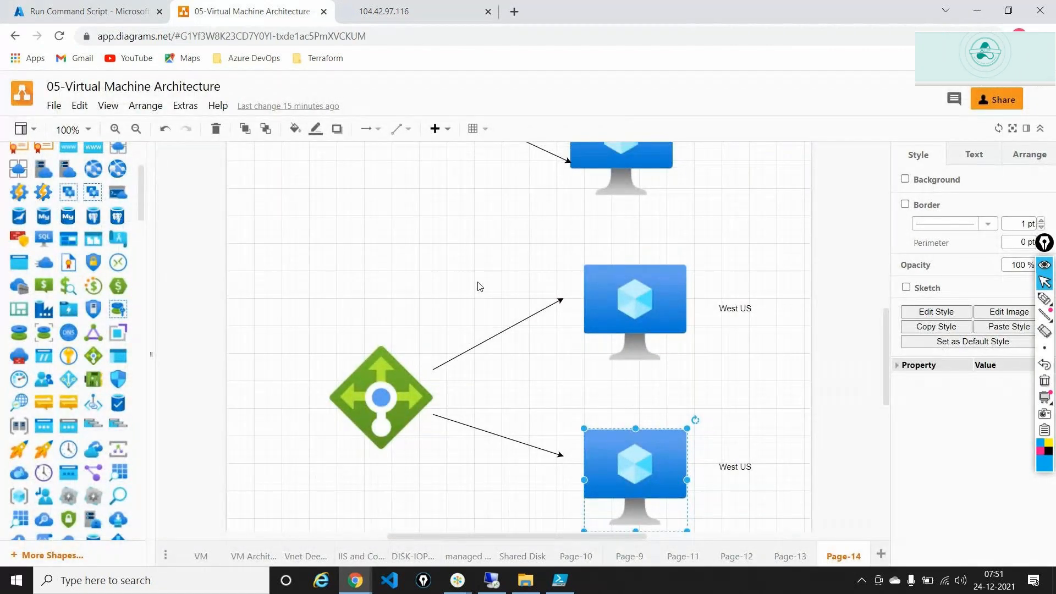
scroll(428, 484, up, 3)
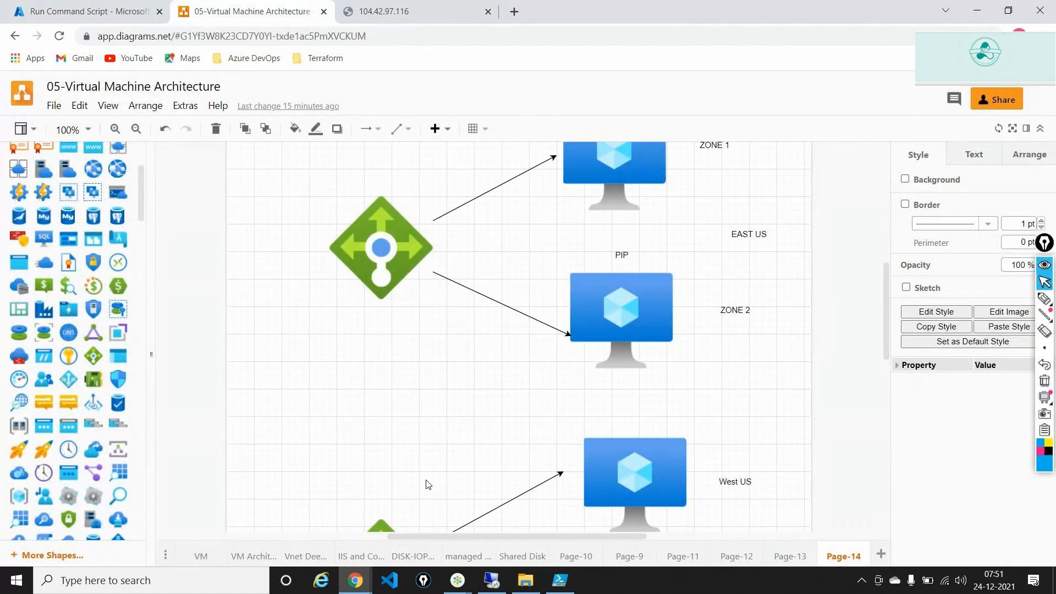
click(395, 260)
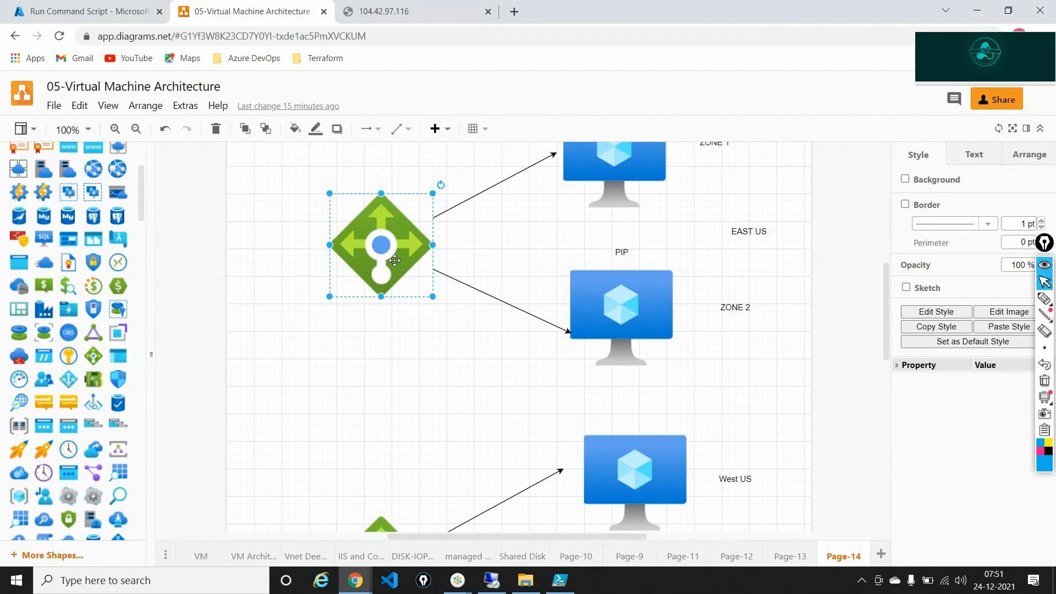
scroll(395, 260, down, 5)
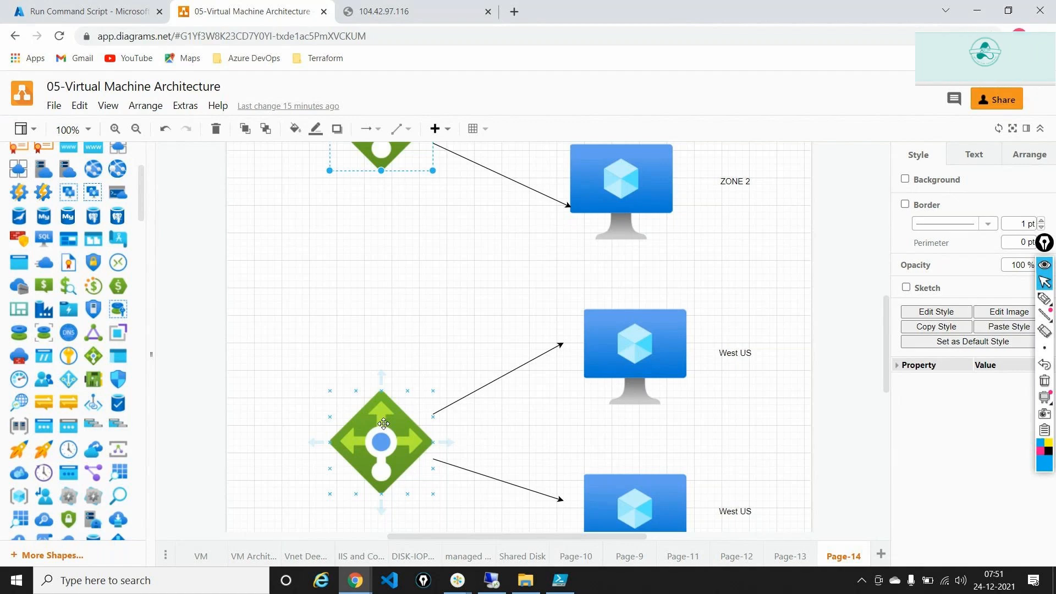
drag(94, 356, 158, 213)
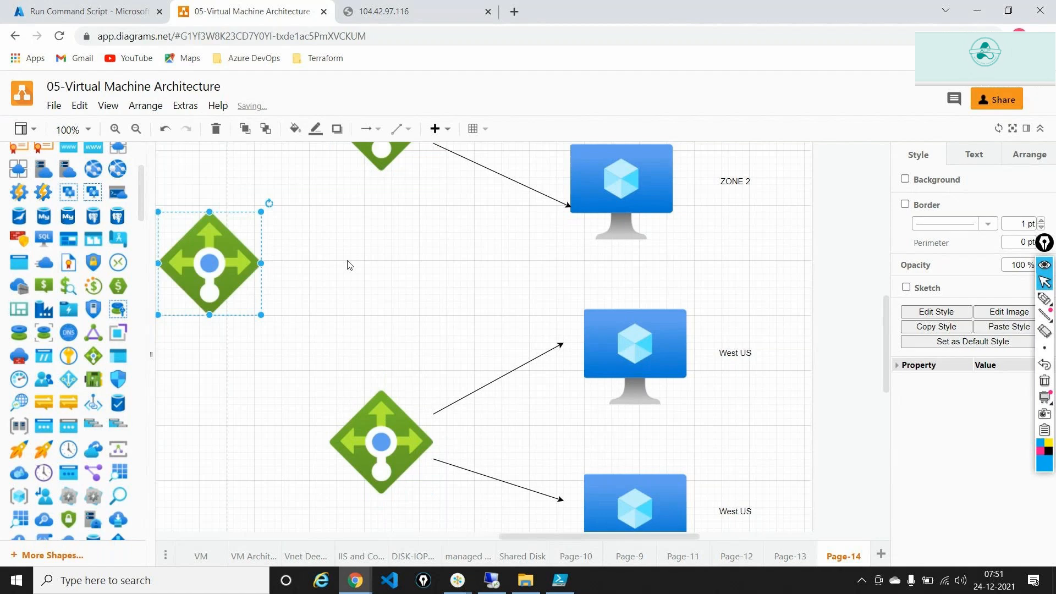
click(350, 265)
Add a text label reading GLOBAL LOAD BALANCER beneath the new load balancer shape
scroll(42, 387, down, 3)
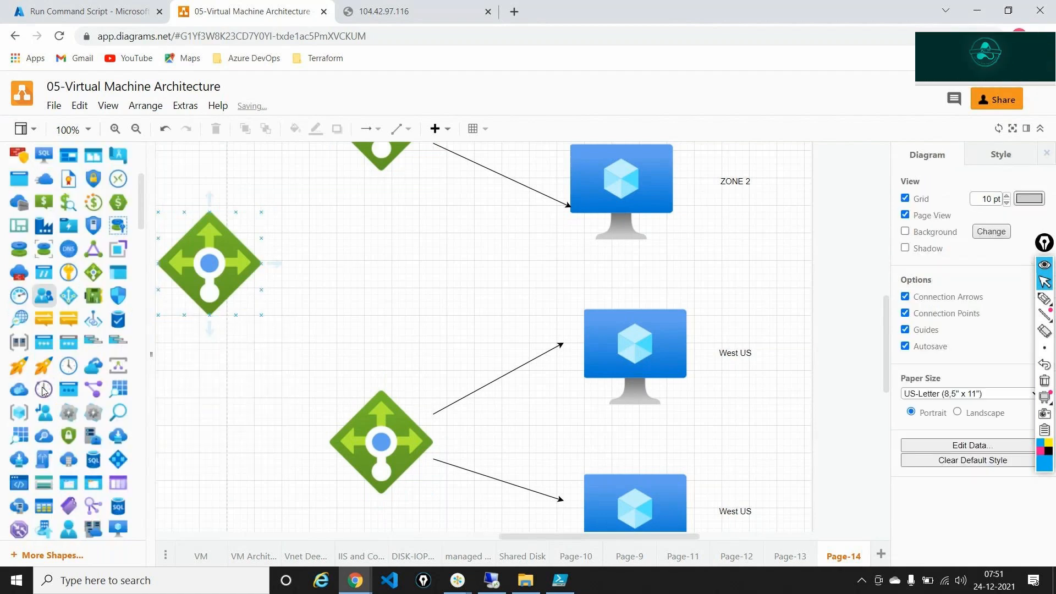
scroll(42, 387, down, 4)
drag(69, 355, 194, 339)
text(GL)
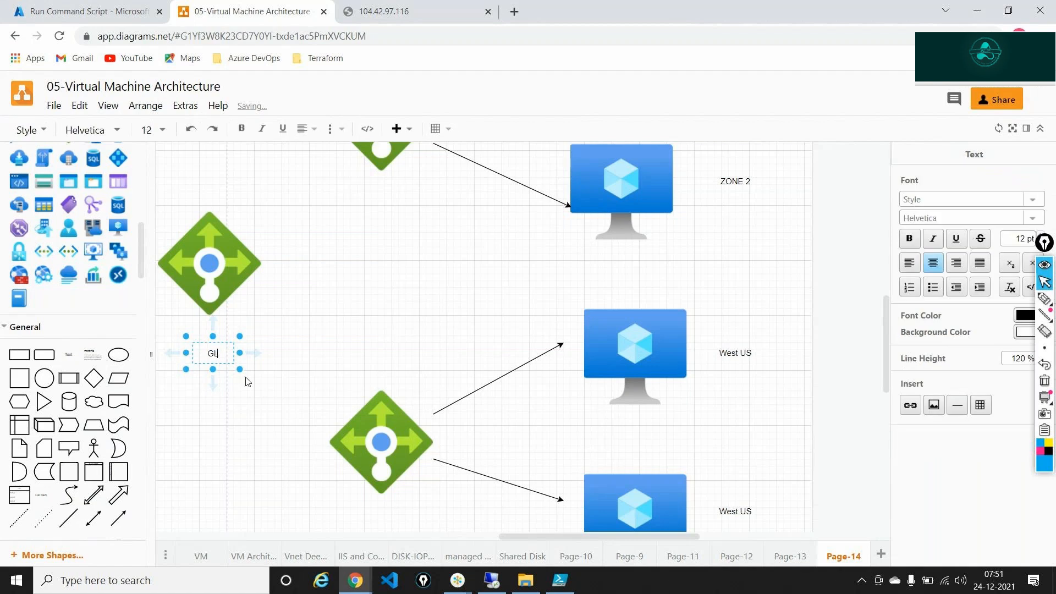
text(OBAL LOA)
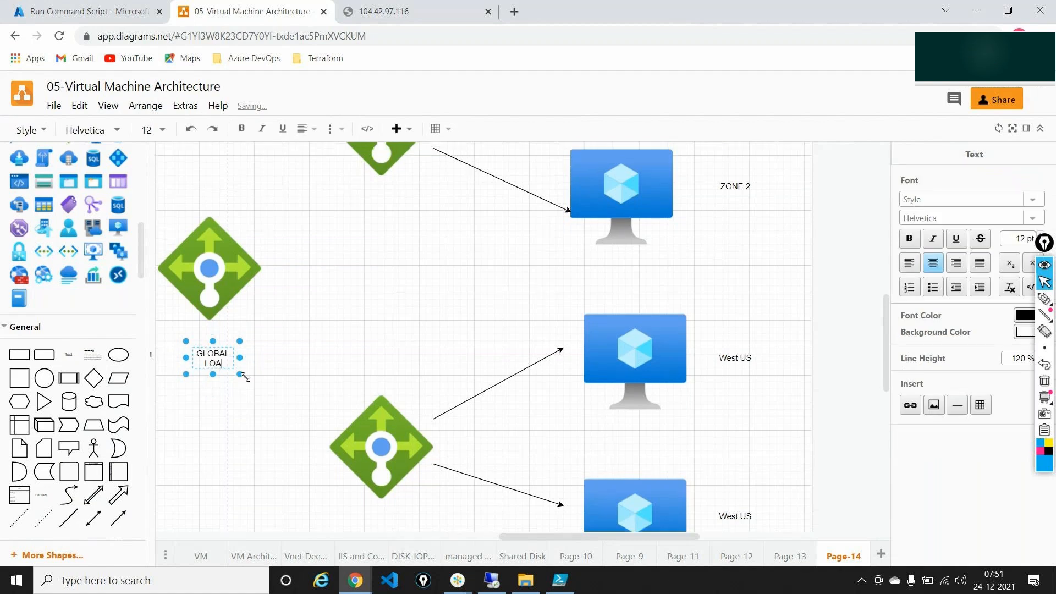
text(D BALANCER)
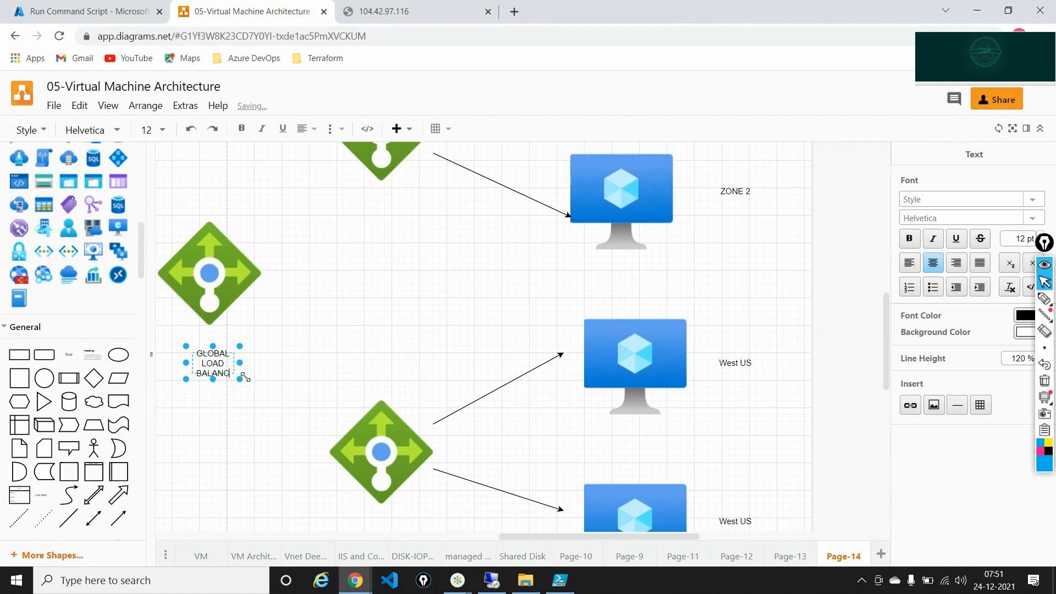
click(434, 305)
Search the web for "global load balancer azure" and open the Microsoft Docs article on Cross-region load balancer (preview)
click(404, 12)
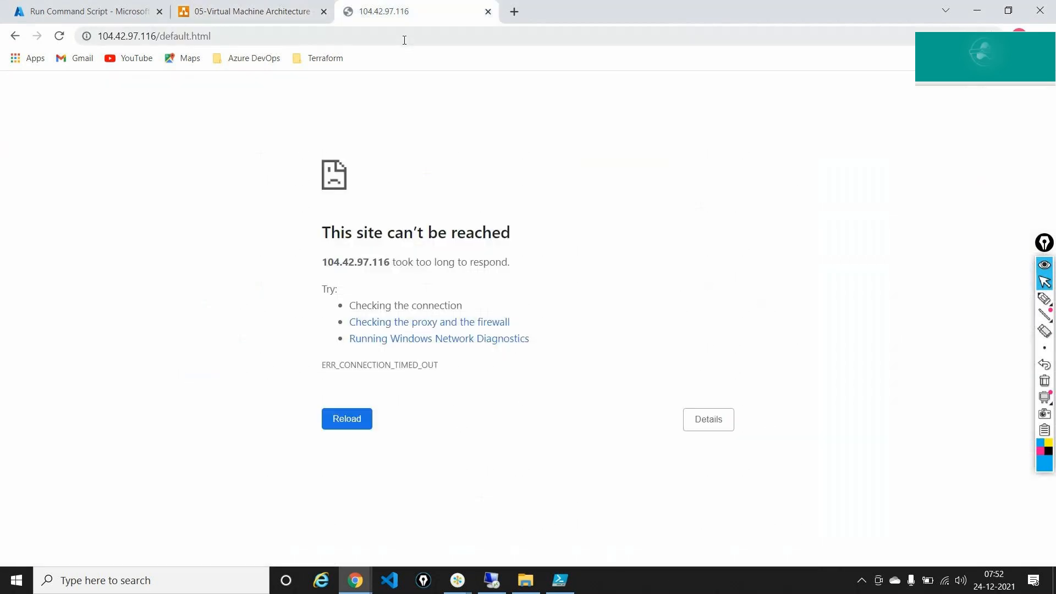
click(403, 39)
text(glo)
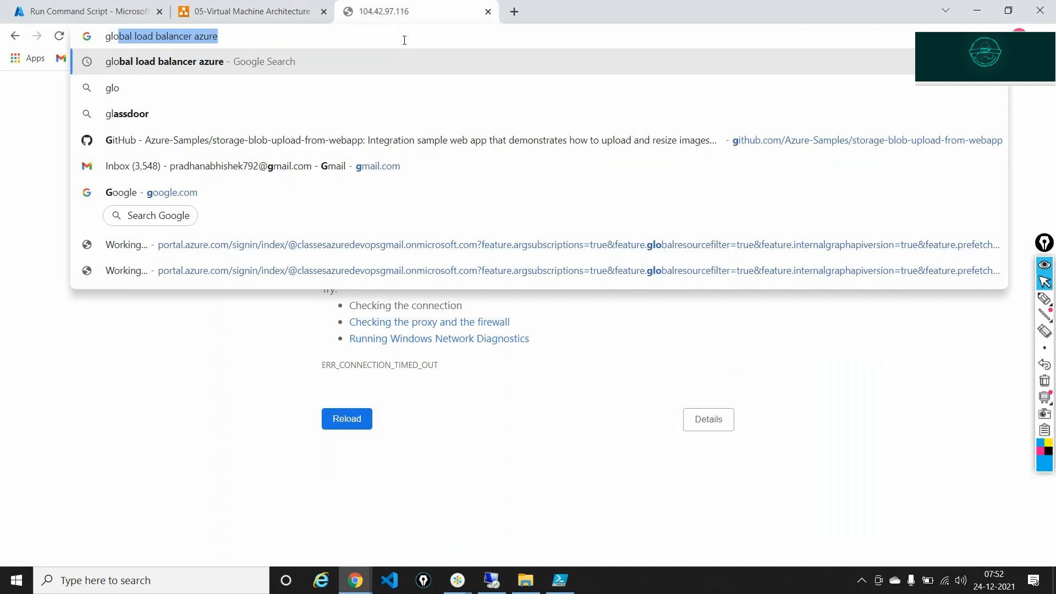
key(Return)
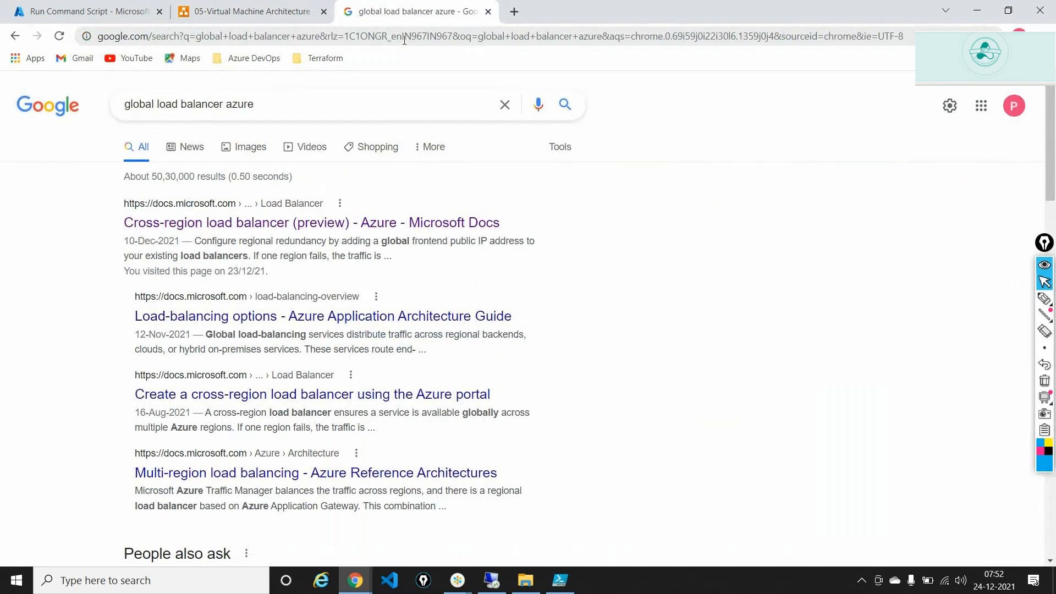
click(317, 225)
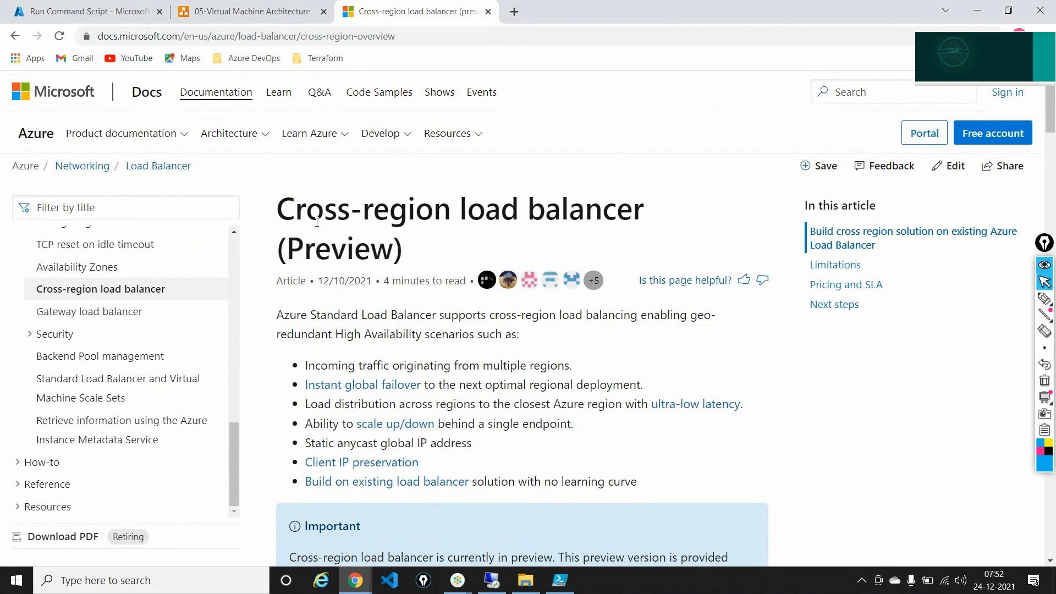
Close the Run Command Script pane in the Azure portal and copy the public IP address from vm-04's overview
click(88, 11)
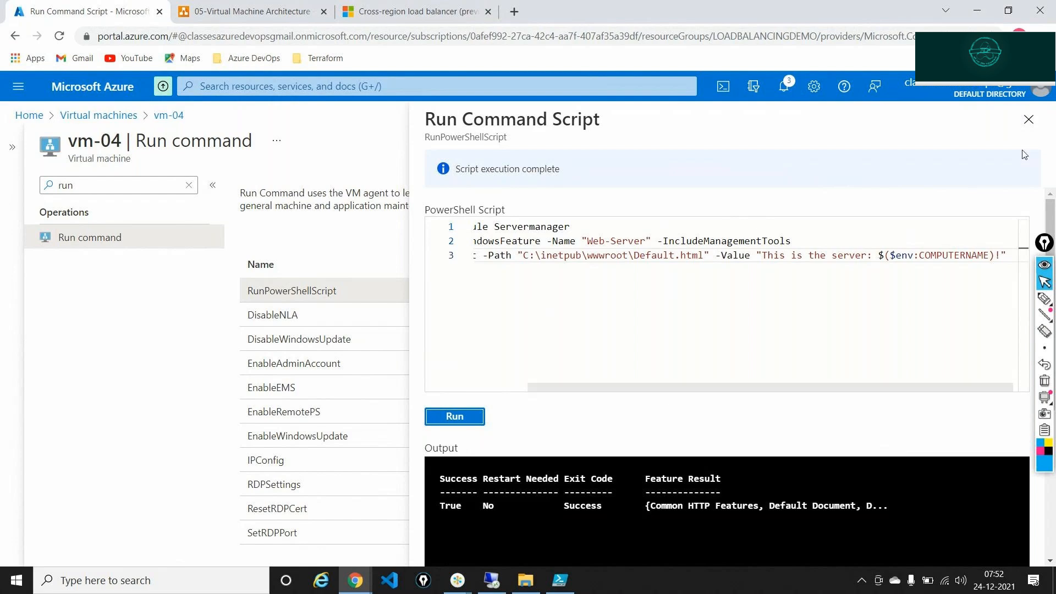
click(1028, 119)
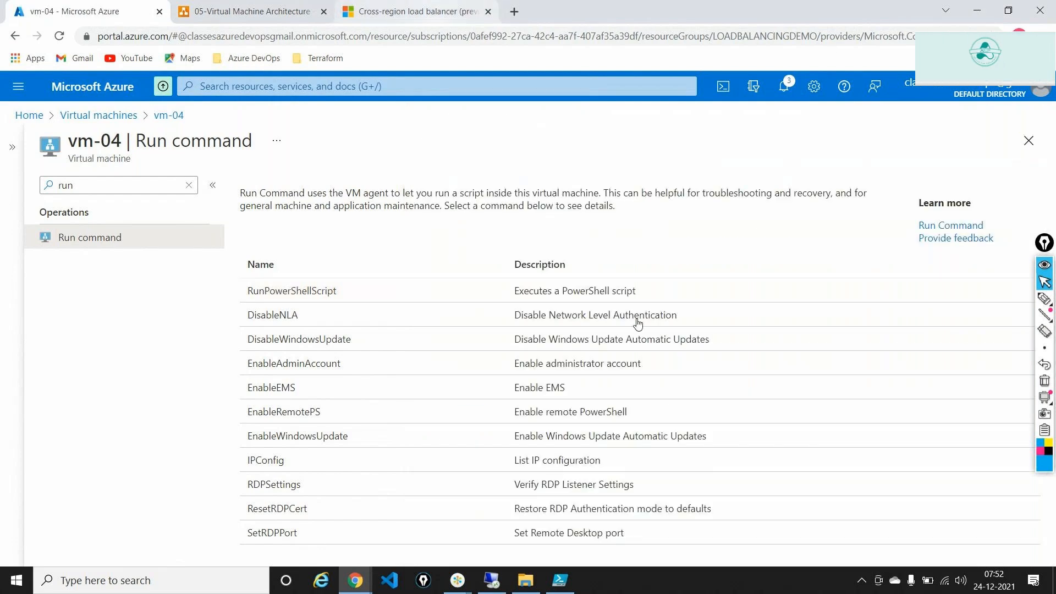
drag(68, 141, 169, 141)
click(169, 118)
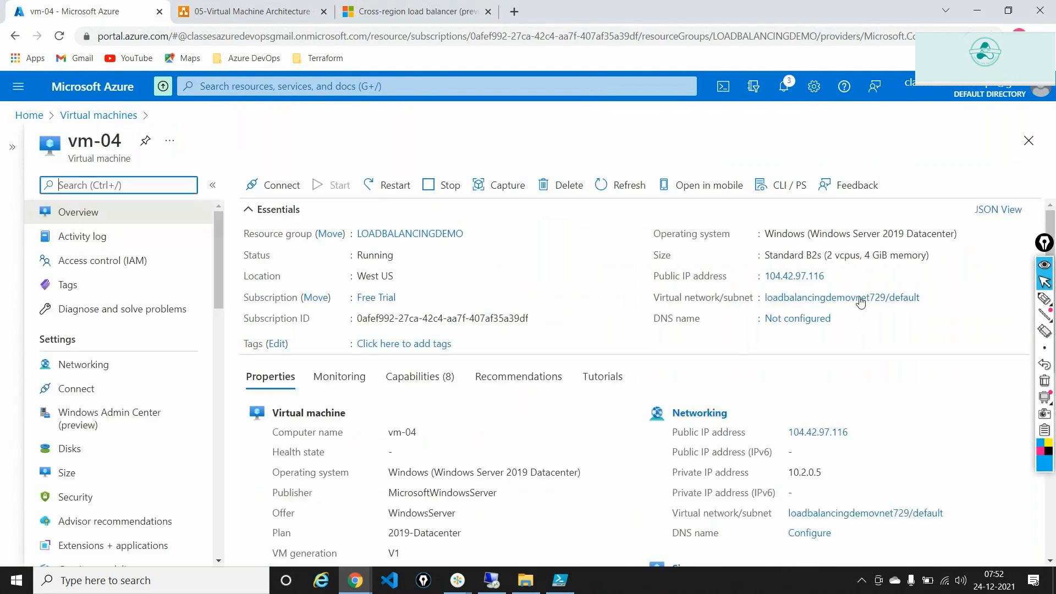
click(834, 278)
Open 104.42.97.116/default.html in a new browser tab
click(515, 11)
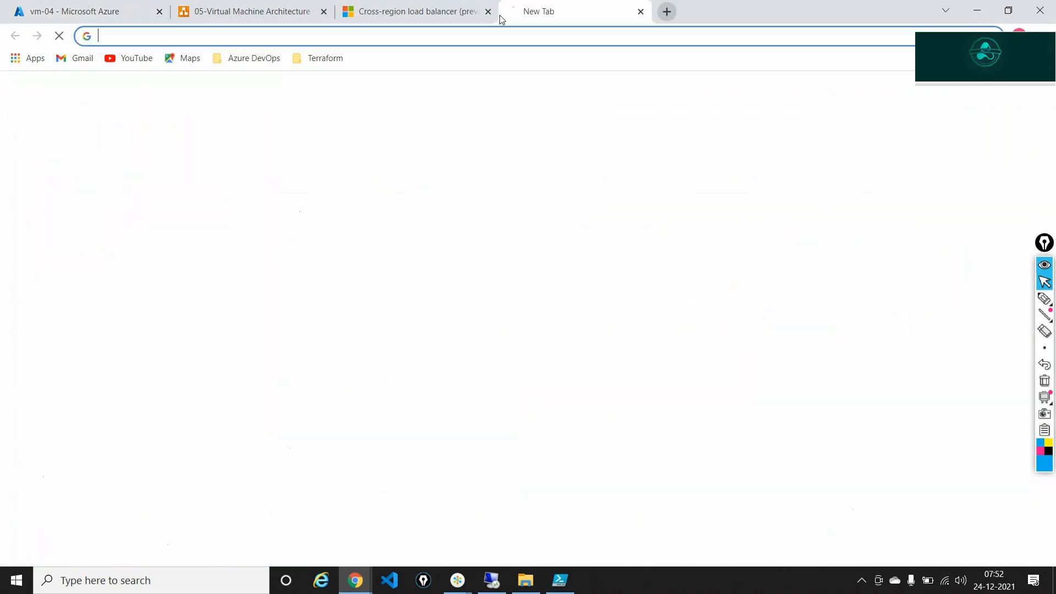
key(ctrl+v)
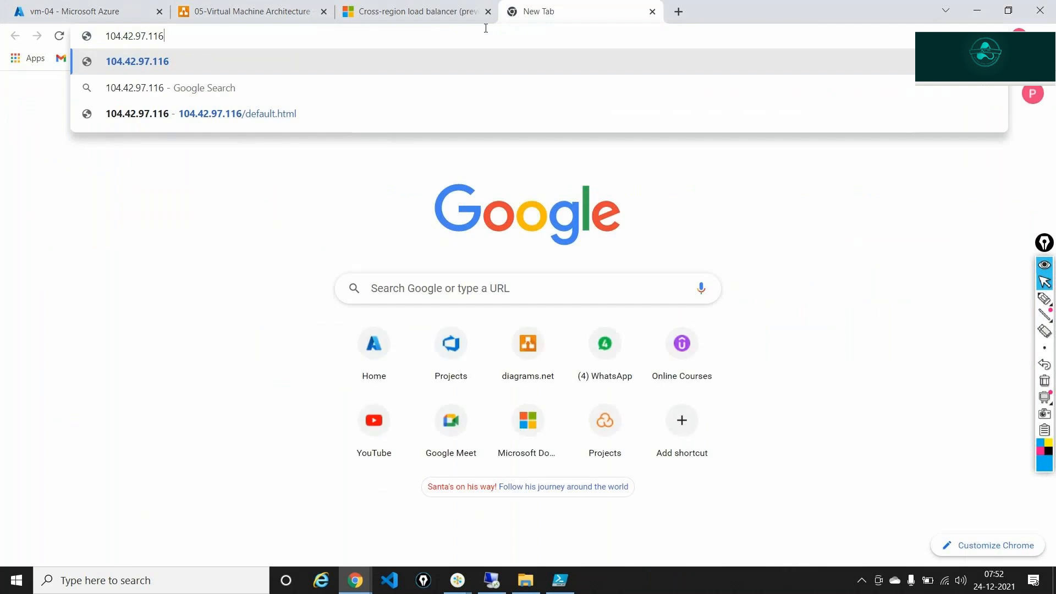
key(Down)
key(Down)
key(Up)
key(Down)
key(Return)
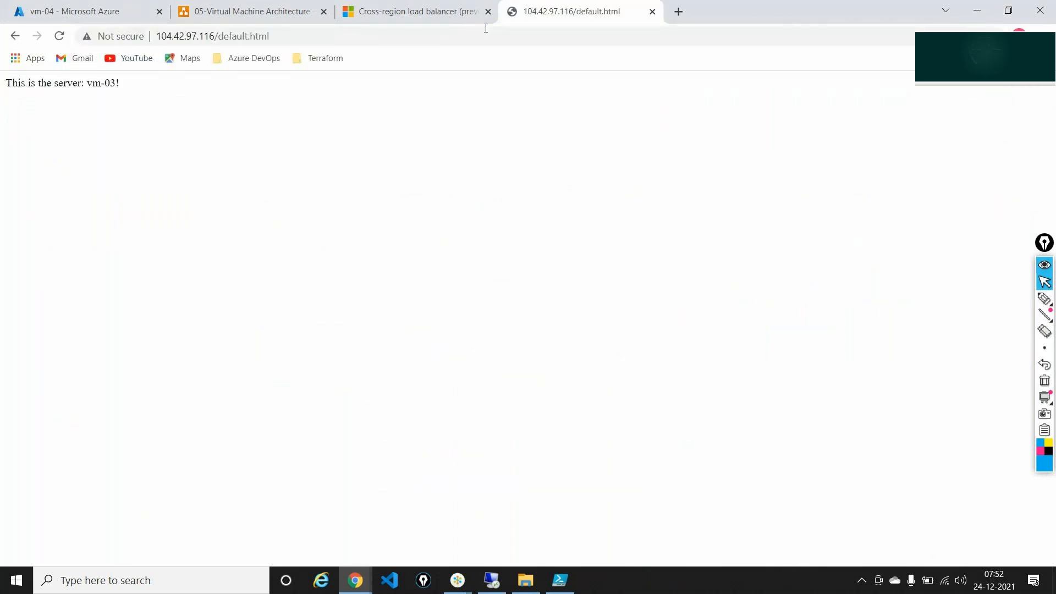
Load the same default.html address in an incognito window, minimize that window and return to the Cross-region load balancer article
click(486, 28)
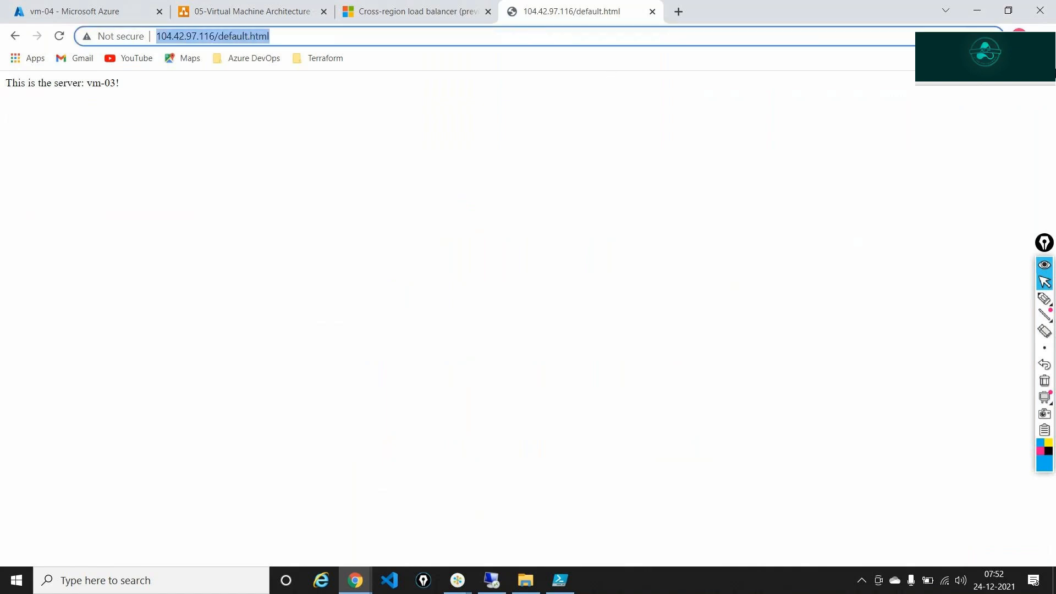
key(alt+f)
click(905, 90)
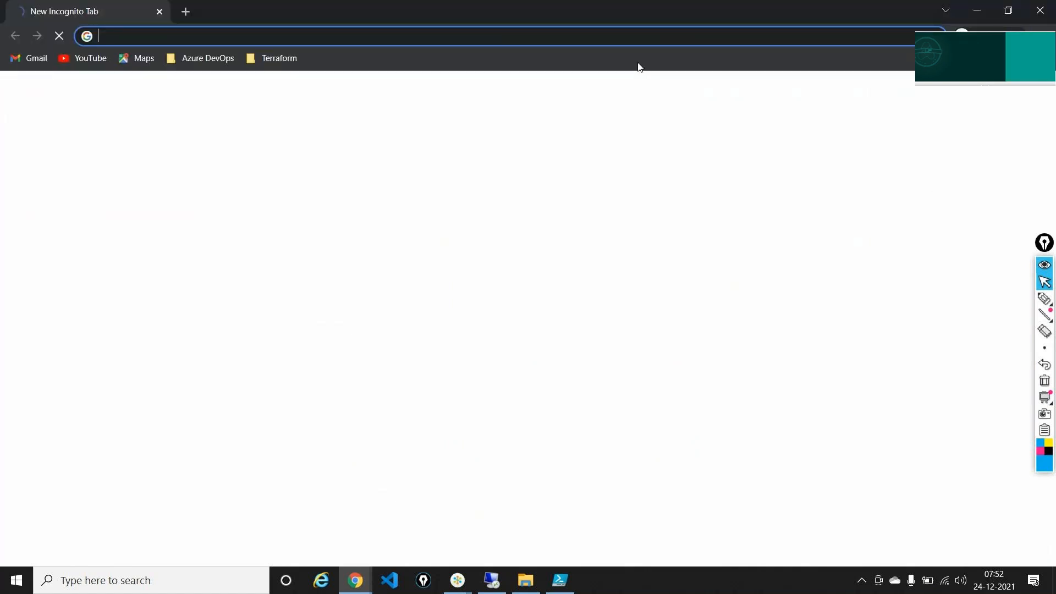
key(ctrl+v)
key(Return)
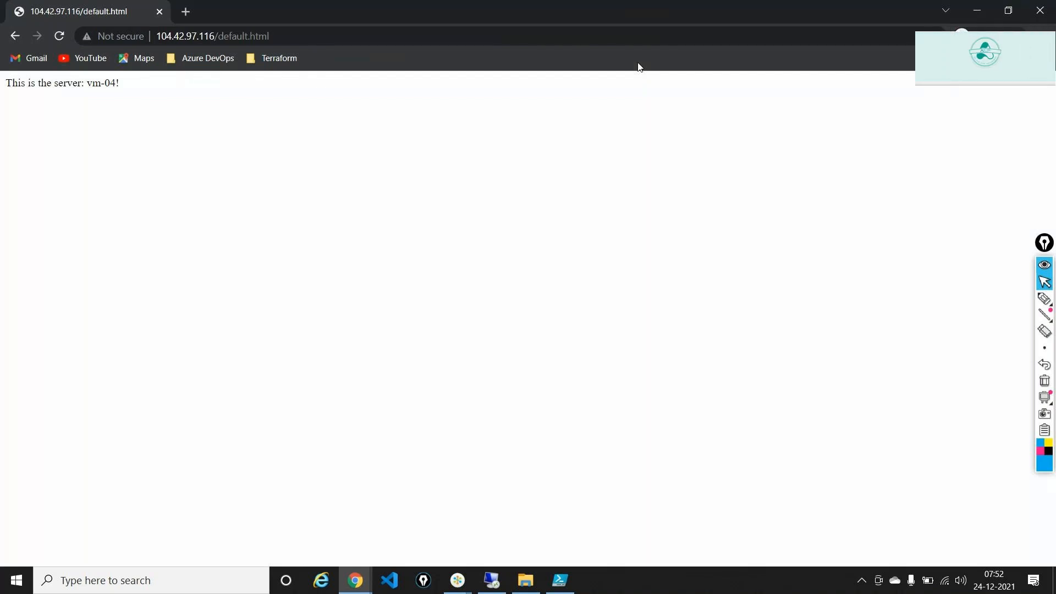
click(976, 10)
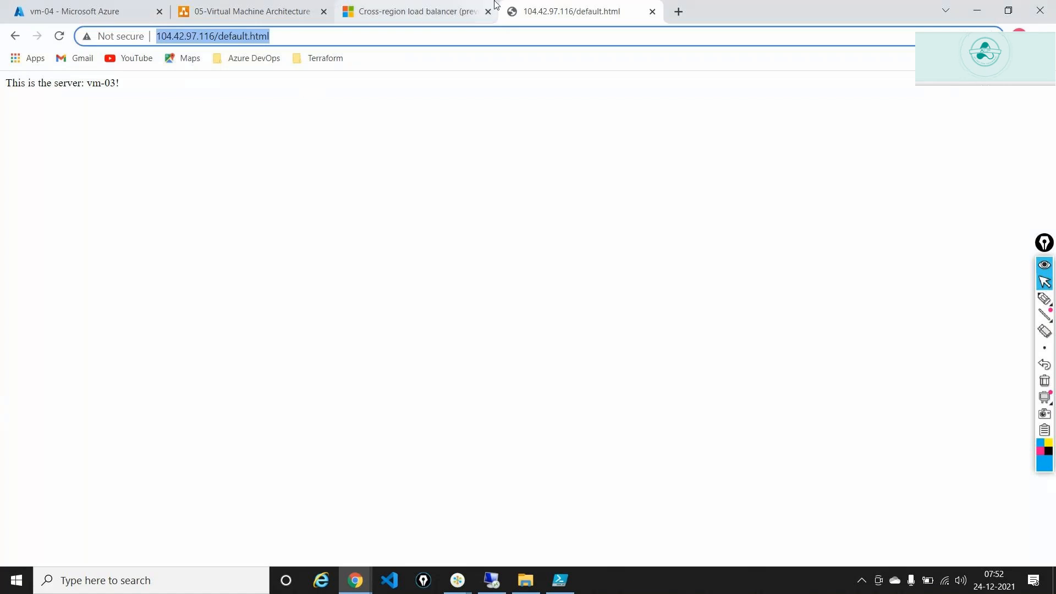
click(471, 5)
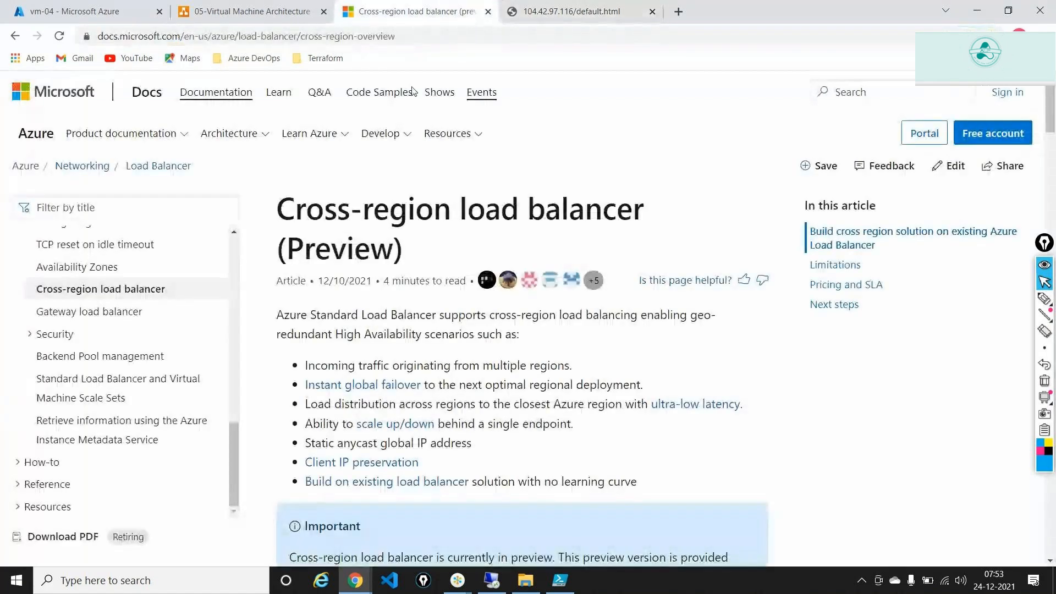